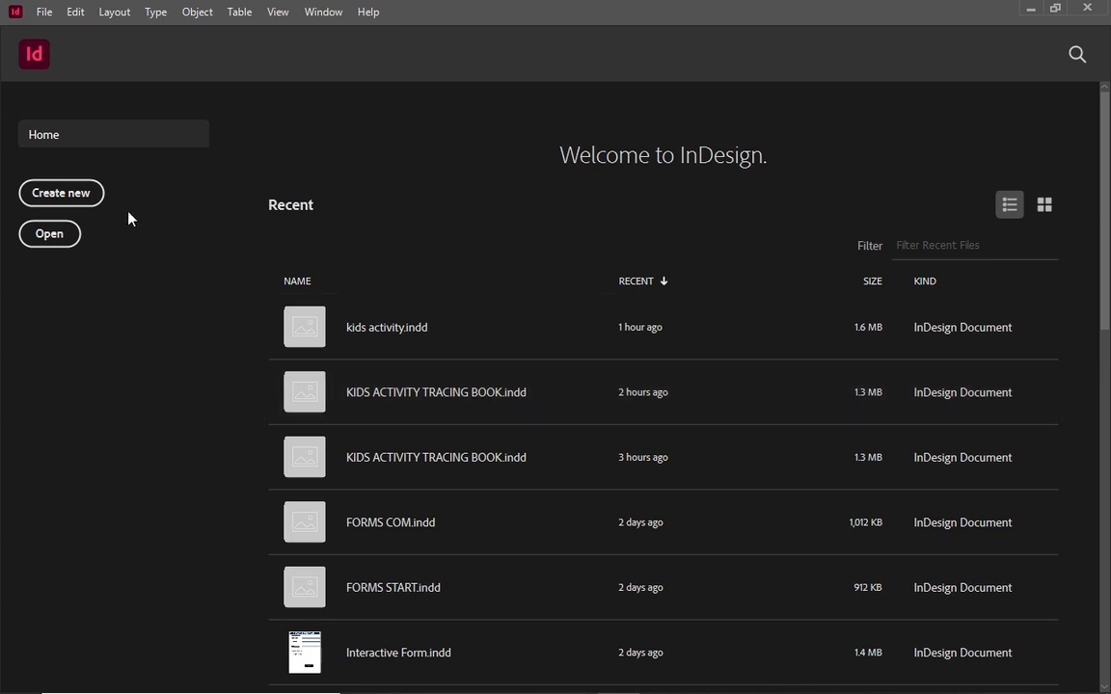
# Start a new document with a 3.5 in wide by 2.5 in high page
pyautogui.click(85, 190)
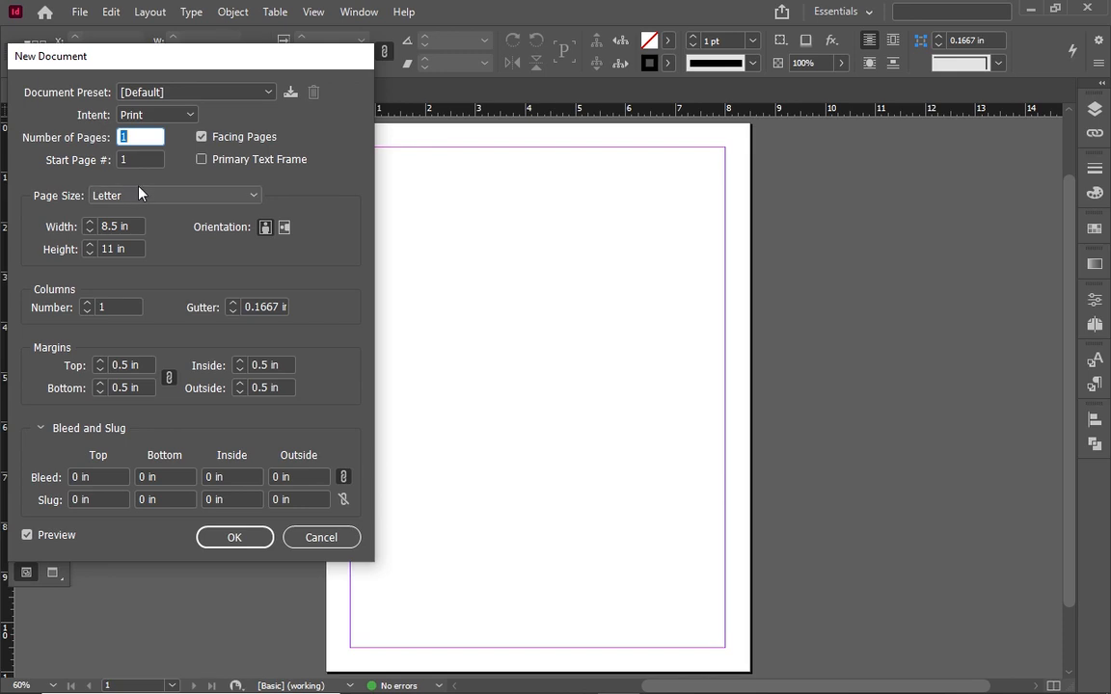
pyautogui.click(112, 223)
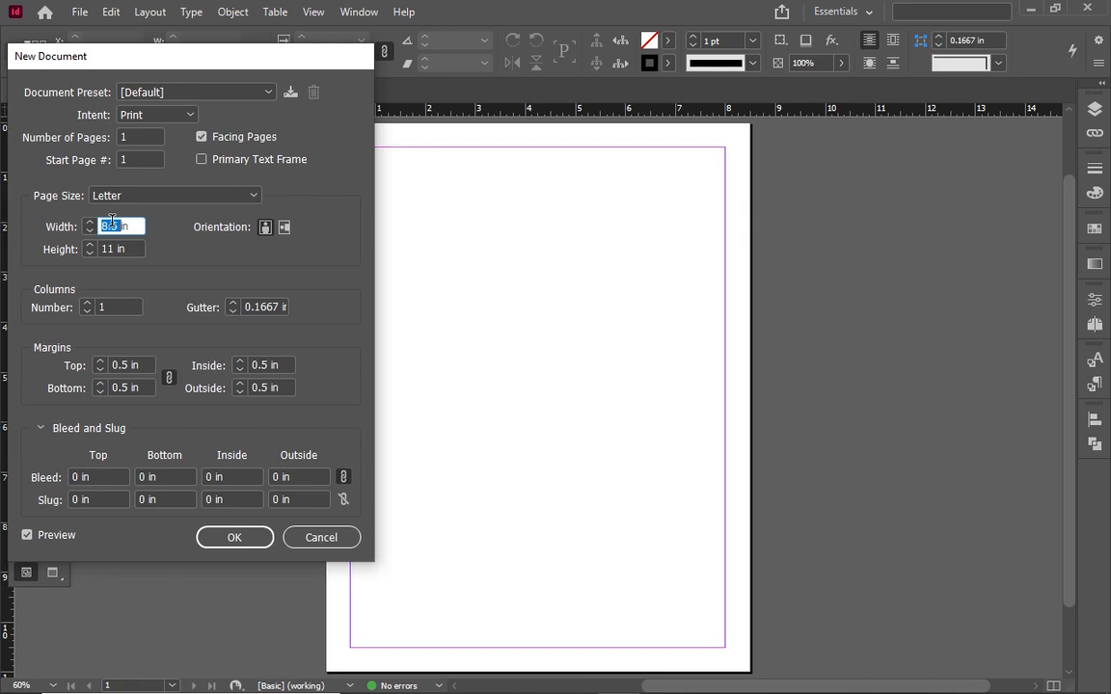
pyautogui.write('3in')
pyautogui.write('.')
pyautogui.write('5')
pyautogui.press('Tab')
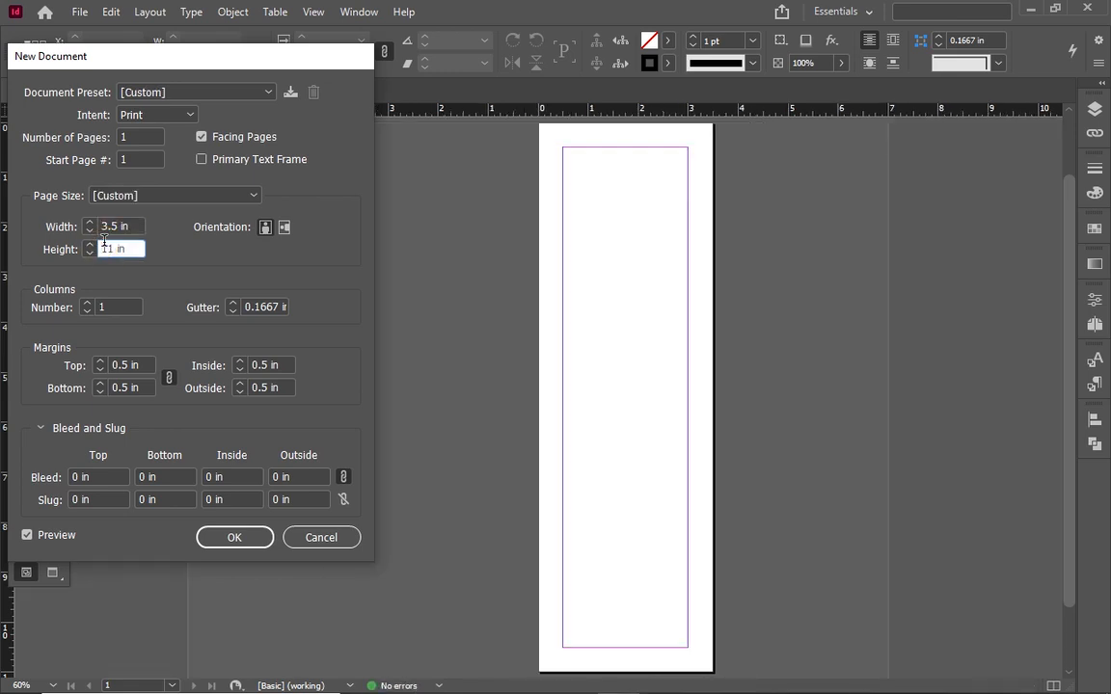
pyautogui.press('Right')
pyautogui.press('Right')
pyautogui.press('BackSpace')
pyautogui.press('BackSpace')
pyautogui.write('2.5')
pyautogui.click(113, 365)
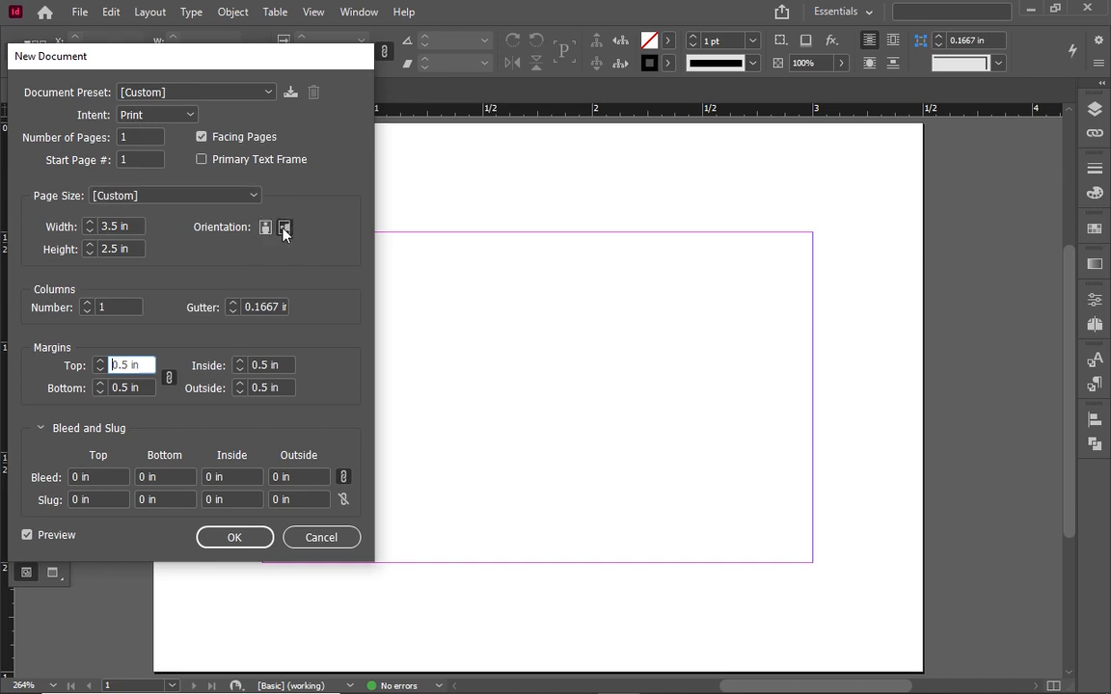
# Set landscape orientation, turn off Facing Pages, and make it 2 pages
pyautogui.click(284, 228)
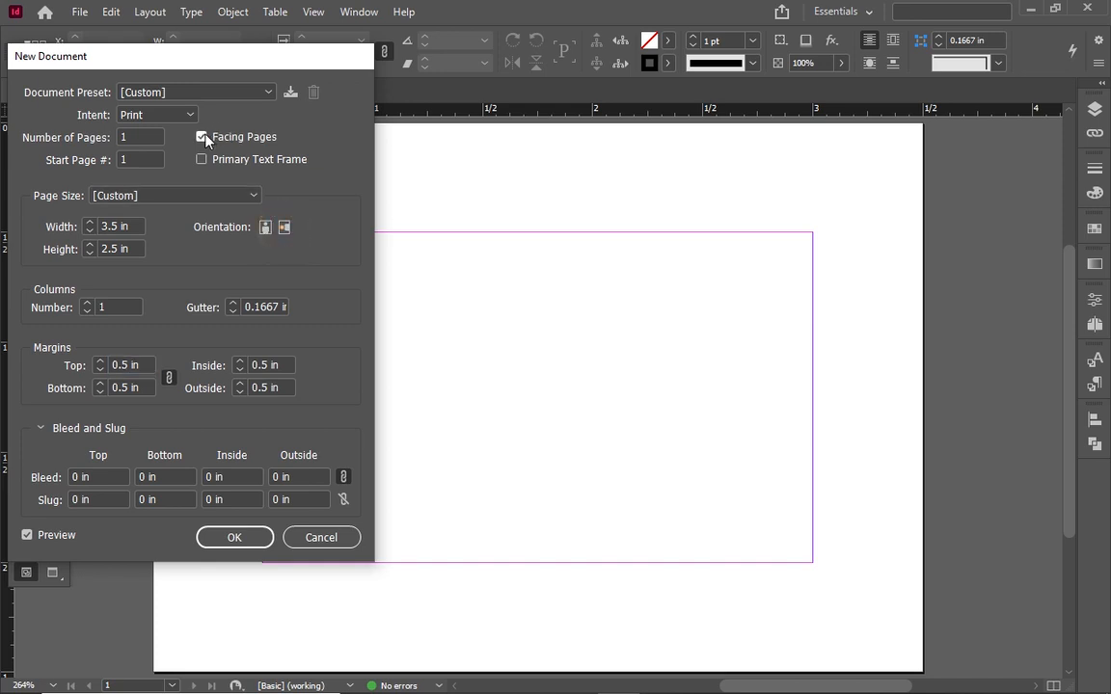
pyautogui.click(202, 138)
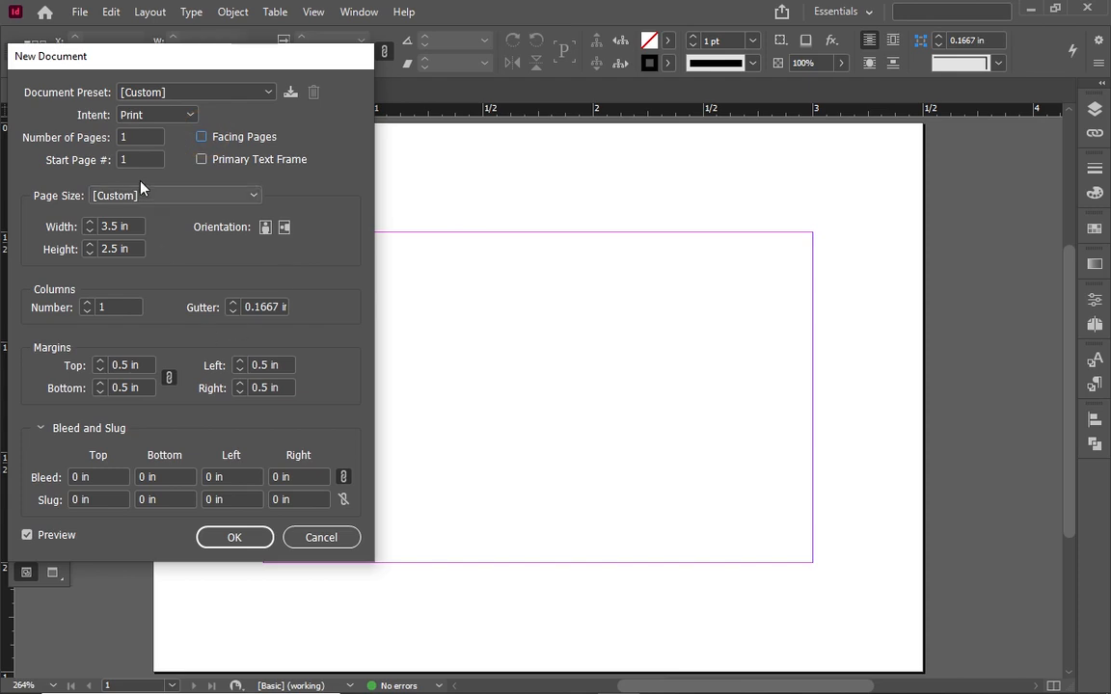
pyautogui.doubleClick(125, 136)
pyautogui.press('BackSpace')
pyautogui.write('2')
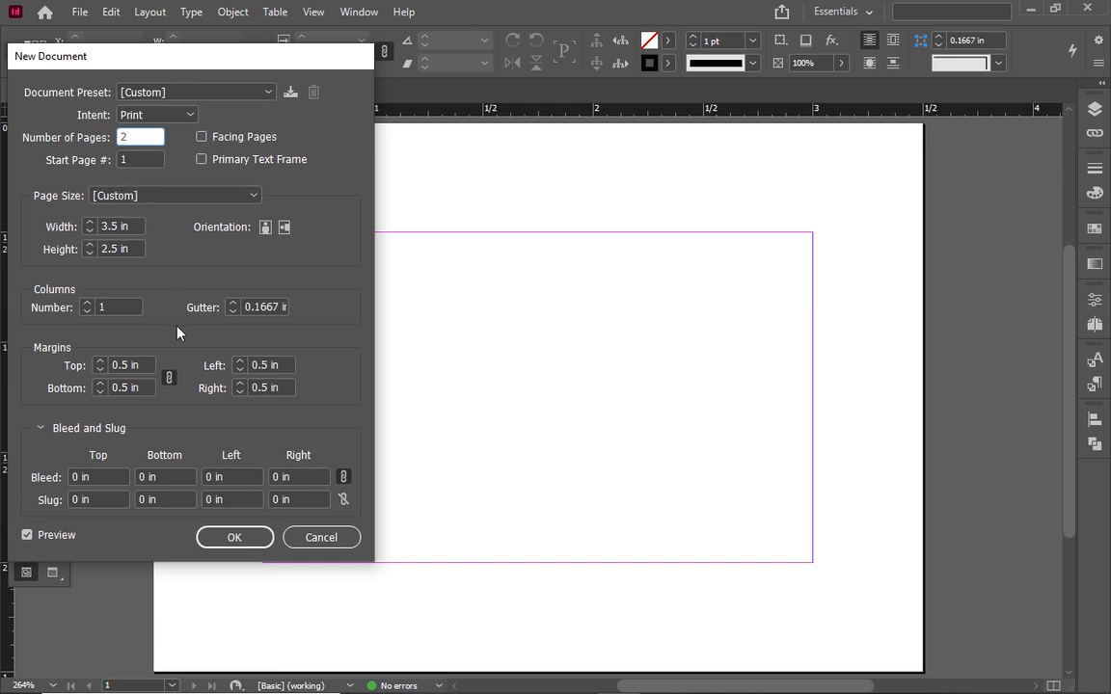
# Apply 0.125 in bleed to all sides and create the document
pyautogui.click(74, 476)
pyautogui.click(74, 477)
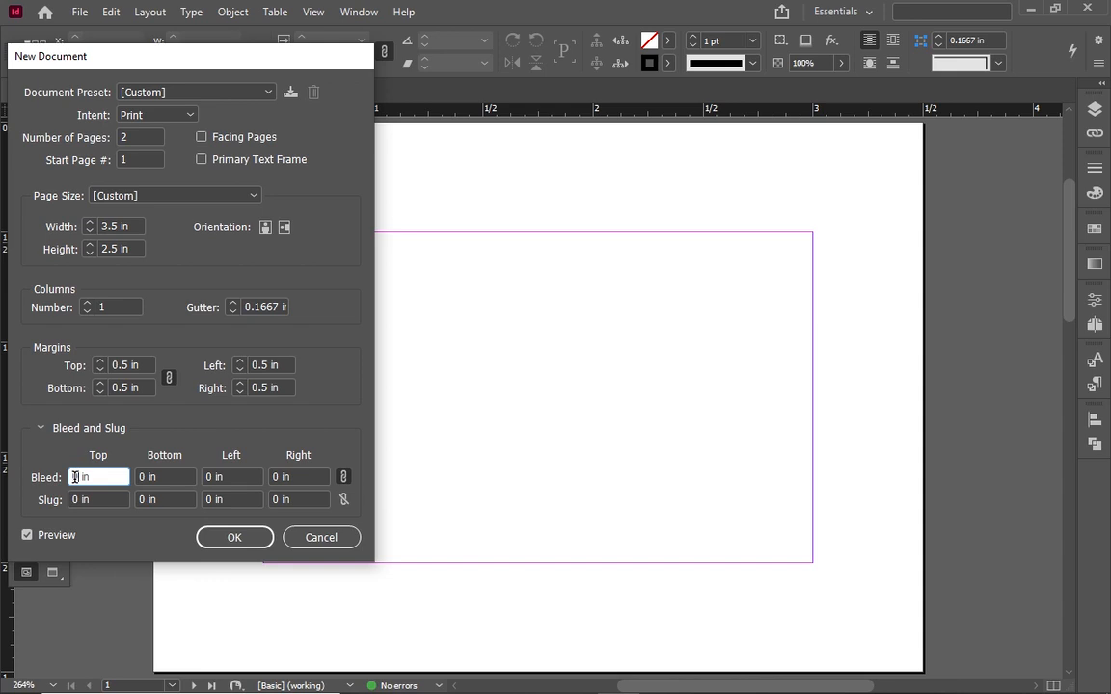
pyautogui.write('.1')
pyautogui.press('BackSpace')
pyautogui.press('BackSpace')
pyautogui.write('.125')
pyautogui.click(168, 479)
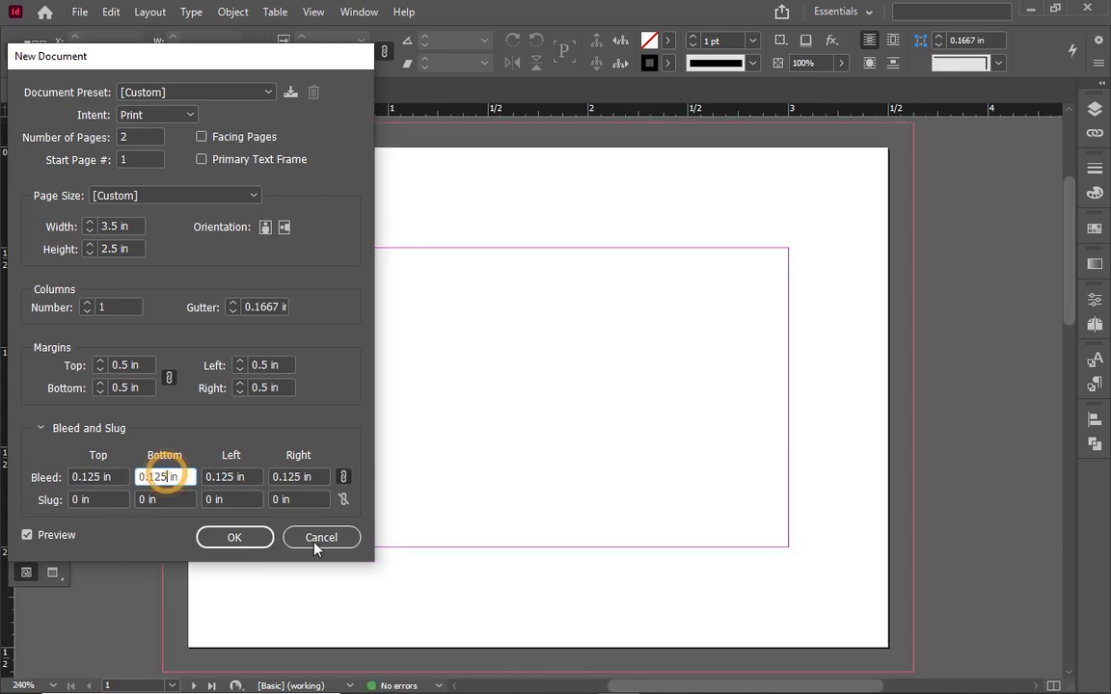
pyautogui.click(262, 538)
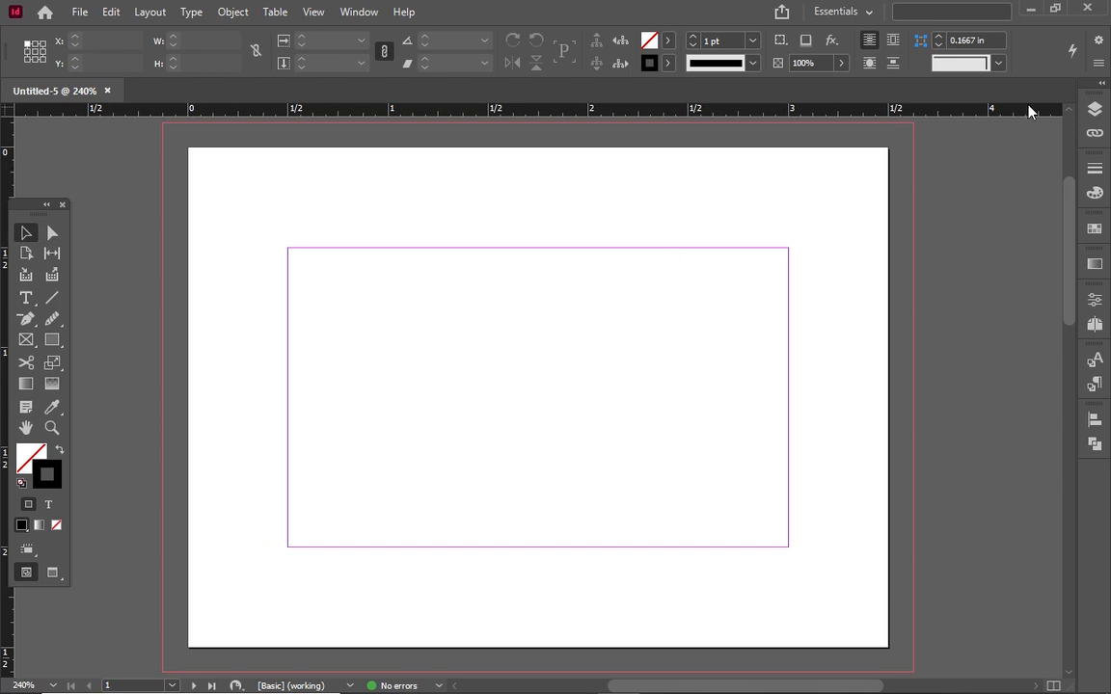
# Start a new colour swatch from the Swatches panel menu
pyautogui.click(1094, 189)
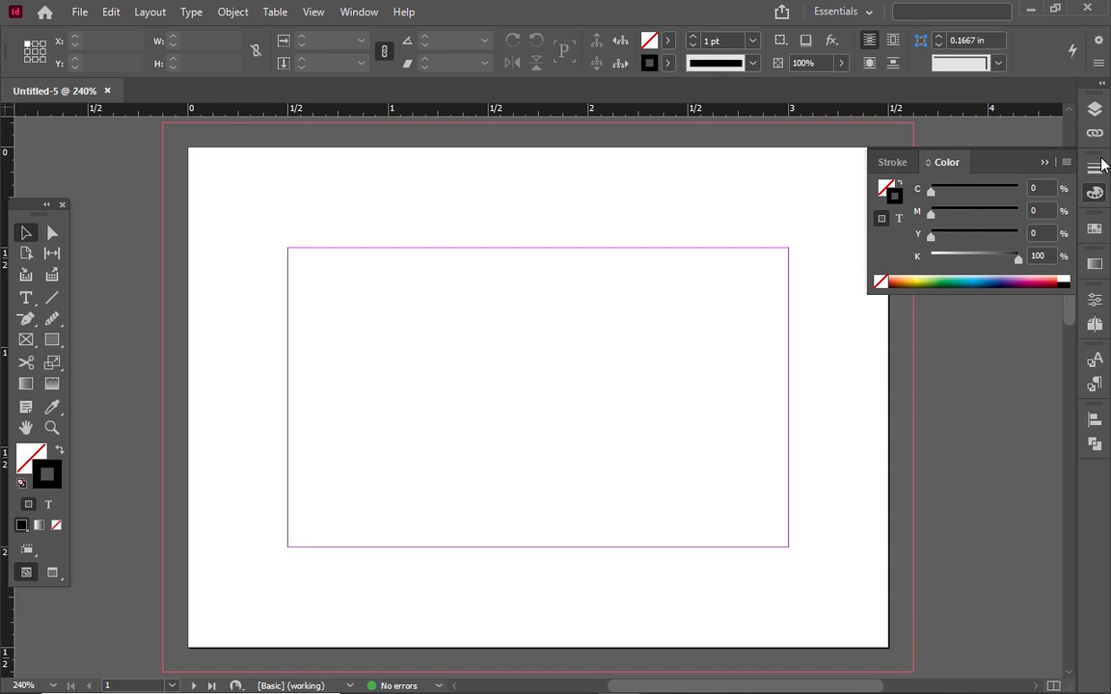
pyautogui.click(1095, 227)
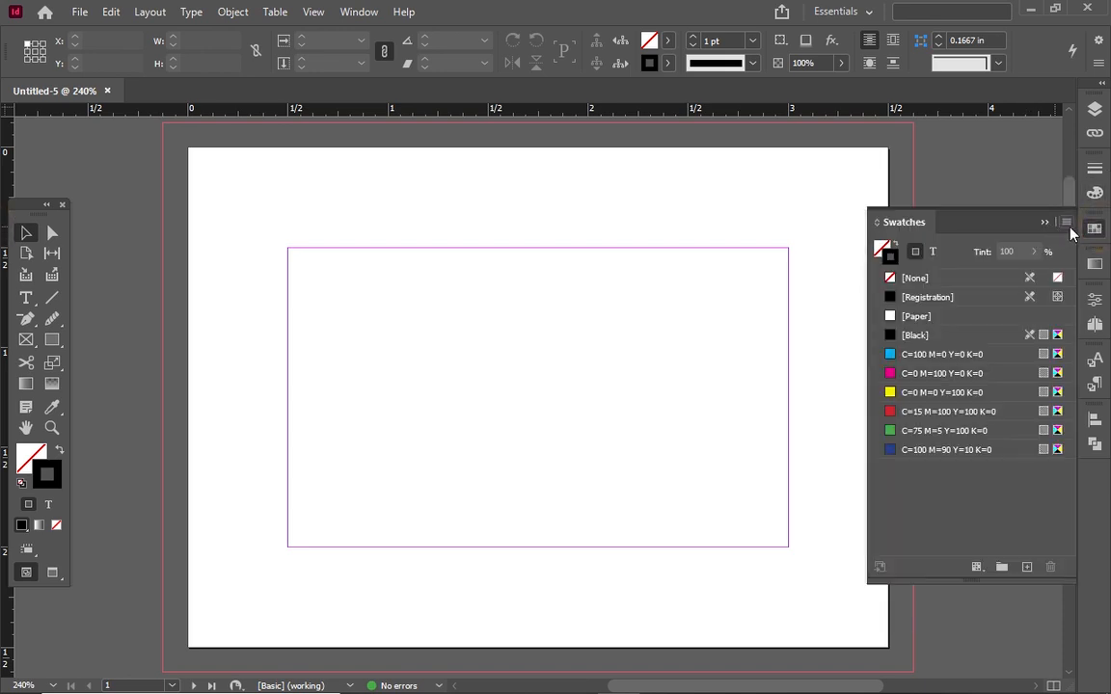
pyautogui.click(1066, 224)
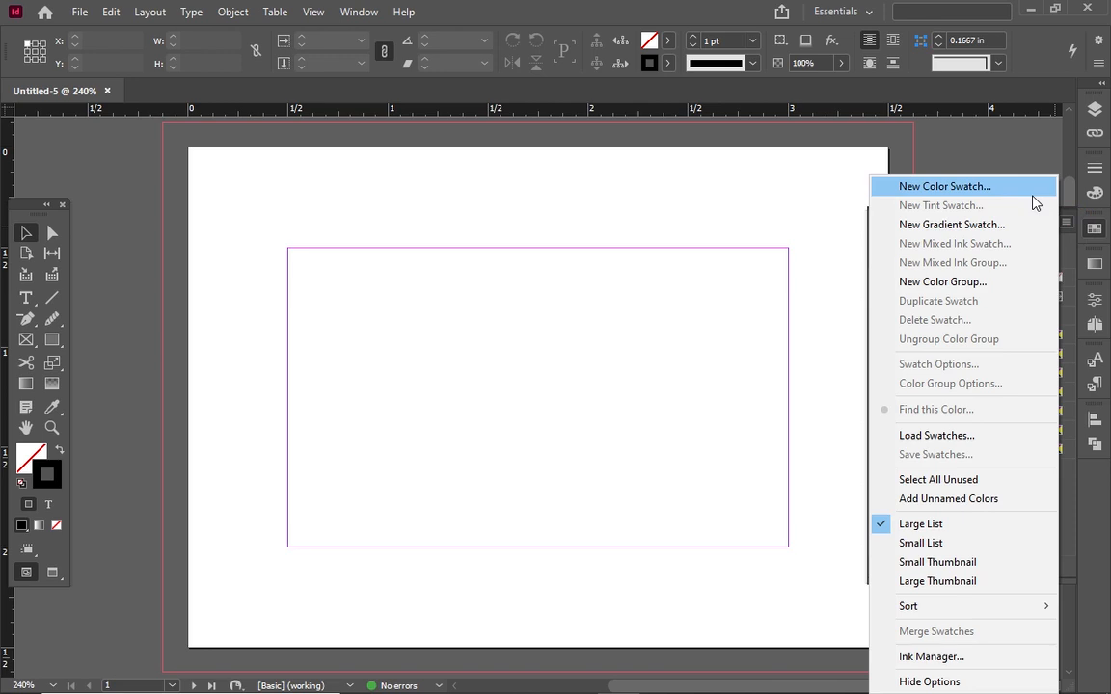
pyautogui.click(1032, 193)
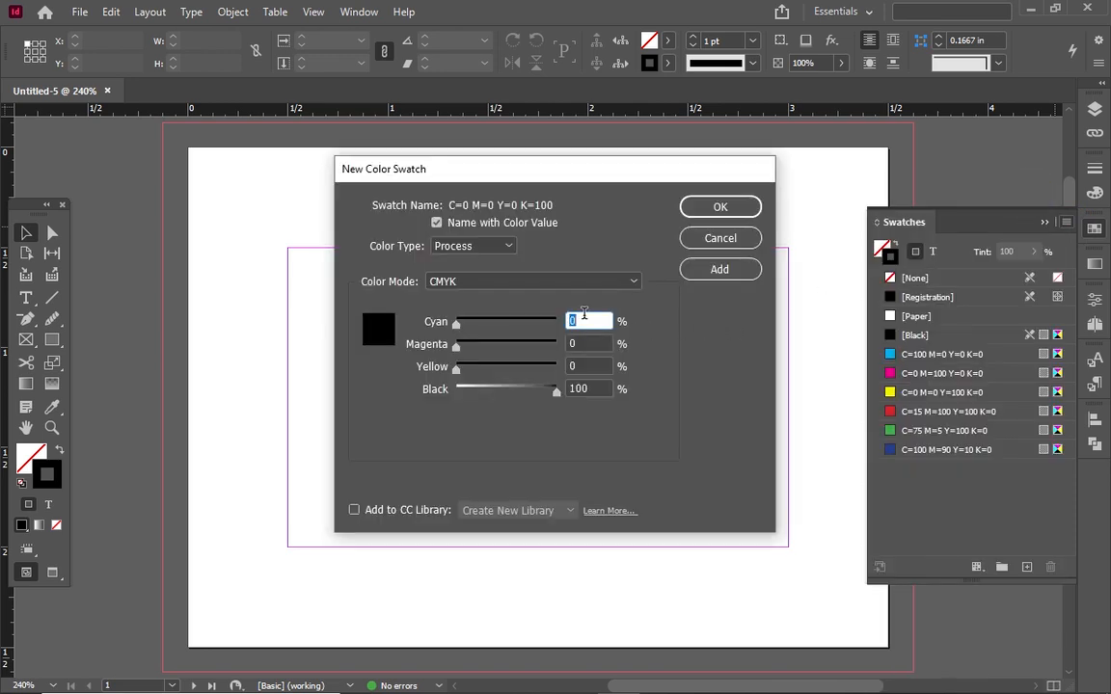
# Enter C 81, M 70, Y 58, K 70 and save the navy swatch
pyautogui.write('81')
pyautogui.click(572, 343)
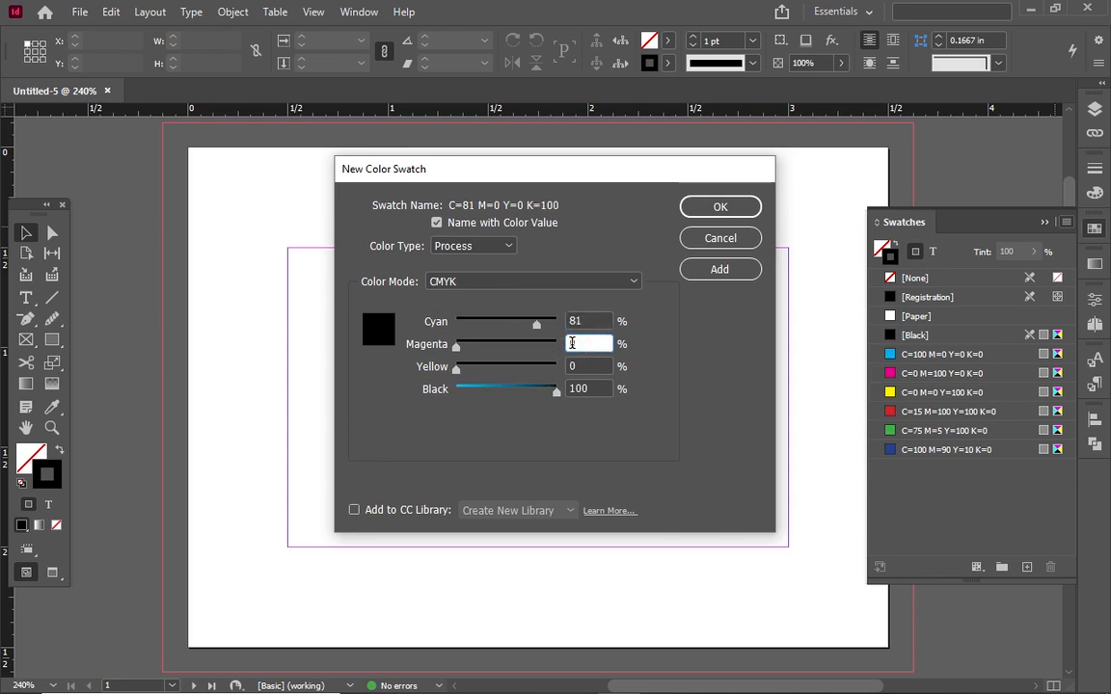
pyautogui.write('70')
pyautogui.click(570, 366)
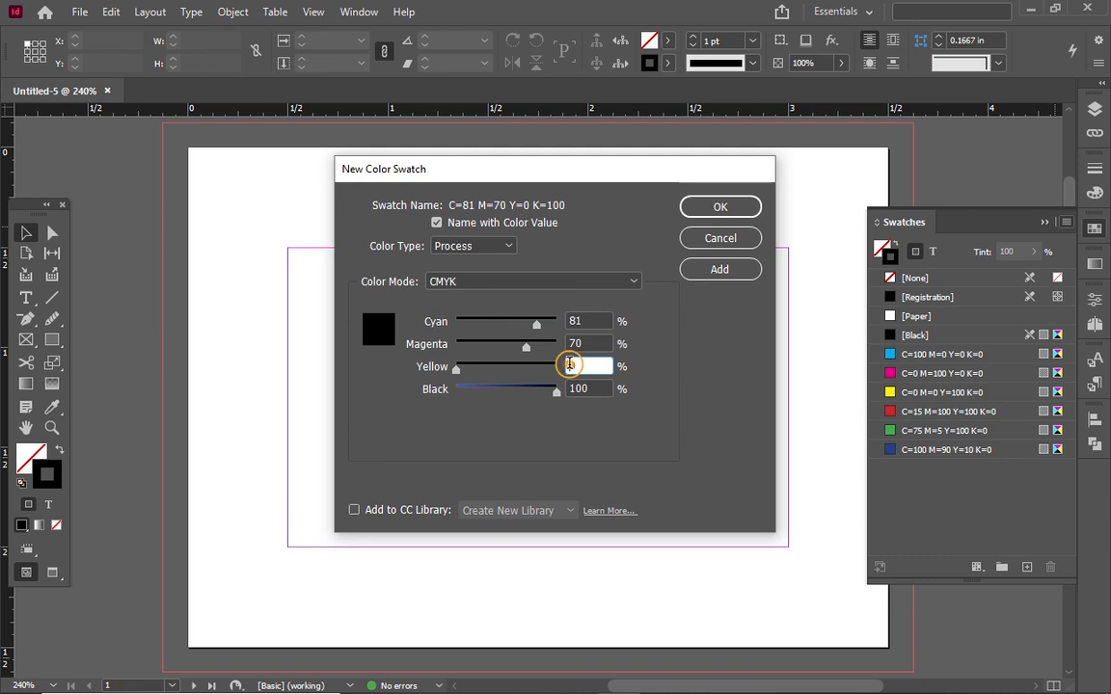
pyautogui.write('58')
pyautogui.click(589, 387)
pyautogui.click(589, 386)
pyautogui.press('BackSpace')
pyautogui.press('BackSpace')
pyautogui.press('BackSpace')
pyautogui.write('70')
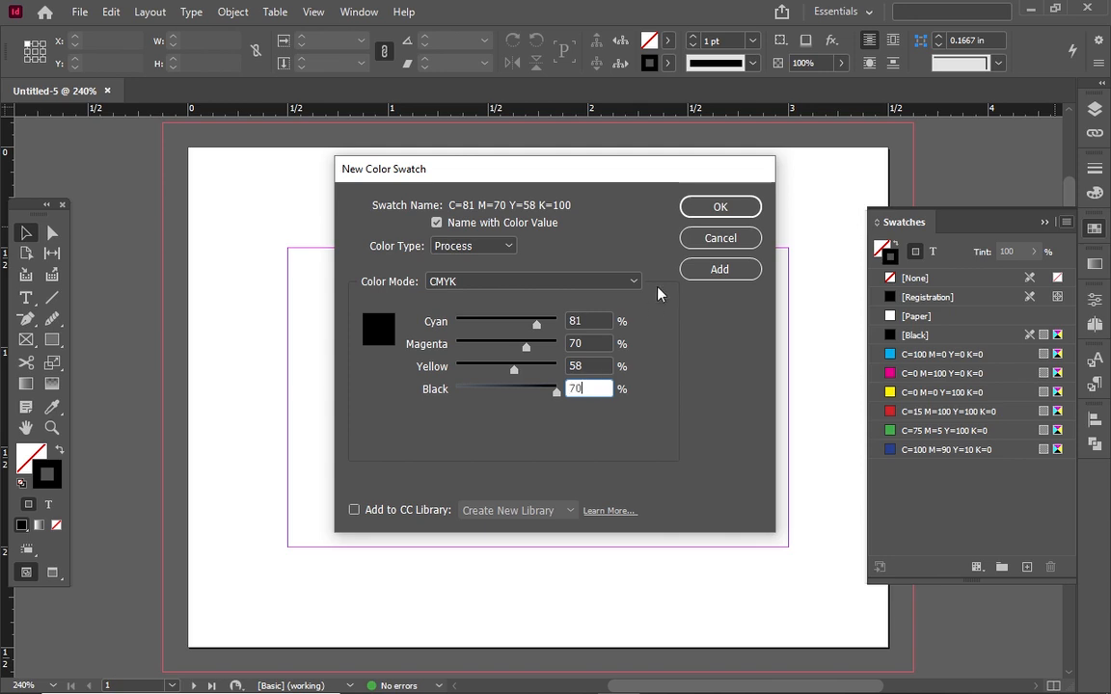
pyautogui.press('Tab')
pyautogui.click(719, 206)
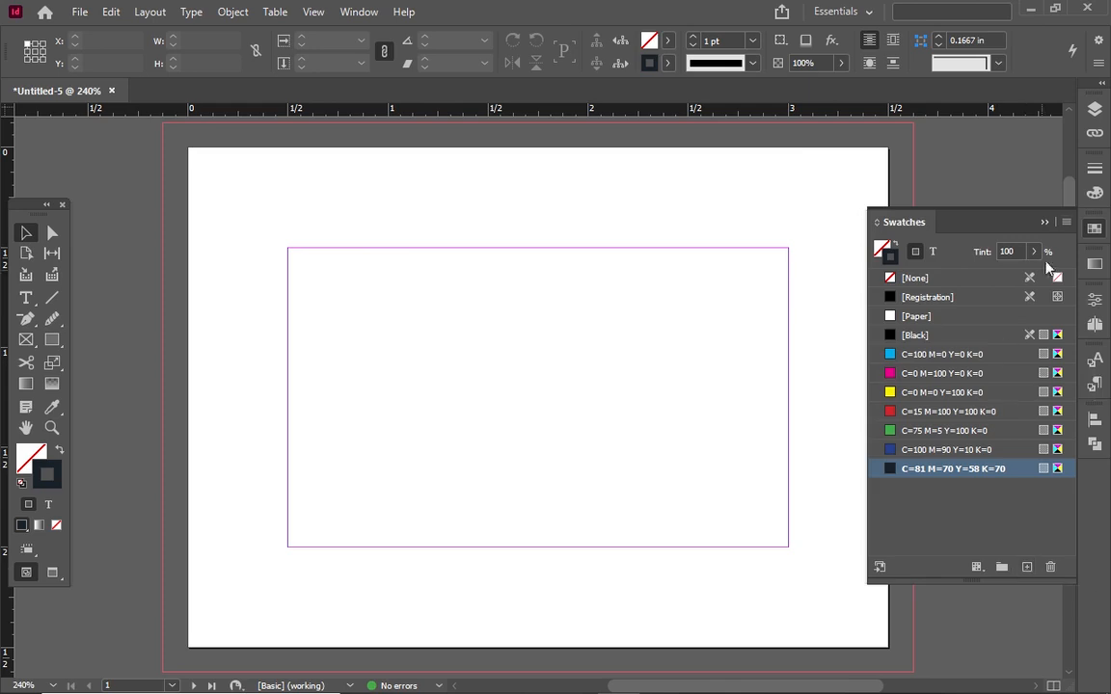
pyautogui.click(1067, 223)
# Edit the yellow swatch to orange with magenta 54 and black 11
pyautogui.click(1065, 241)
pyautogui.click(890, 393)
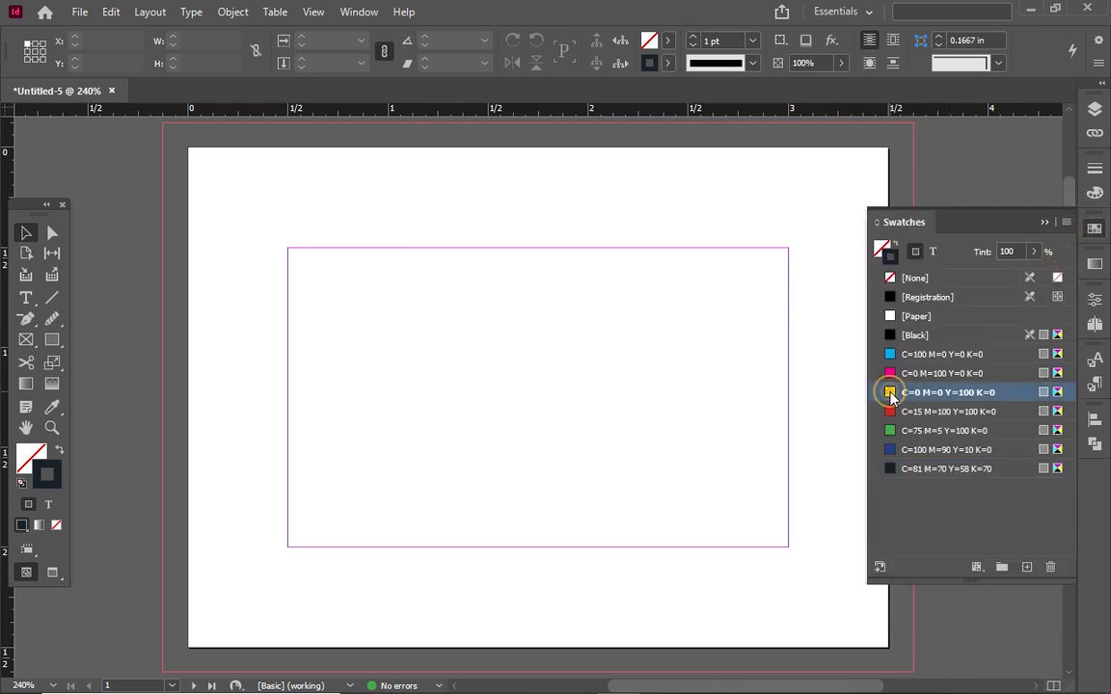
pyautogui.doubleClick(890, 392)
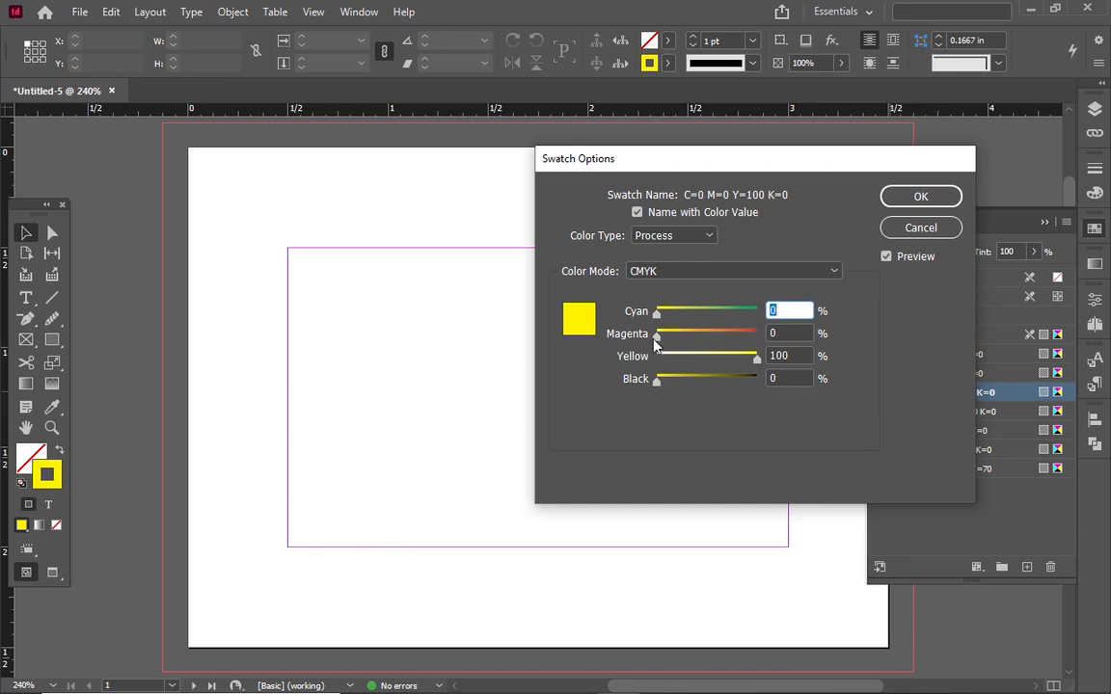
pyautogui.moveTo(656, 337); pyautogui.dragTo(702, 345)
pyautogui.moveTo(656, 381); pyautogui.dragTo(665, 387)
pyautogui.click(700, 342)
pyautogui.moveTo(700, 342); pyautogui.dragTo(710, 336)
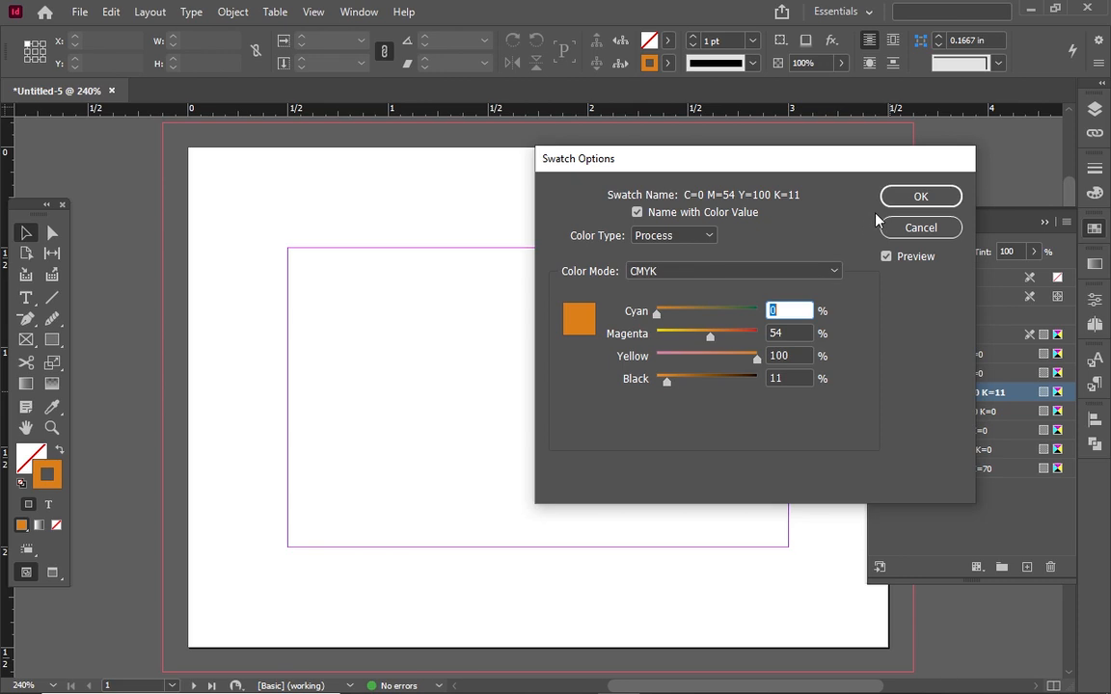
pyautogui.click(920, 196)
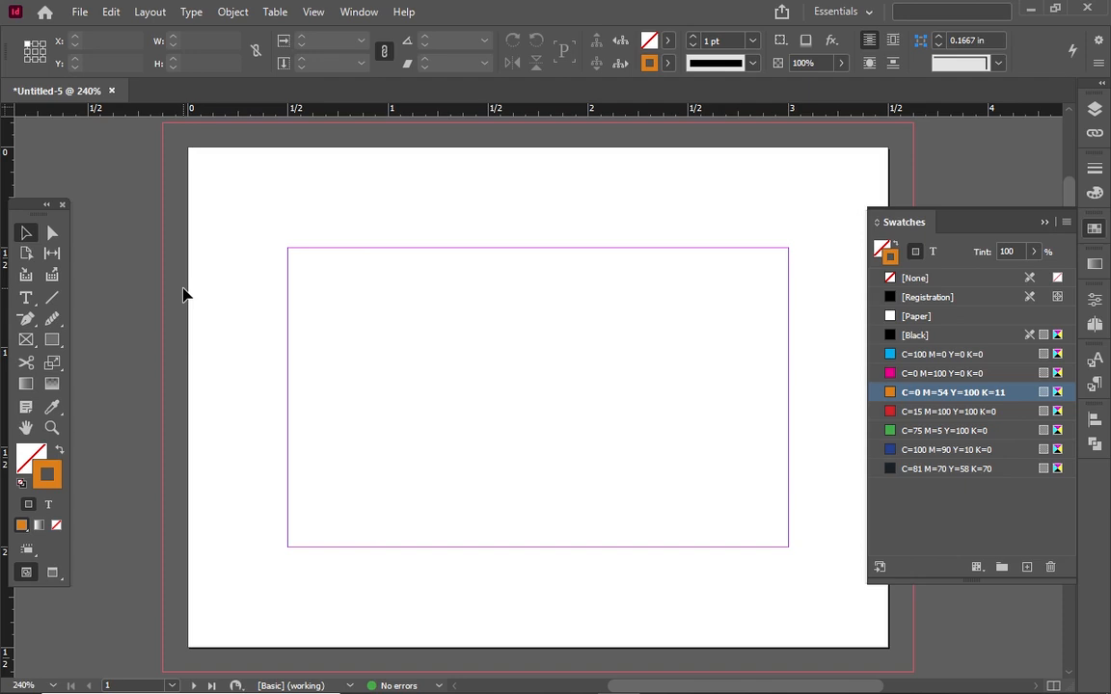
# Draw a rectangle covering the whole card out to the bleed
pyautogui.click(54, 339)
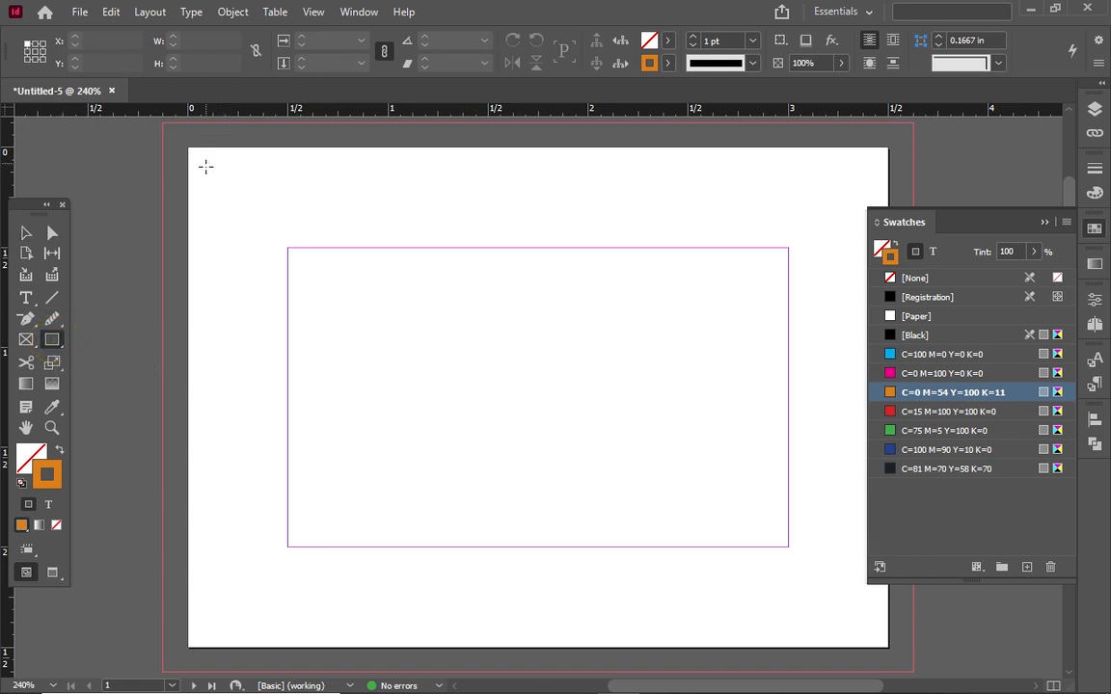
pyautogui.moveTo(204, 167); pyautogui.dragTo(868, 631)
pyautogui.click(1045, 222)
pyautogui.click(26, 233)
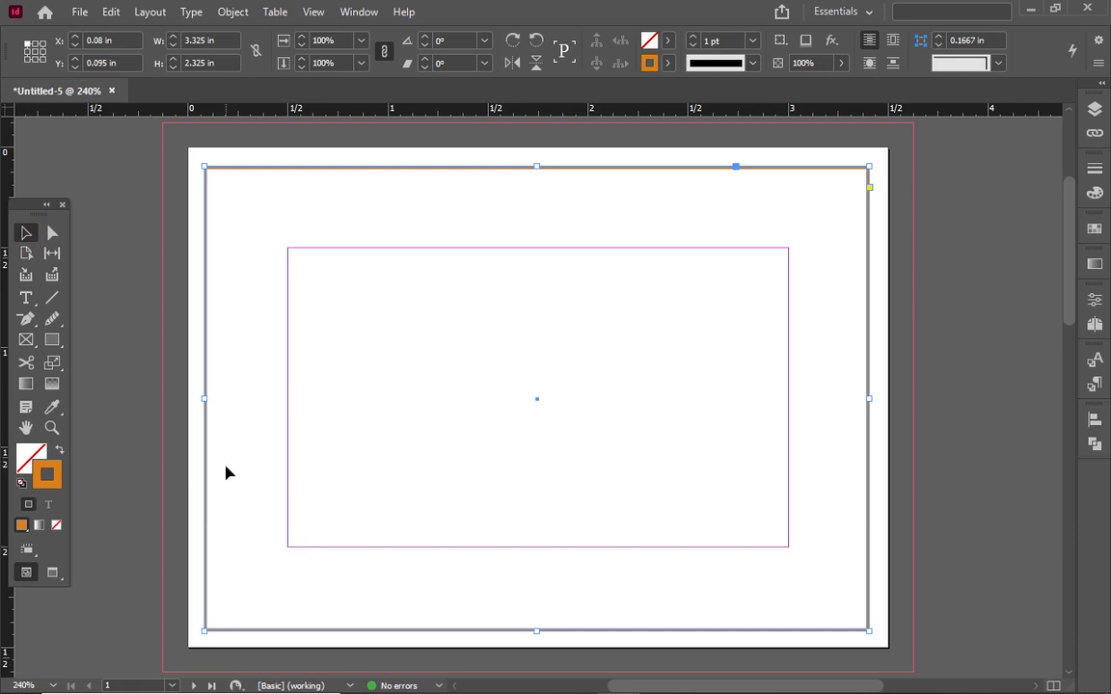
# Fill the rectangle with black and remove its stroke
pyautogui.click(664, 66)
pyautogui.click(556, 177)
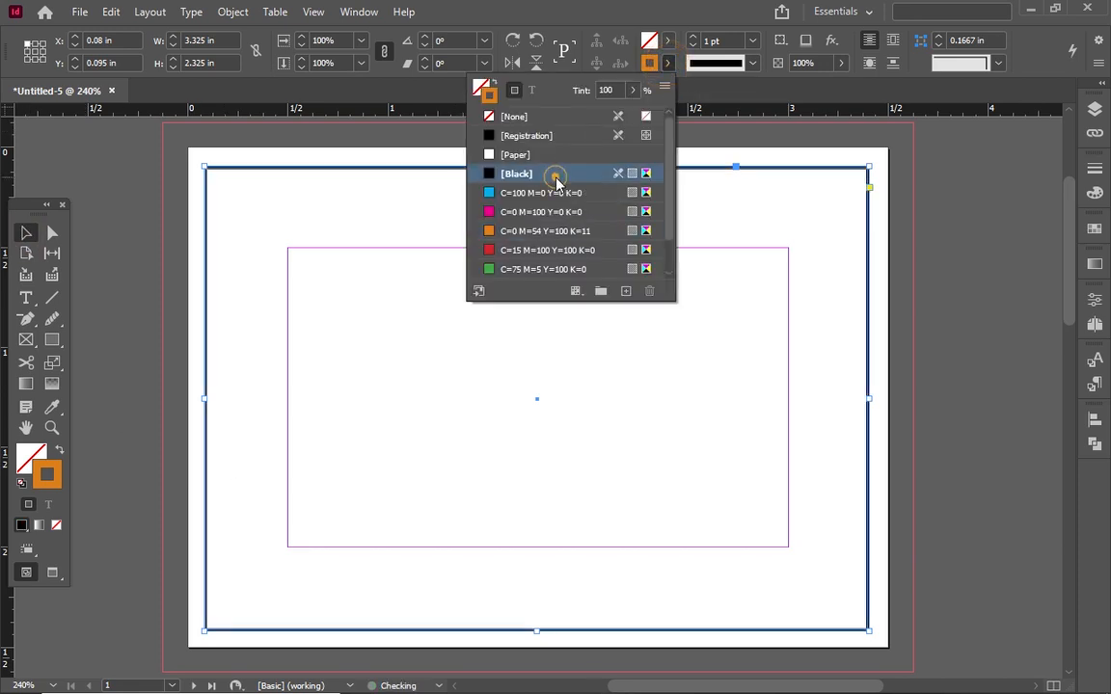
pyautogui.click(668, 41)
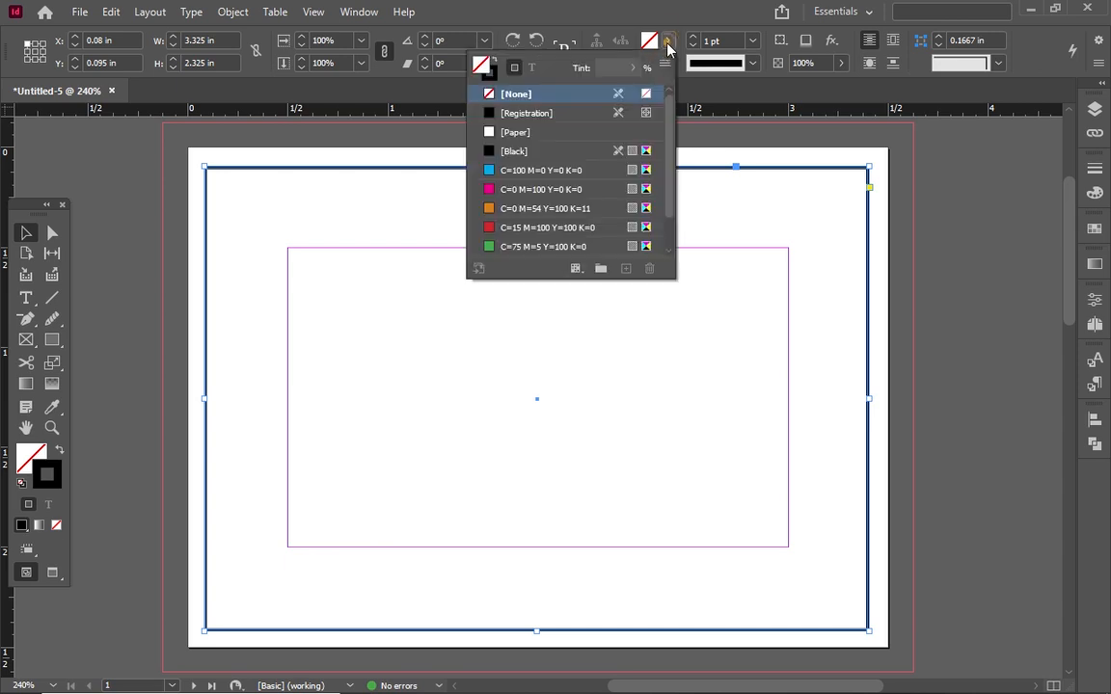
pyautogui.click(579, 156)
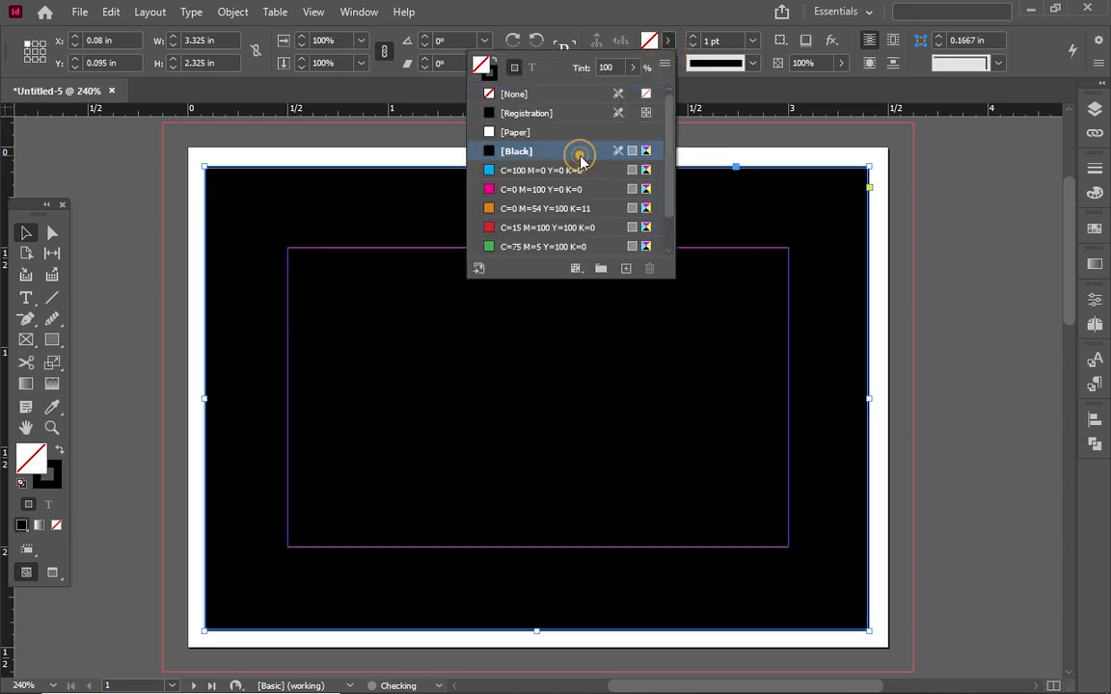
pyautogui.click(667, 40)
pyautogui.click(667, 62)
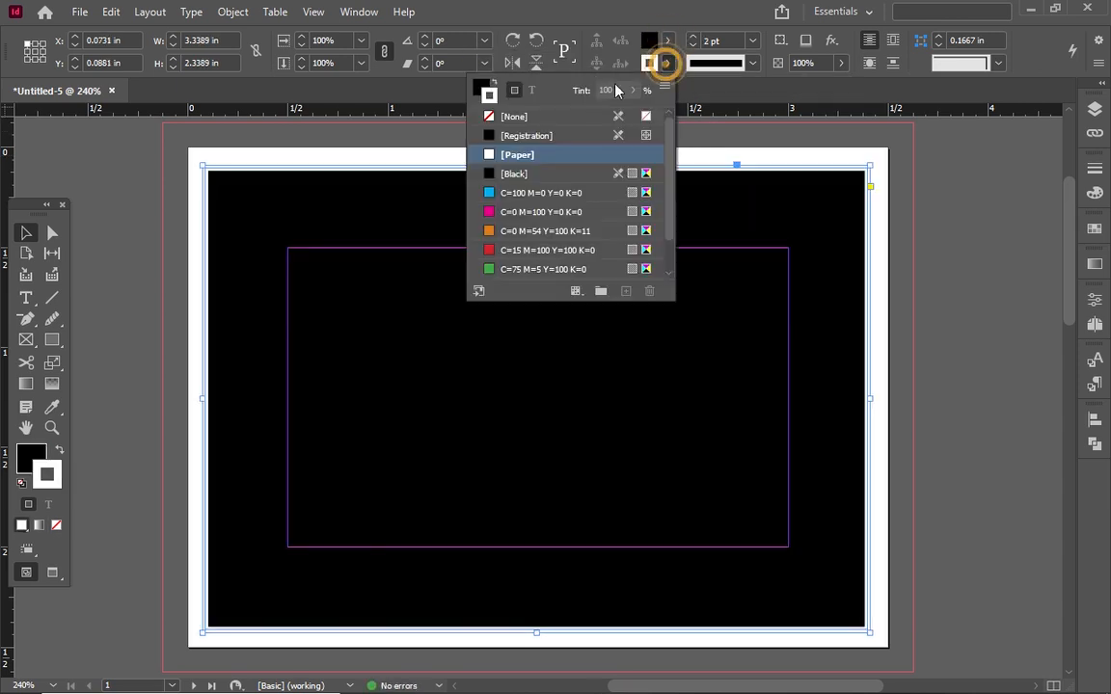
pyautogui.click(565, 117)
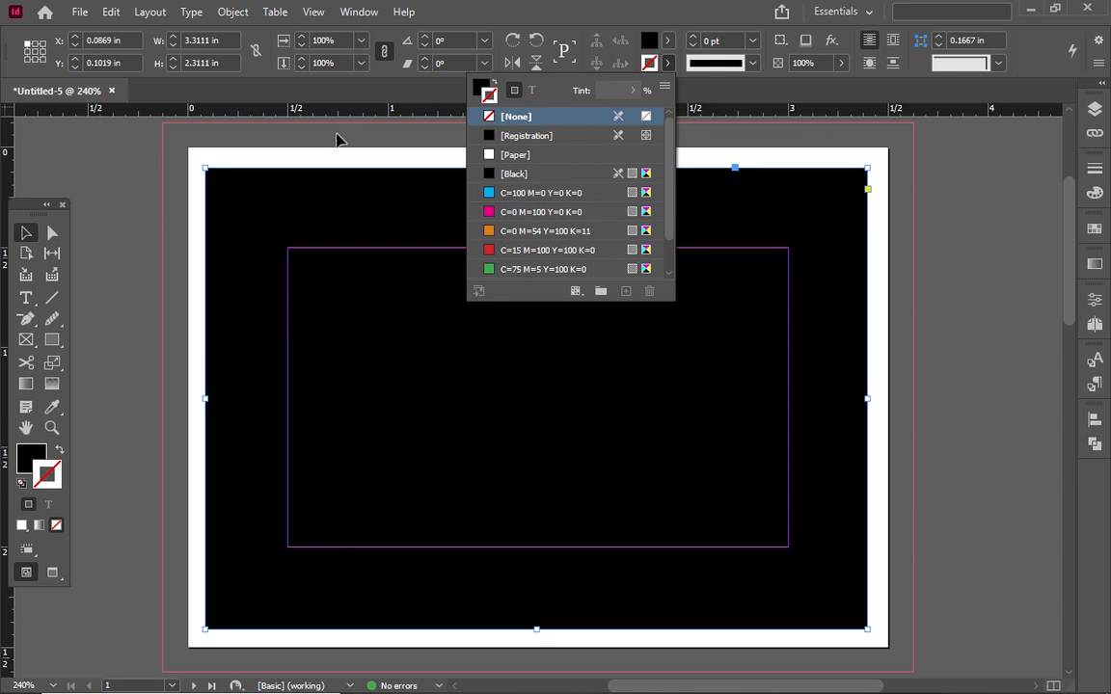
# Lower the black fill to a 10% tint, deselect, and switch to Normal screen mode
pyautogui.click(667, 39)
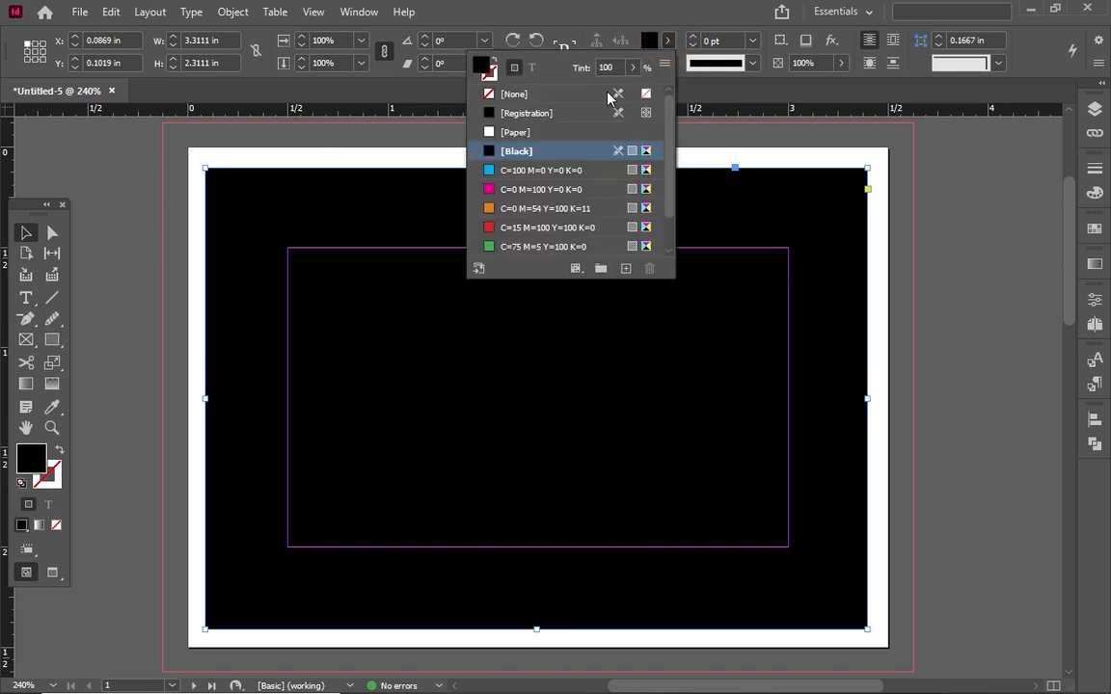
pyautogui.click(633, 68)
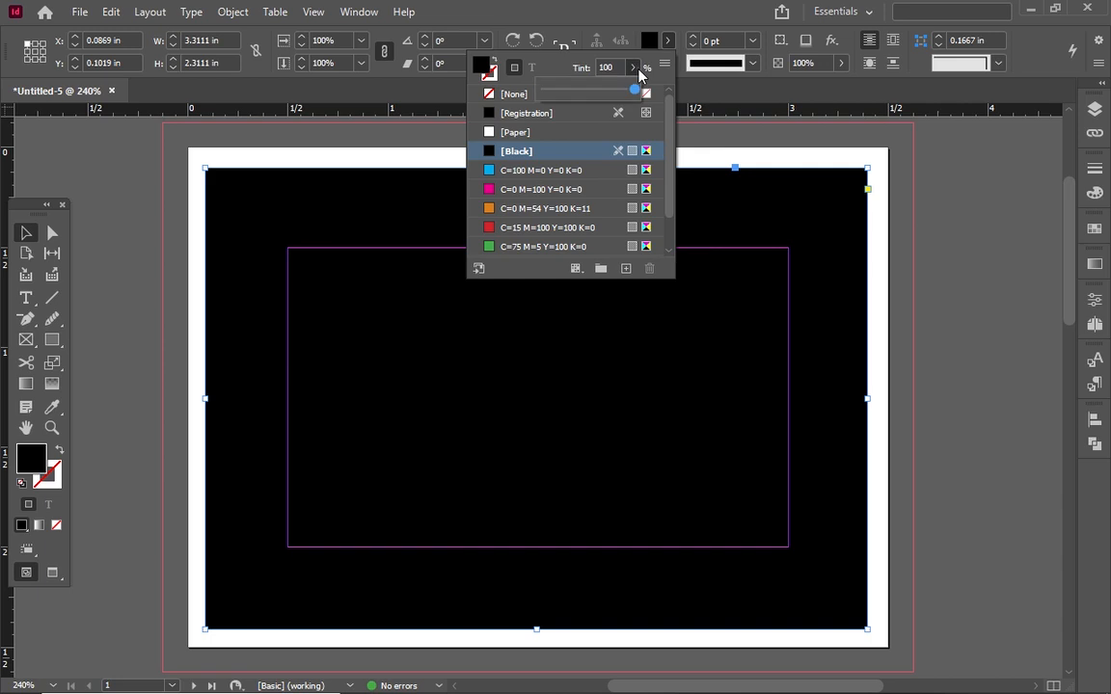
pyautogui.moveTo(636, 90); pyautogui.dragTo(568, 95)
pyautogui.moveTo(568, 96); pyautogui.dragTo(552, 97)
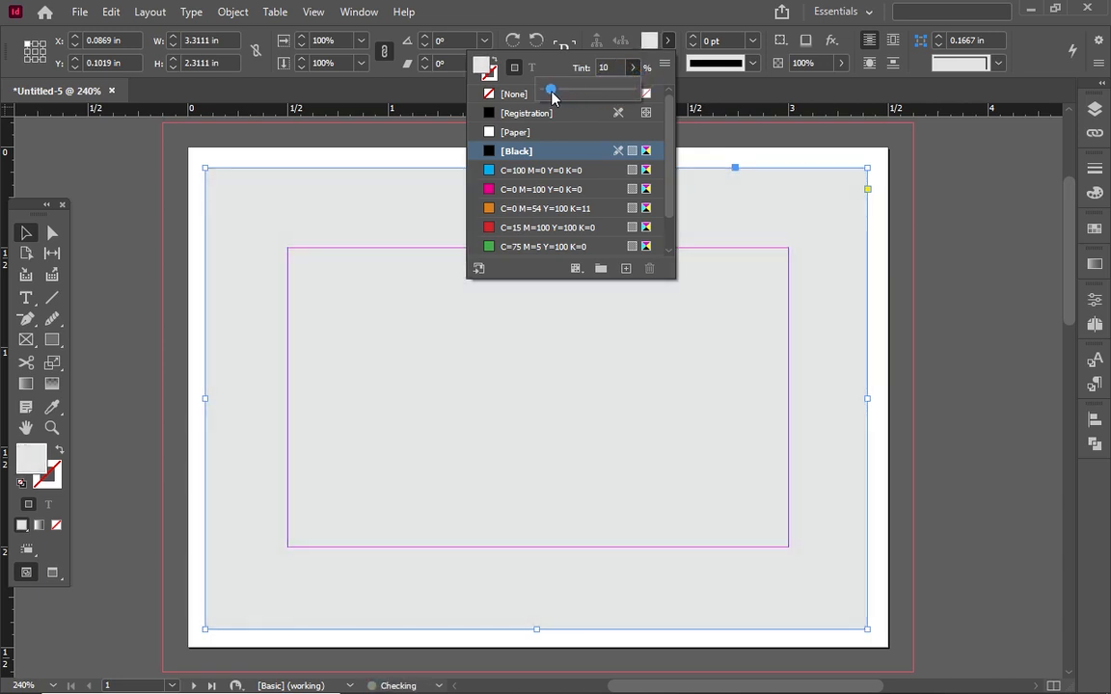
pyautogui.click(143, 252)
pyautogui.click(142, 253)
pyautogui.click(143, 253)
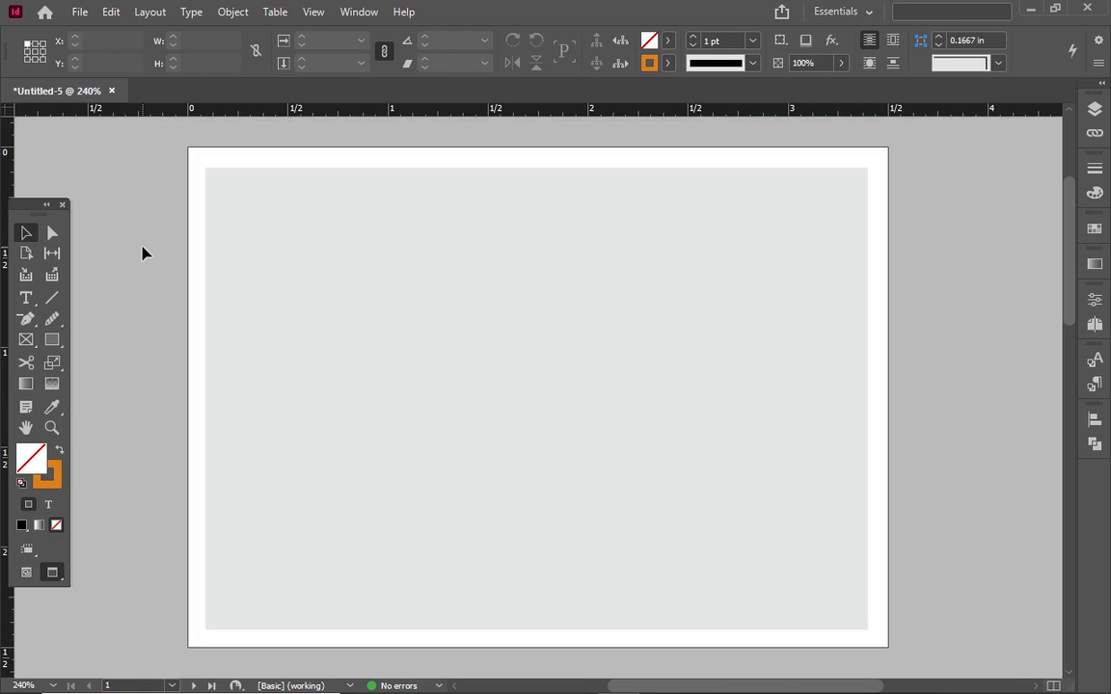
pyautogui.press('w')
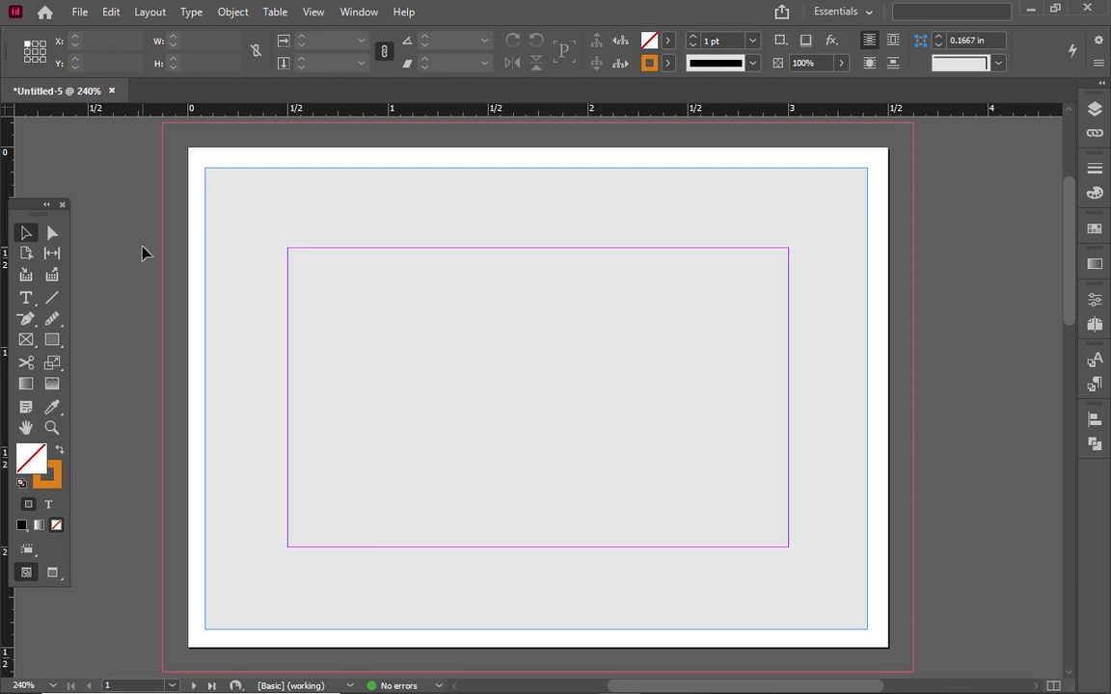
# Draw a tall narrow rectangle down from the top near the card's centre
pyautogui.click(57, 342)
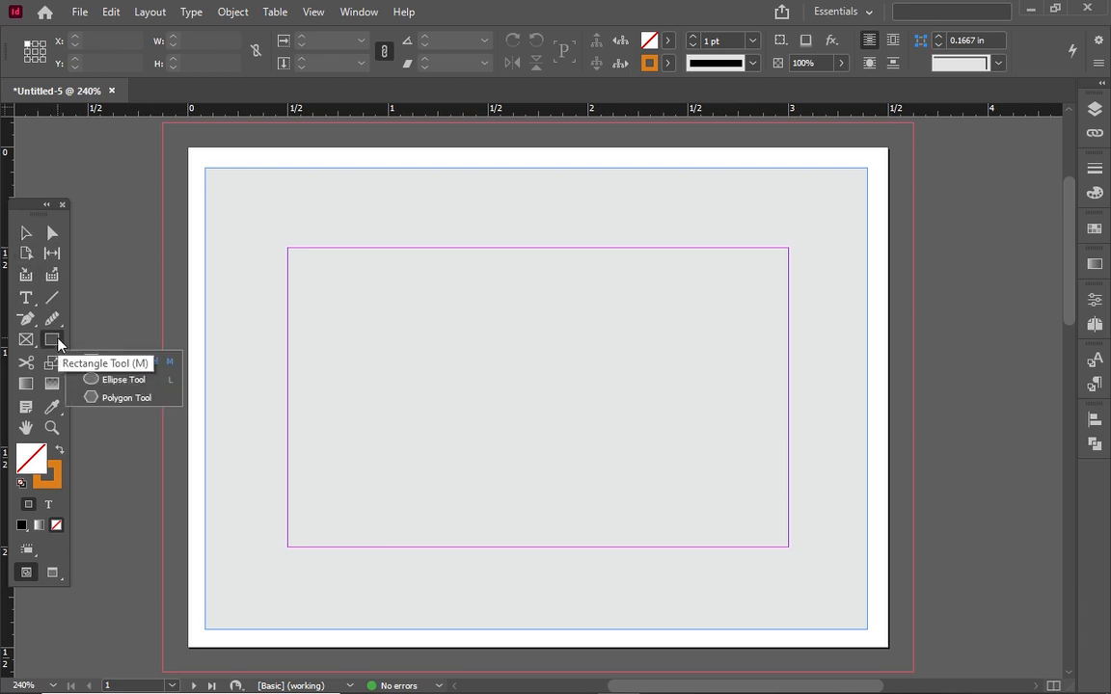
pyautogui.click(97, 363)
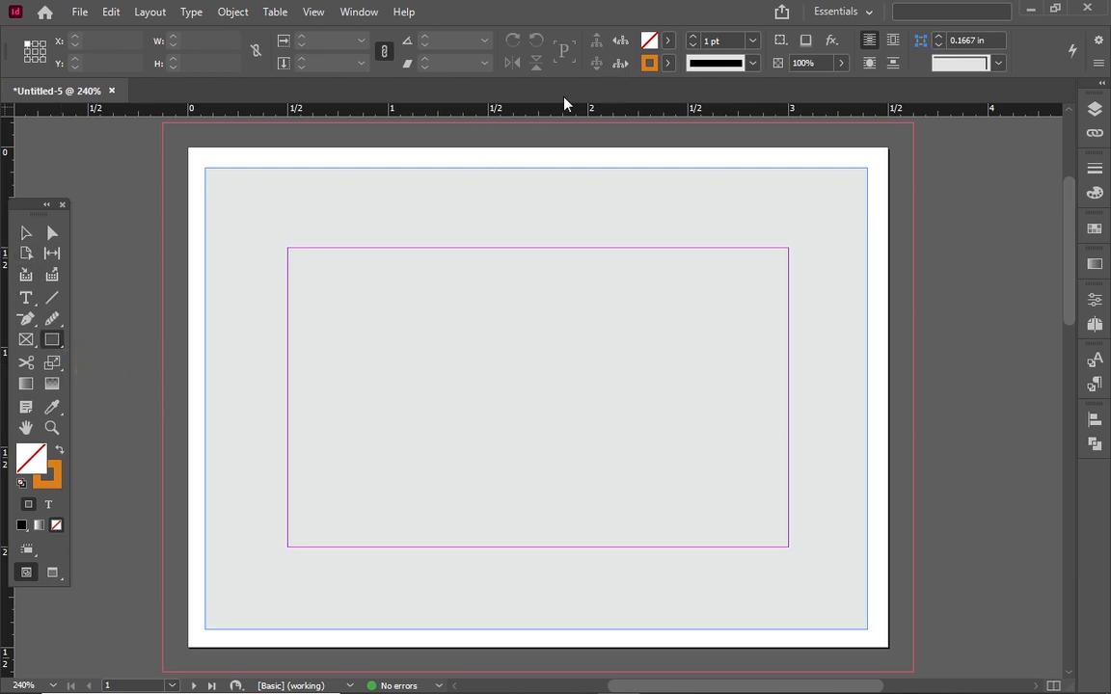
pyautogui.moveTo(471, 135); pyautogui.dragTo(505, 530)
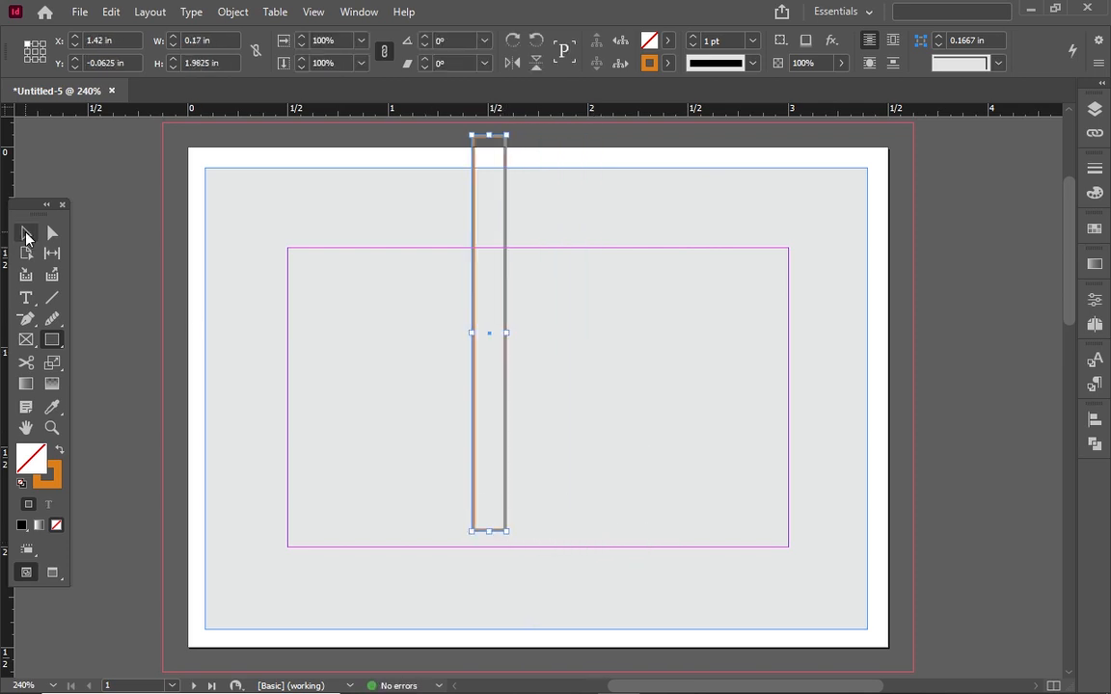
pyautogui.click(26, 234)
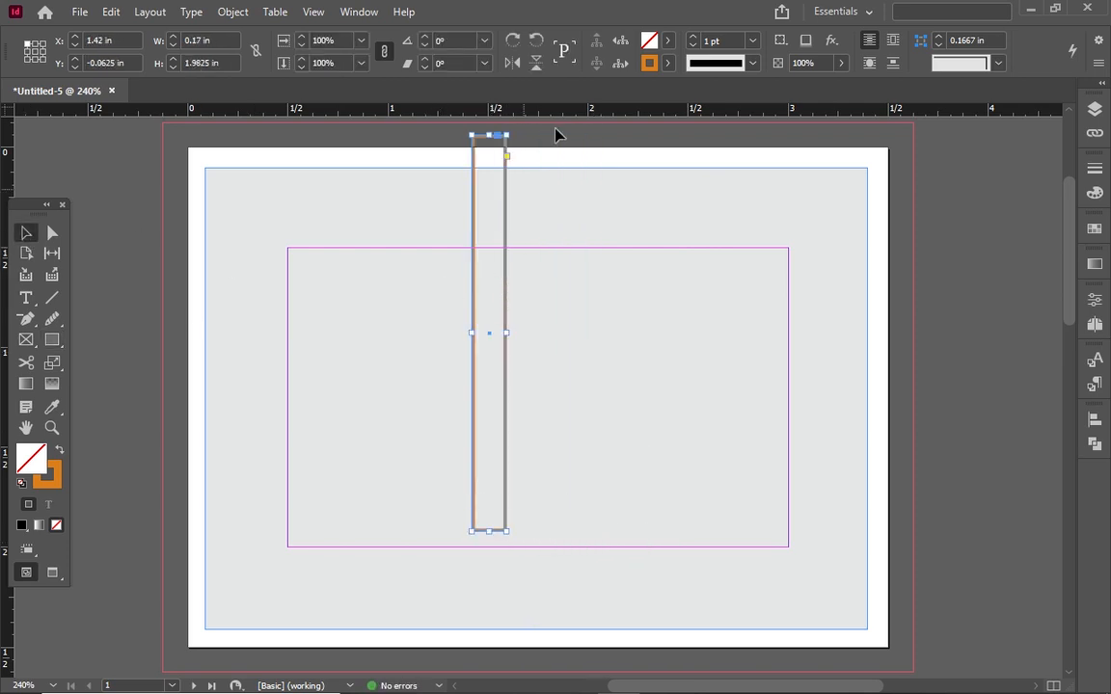
# Fill the bar with the C=81 M=70 Y=58 K=70 navy swatch, set stroke to None, and shift it right
pyautogui.click(666, 64)
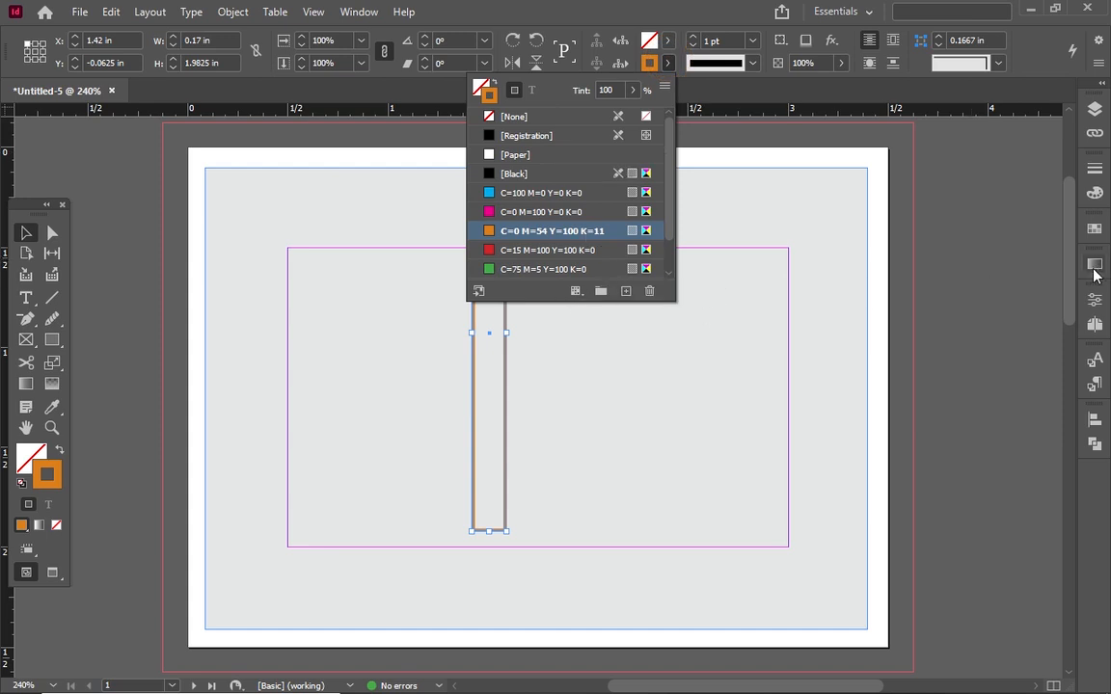
pyautogui.click(1094, 231)
pyautogui.click(1092, 231)
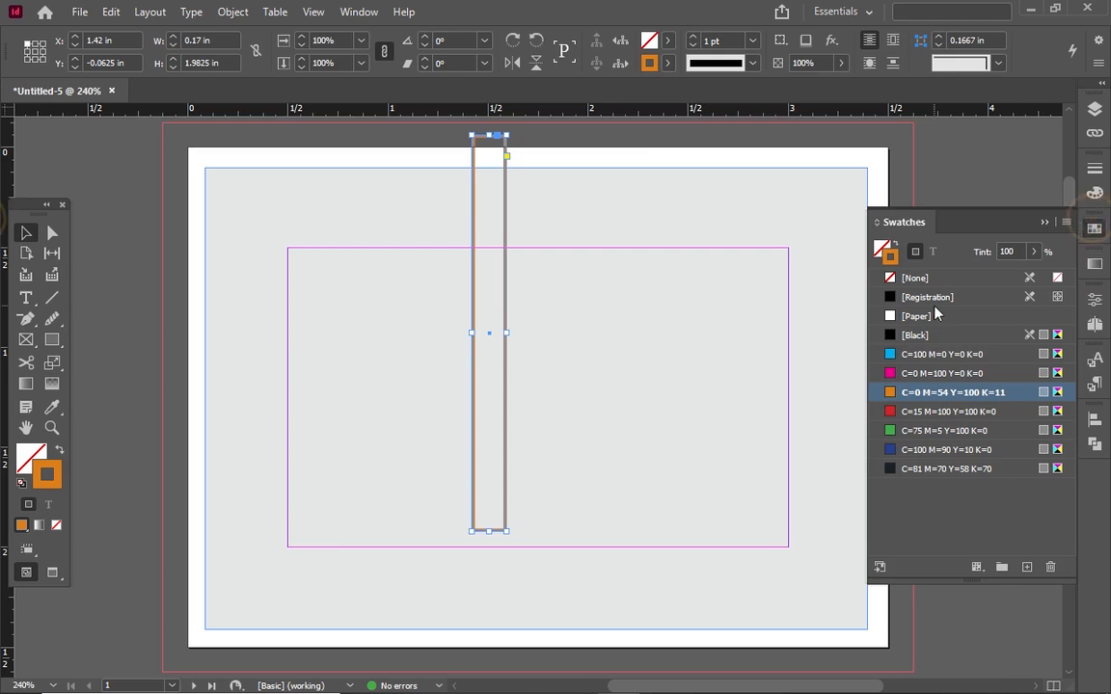
pyautogui.click(898, 468)
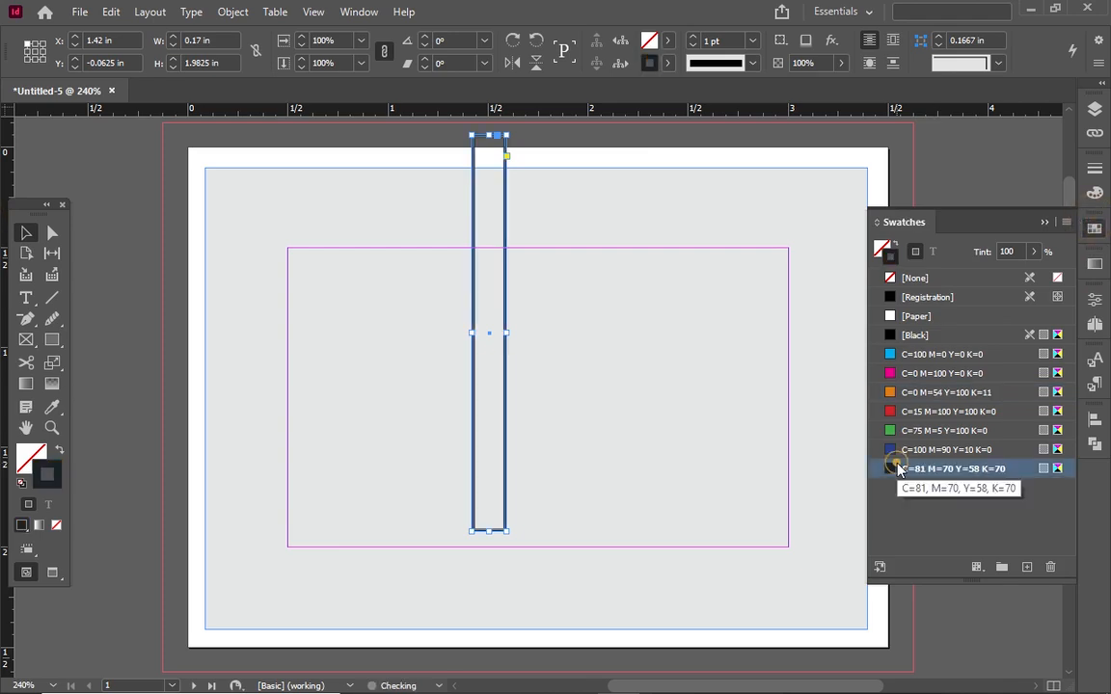
pyautogui.click(668, 40)
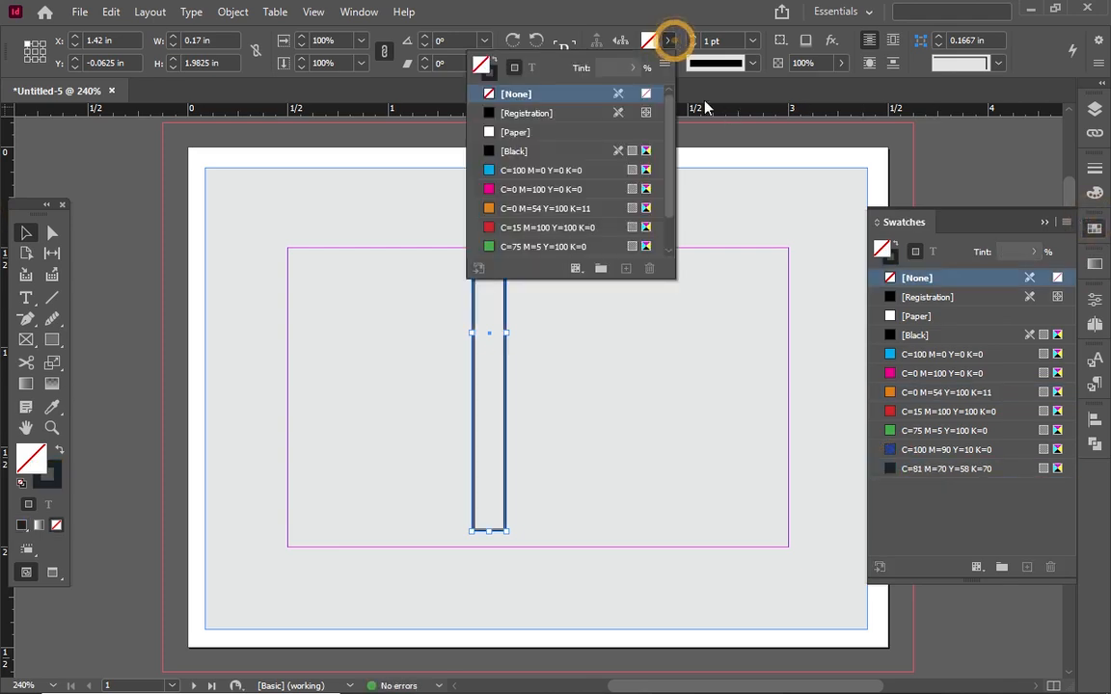
pyautogui.click(949, 470)
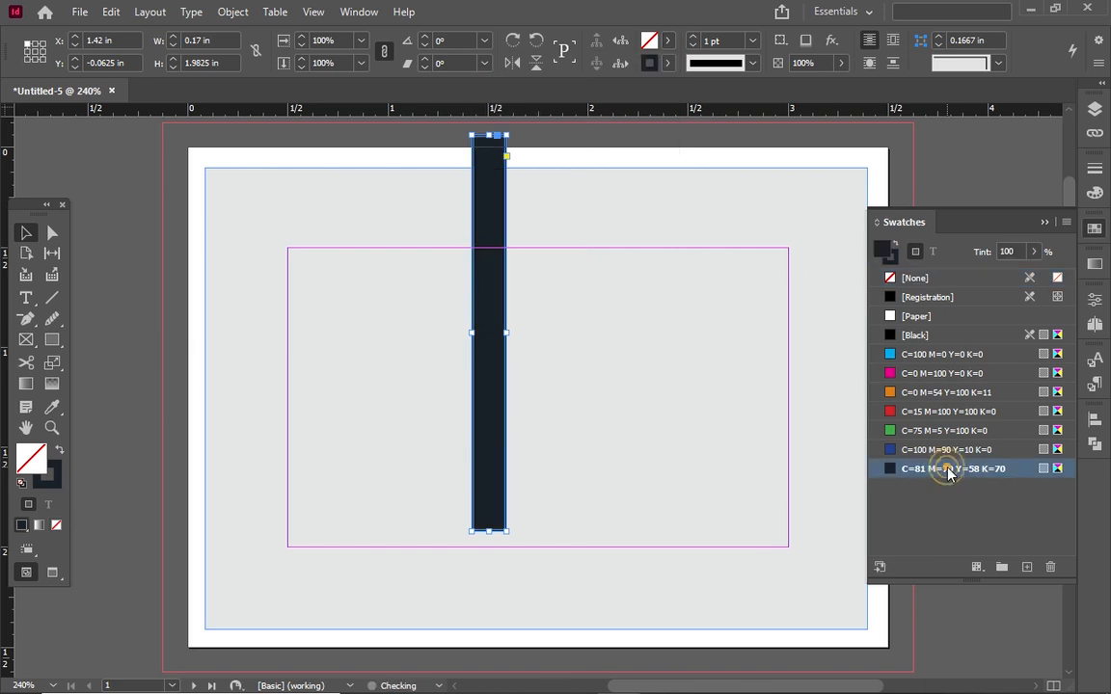
pyautogui.click(668, 64)
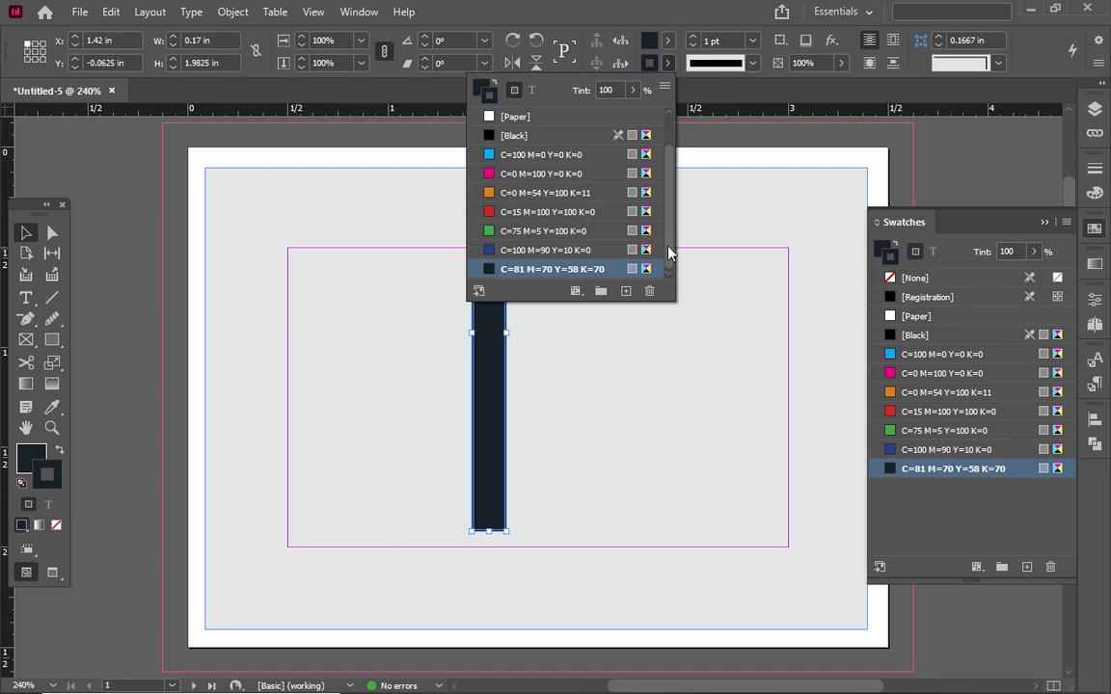
pyautogui.moveTo(669, 248); pyautogui.dragTo(668, 197)
pyautogui.click(520, 116)
pyautogui.click(98, 237)
pyautogui.moveTo(489, 227)
pyautogui.mouseDown()
pyautogui.moveTo(595, 233)
pyautogui.moveTo(538, 229)
pyautogui.mouseUp()
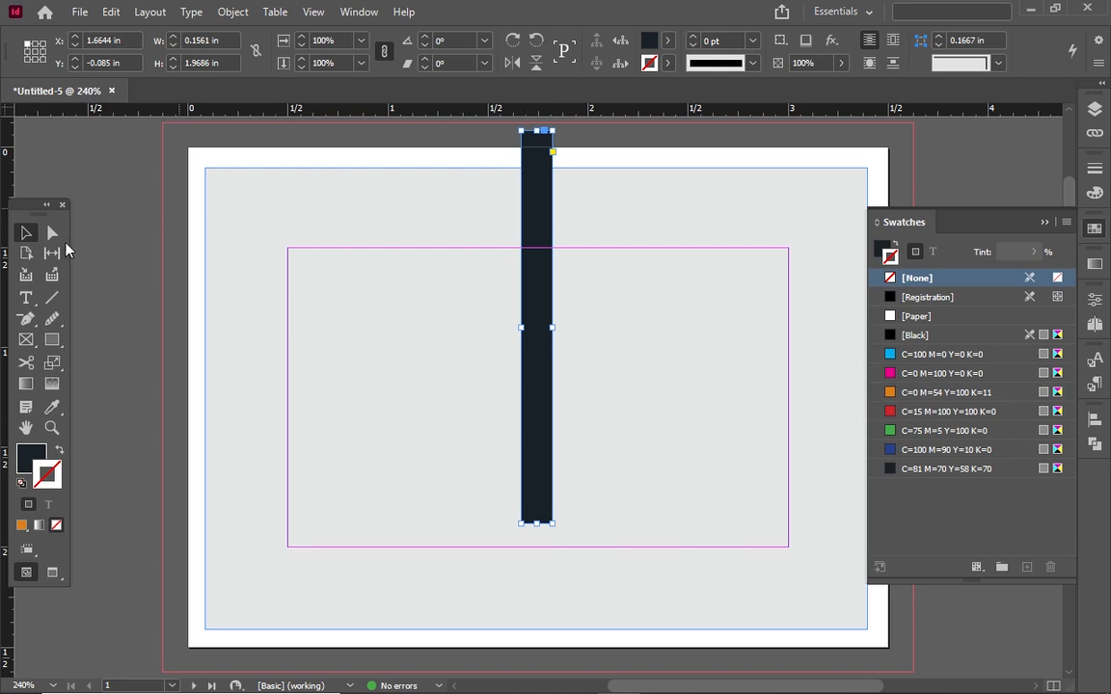
# Resize the navy bar to 0.9 in tall and undo an accidental background move
pyautogui.click(111, 188)
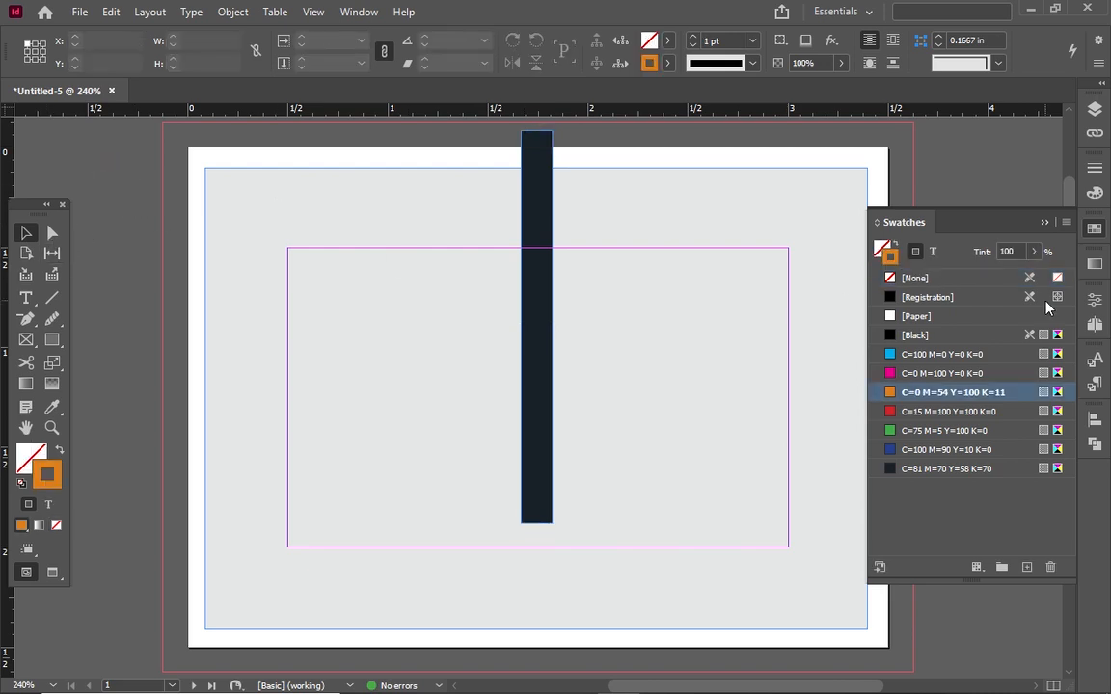
pyautogui.click(1044, 222)
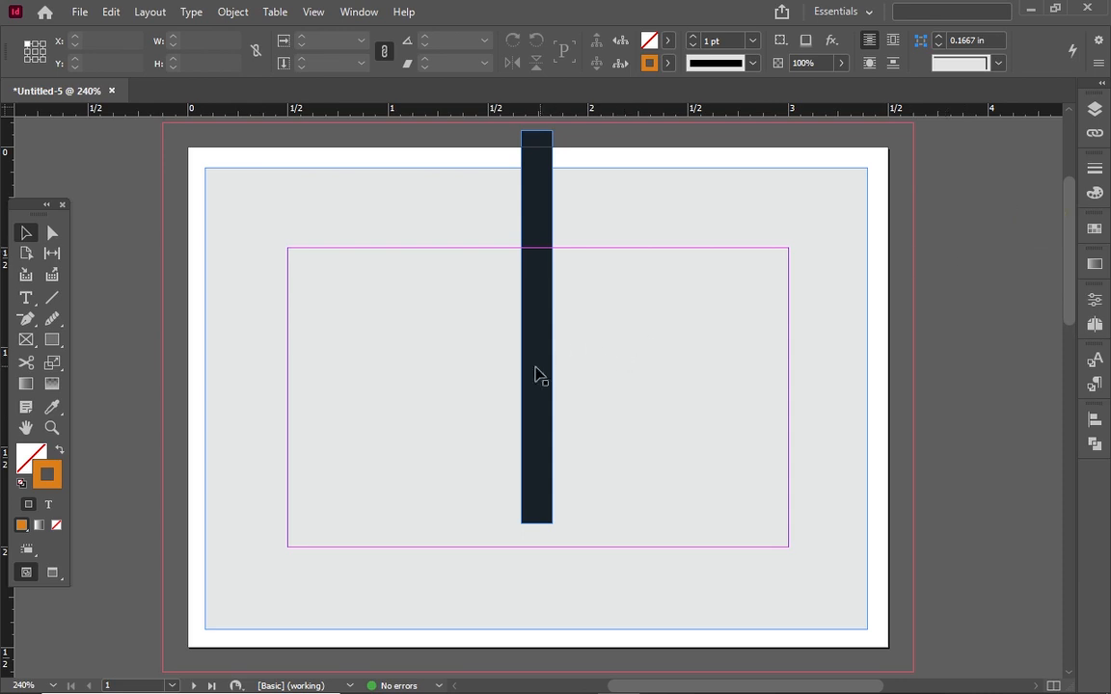
pyautogui.click(538, 310)
pyautogui.moveTo(538, 311); pyautogui.dragTo(538, 311)
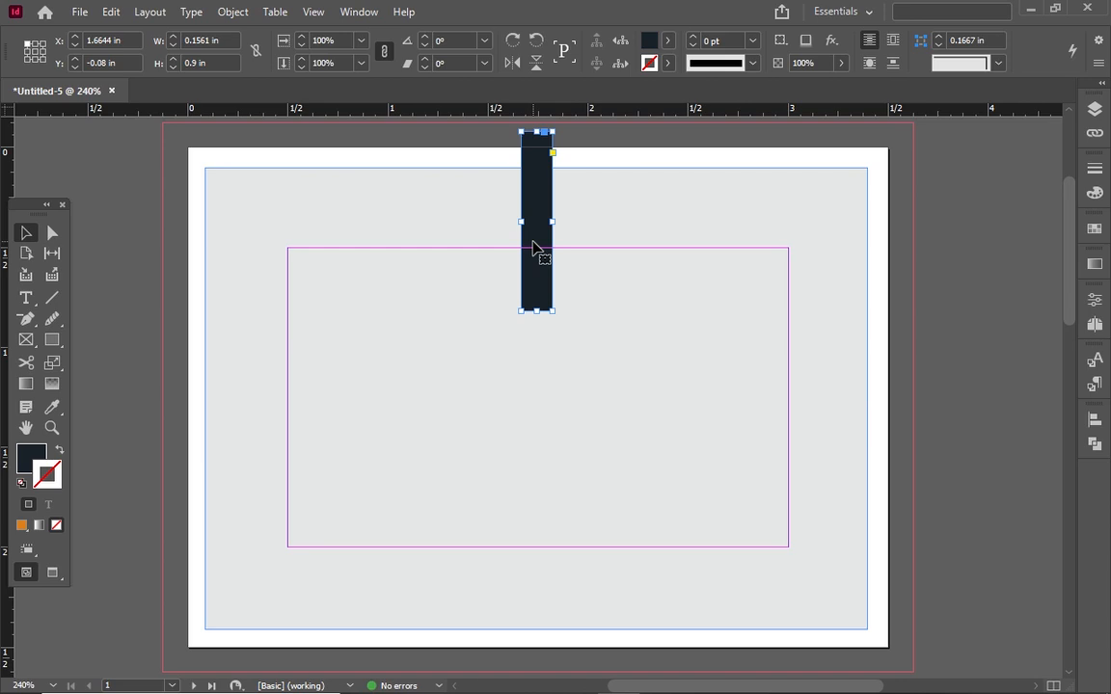
pyautogui.click(569, 211)
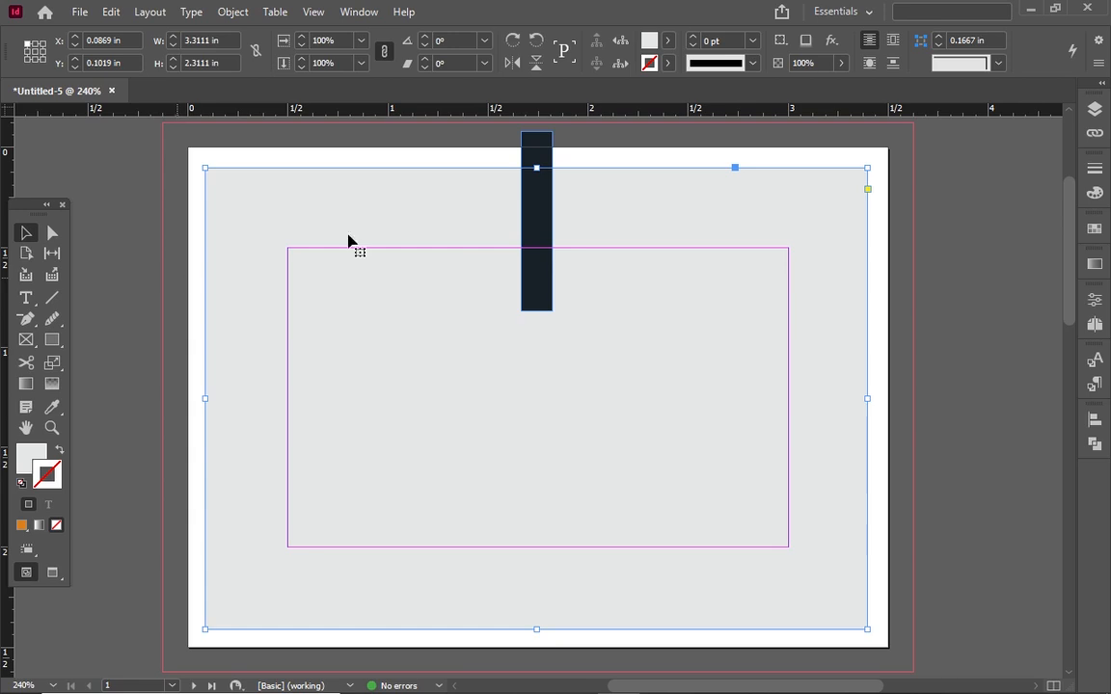
pyautogui.click(535, 275)
pyautogui.moveTo(537, 272); pyautogui.dragTo(528, 385)
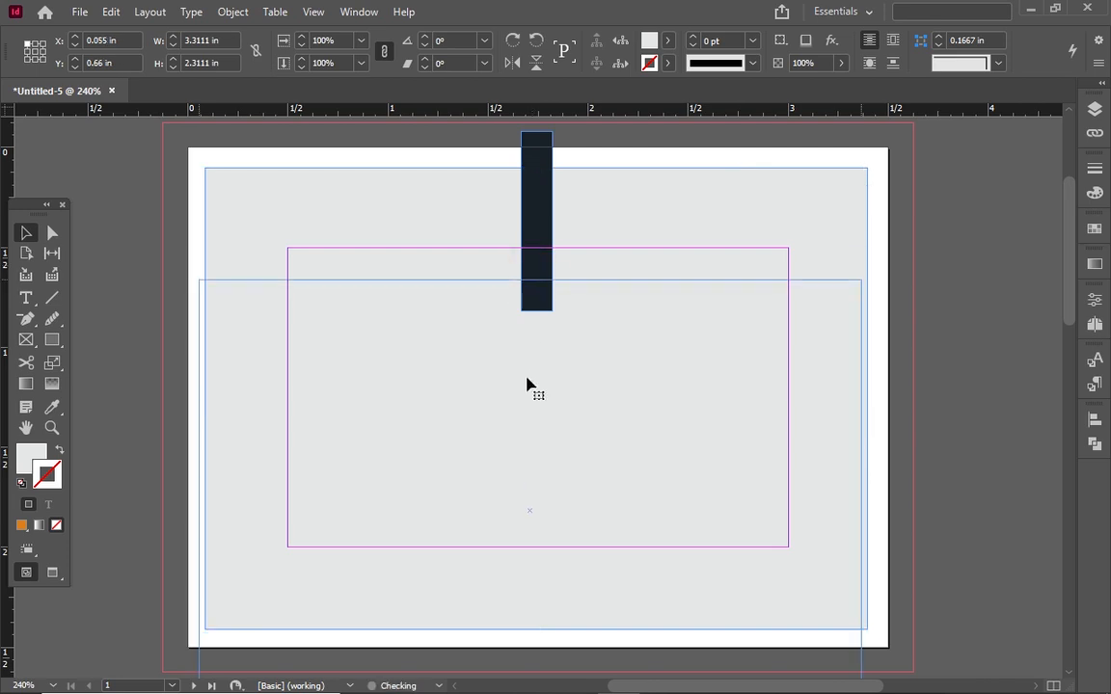
pyautogui.hotkey('ctrl', 'z')
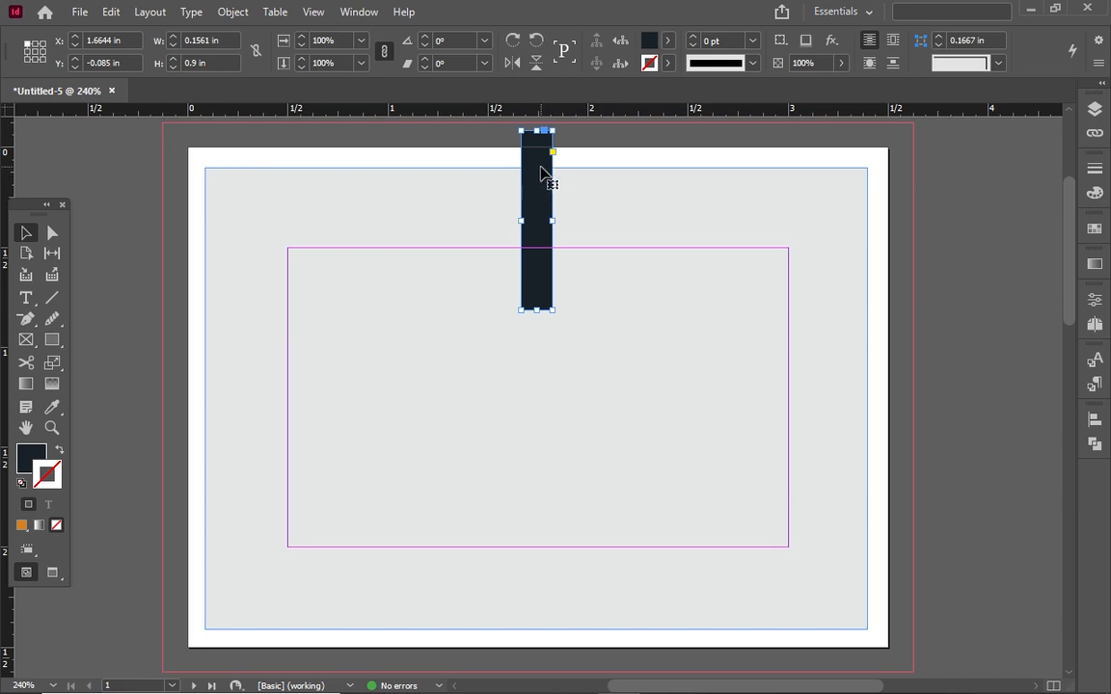
# Duplicate the navy bar lower down and shrink the copy into a small navy square
pyautogui.moveTo(541, 171); pyautogui.dragTo(547, 408)
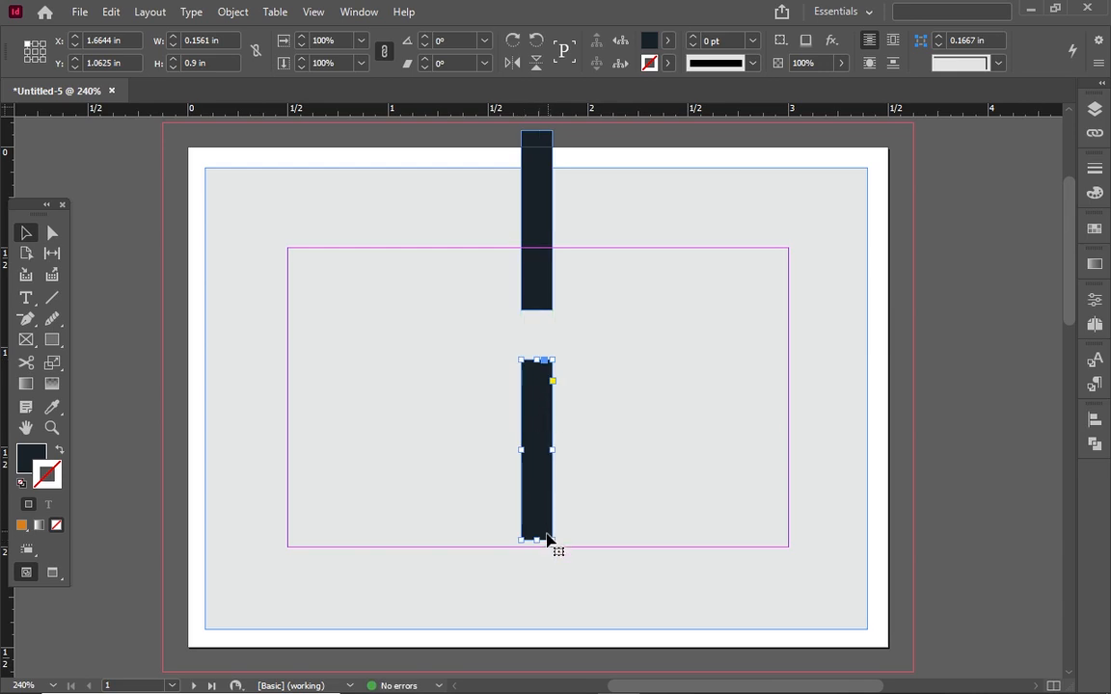
pyautogui.moveTo(537, 541); pyautogui.dragTo(535, 392)
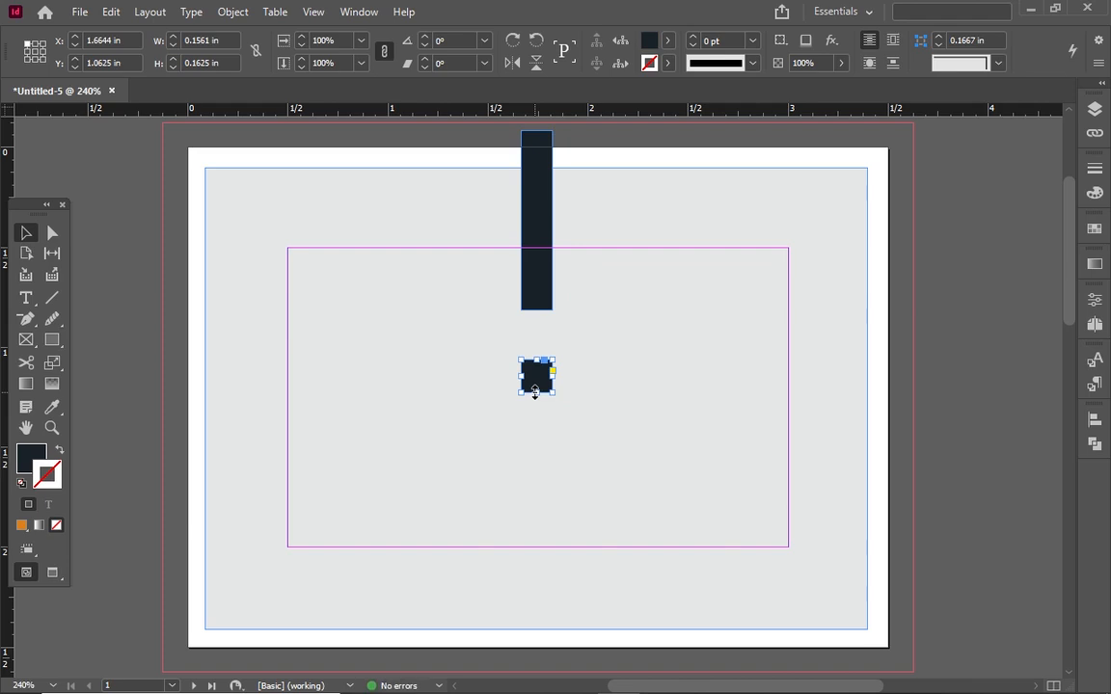
pyautogui.press('Up')
pyautogui.press('Up')
pyautogui.press('Up')
pyautogui.press('Up')
pyautogui.press('Up')
pyautogui.press('Up')
pyautogui.press('Up')
pyautogui.press('Up')
# Add two orange C=0 M=54 Y=100 K=11 squares below it, undoing an accidental background move
pyautogui.moveTo(532, 363); pyautogui.dragTo(533, 405)
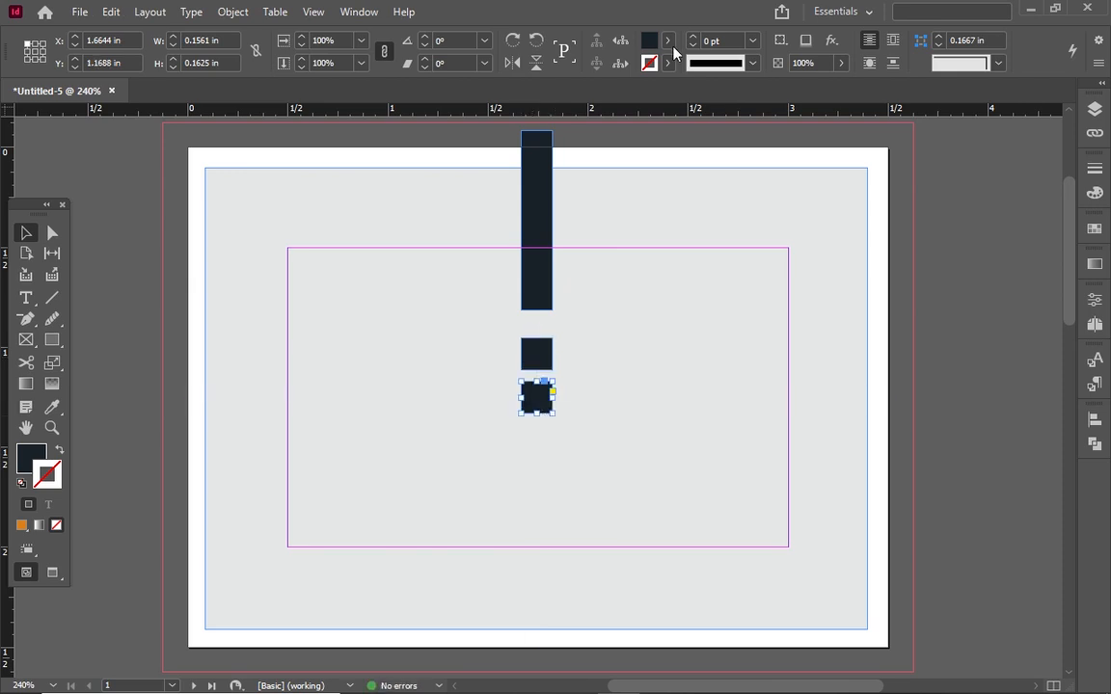
pyautogui.click(668, 40)
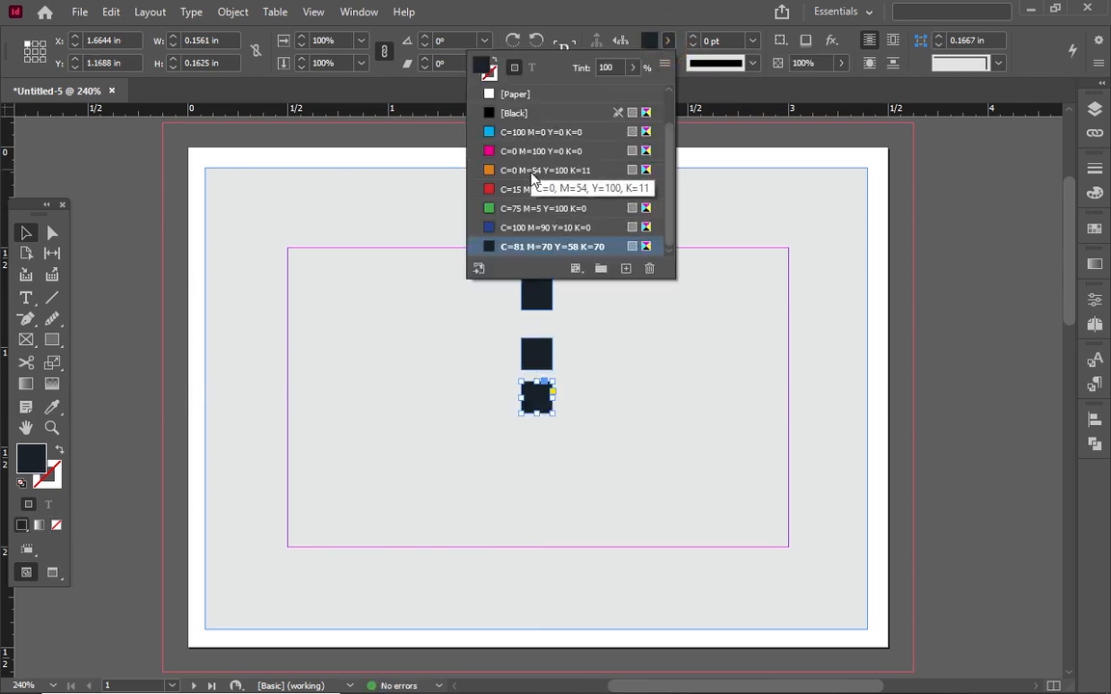
pyautogui.click(530, 171)
pyautogui.click(281, 270)
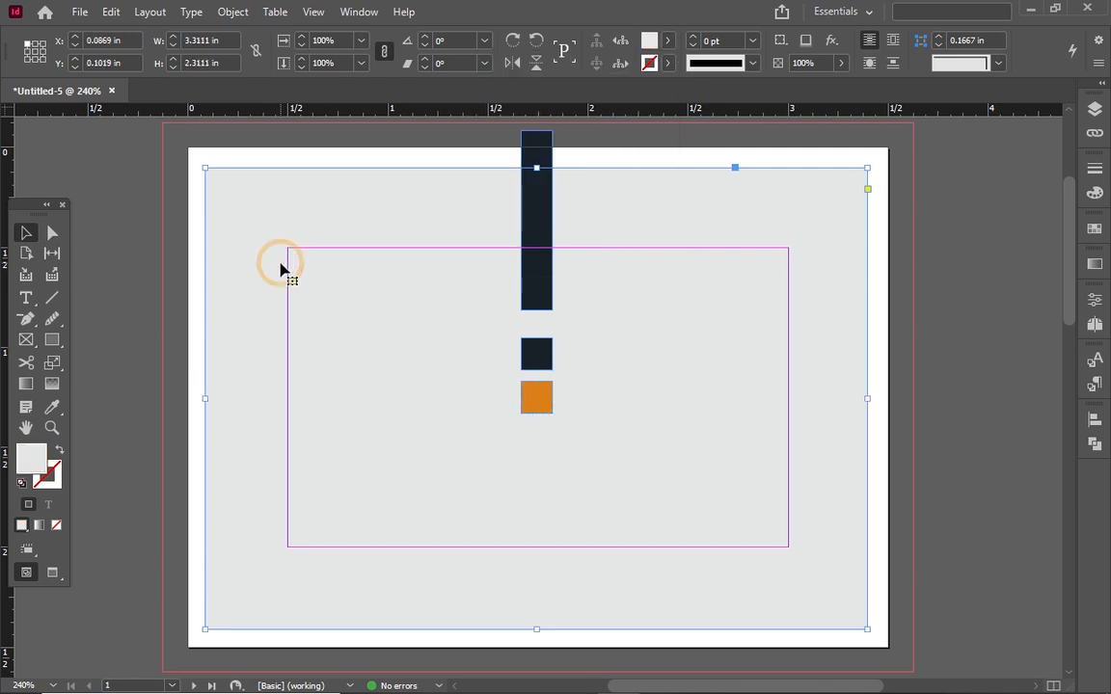
pyautogui.click(538, 395)
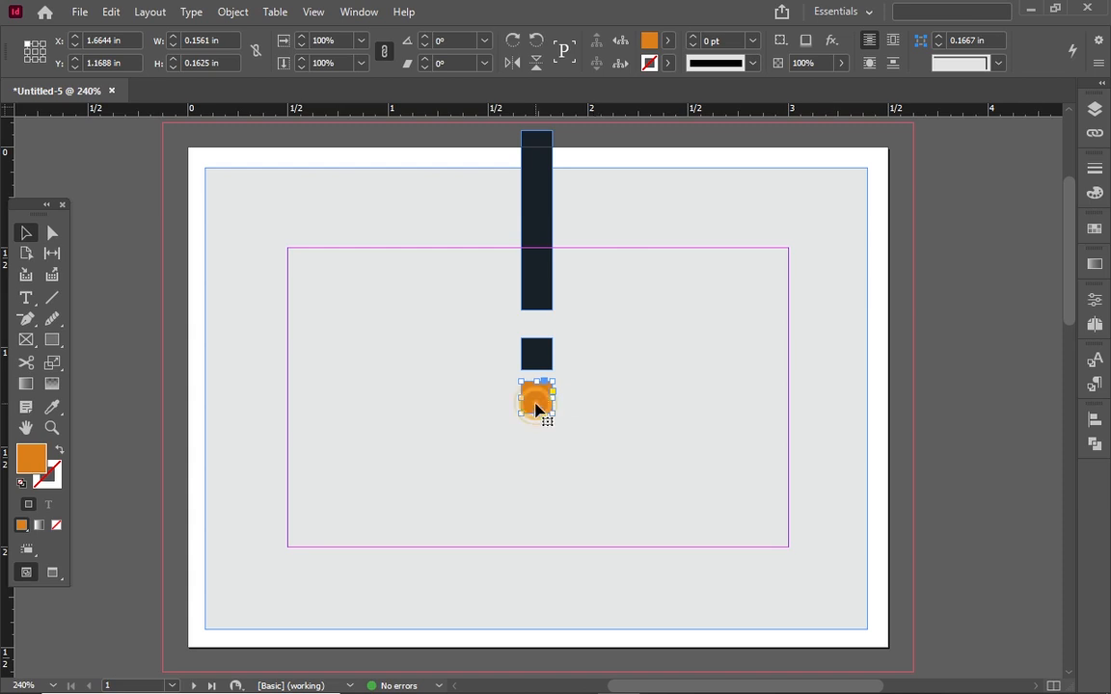
pyautogui.moveTo(537, 408); pyautogui.dragTo(540, 457)
pyautogui.click(618, 427)
pyautogui.moveTo(506, 334); pyautogui.dragTo(555, 415)
pyautogui.hotkey('ctrl', 'z')
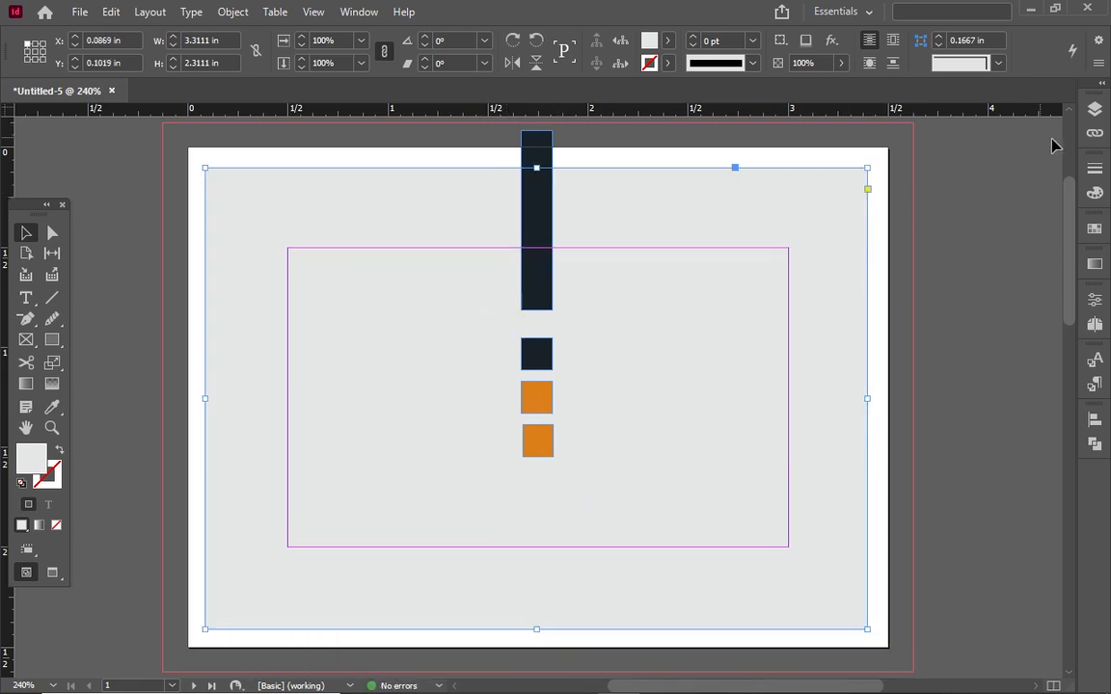
# Rename Layer 1 to 'background' in Layer Options, then deselect all objects
pyautogui.click(1102, 113)
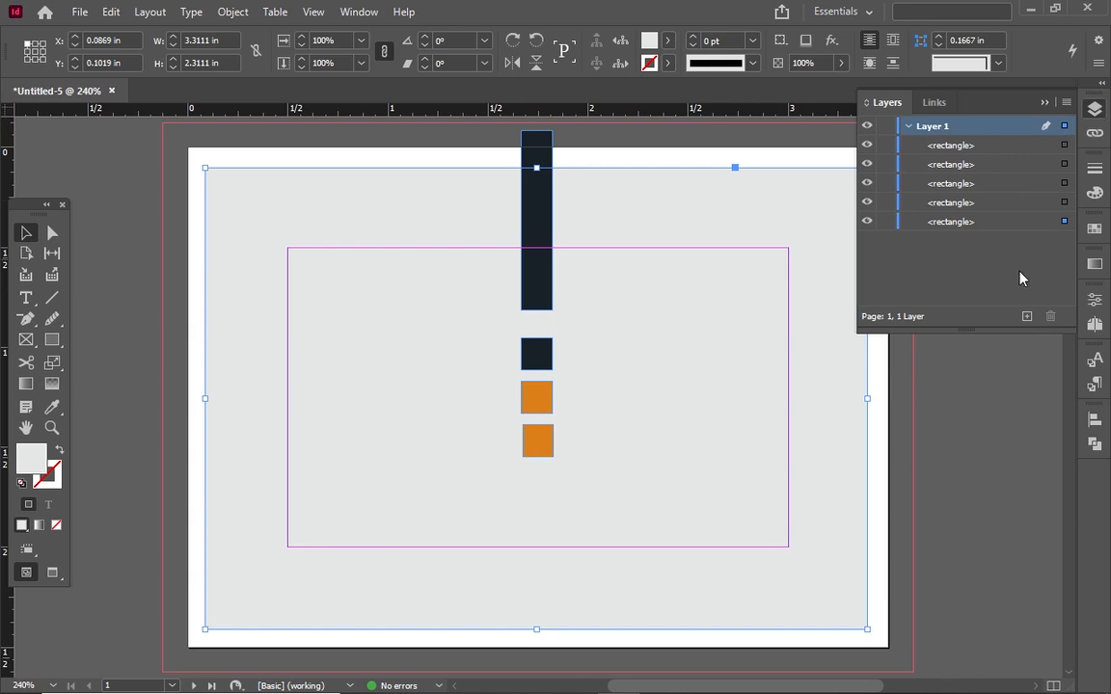
pyautogui.doubleClick(933, 131)
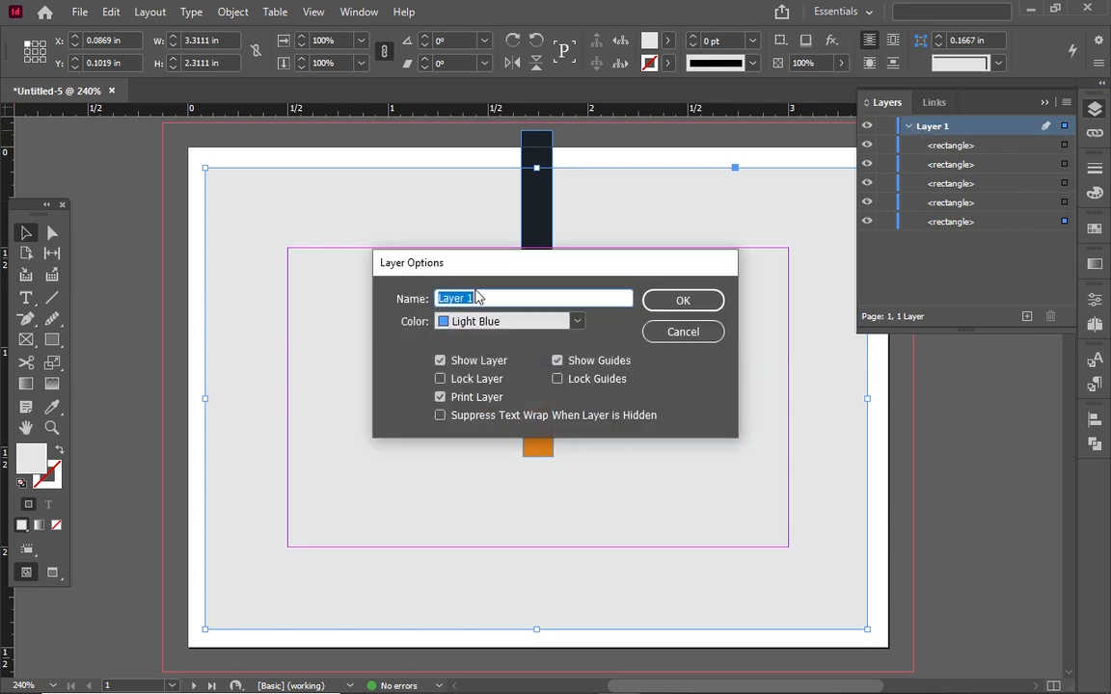
pyautogui.write('b')
pyautogui.write('ackground')
pyautogui.click(695, 300)
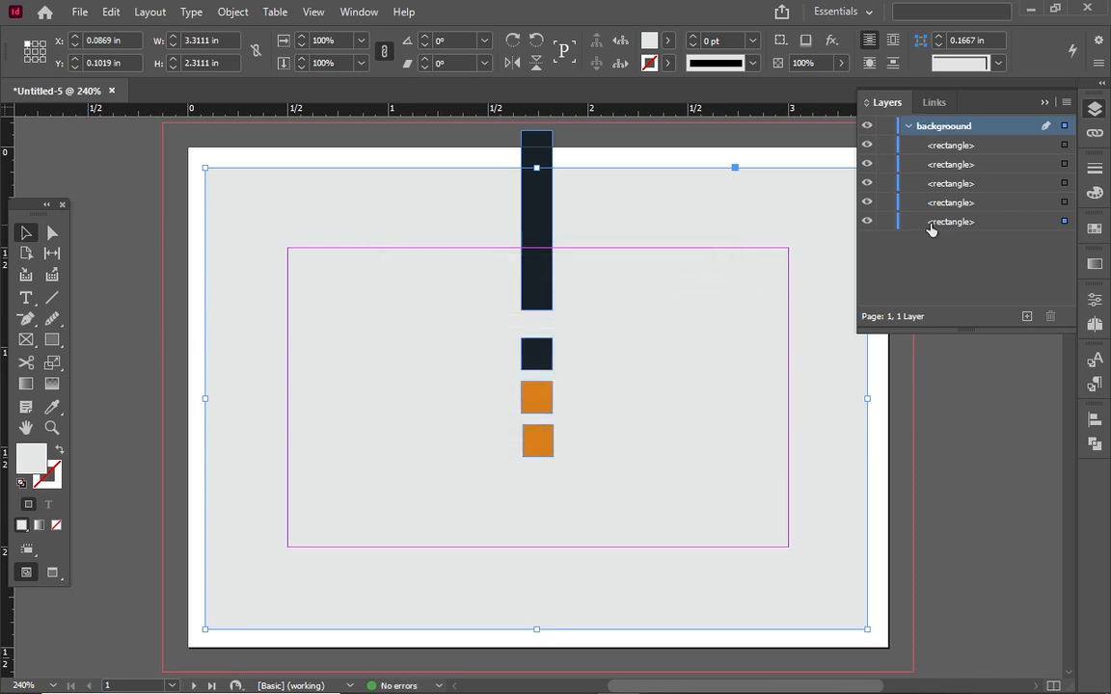
pyautogui.keyDown('shift'); pyautogui.click(1064, 203); pyautogui.keyUp('shift')
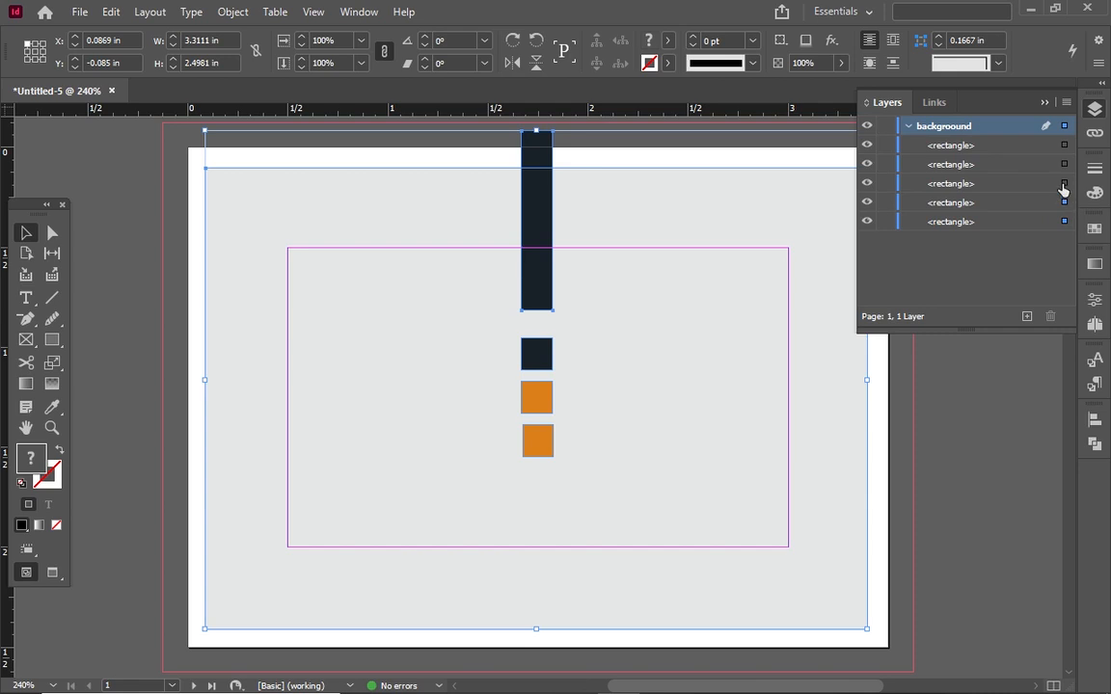
pyautogui.keyDown('shift'); pyautogui.click(1065, 166); pyautogui.keyUp('shift')
pyautogui.click(925, 364)
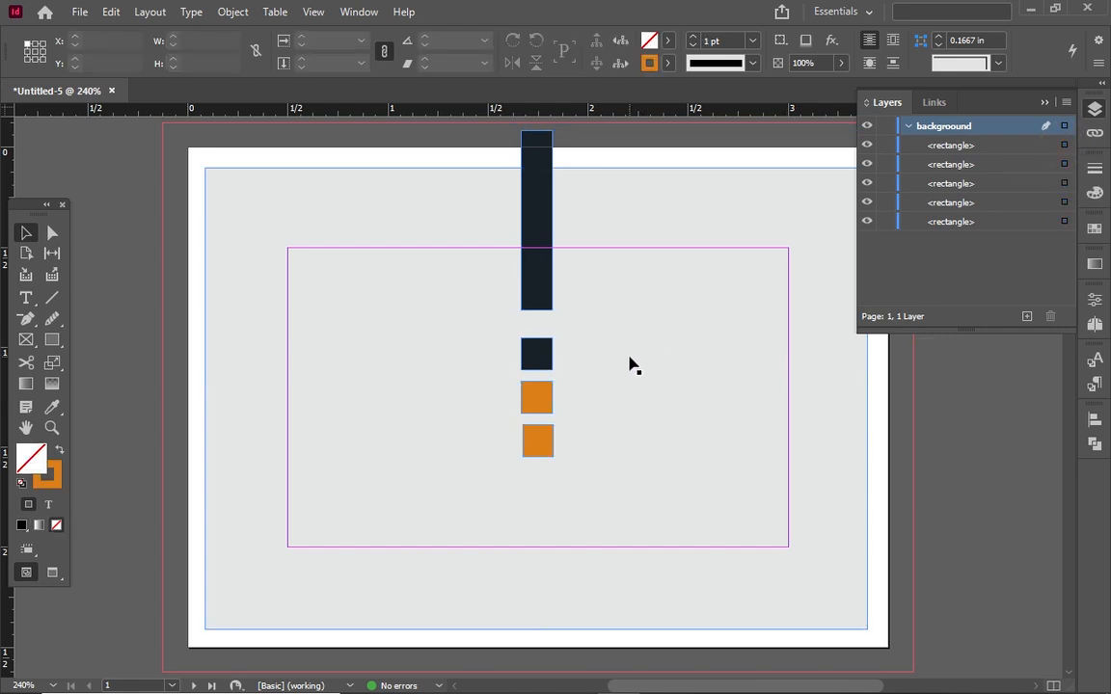
# Undo an accidental background move, inspect the three squares' properties, then switch to the Illustrator icons file
pyautogui.click(1043, 102)
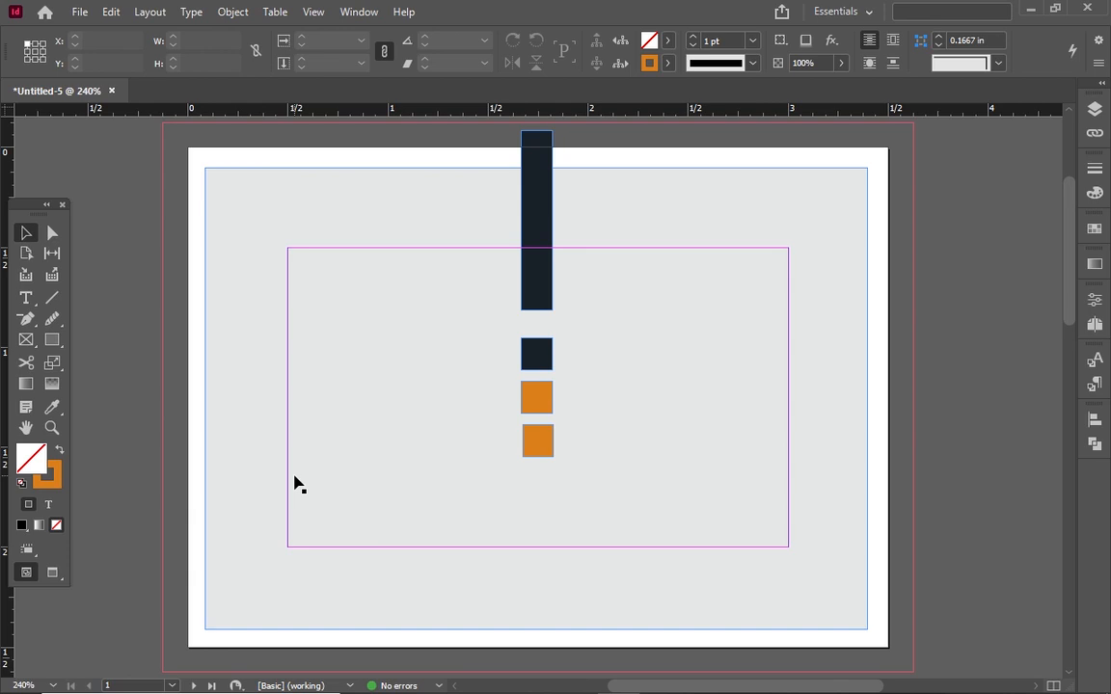
pyautogui.moveTo(505, 329); pyautogui.dragTo(599, 453)
pyautogui.hotkey('ctrl', 'z')
pyautogui.click(534, 355)
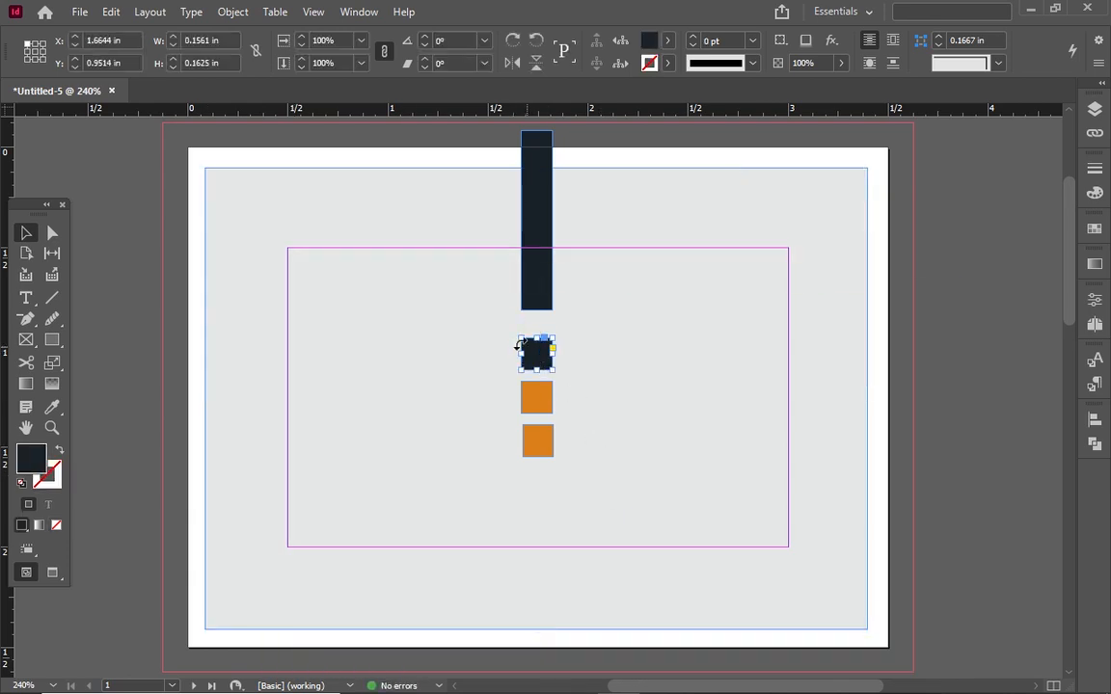
pyautogui.click(448, 221)
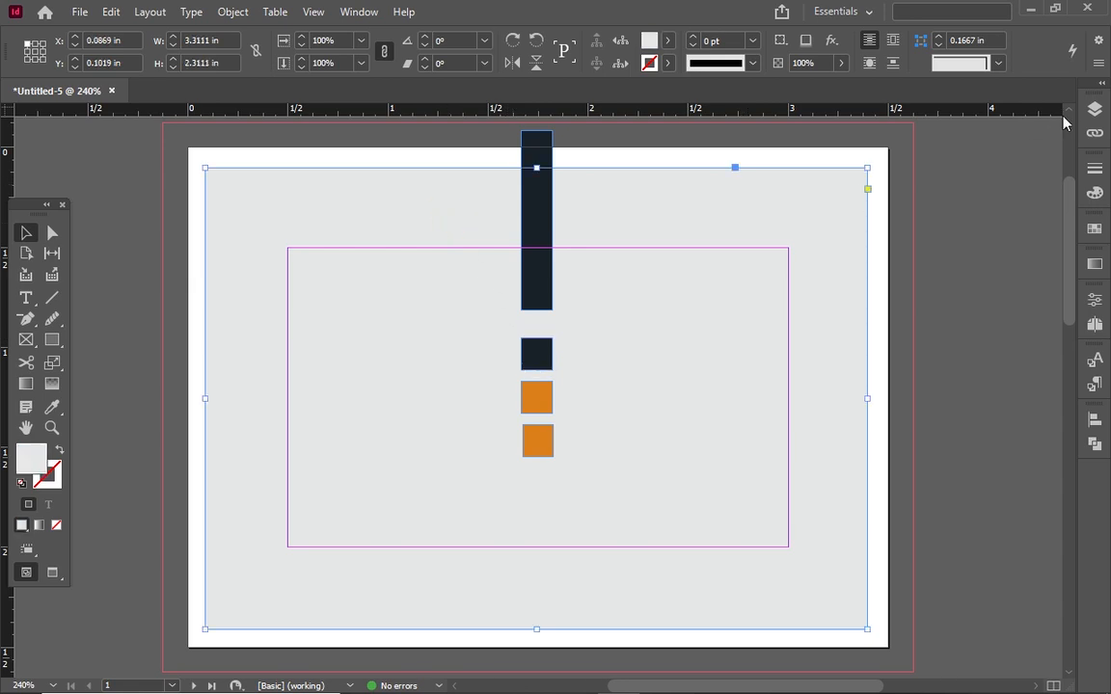
pyautogui.click(1094, 111)
pyautogui.moveTo(503, 329); pyautogui.dragTo(591, 467)
pyautogui.click(1095, 299)
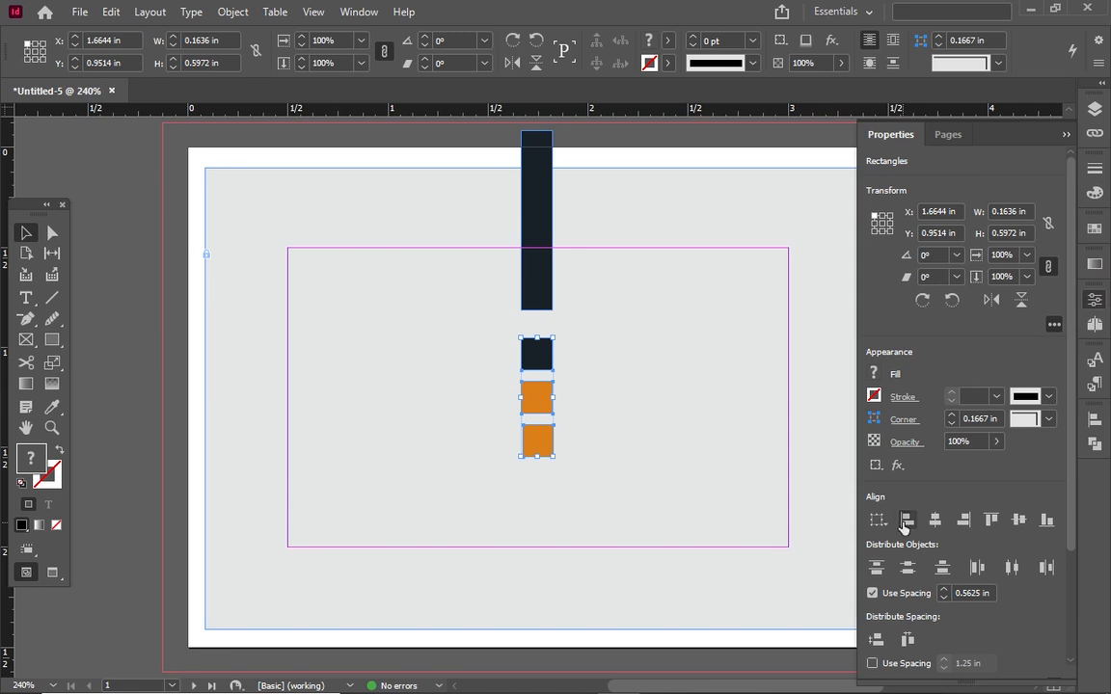
pyautogui.click(740, 426)
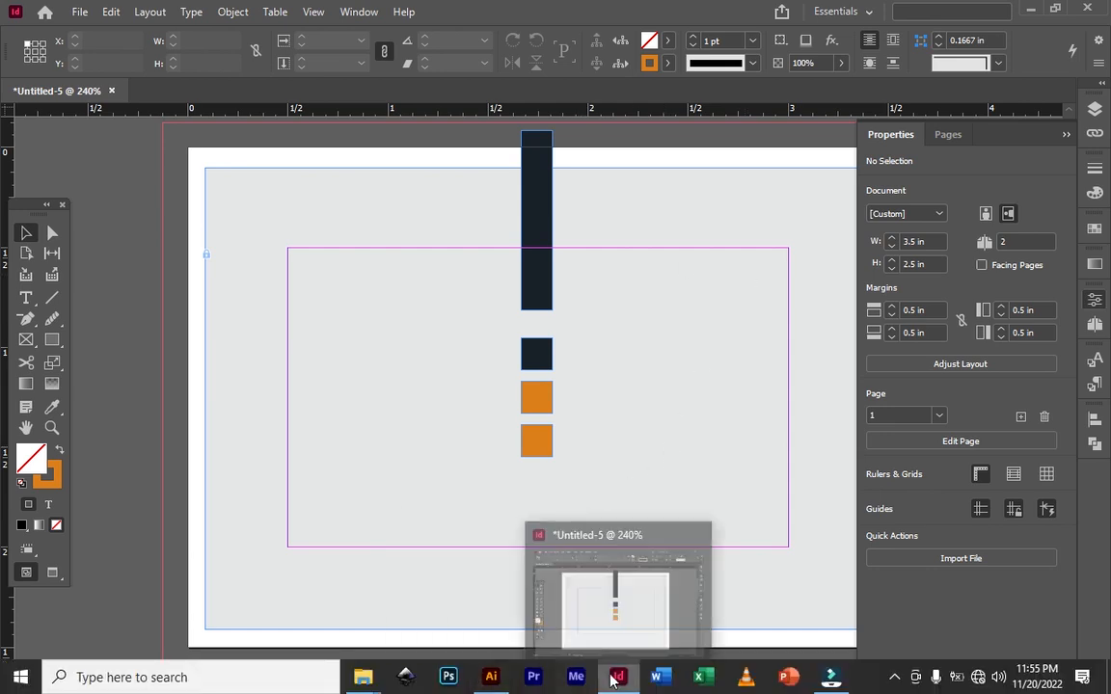
pyautogui.click(493, 679)
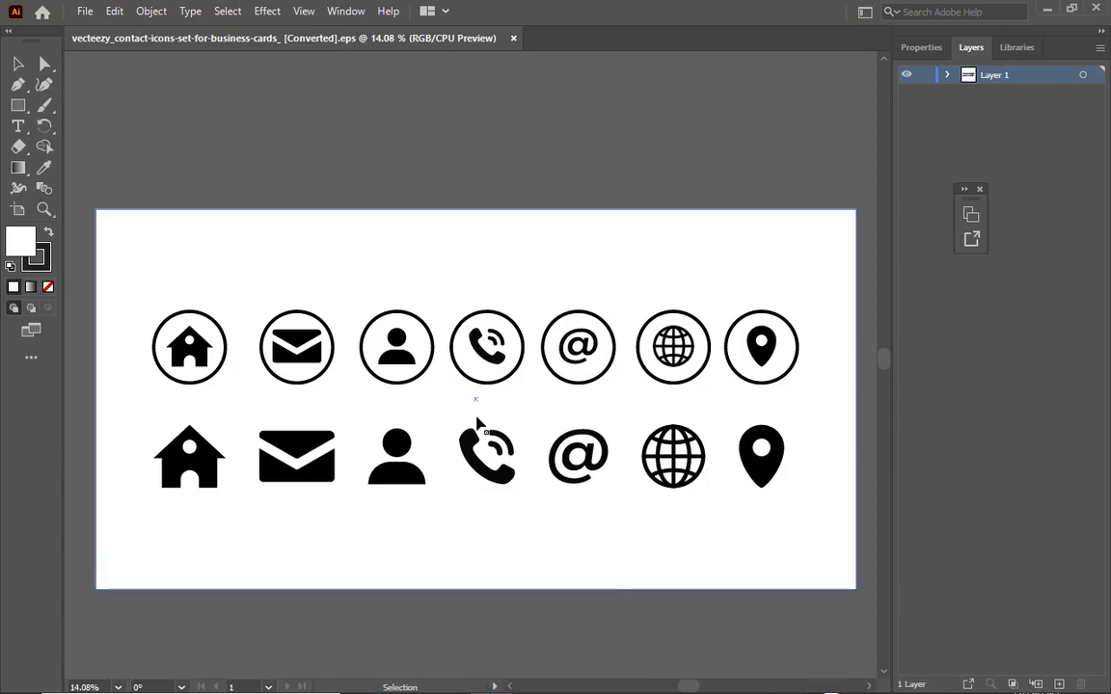
# Isolate and copy the person icon in Illustrator, then return to InDesign
pyautogui.doubleClick(400, 359)
pyautogui.rightClick(398, 358)
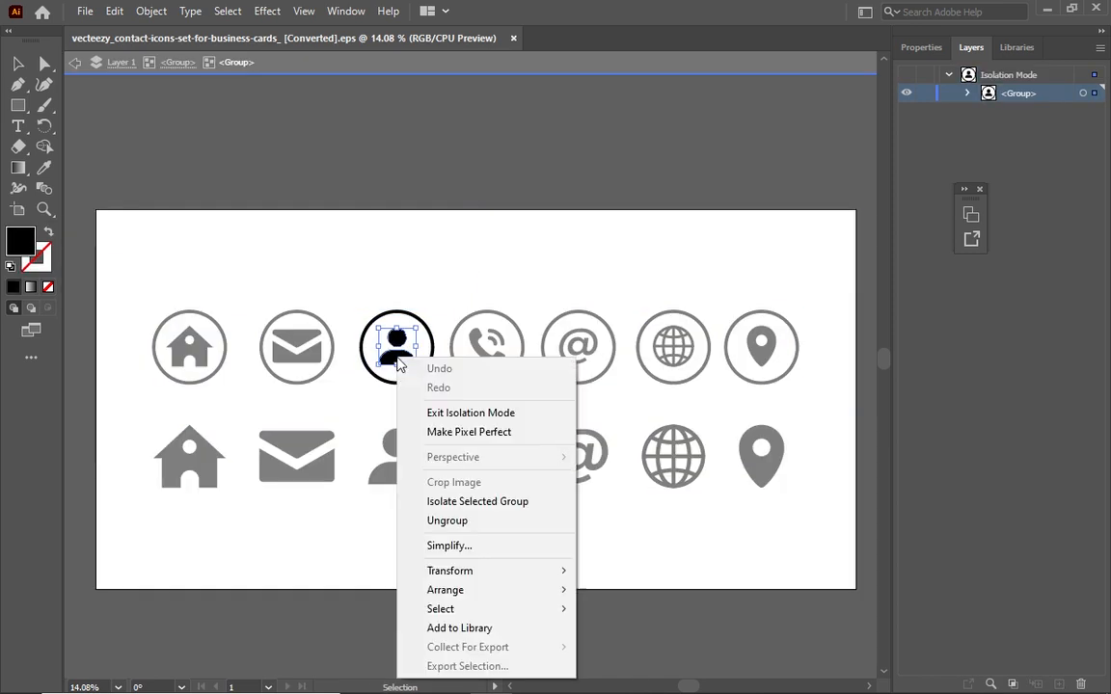
pyautogui.click(114, 12)
pyautogui.click(134, 95)
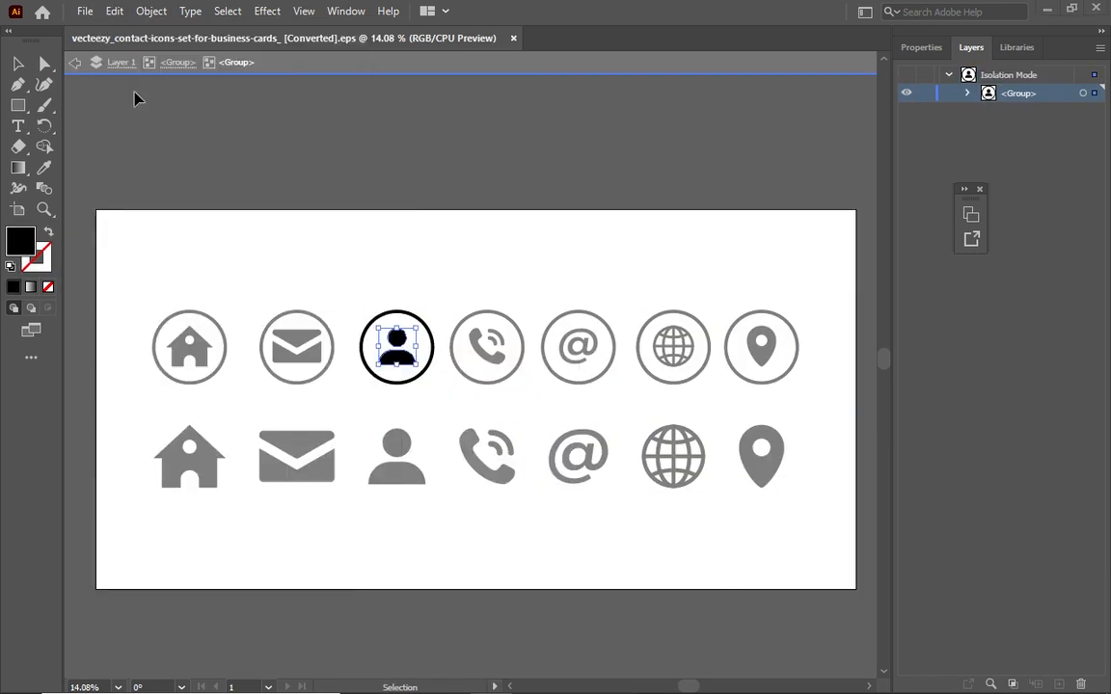
pyautogui.hotkey('alt', 'Tab')
# Paste the person icon and scale it down to 0.1008 × 0.0984 in beside the dark bar
pyautogui.rightClick(425, 223)
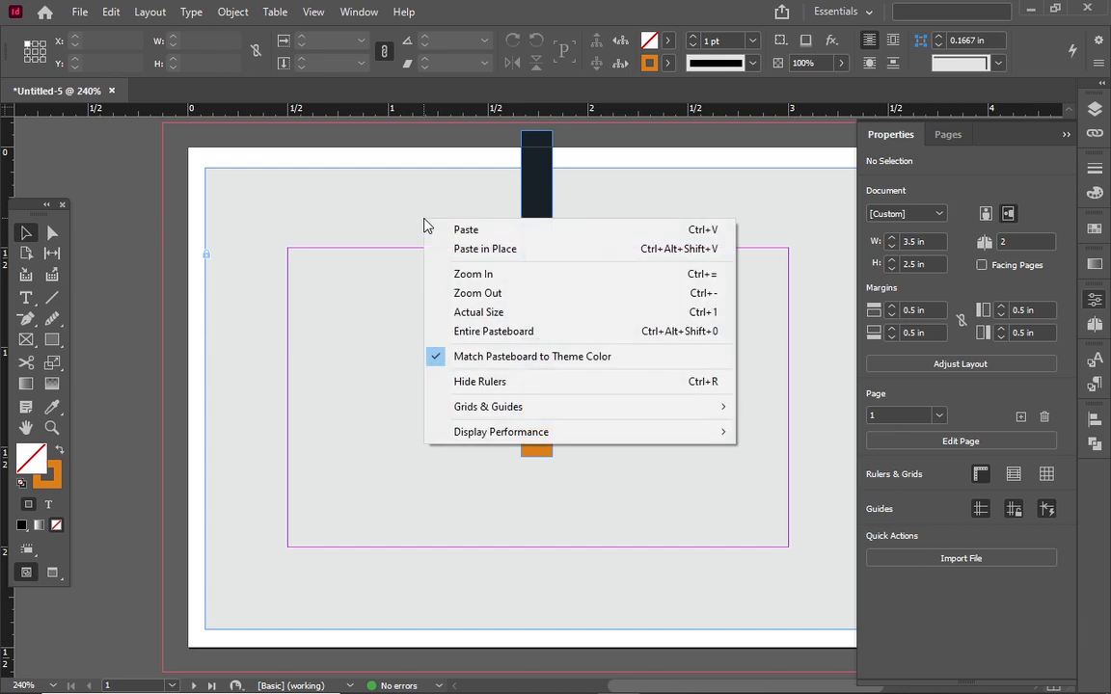
pyautogui.click(443, 231)
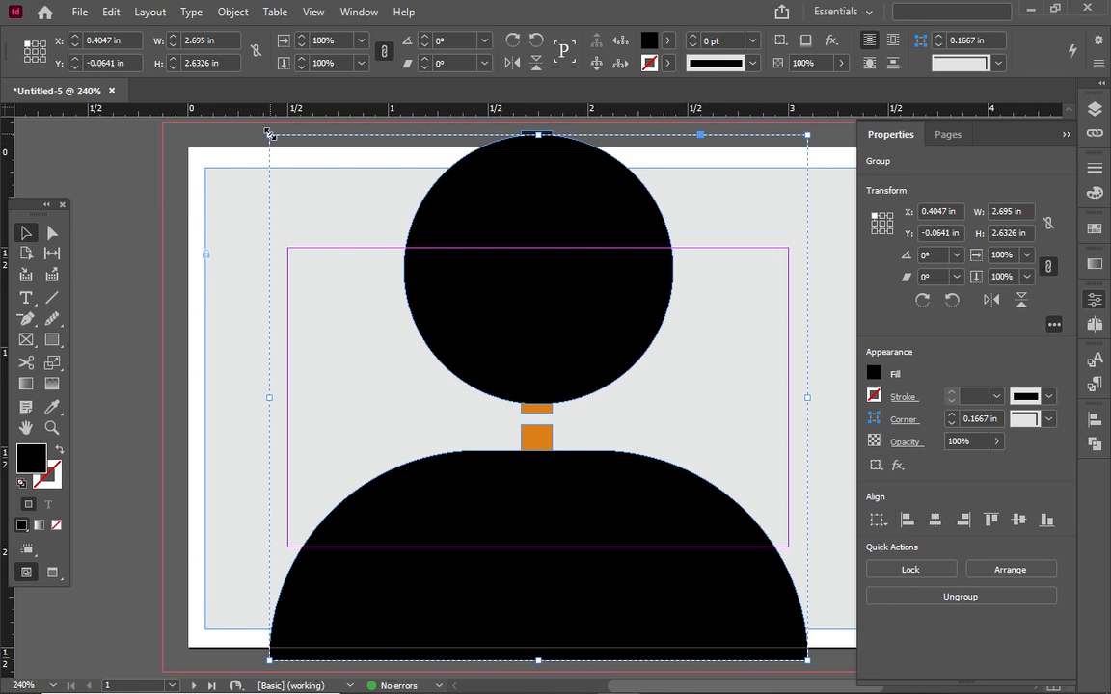
pyautogui.moveTo(269, 134); pyautogui.dragTo(823, 632)
pyautogui.moveTo(820, 633); pyautogui.dragTo(806, 640)
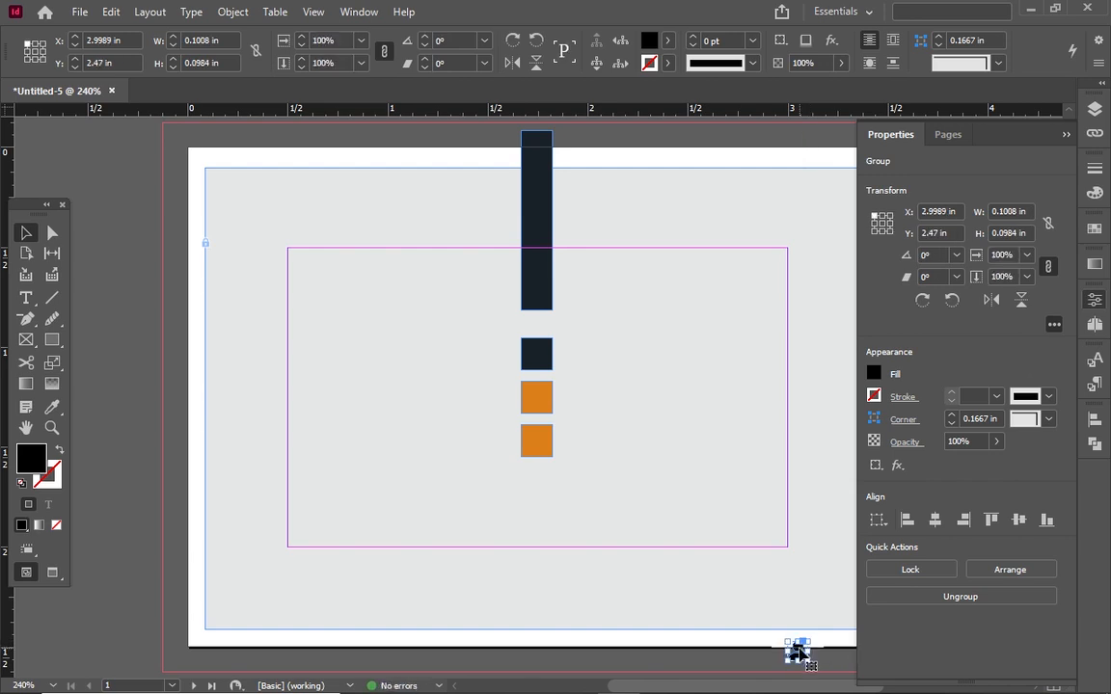
pyautogui.moveTo(798, 654); pyautogui.dragTo(587, 285)
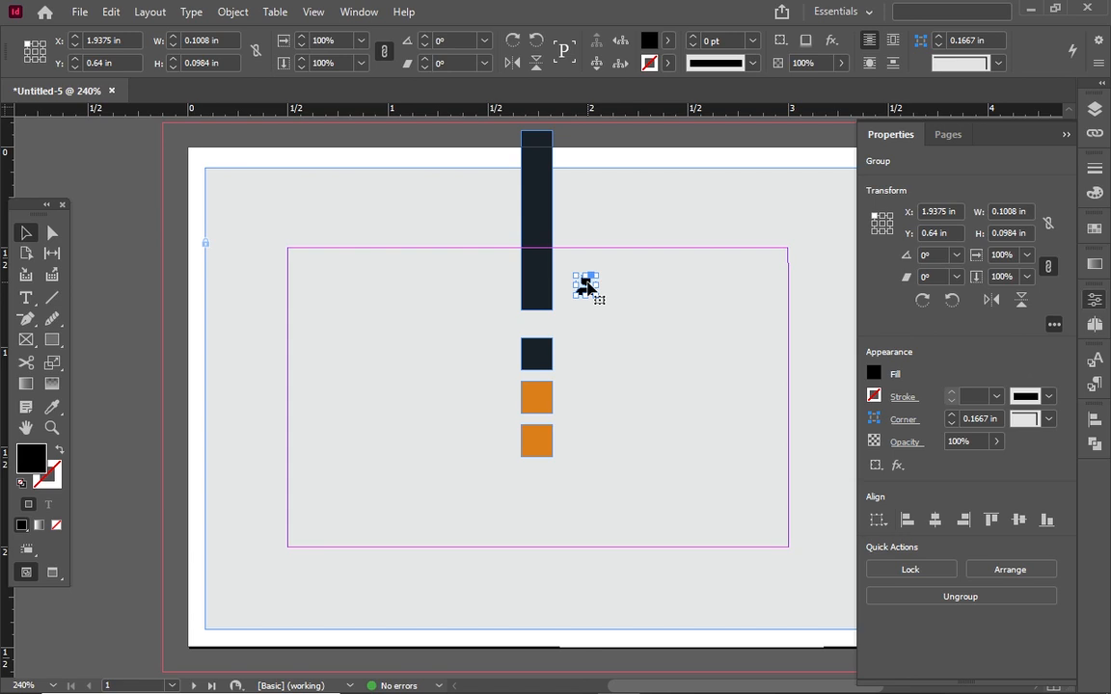
# Fill the person icon orange and nudge it onto the bottom of the dark bar
pyautogui.click(670, 45)
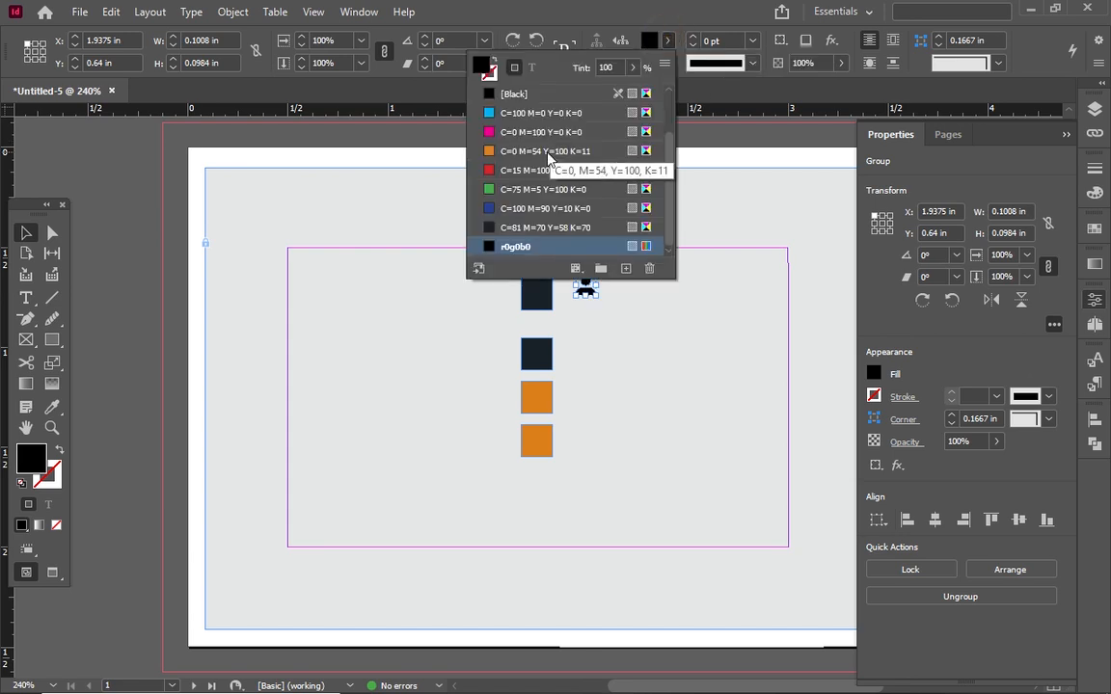
pyautogui.click(511, 208)
pyautogui.doubleClick(578, 289)
pyautogui.hotkey('ctrl', 'z')
pyautogui.hotkey('ctrl', 'shift', 'z')
pyautogui.press('Left')
pyautogui.press('Left')
pyautogui.press('Left')
pyautogui.press('Right')
pyautogui.press('Right')
pyautogui.press('Down')
pyautogui.press('Down')
pyautogui.click(591, 286)
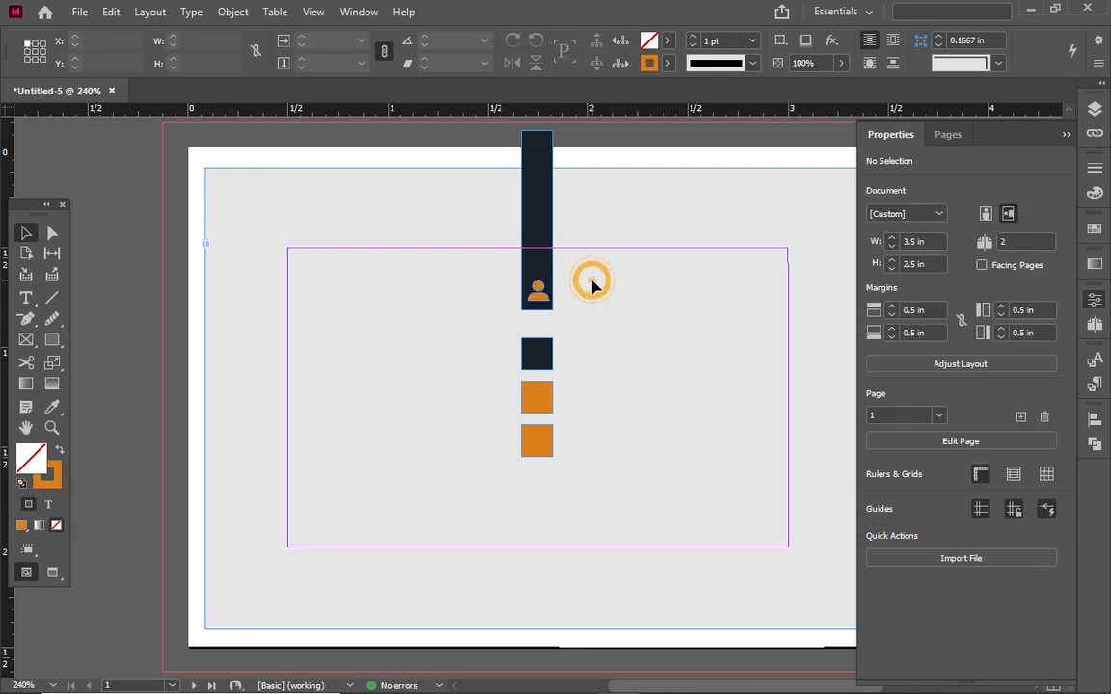
pyautogui.click(538, 289)
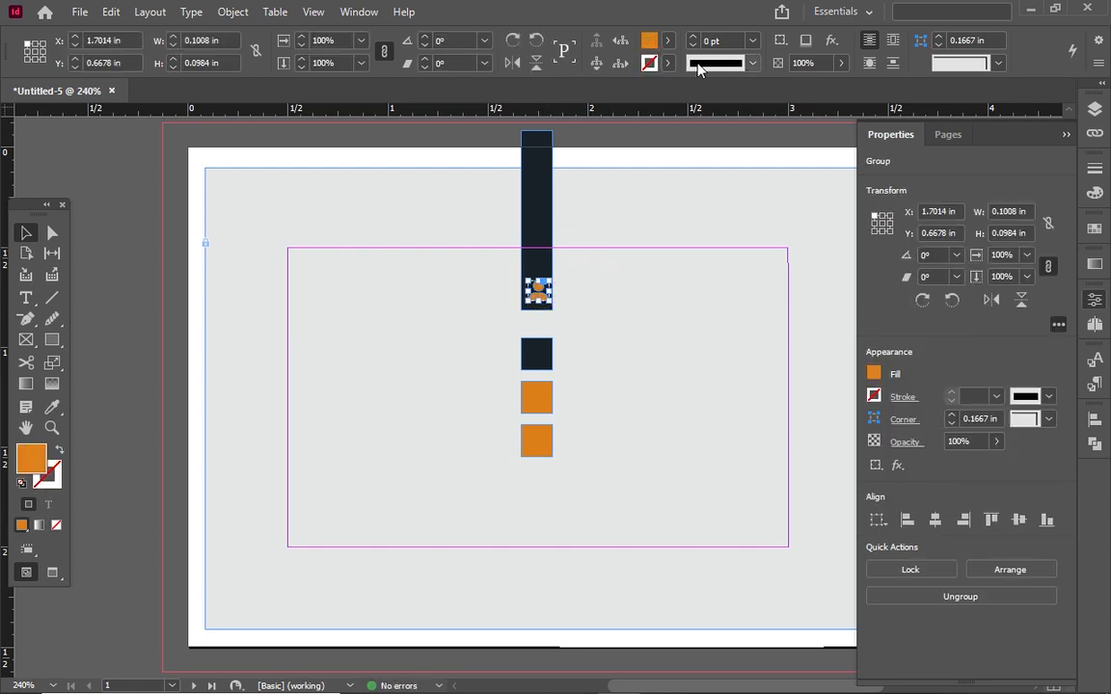
# Give the icon a 1 pt orange outline with no fill, then preview without guides
pyautogui.click(668, 64)
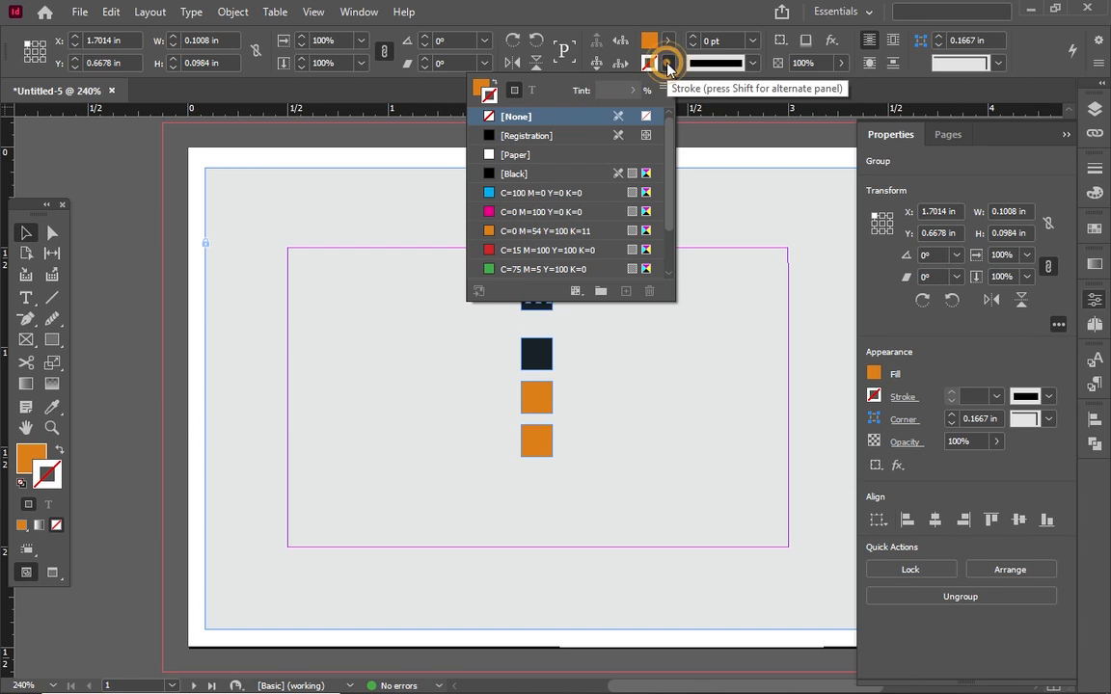
pyautogui.click(490, 232)
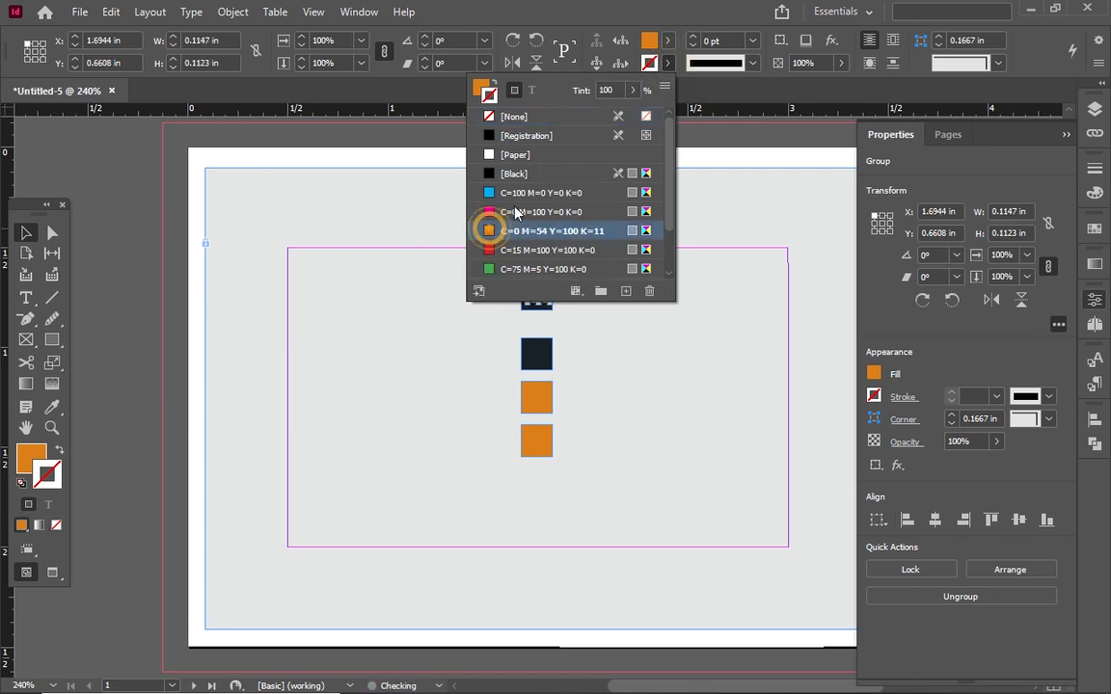
pyautogui.click(667, 40)
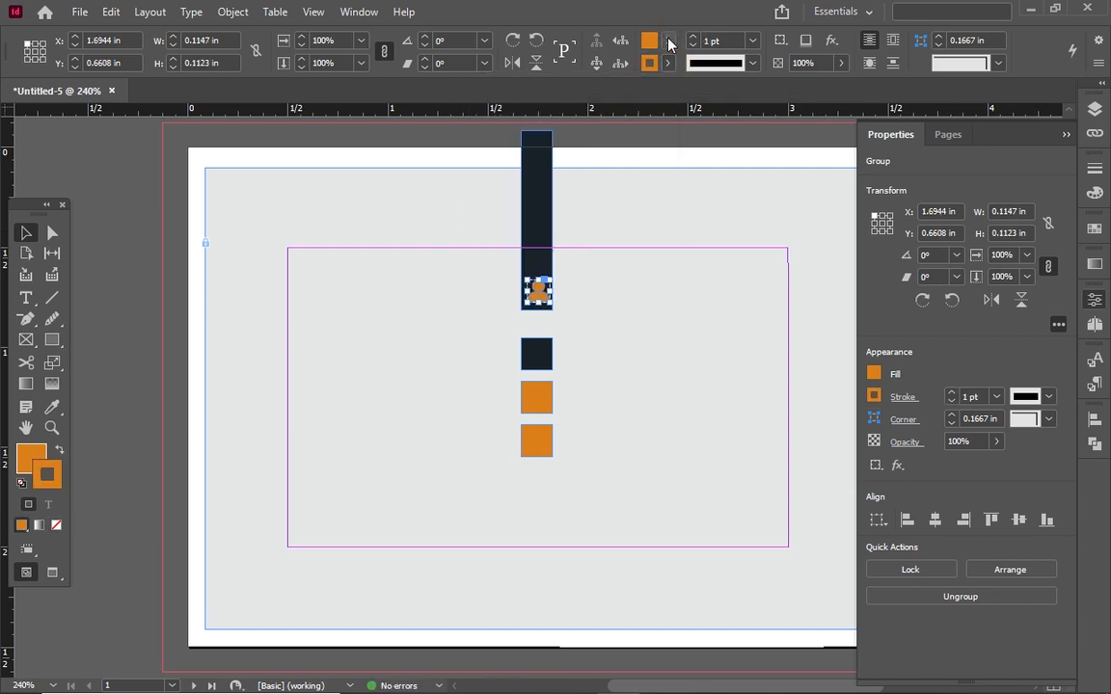
pyautogui.click(668, 40)
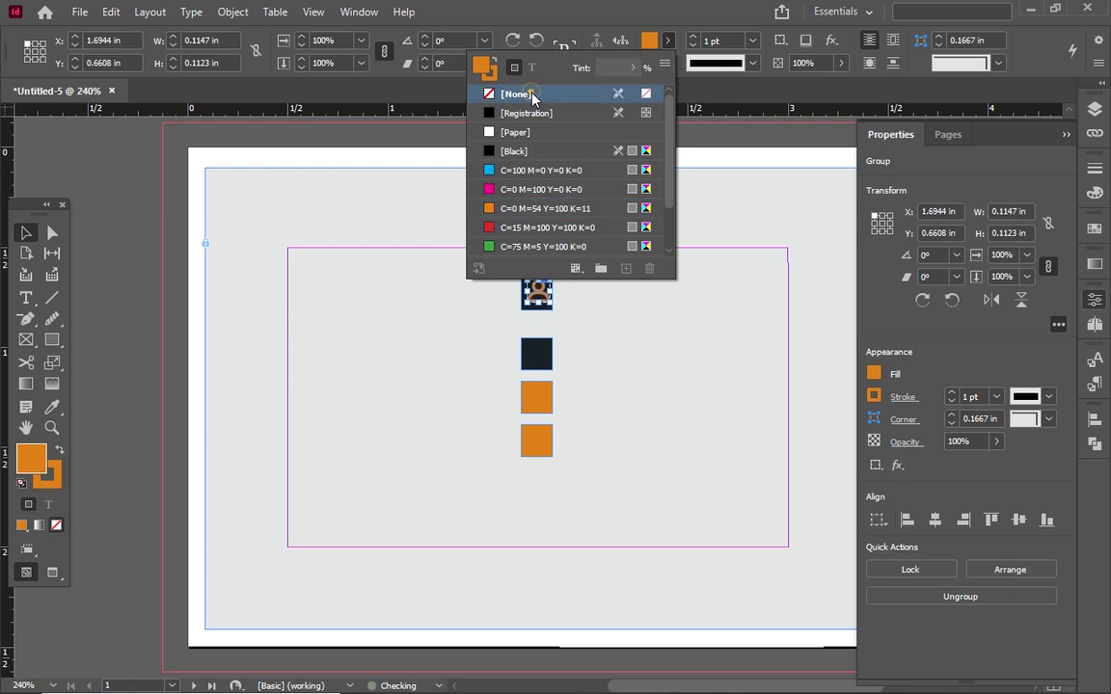
pyautogui.click(531, 99)
pyautogui.click(694, 37)
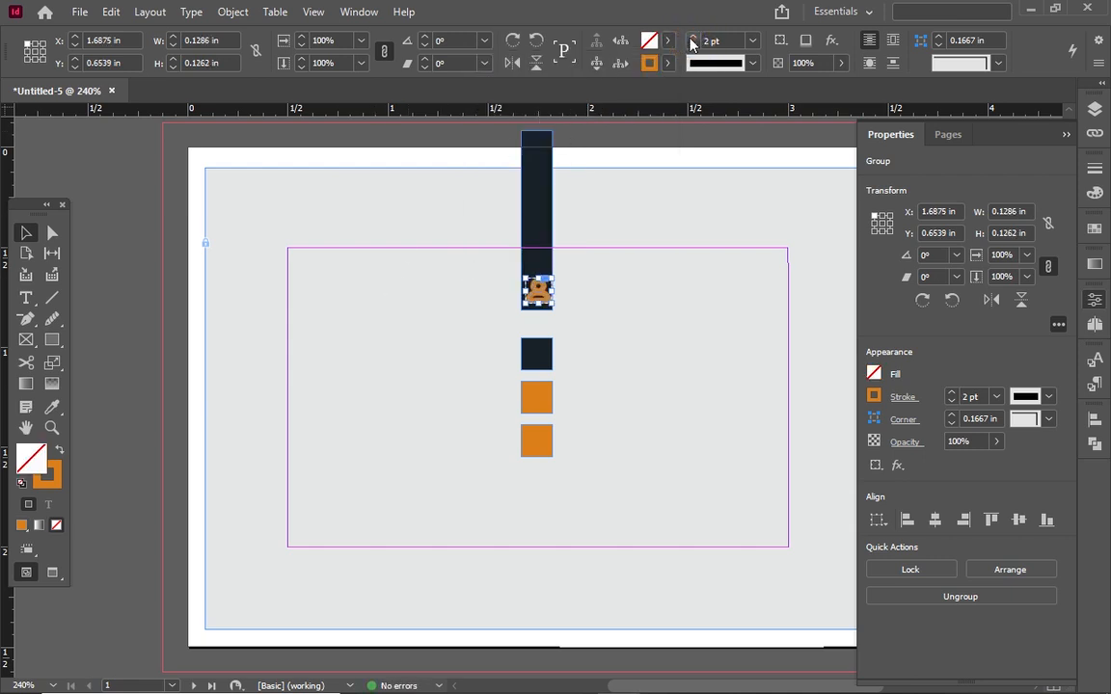
pyautogui.click(694, 45)
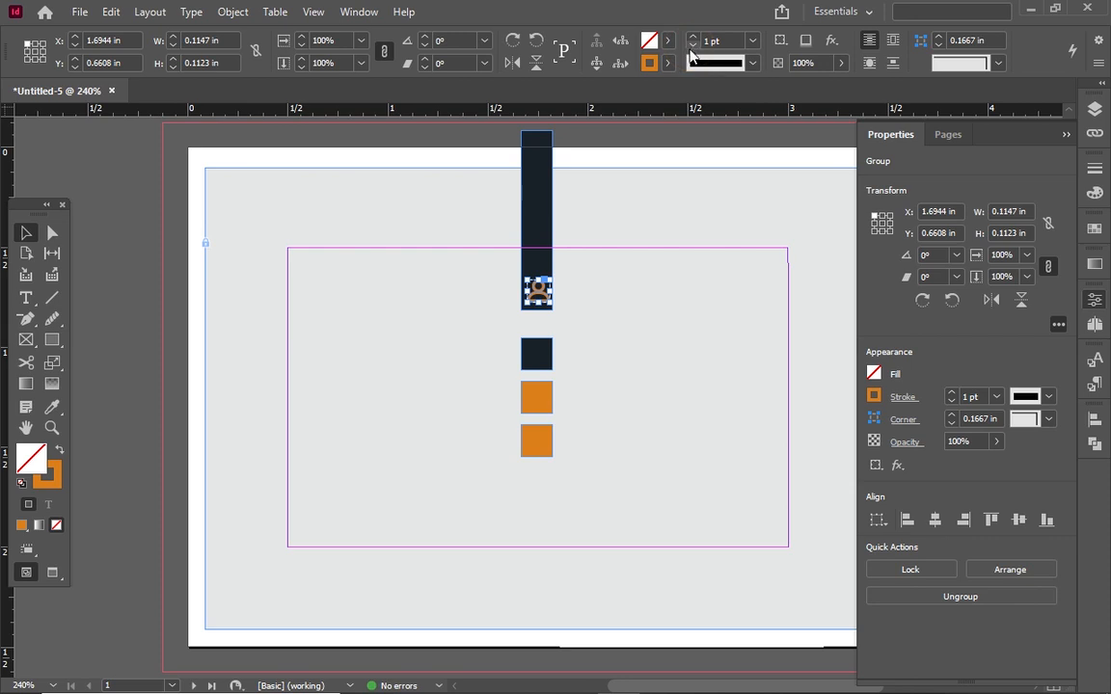
pyautogui.click(583, 287)
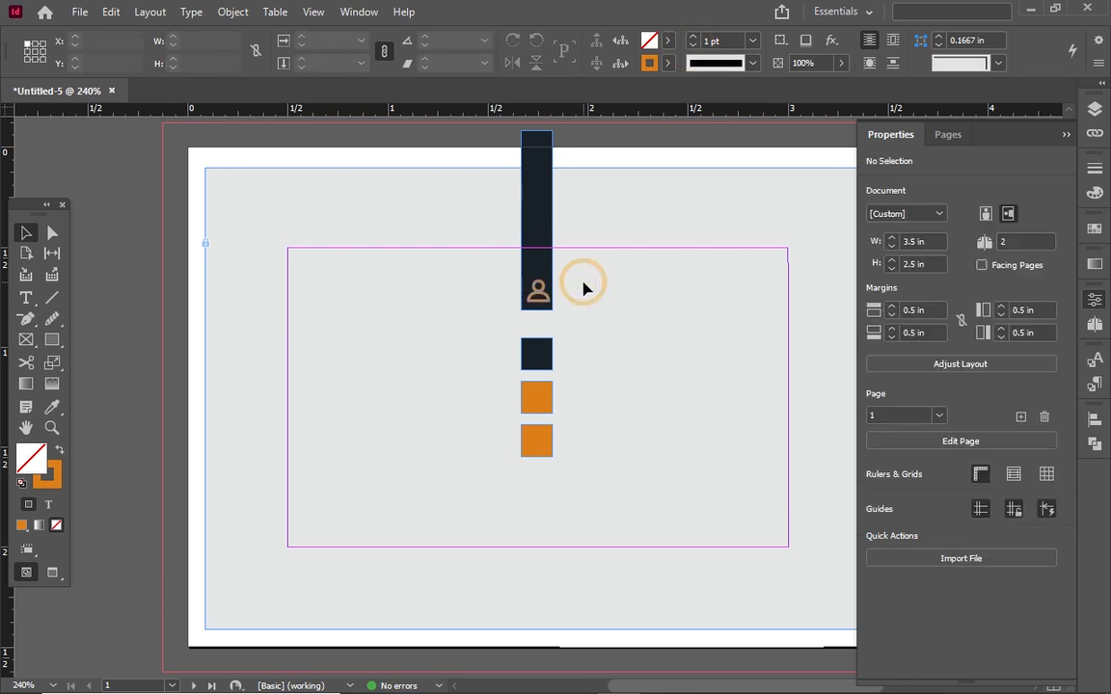
pyautogui.press('w')
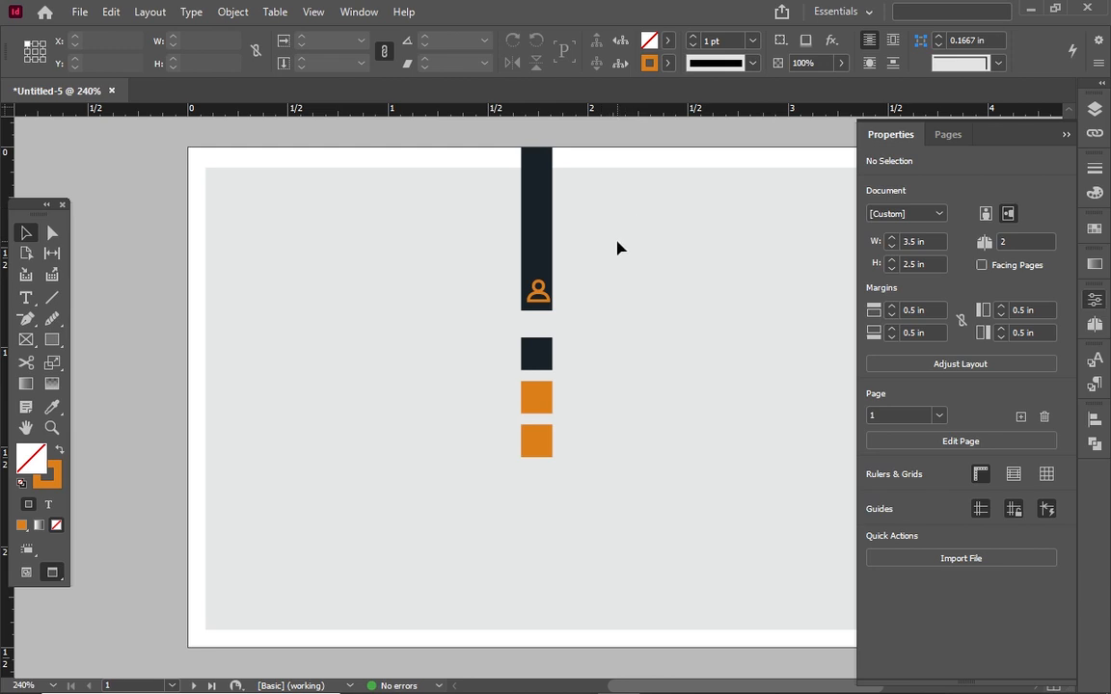
# Shift the orange person icon slightly right and down on the bar, then zoom out to 150%
pyautogui.click(537, 291)
pyautogui.click(532, 314)
pyautogui.click(530, 300)
pyautogui.moveTo(540, 293); pyautogui.dragTo(541, 296)
pyautogui.click(591, 303)
pyautogui.hotkey('ctrl', '-')
pyautogui.hotkey('ctrl', '-')
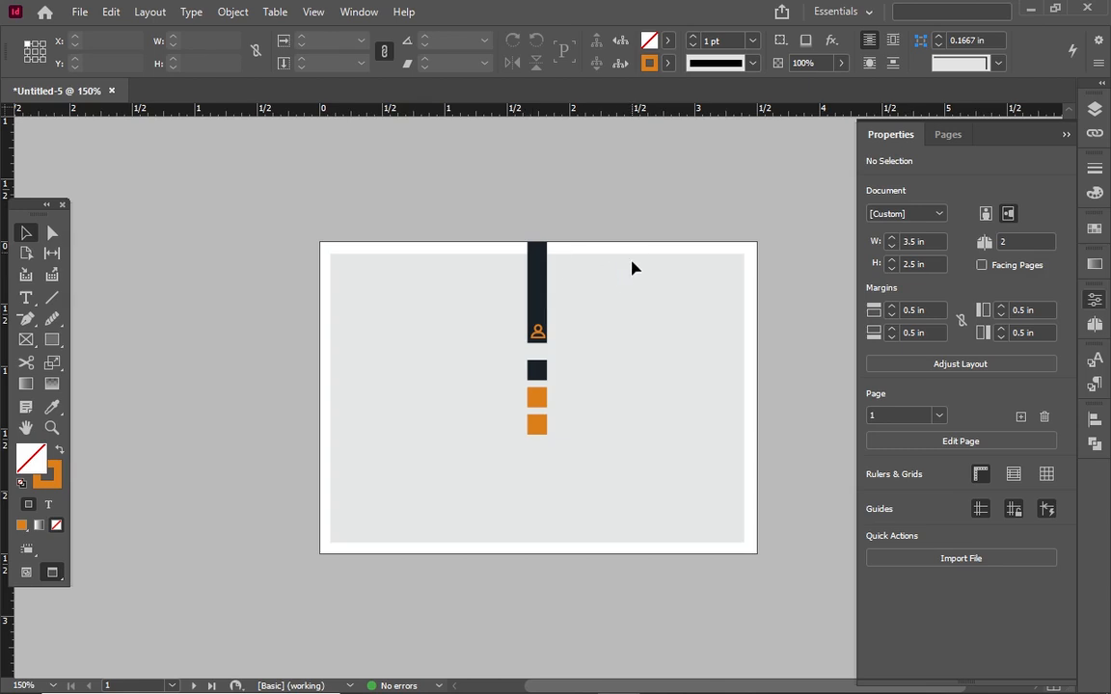
pyautogui.moveTo(564, 337); pyautogui.dragTo(489, 331)
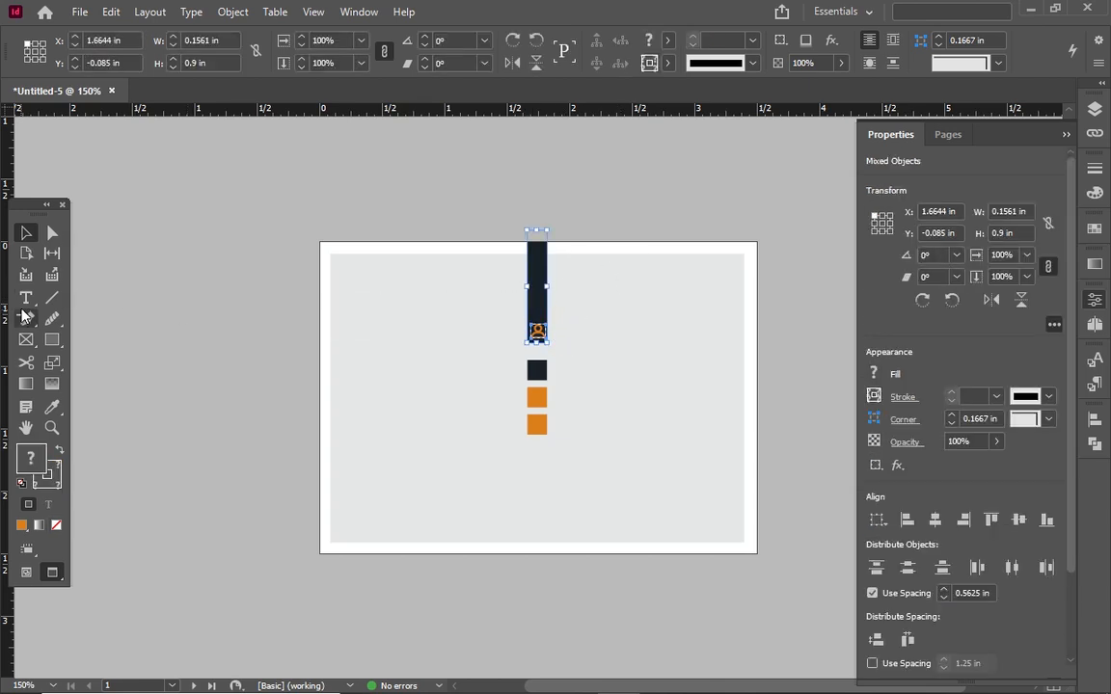
pyautogui.click(650, 374)
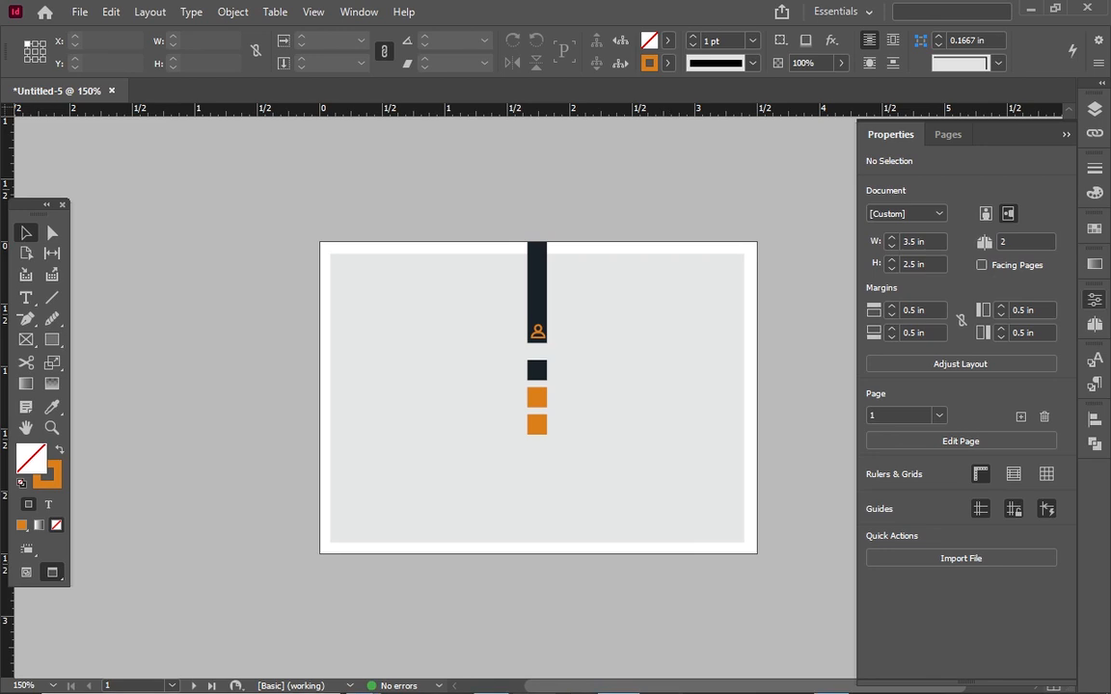
# In the Illustrator icon set, select the solid globe in the bottom row
pyautogui.moveTo(475, 663)
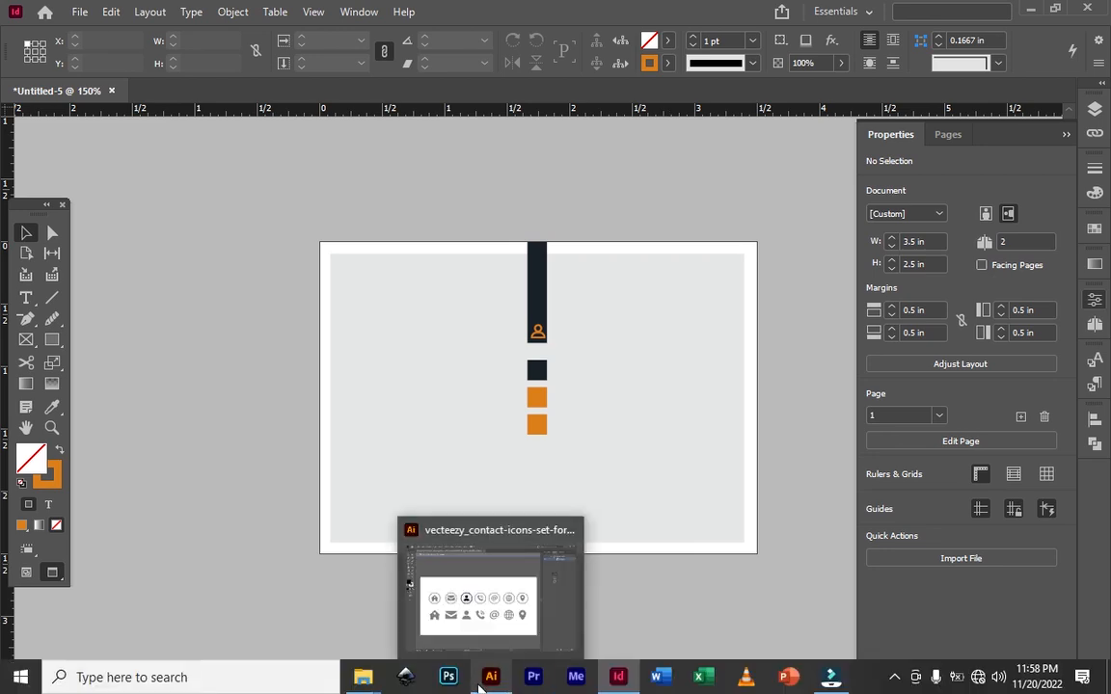
pyautogui.click(479, 620)
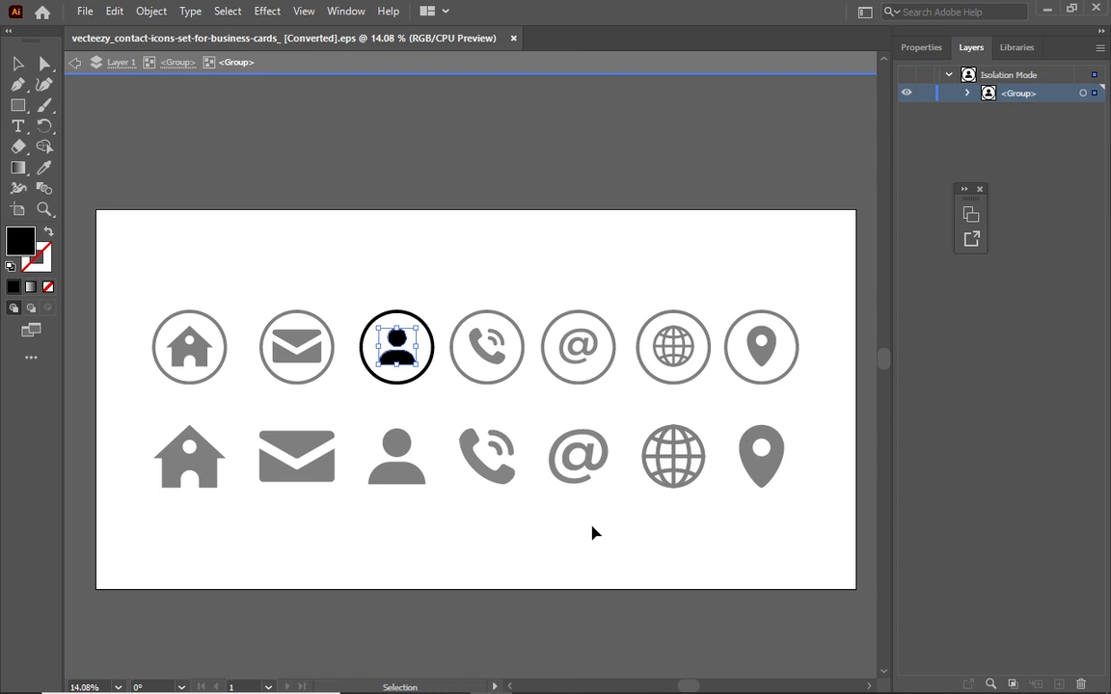
pyautogui.doubleClick(671, 362)
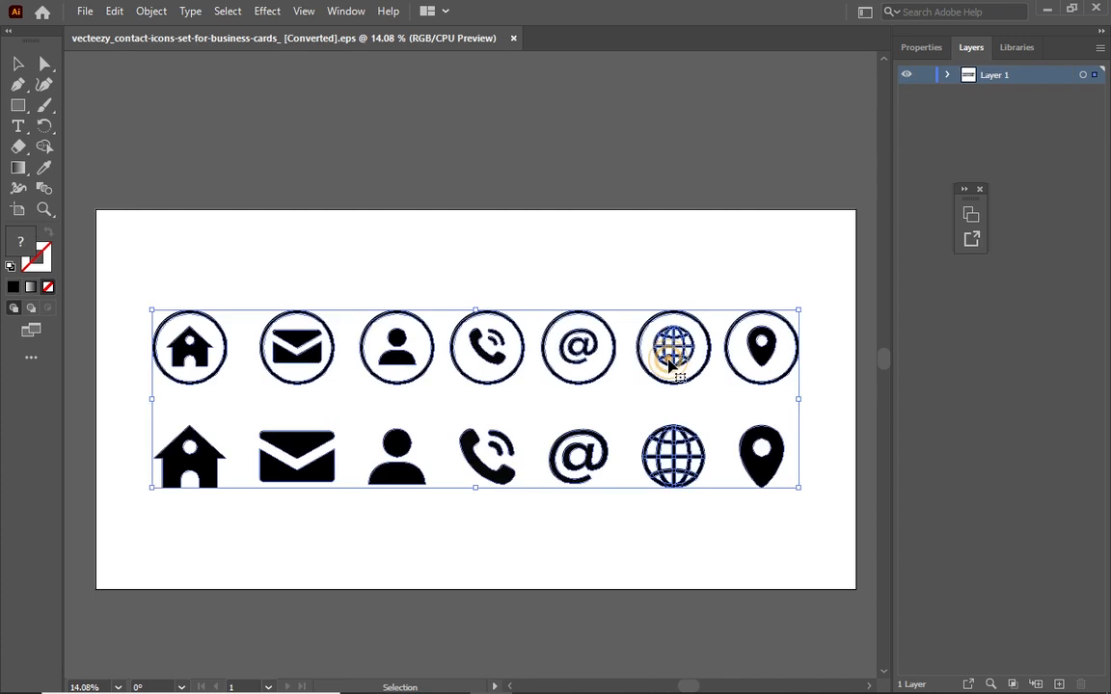
pyautogui.doubleClick(671, 363)
pyautogui.click(665, 461)
# Copy the globe with Edit > Copy and return to the InDesign card
pyautogui.rightClick(665, 461)
pyautogui.click(114, 19)
pyautogui.click(116, 13)
pyautogui.click(159, 108)
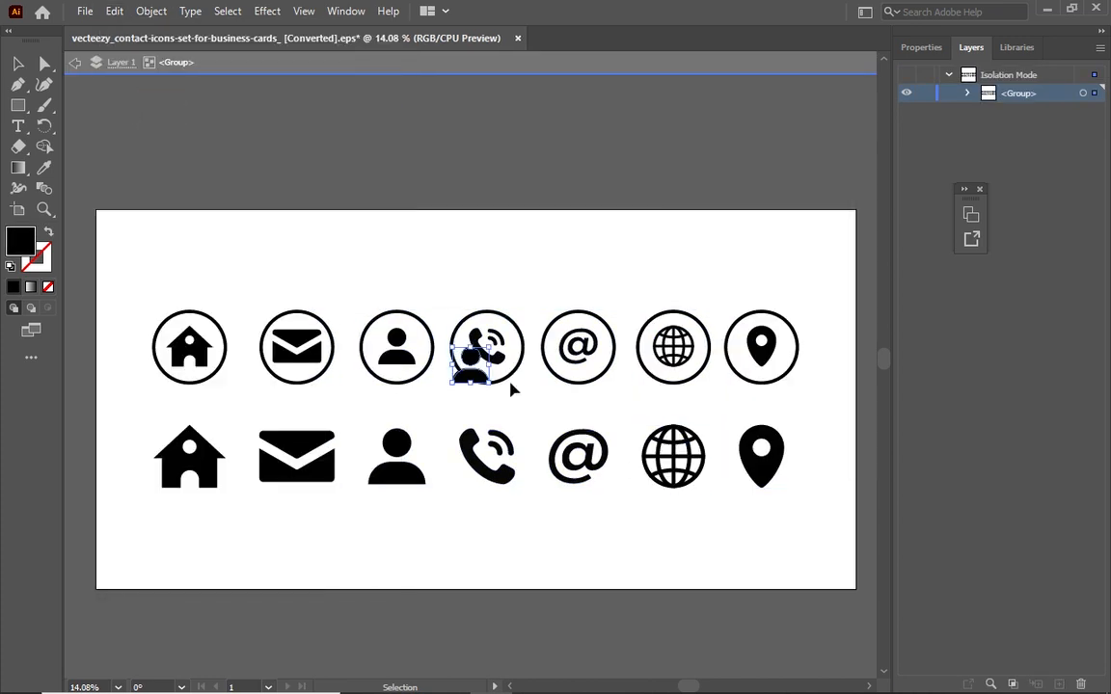
pyautogui.click(669, 459)
pyautogui.click(115, 11)
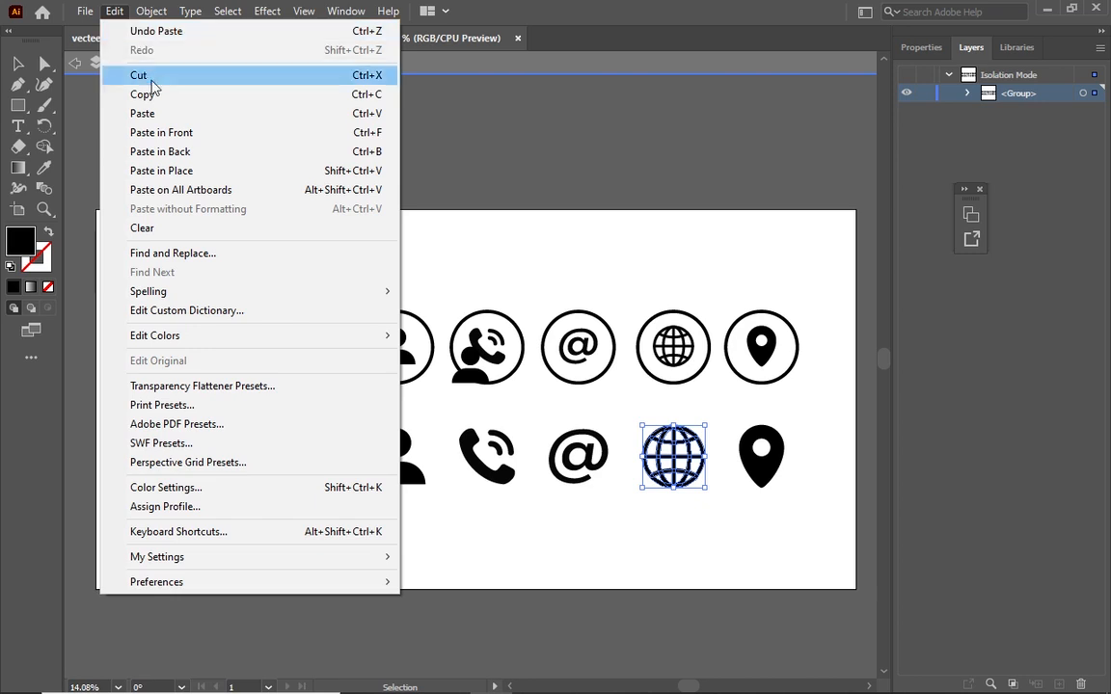
pyautogui.click(153, 92)
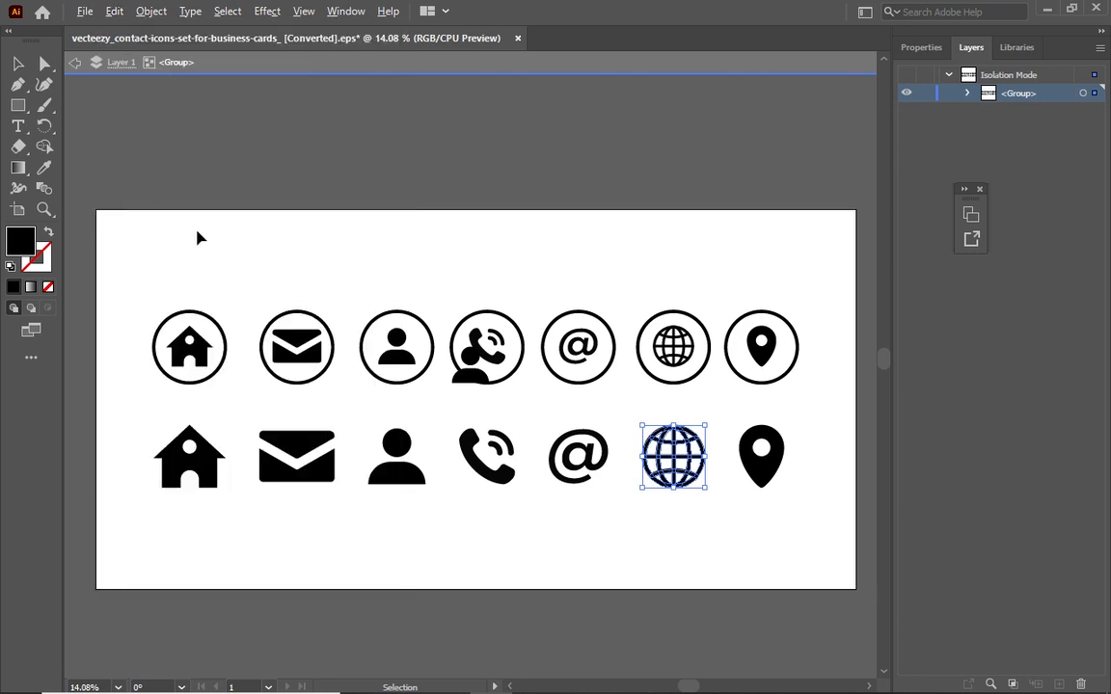
pyautogui.hotkey('alt', 'Tab')
pyautogui.rightClick(374, 364)
# Paste the globe onto the card and shrink it proportionally to about 0.3 inch
pyautogui.click(399, 372)
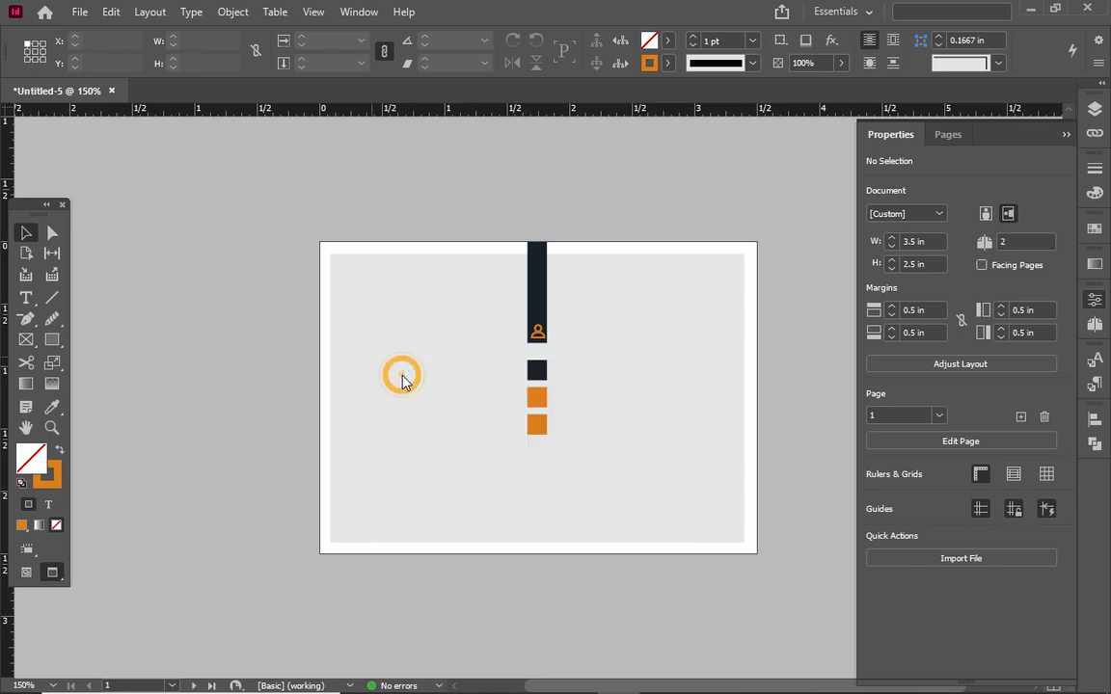
pyautogui.moveTo(472, 277); pyautogui.dragTo(447, 403)
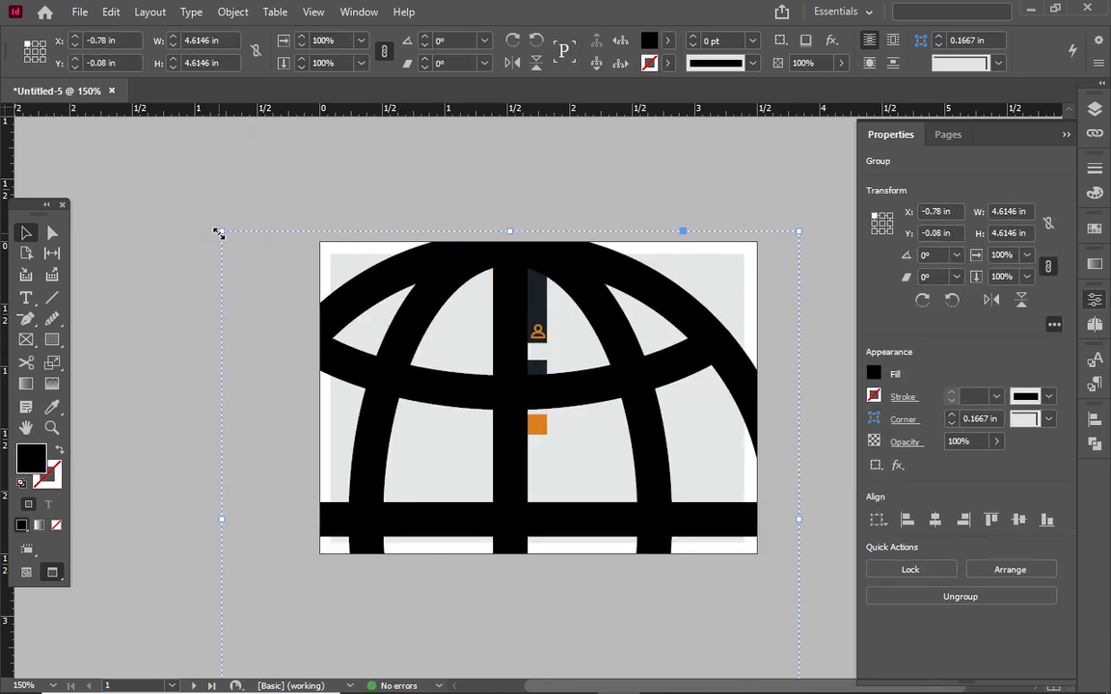
pyautogui.moveTo(219, 233); pyautogui.dragTo(640, 396)
pyautogui.moveTo(694, 495); pyautogui.dragTo(665, 458)
pyautogui.moveTo(666, 428); pyautogui.dragTo(616, 402)
pyautogui.hotkey('ctrl', 'z')
pyautogui.moveTo(644, 458); pyautogui.dragTo(614, 474)
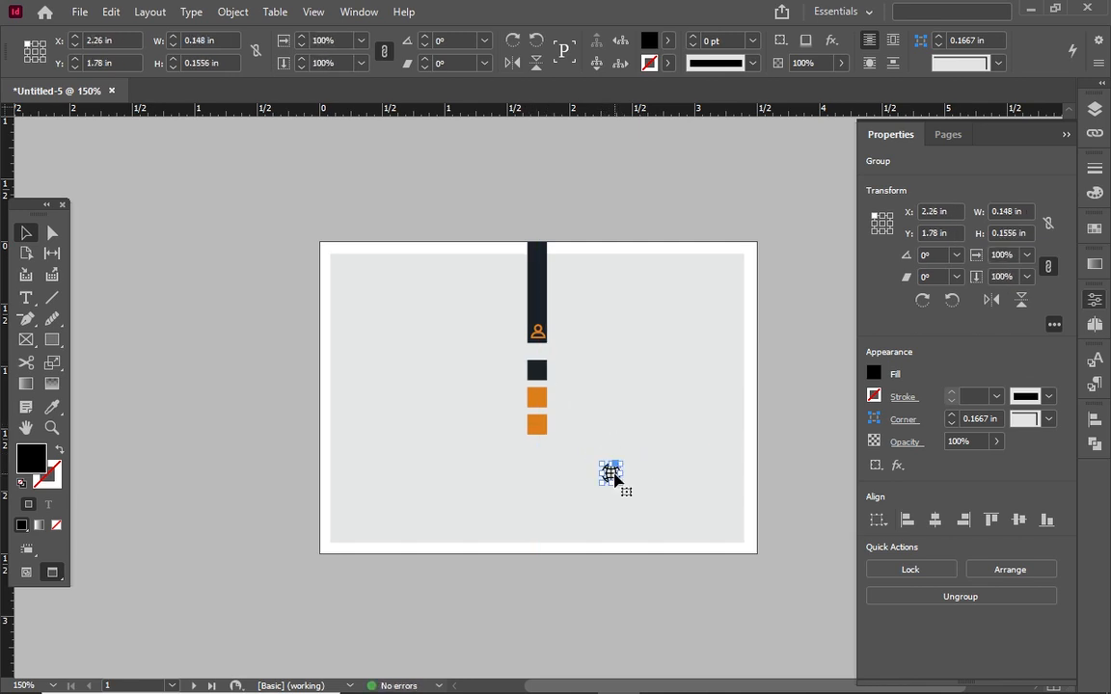
# Fill the globe with [Paper] white and centre it on the upper orange square at 0.1561 × 0.1577 in
pyautogui.click(649, 39)
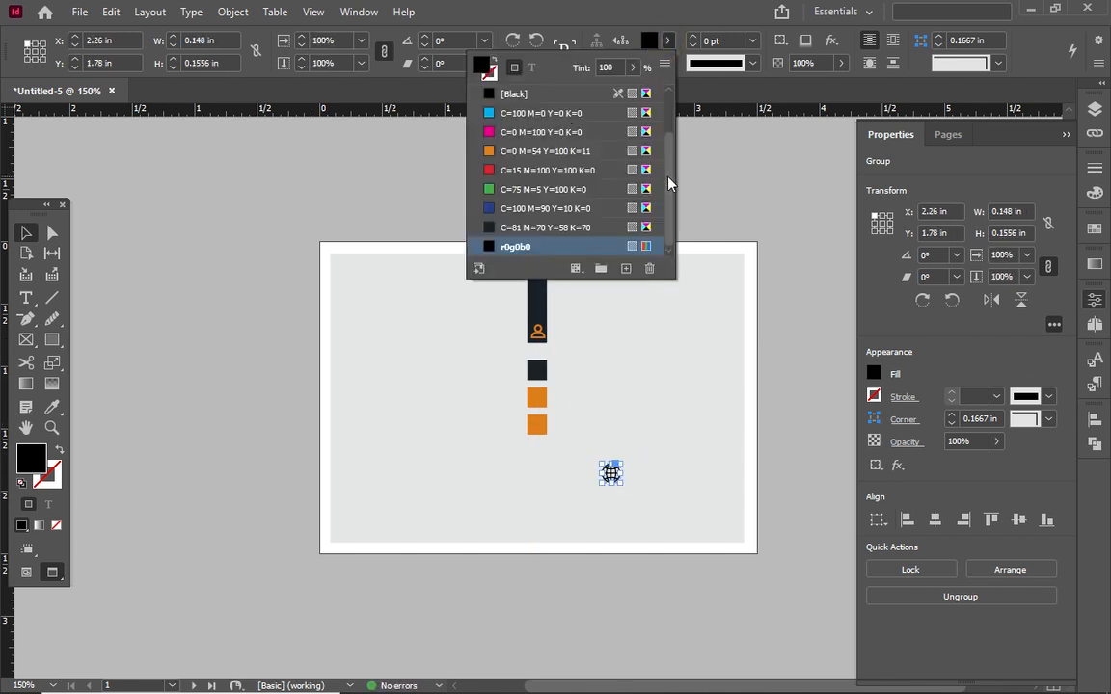
pyautogui.click(517, 132)
pyautogui.moveTo(621, 483); pyautogui.dragTo(540, 399)
pyautogui.click(664, 650)
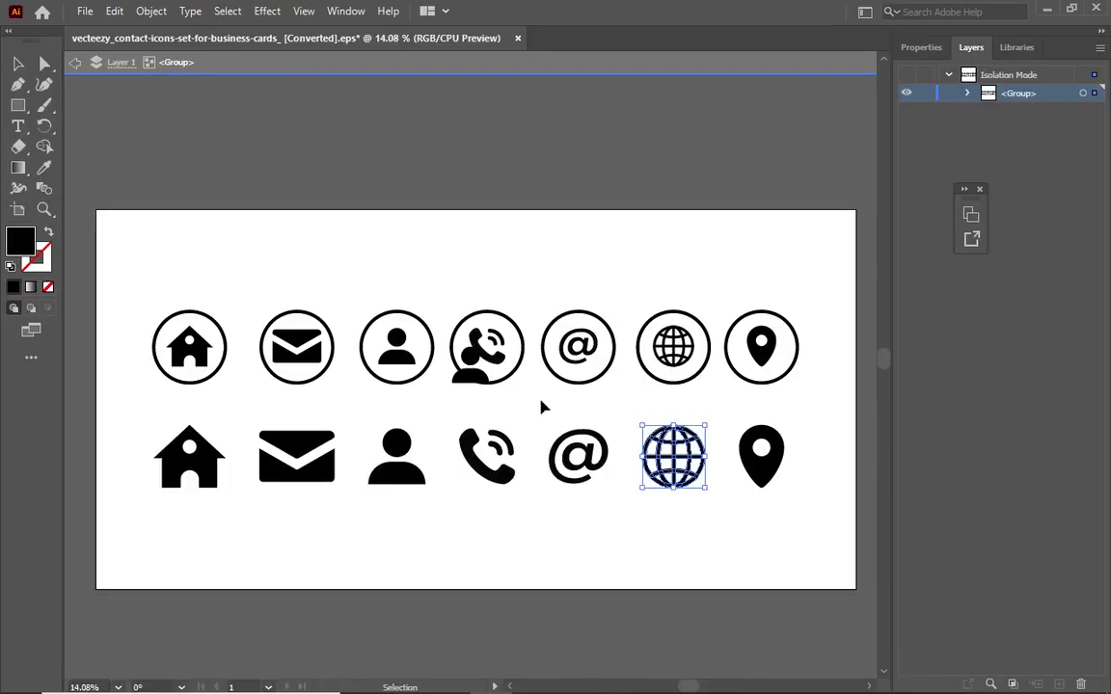
# Select the solid phone handset in the icon group's bottom row and copy it with Edit > Copy
pyautogui.click(477, 455)
pyautogui.doubleClick(491, 470)
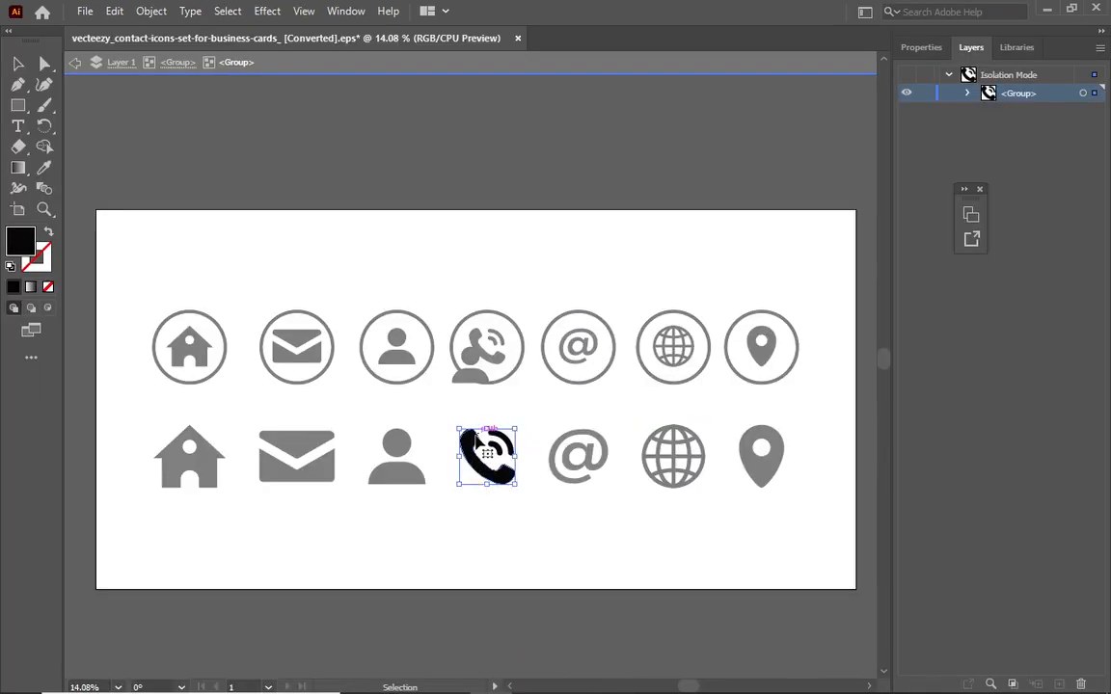
pyautogui.rightClick(430, 401)
pyautogui.click(383, 368)
pyautogui.click(492, 480)
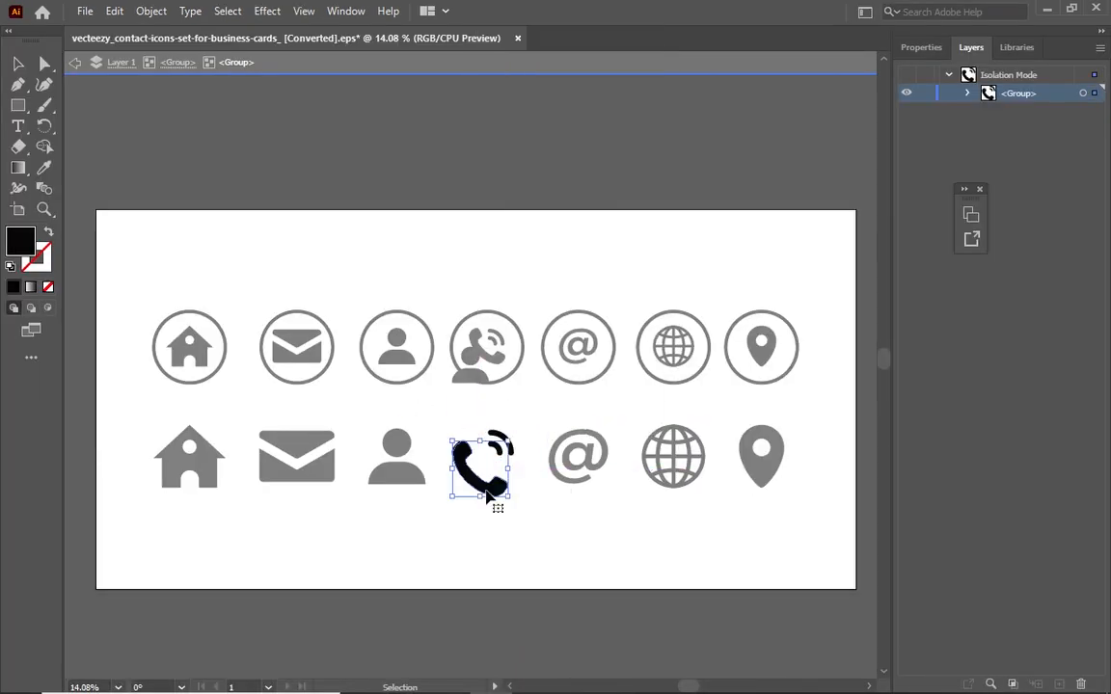
pyautogui.rightClick(488, 487)
pyautogui.click(116, 12)
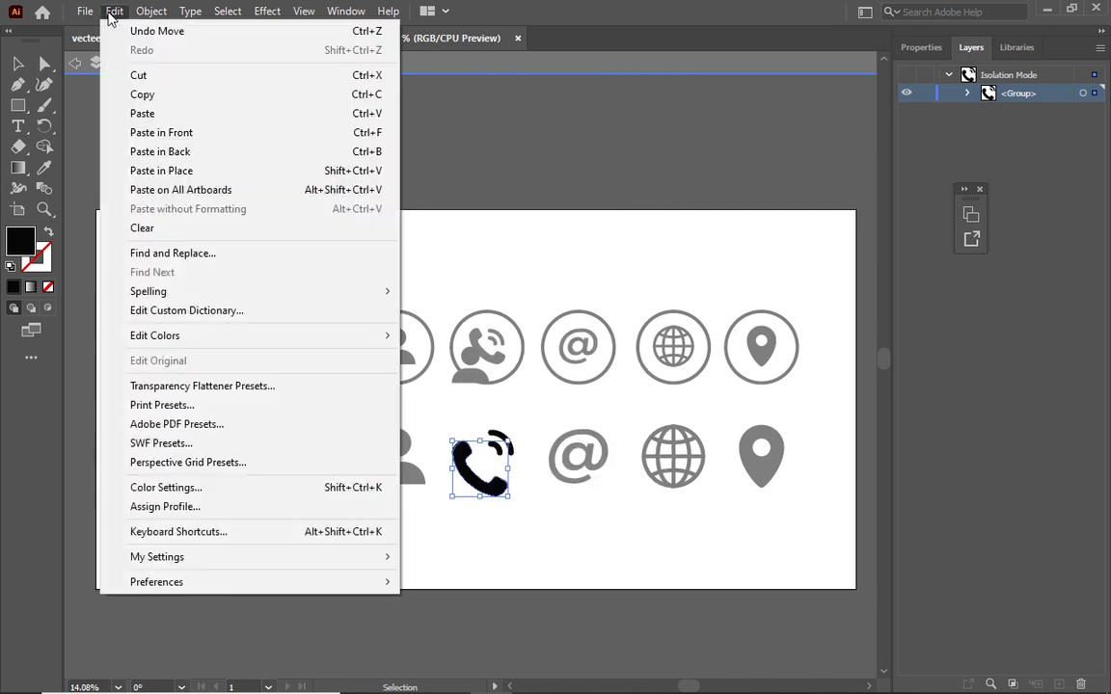
pyautogui.click(142, 95)
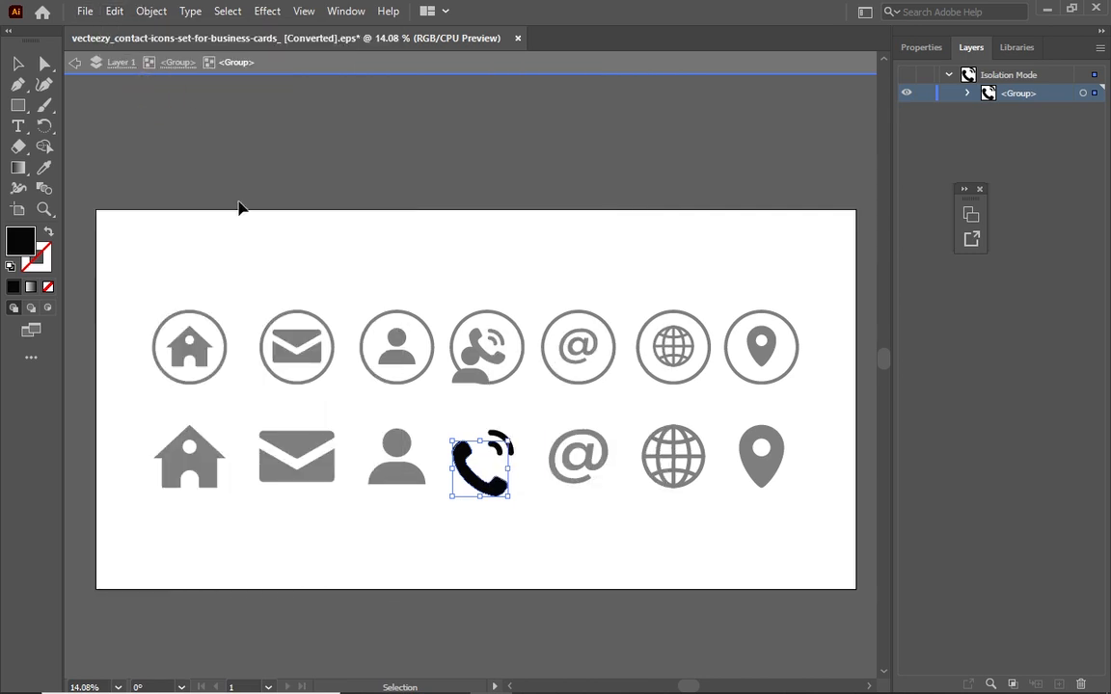
pyautogui.hotkey('alt', 'Tab')
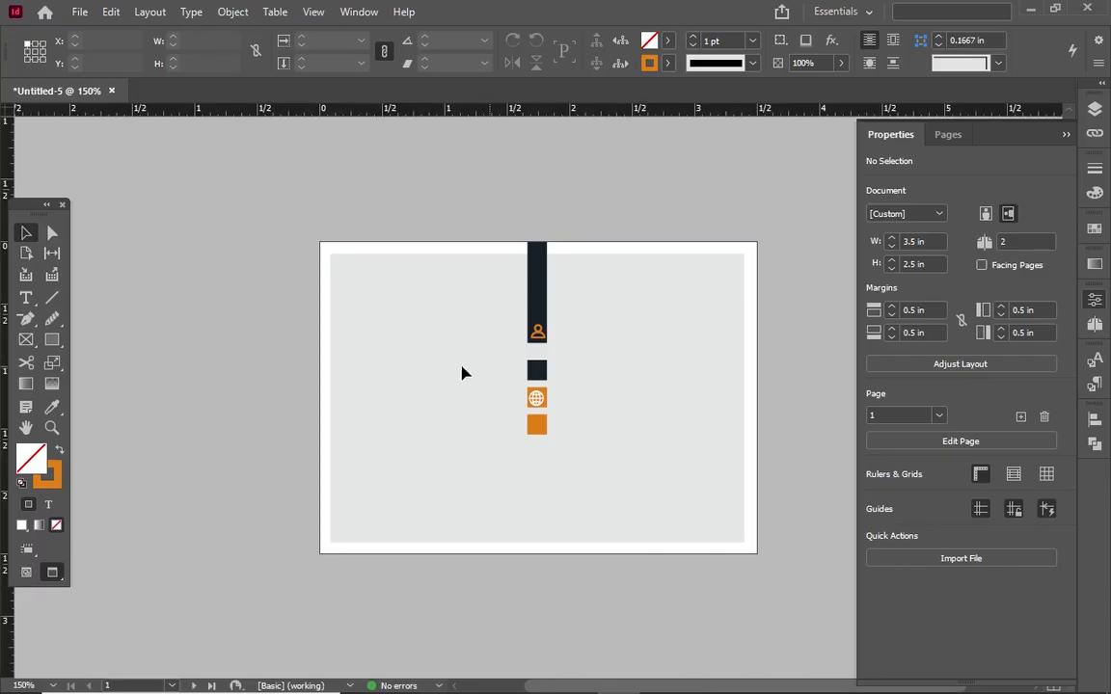
# Paste the phone, shrink it, fill it with [Paper] white, and fit it onto the navy square
pyautogui.rightClick(462, 369)
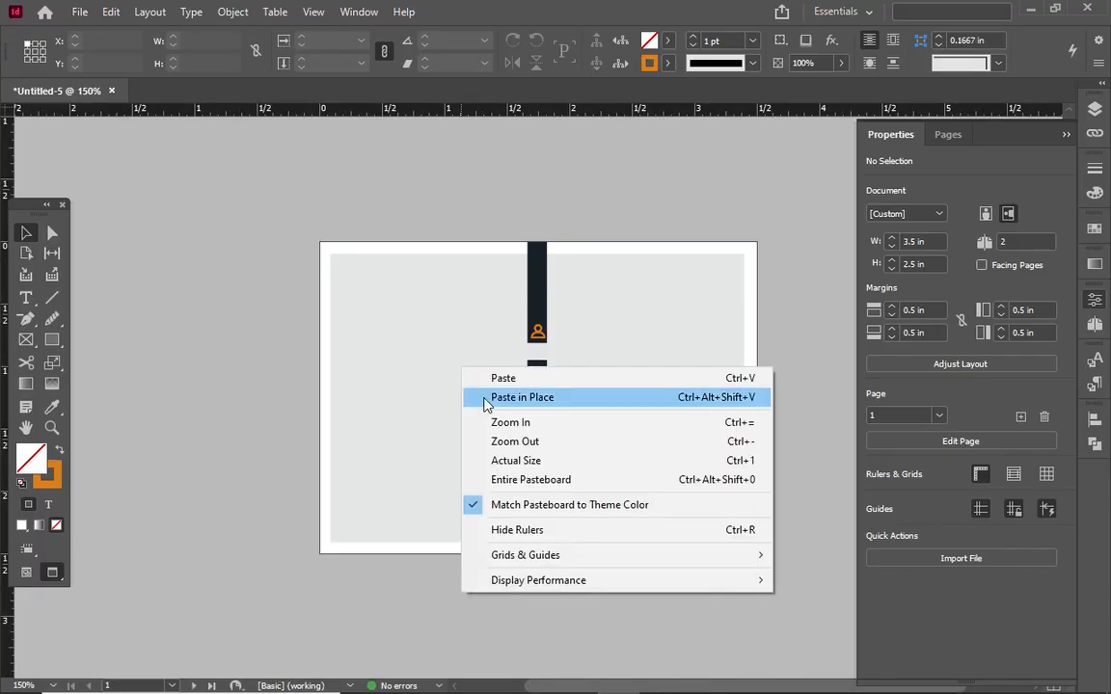
pyautogui.click(489, 378)
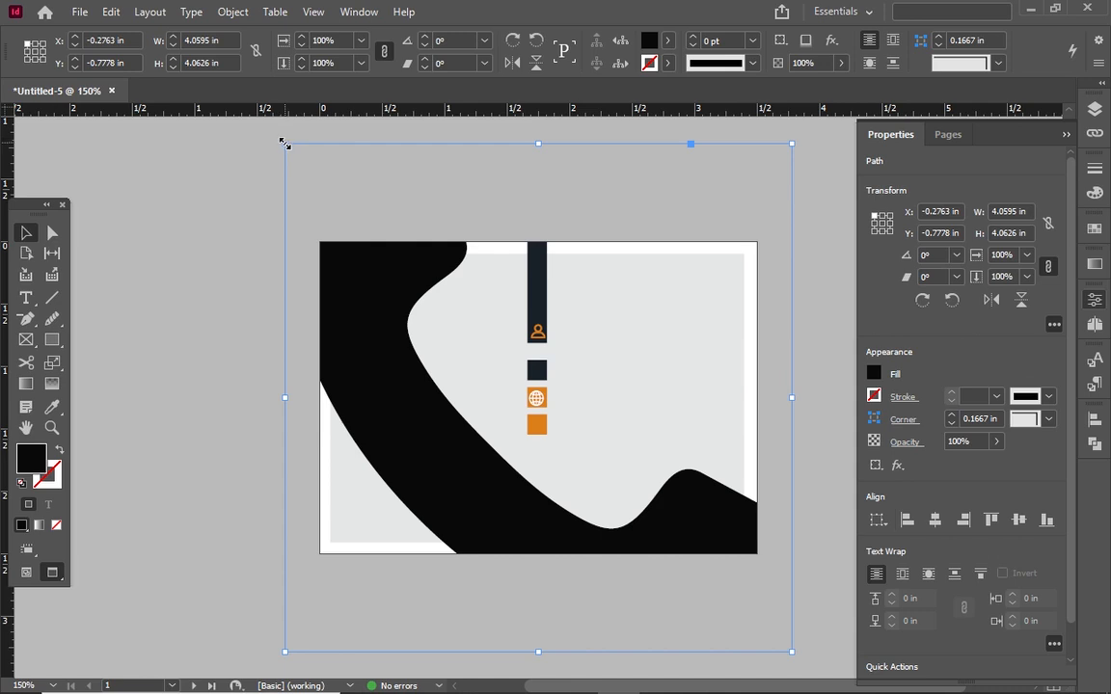
pyautogui.moveTo(284, 143); pyautogui.dragTo(537, 369)
pyautogui.click(751, 39)
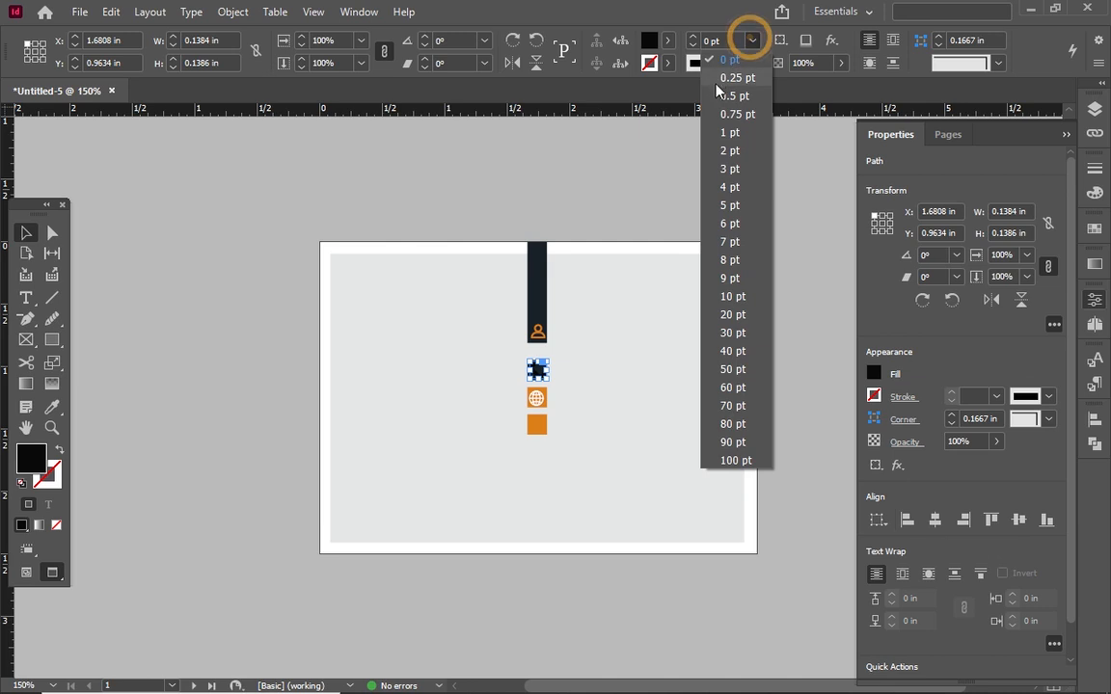
pyautogui.click(668, 41)
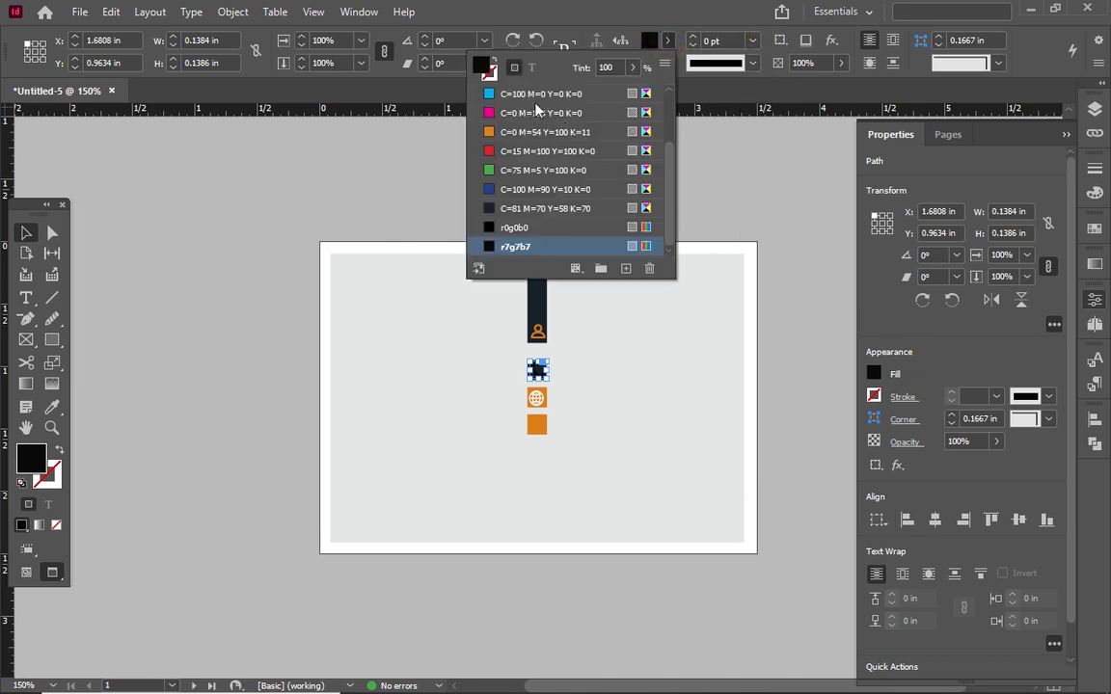
pyautogui.scroll(2, 603, 145)
pyautogui.click(519, 132)
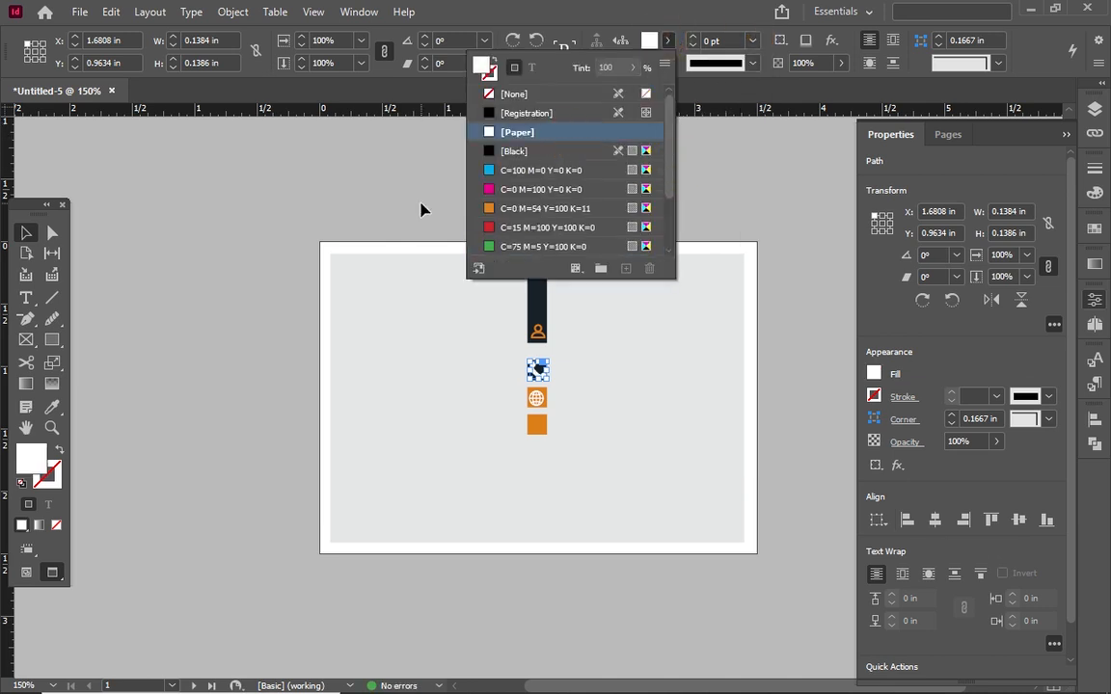
pyautogui.moveTo(529, 360); pyautogui.dragTo(536, 369)
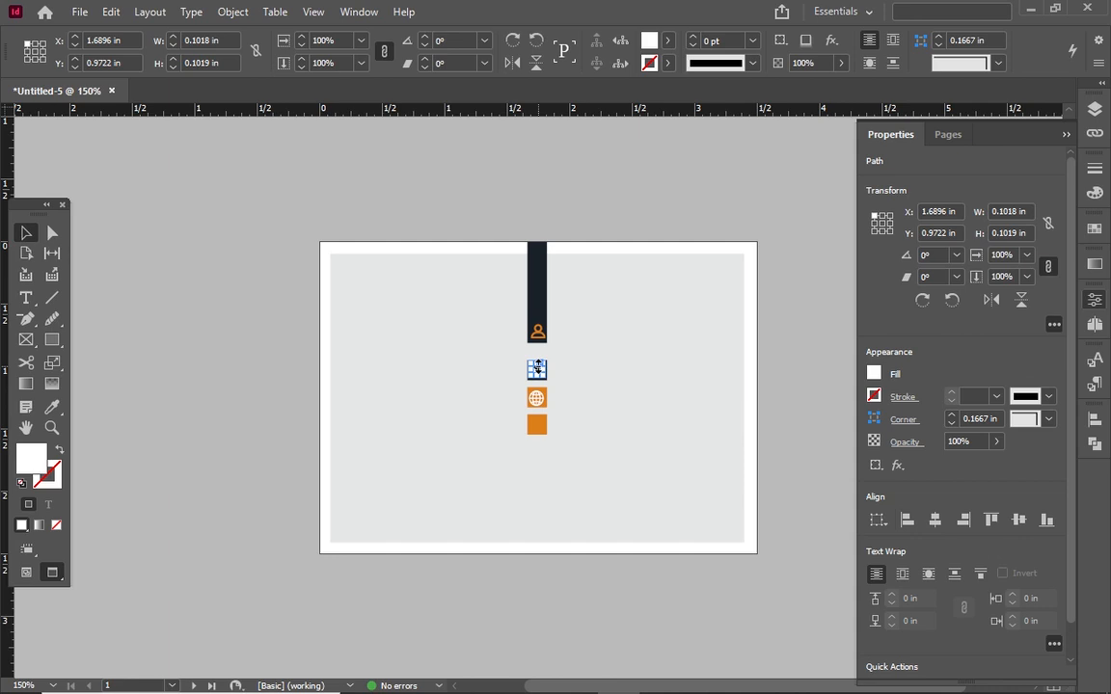
pyautogui.click(716, 448)
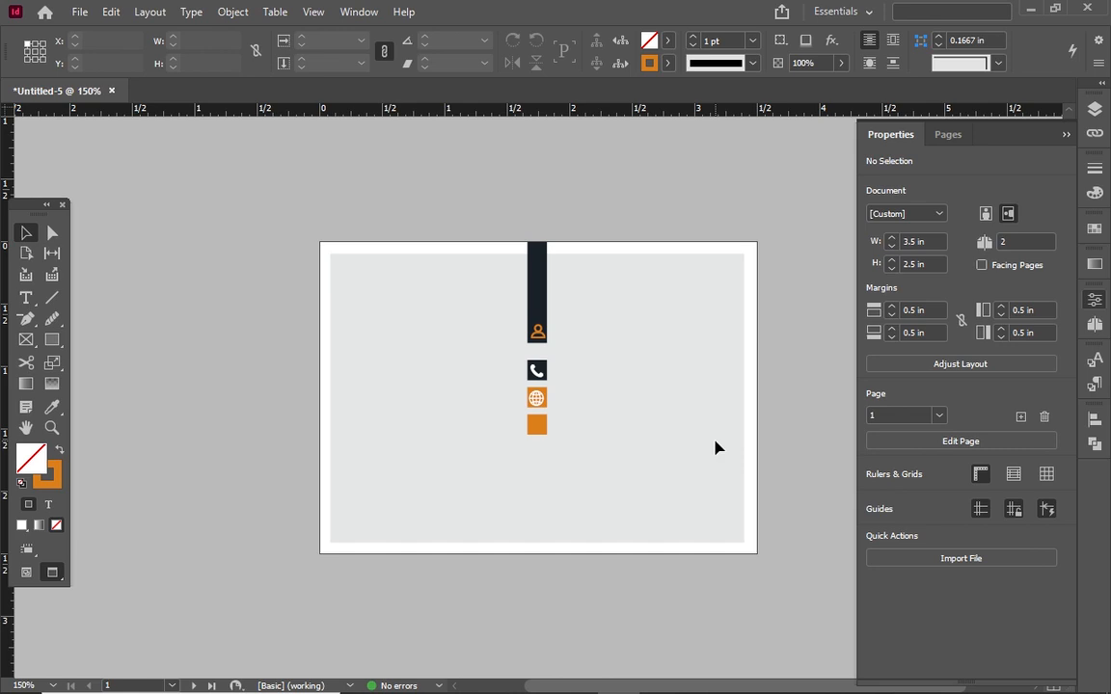
pyautogui.hotkey('alt', 'Tab')
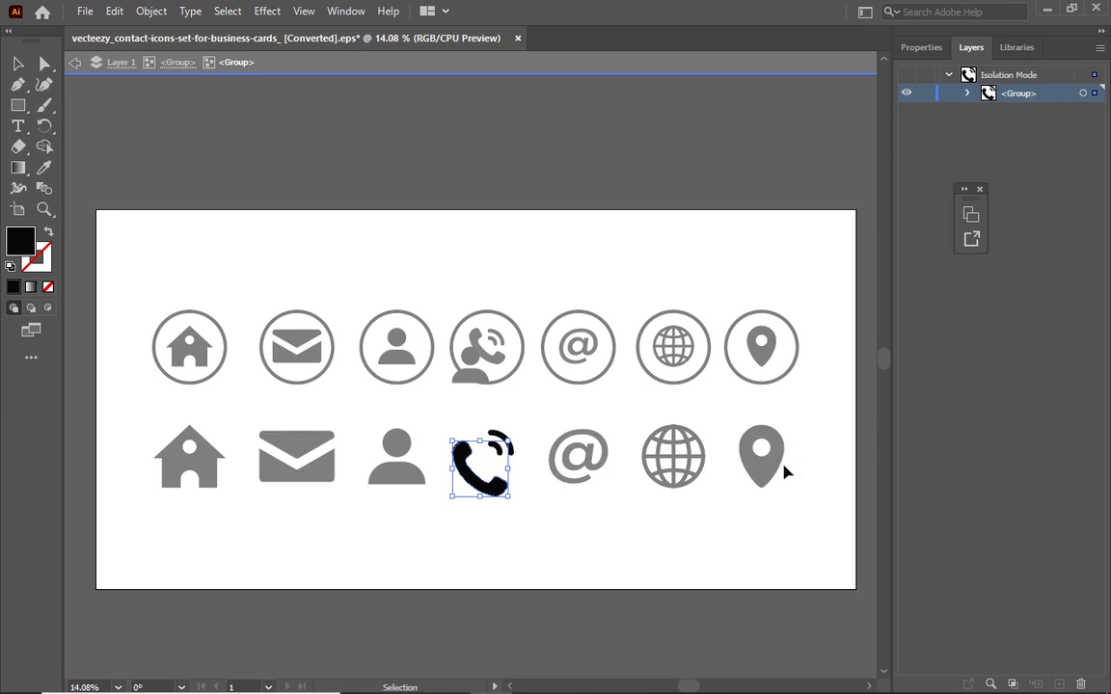
# Select the solid location pin inside Illustrator's icon group, copy it, and return to InDesign
pyautogui.press('Escape')
pyautogui.click(774, 465)
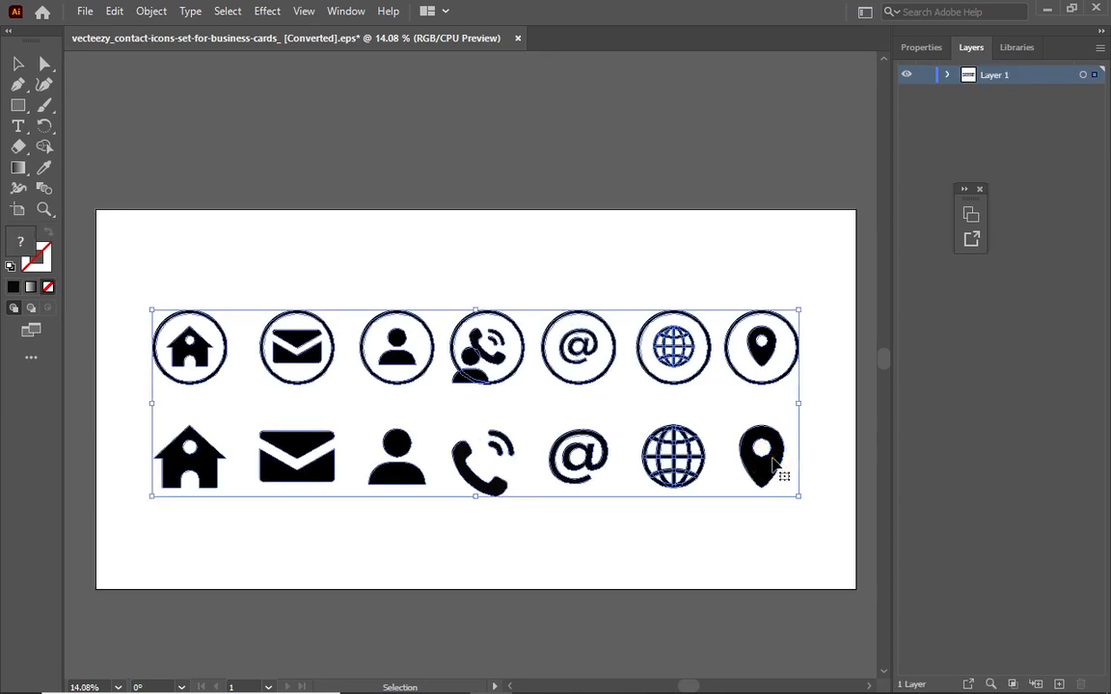
pyautogui.doubleClick(774, 465)
pyautogui.click(772, 461)
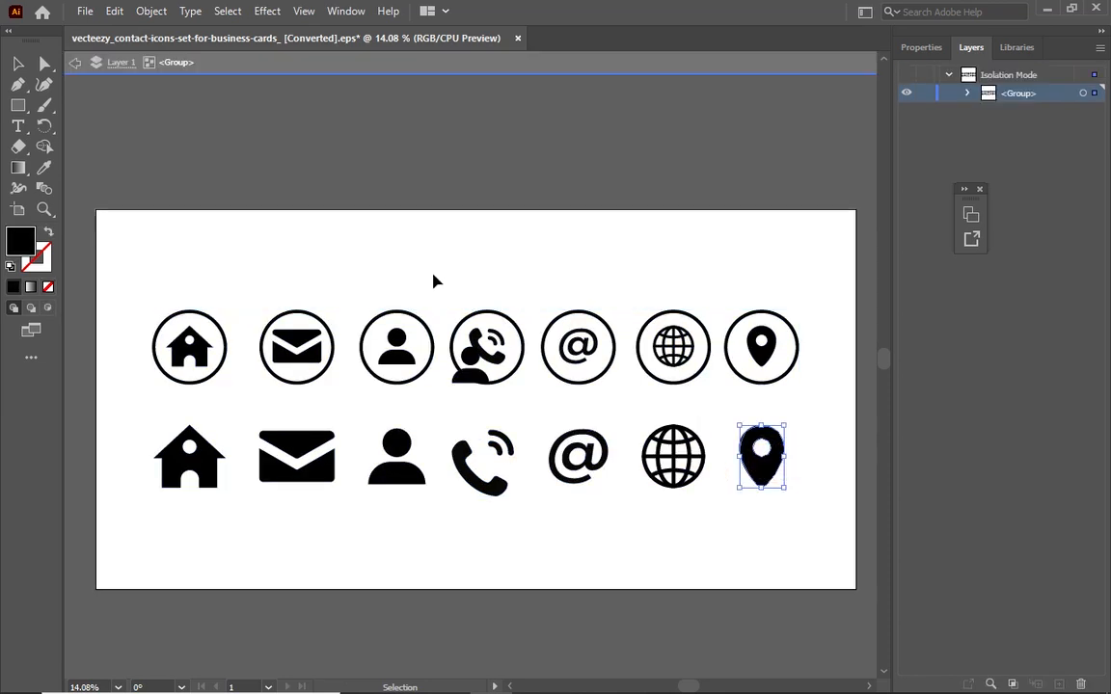
pyautogui.click(113, 10)
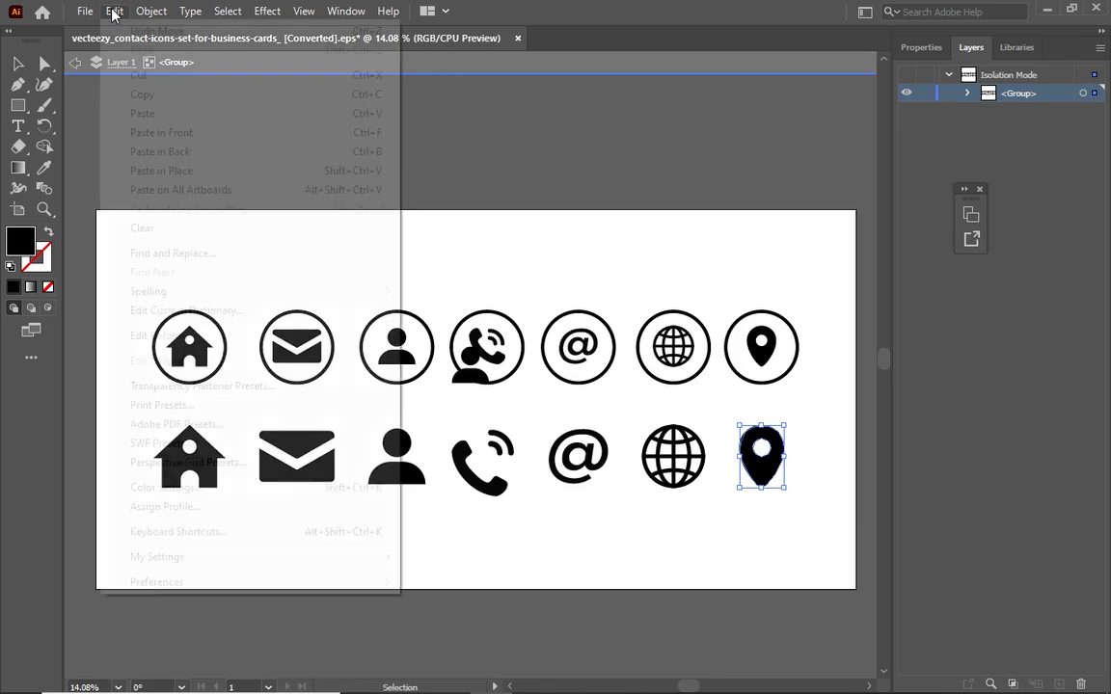
pyautogui.click(149, 102)
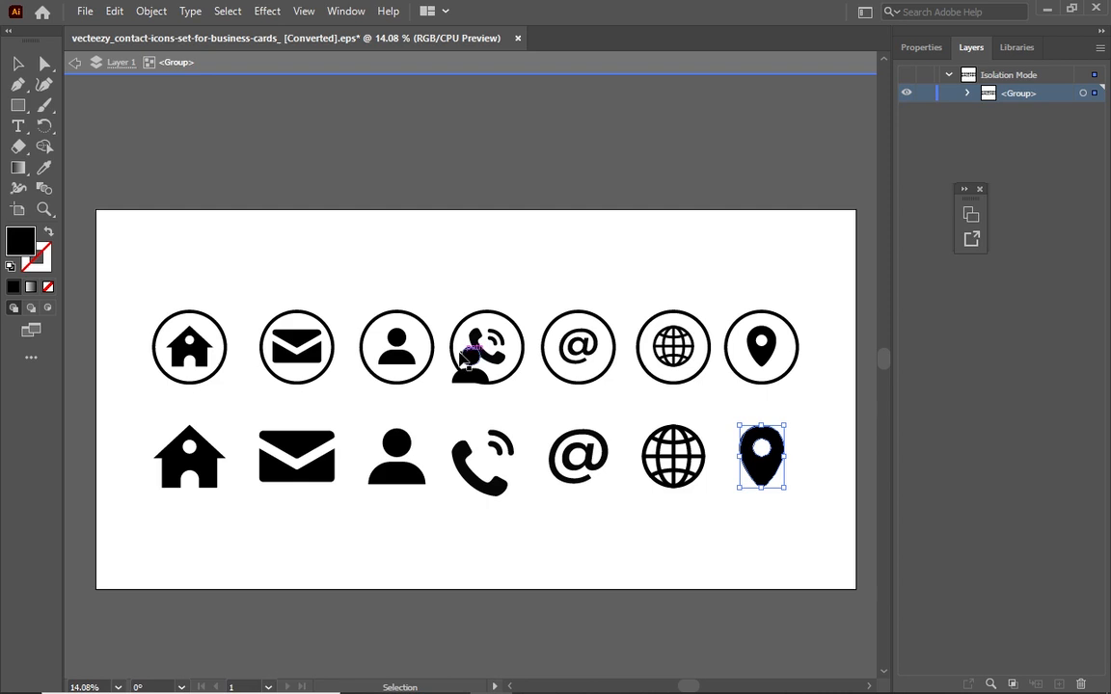
pyautogui.hotkey('alt', 'Tab')
pyautogui.hotkey('alt', 'Tab')
pyautogui.hotkey('alt', 'Tab')
pyautogui.hotkey('alt', 'Tab')
pyautogui.hotkey('alt', 'Tab')
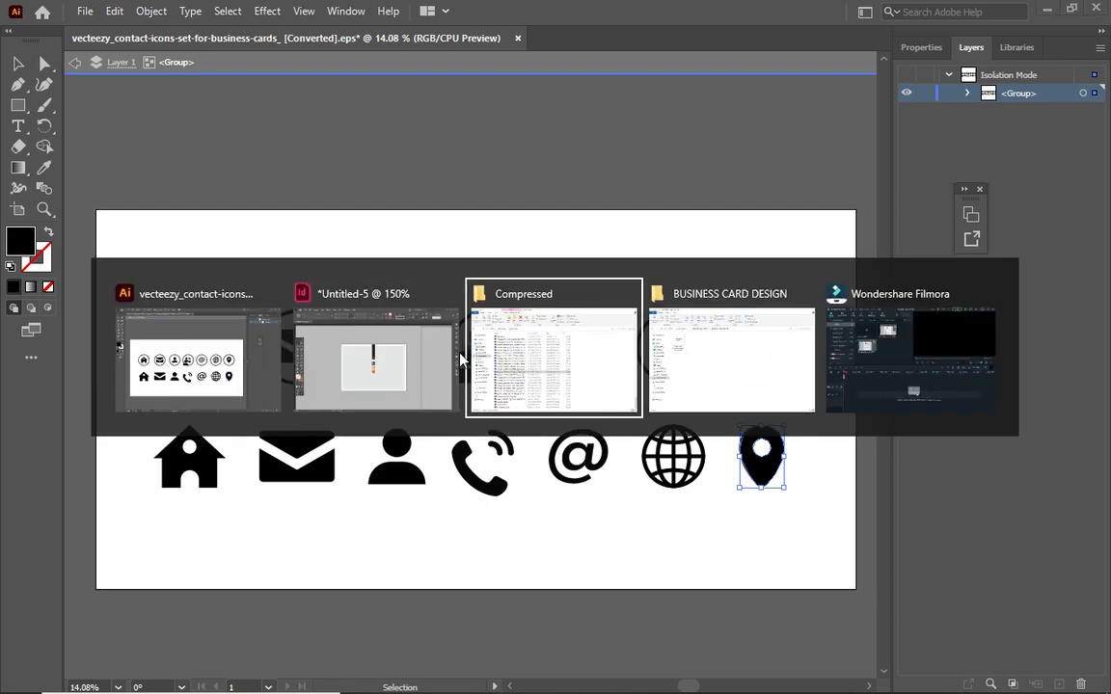
pyautogui.hotkey('alt', 'Tab')
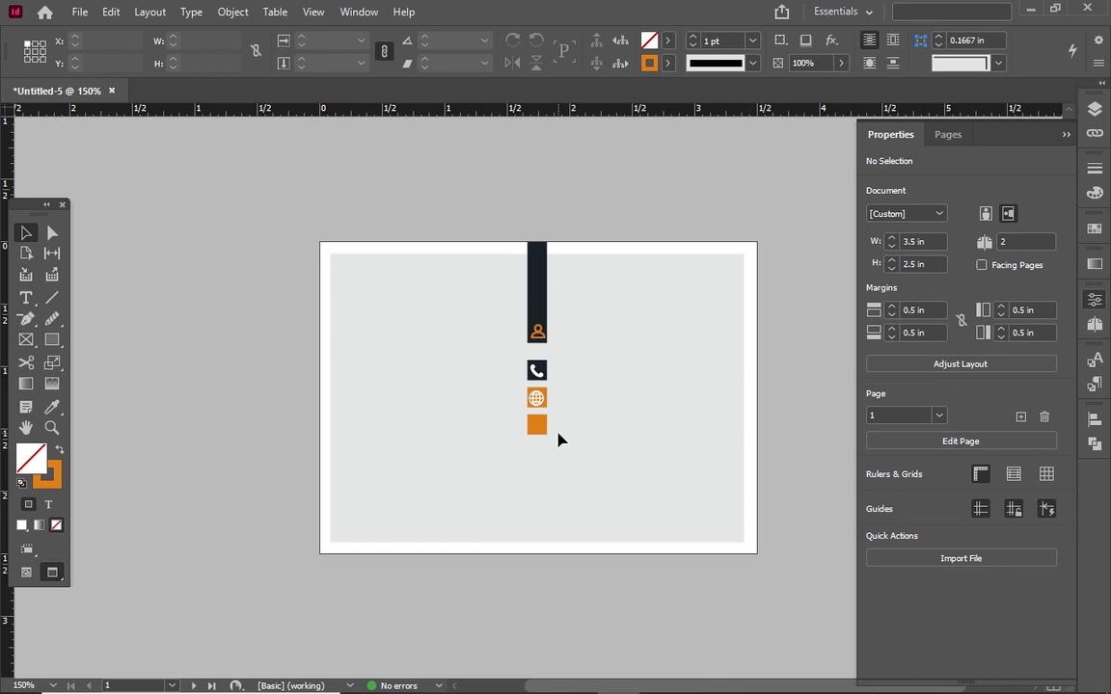
# Paste the map pin with Edit > Paste and scale it down to 0.1242 × 0.1732 in
pyautogui.scroll(2, 557, 440)
pyautogui.scroll(-2, 567, 403)
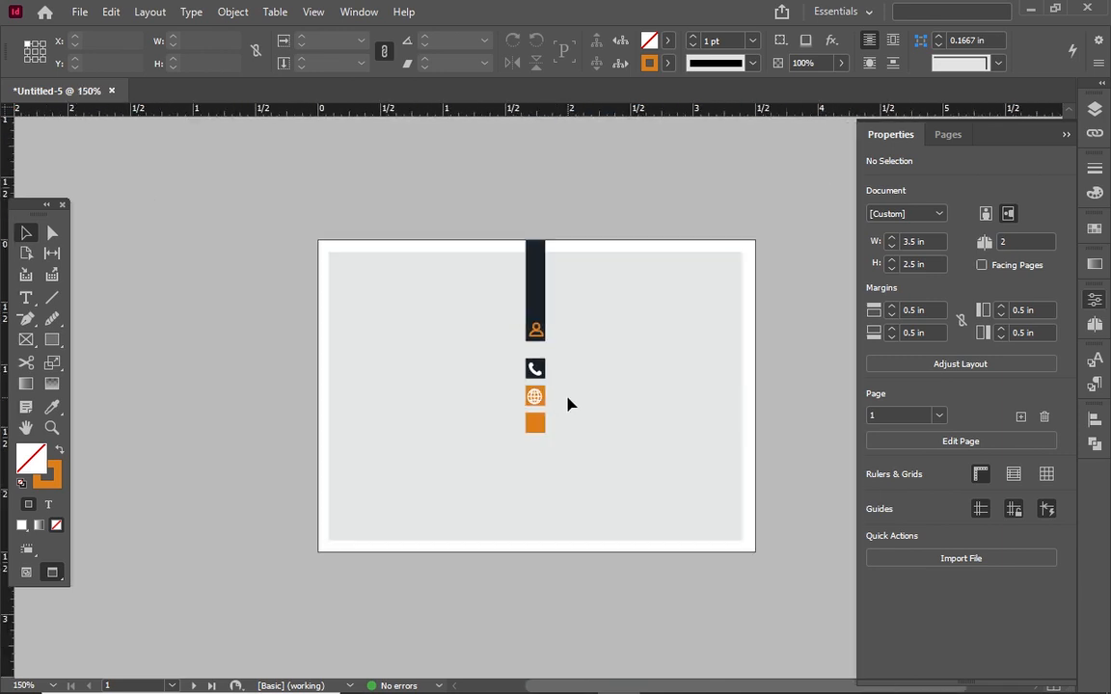
pyautogui.click(120, 15)
pyautogui.click(166, 115)
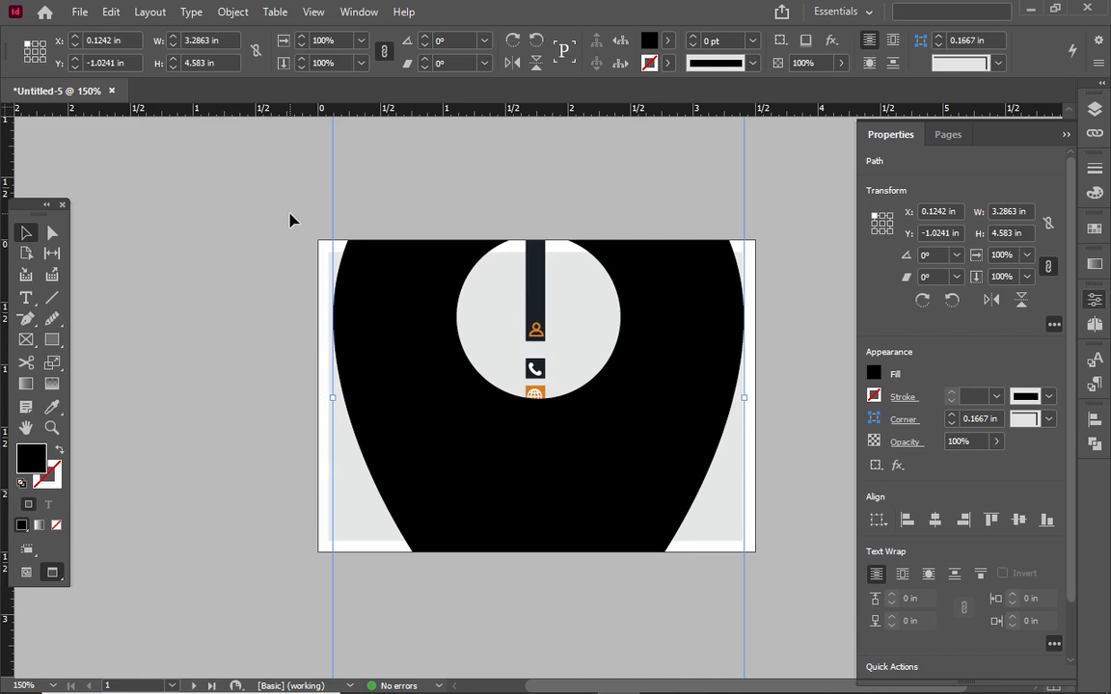
pyautogui.hotkey('ctrl', '-')
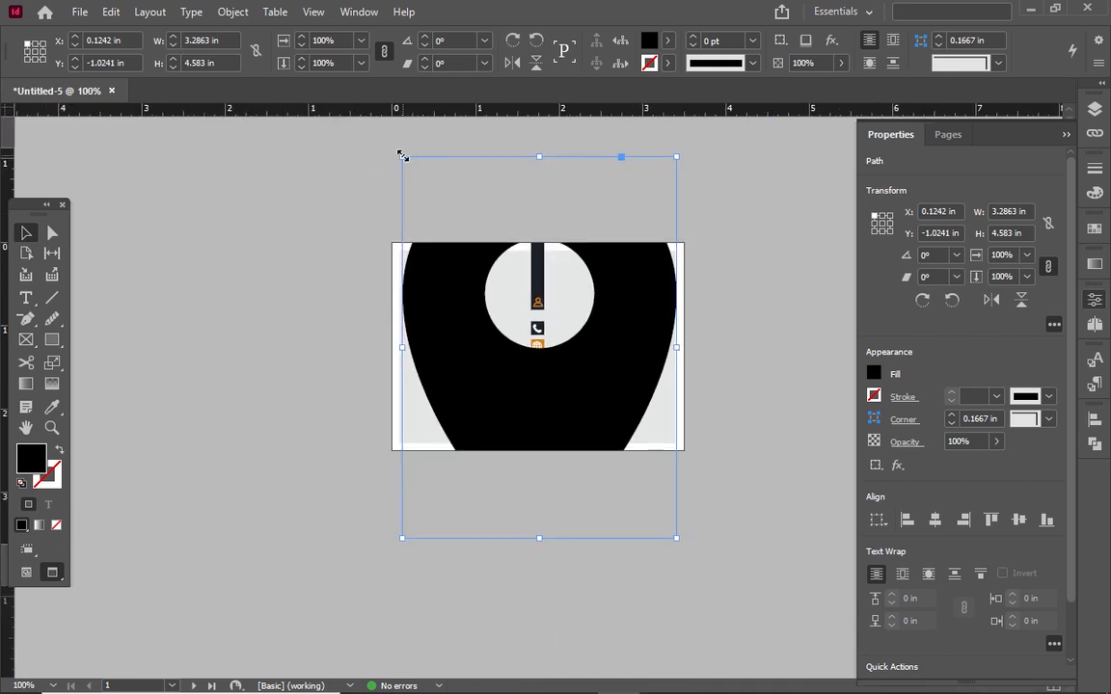
pyautogui.moveTo(402, 156); pyautogui.dragTo(636, 442)
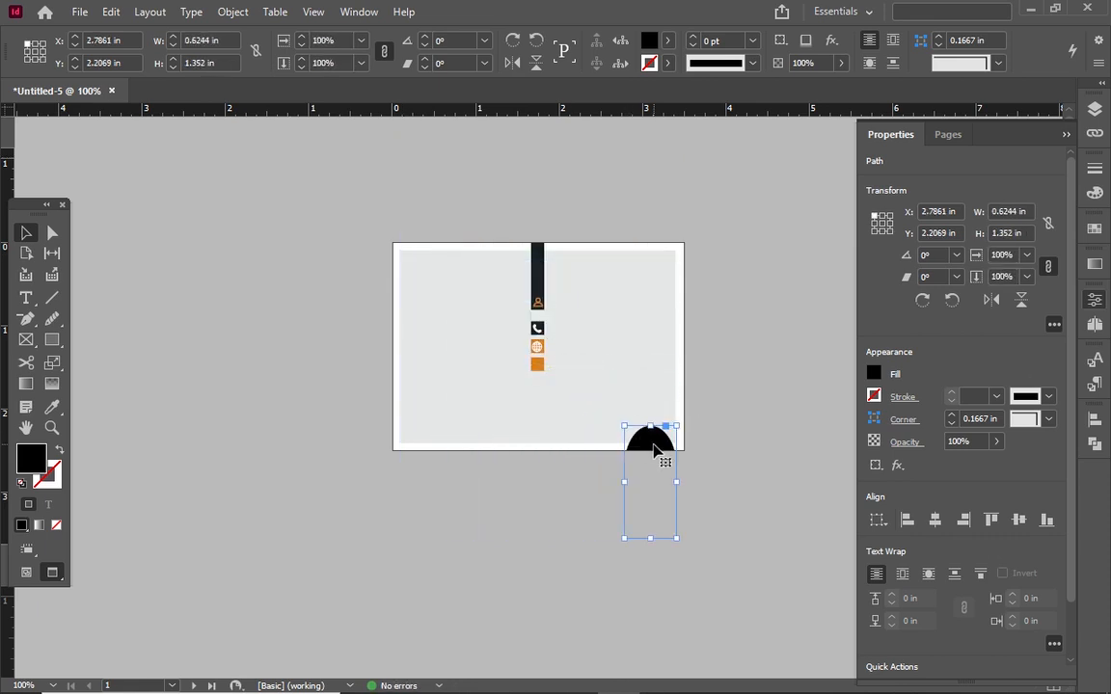
pyautogui.hotkey('ctrl', 'z')
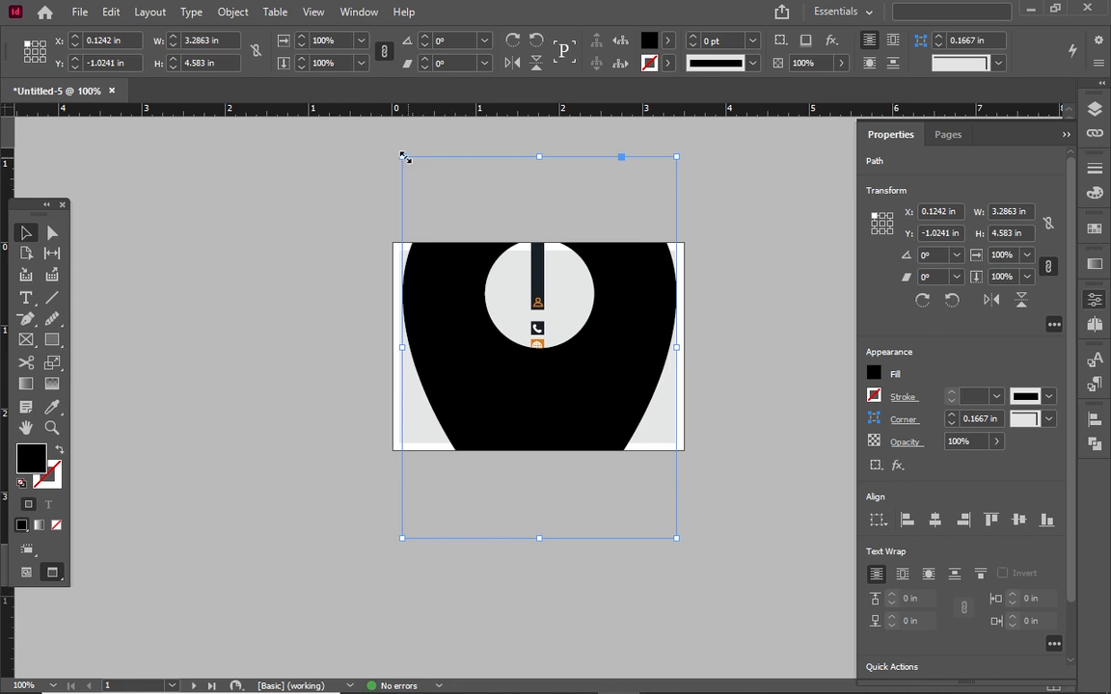
pyautogui.moveTo(403, 155); pyautogui.dragTo(576, 364)
pyautogui.hotkey('ctrl', 'z')
pyautogui.moveTo(403, 160); pyautogui.dragTo(622, 293)
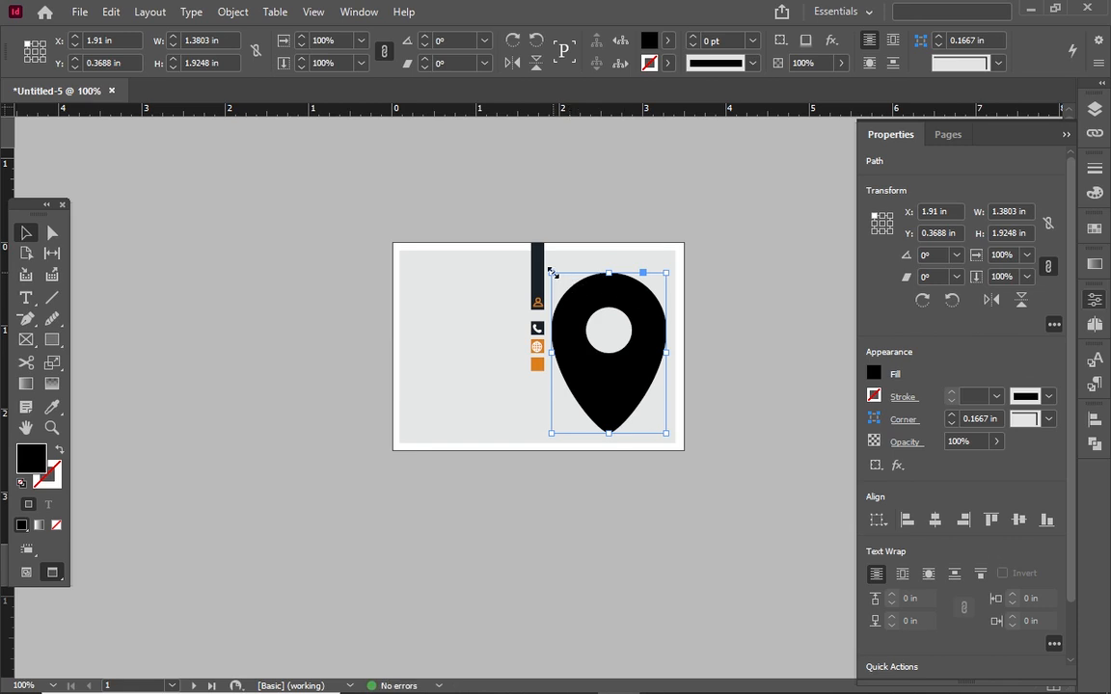
pyautogui.moveTo(552, 273); pyautogui.dragTo(670, 421)
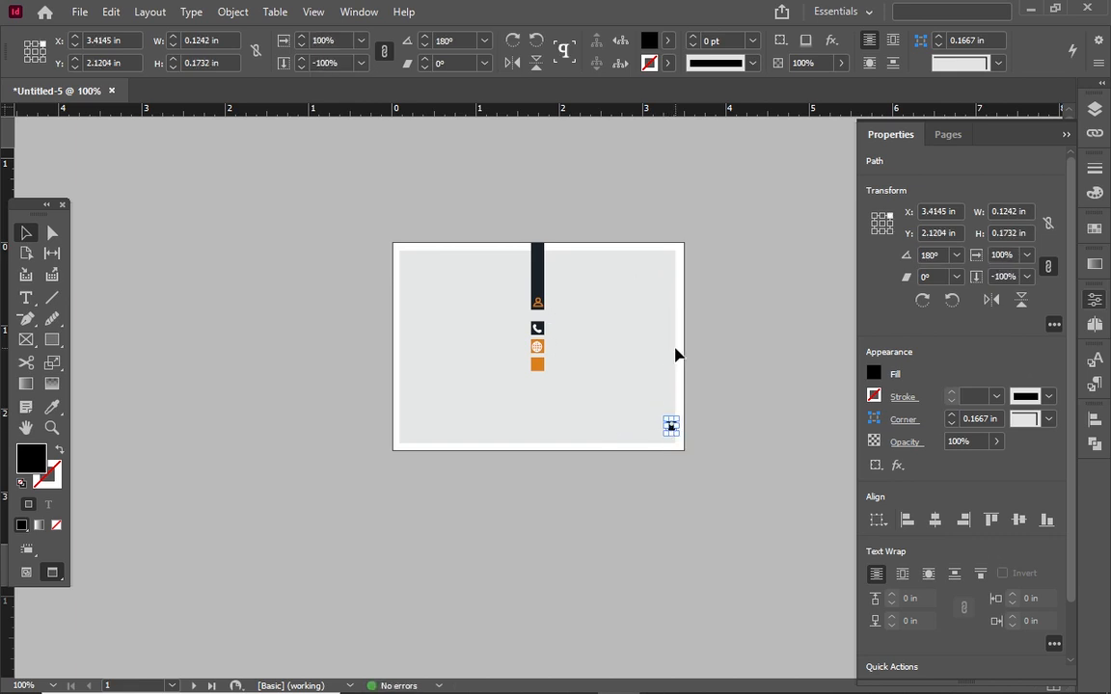
# Fill the pin with [Paper] white and turn the orange square below the globe dark navy
pyautogui.click(670, 39)
pyautogui.scroll(1, 540, 183)
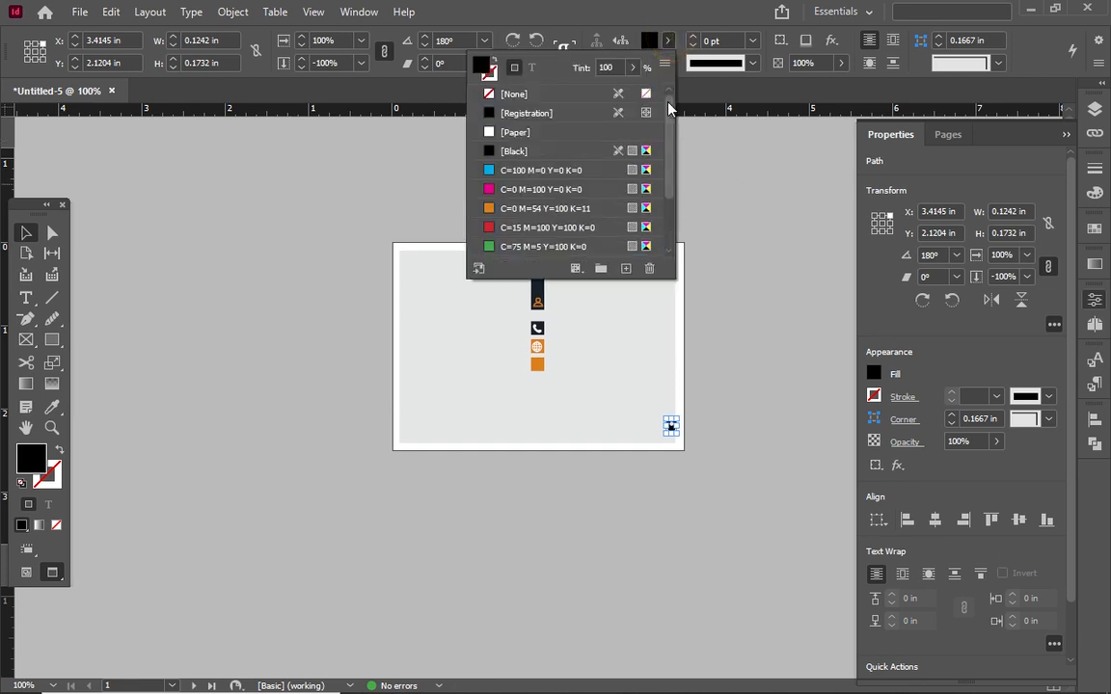
pyautogui.click(517, 132)
pyautogui.click(537, 364)
pyautogui.click(667, 40)
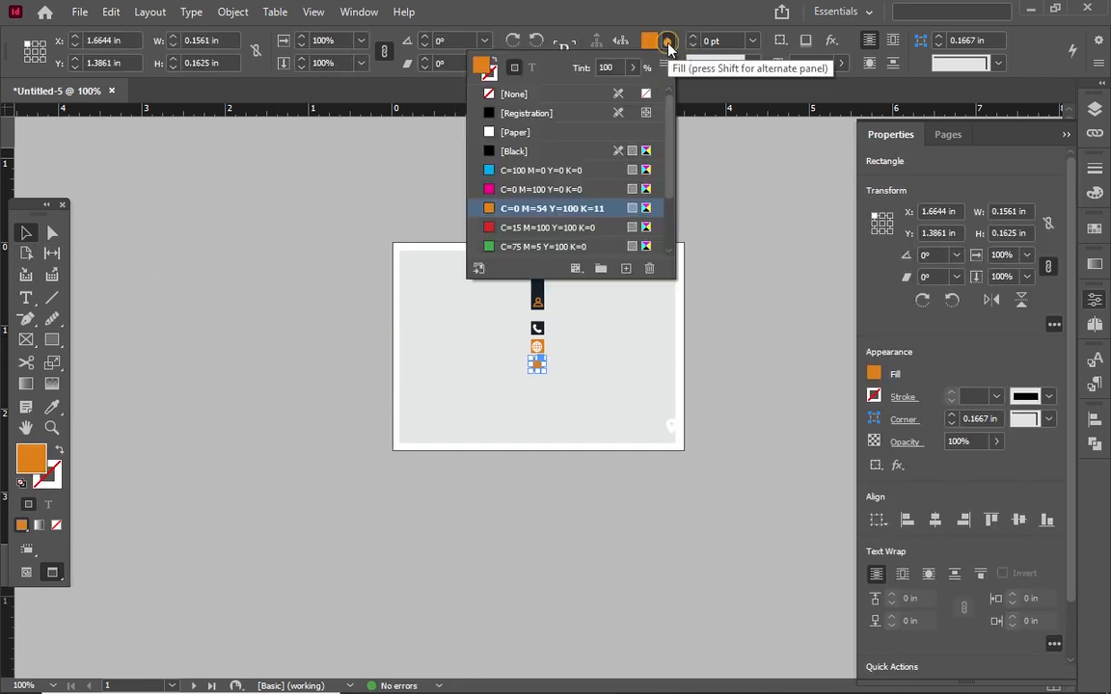
pyautogui.scroll(-2, 588, 169)
pyautogui.click(540, 209)
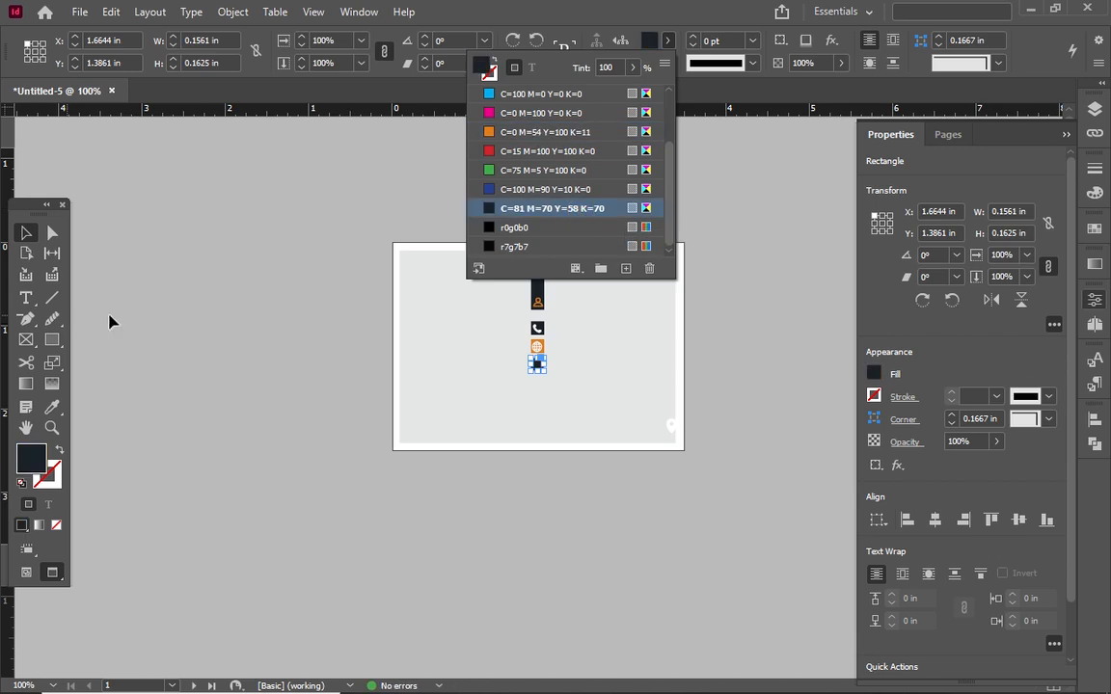
pyautogui.click(109, 317)
# Move the white pin onto the navy square and scale it to 0.0951 × 0.1326 in
pyautogui.click(672, 427)
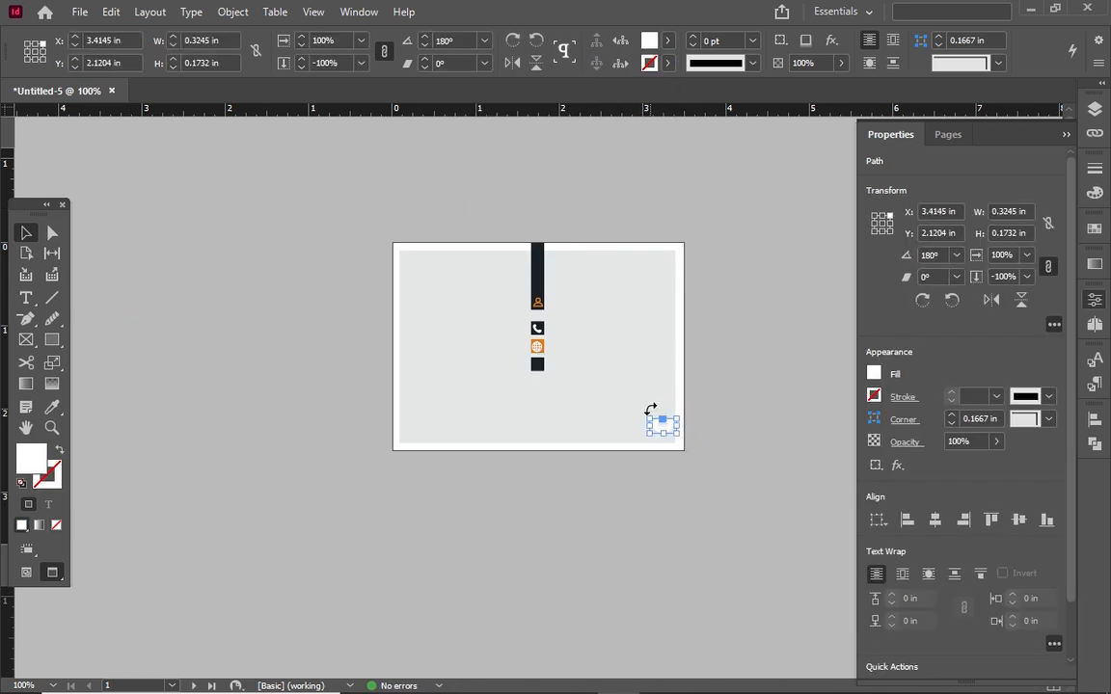
pyautogui.moveTo(675, 425); pyautogui.dragTo(542, 367)
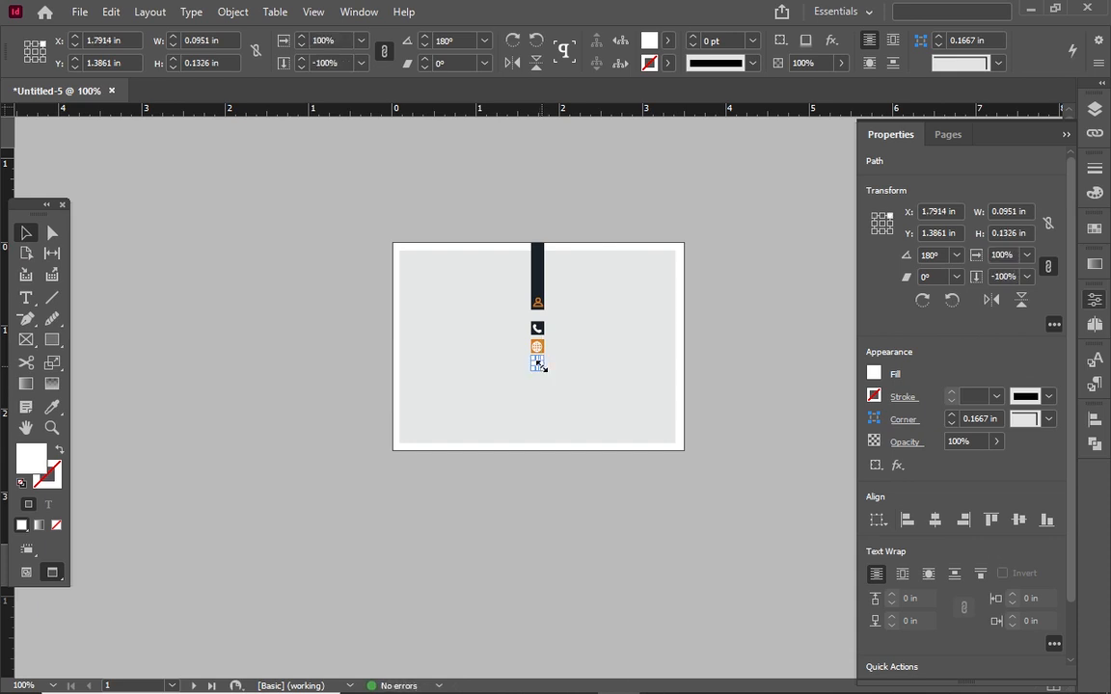
pyautogui.moveTo(541, 367); pyautogui.dragTo(543, 370)
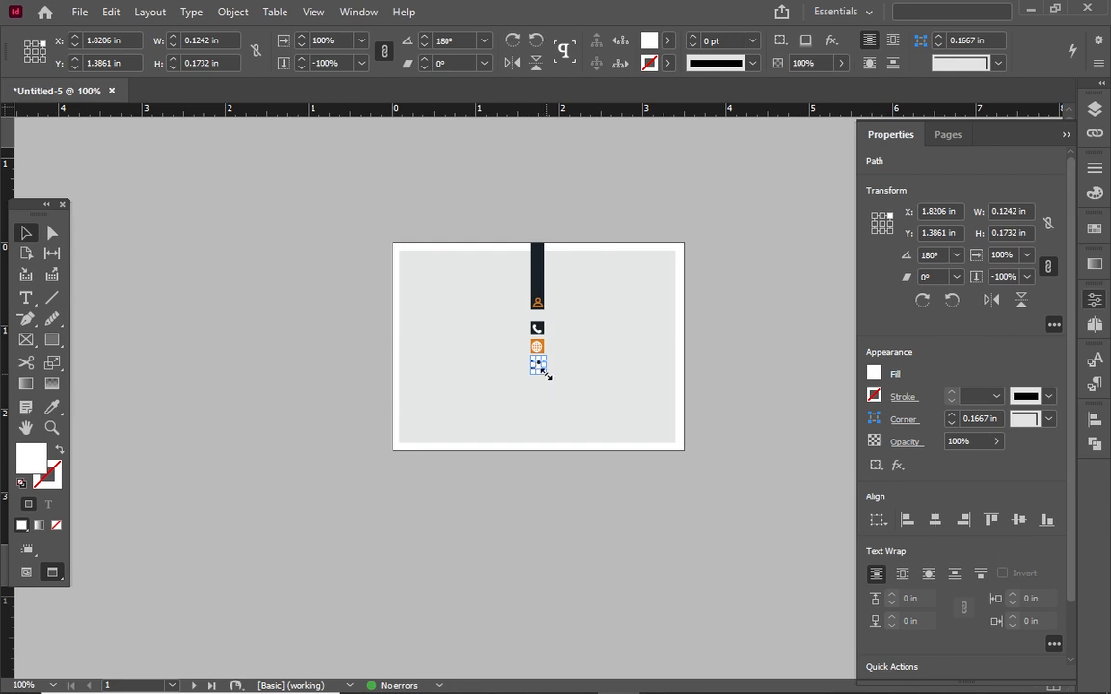
pyautogui.moveTo(547, 374); pyautogui.dragTo(538, 364)
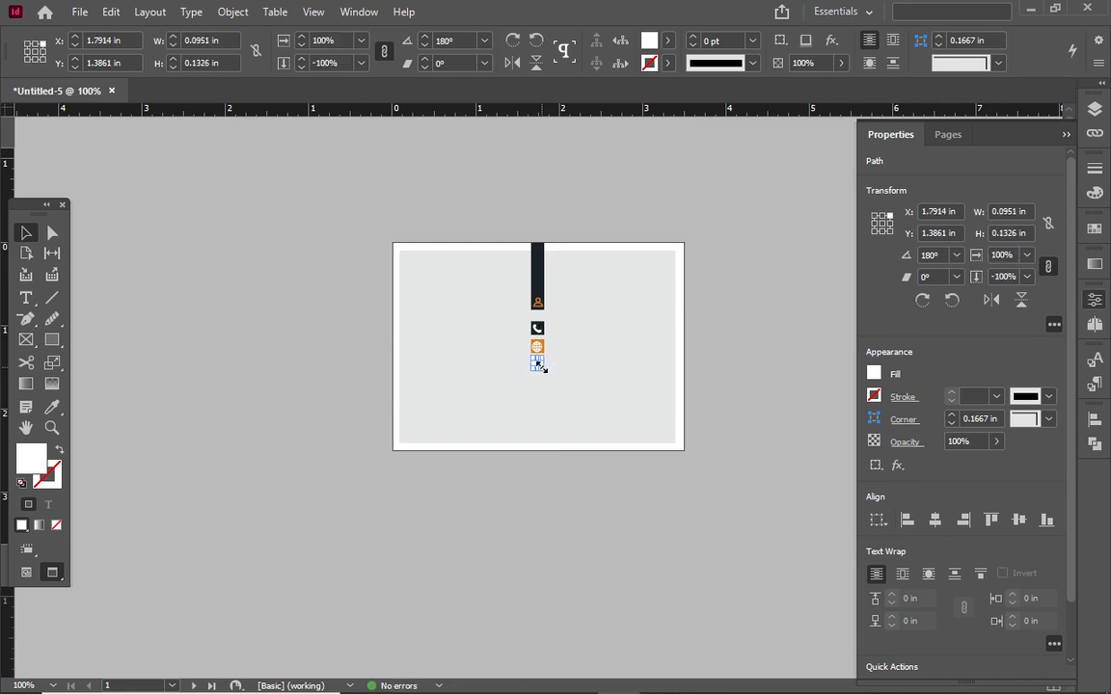
pyautogui.click(595, 368)
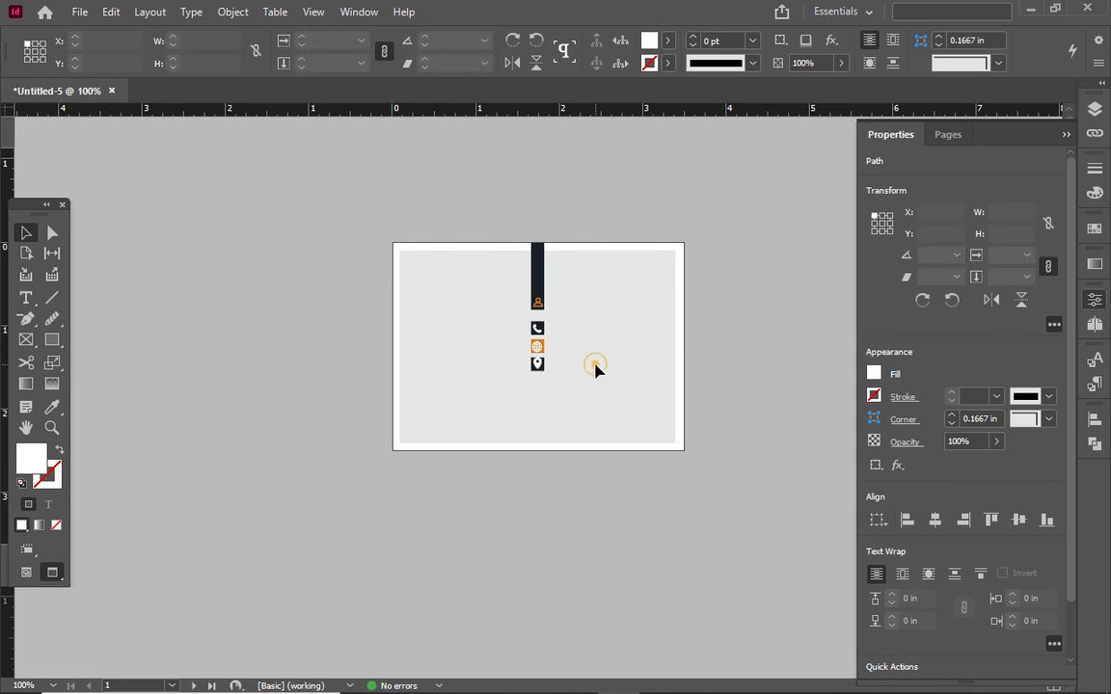
# Nudge the pin up 1 pt and centre it on the icon column under the globe
pyautogui.click(537, 363)
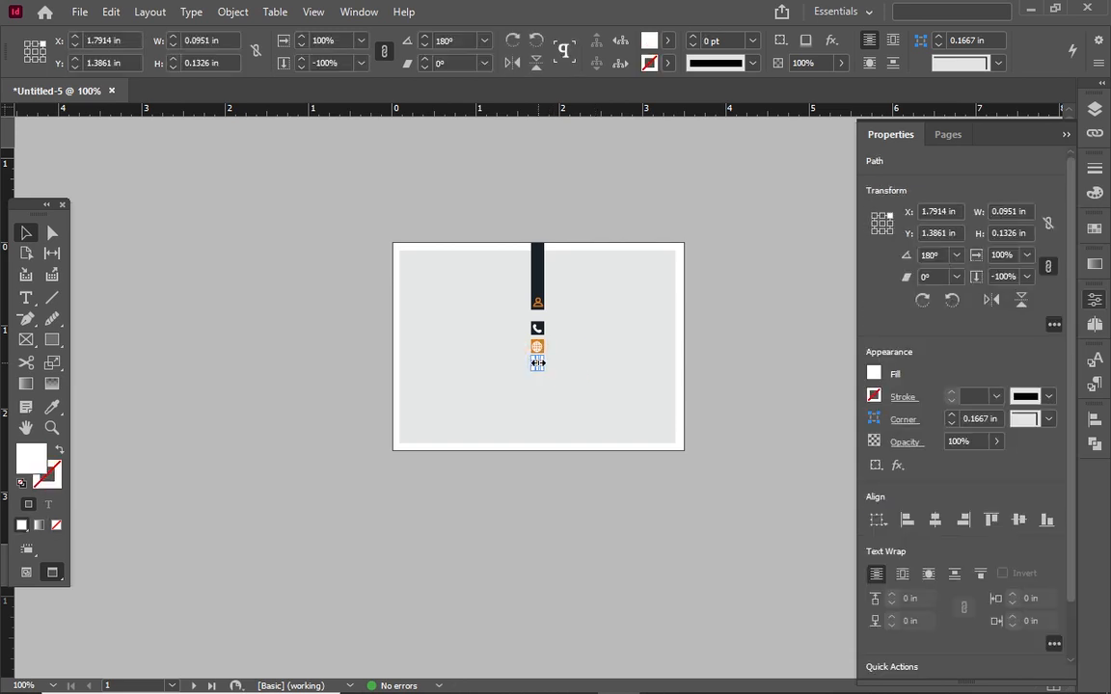
pyautogui.click(557, 375)
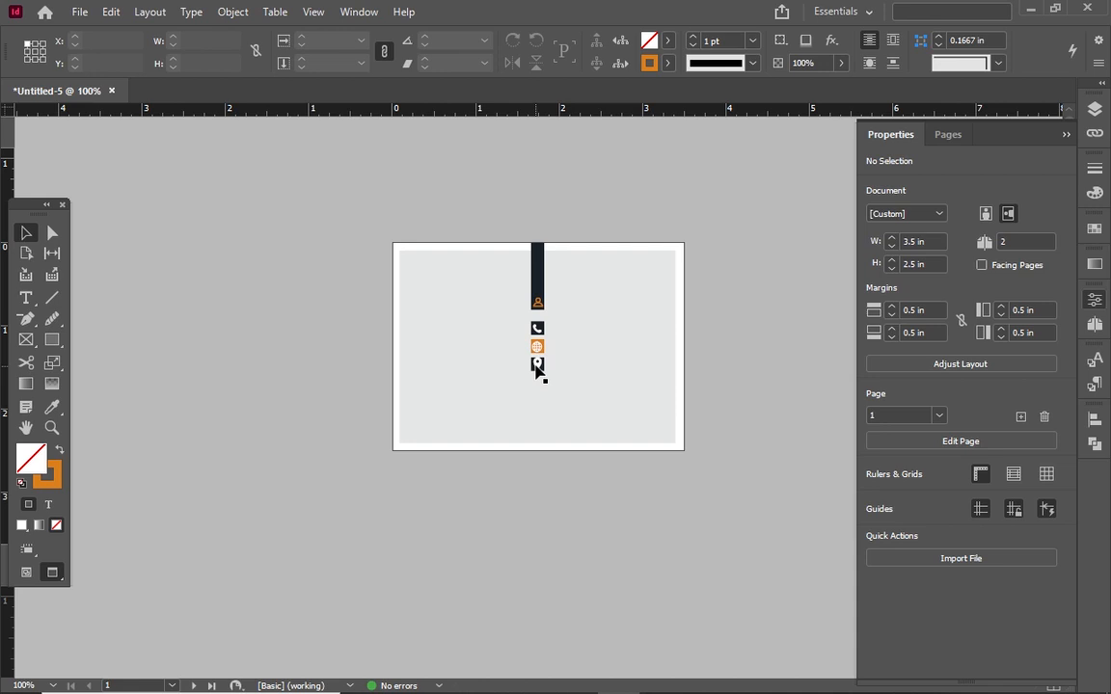
pyautogui.click(536, 365)
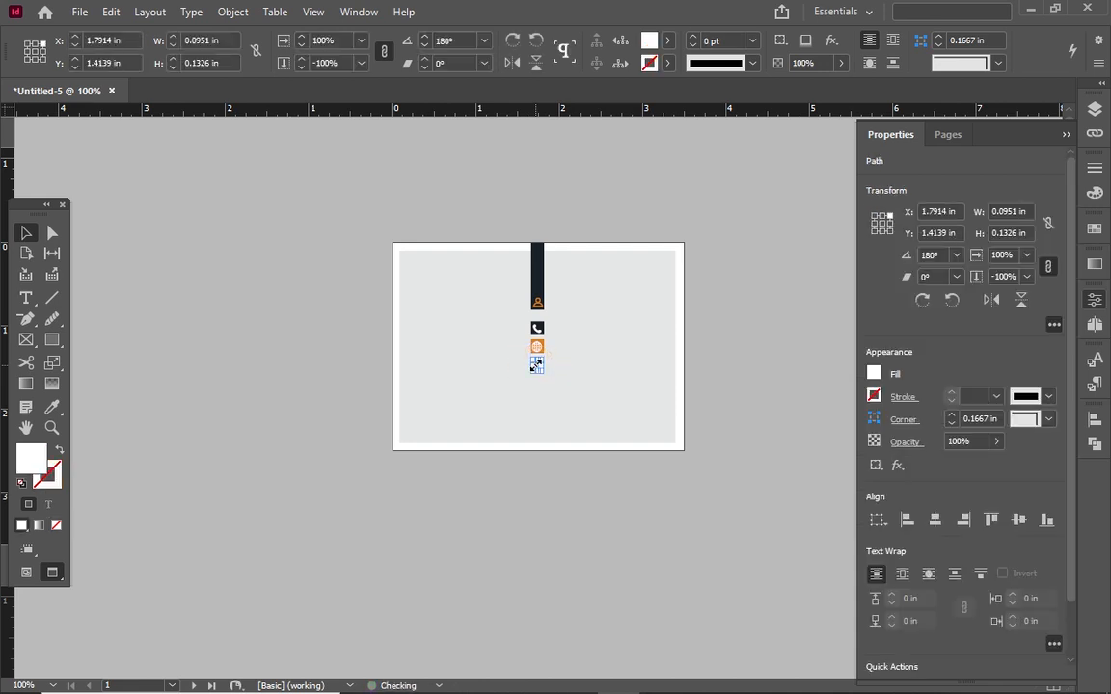
pyautogui.click(572, 377)
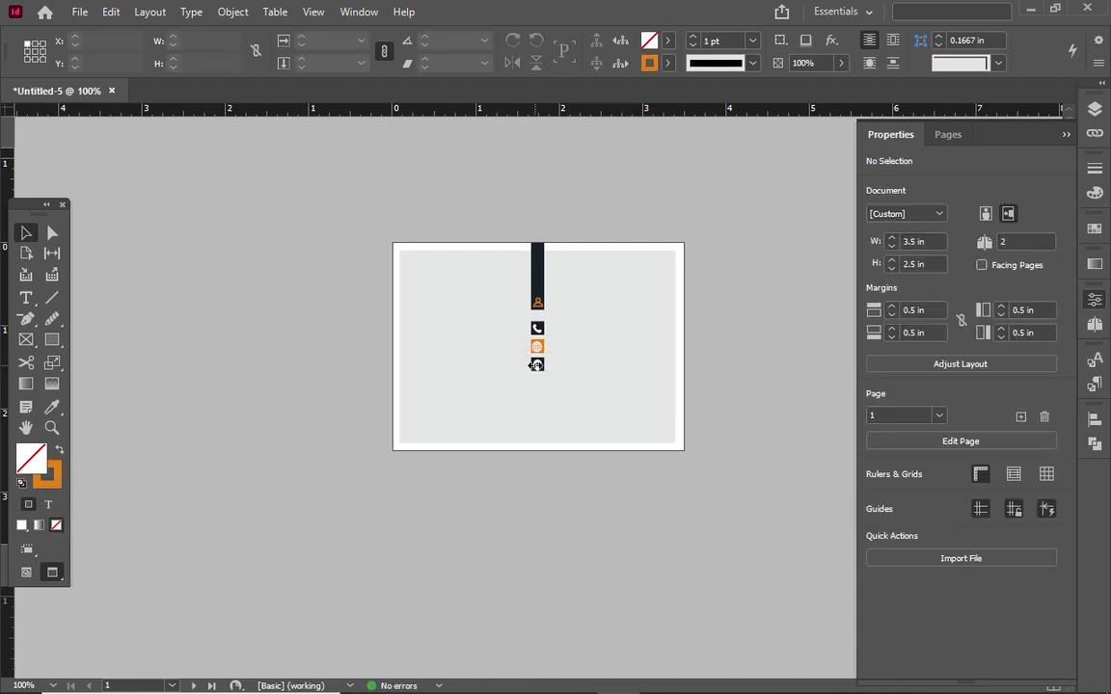
pyautogui.click(536, 365)
pyautogui.press('Up')
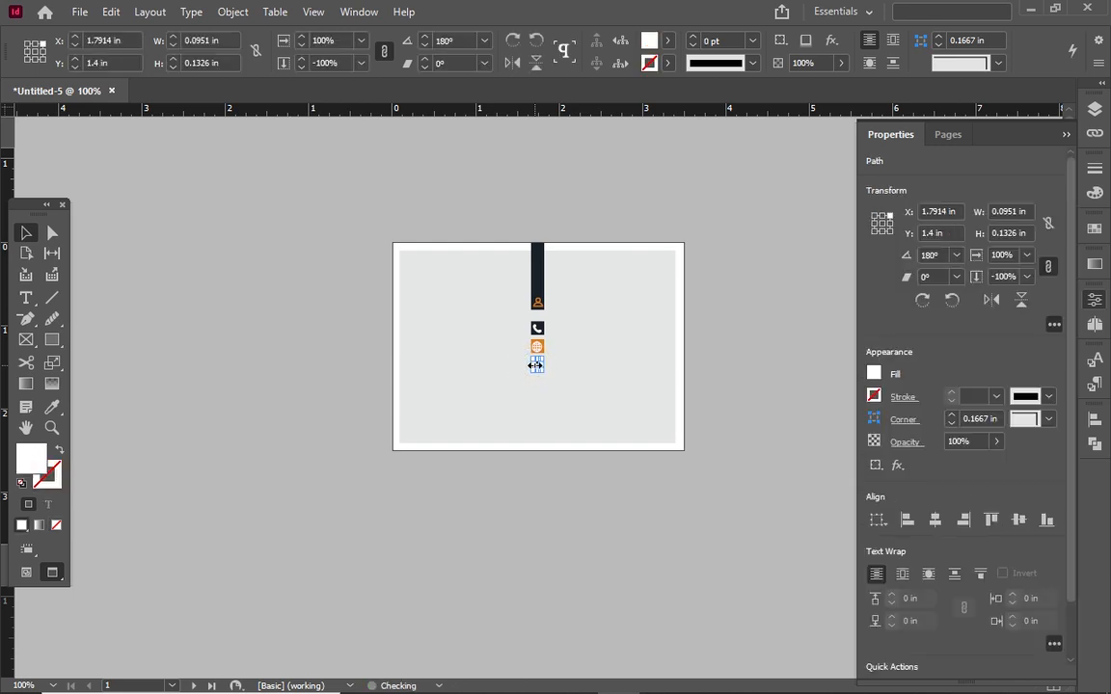
pyautogui.click(582, 390)
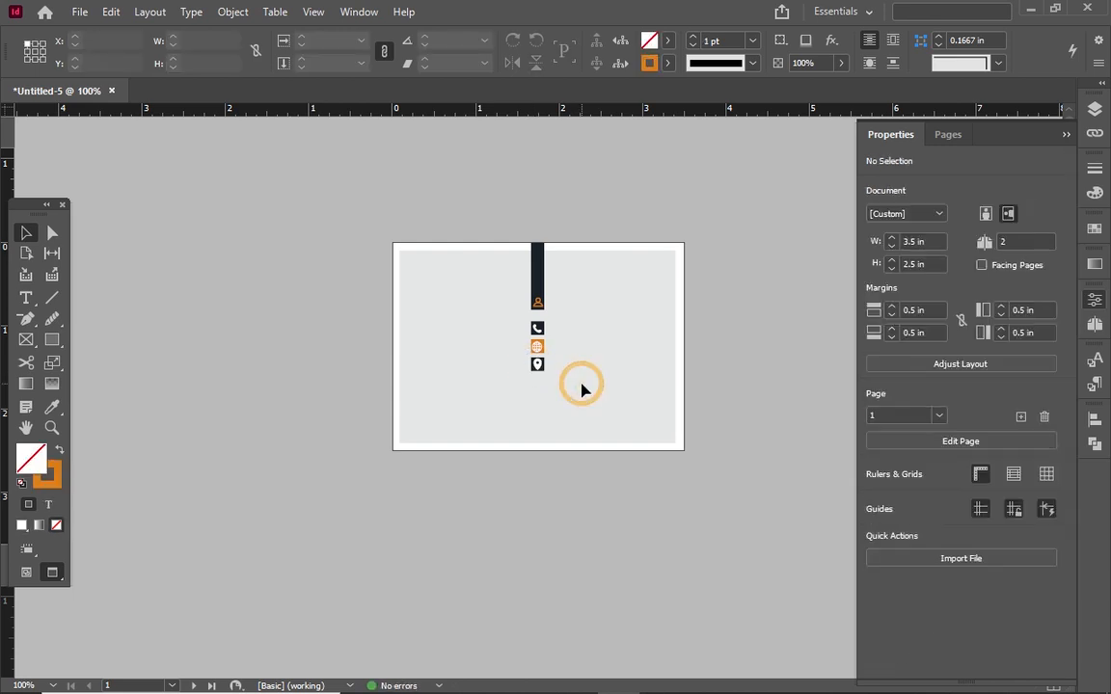
pyautogui.click(537, 365)
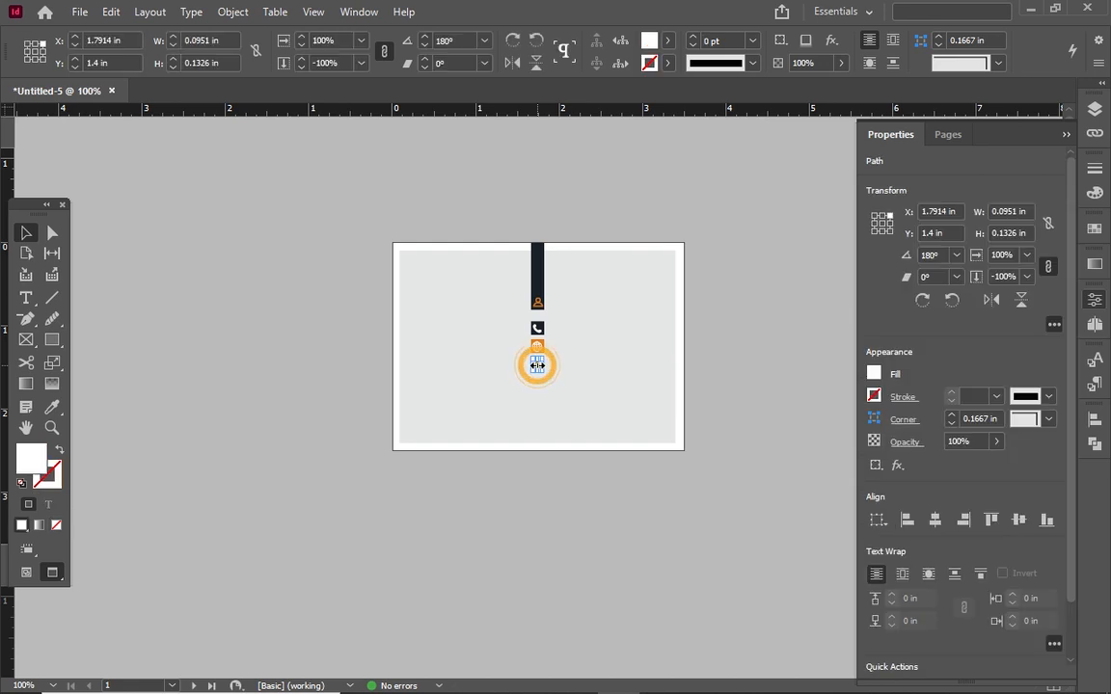
pyautogui.moveTo(541, 374); pyautogui.dragTo(541, 367)
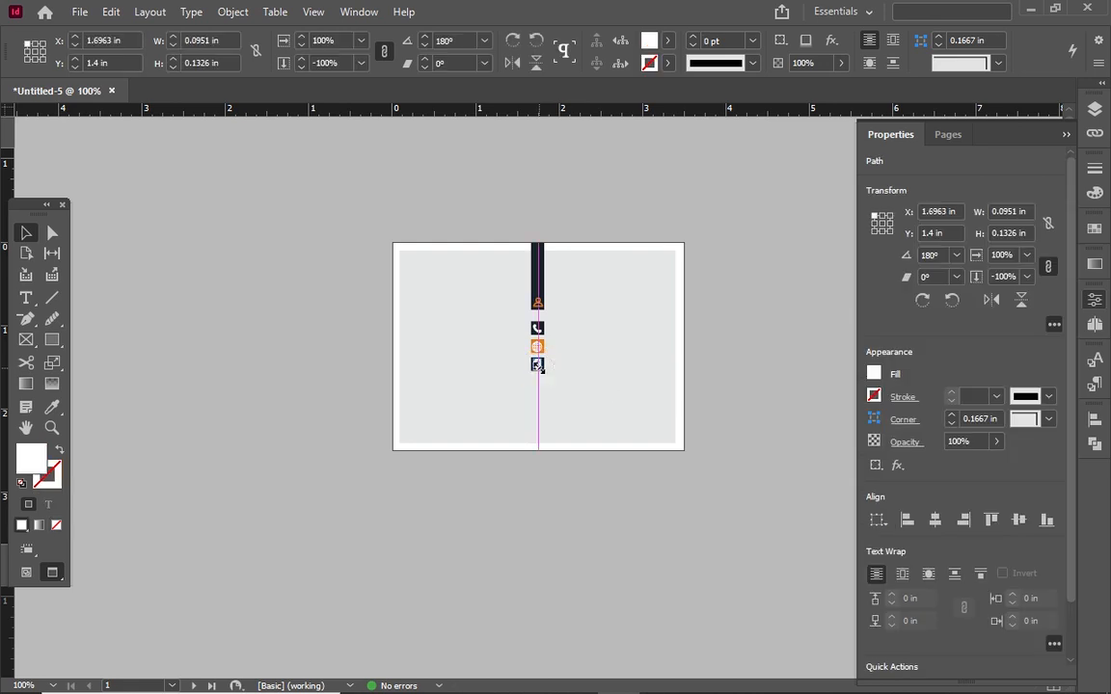
pyautogui.click(567, 378)
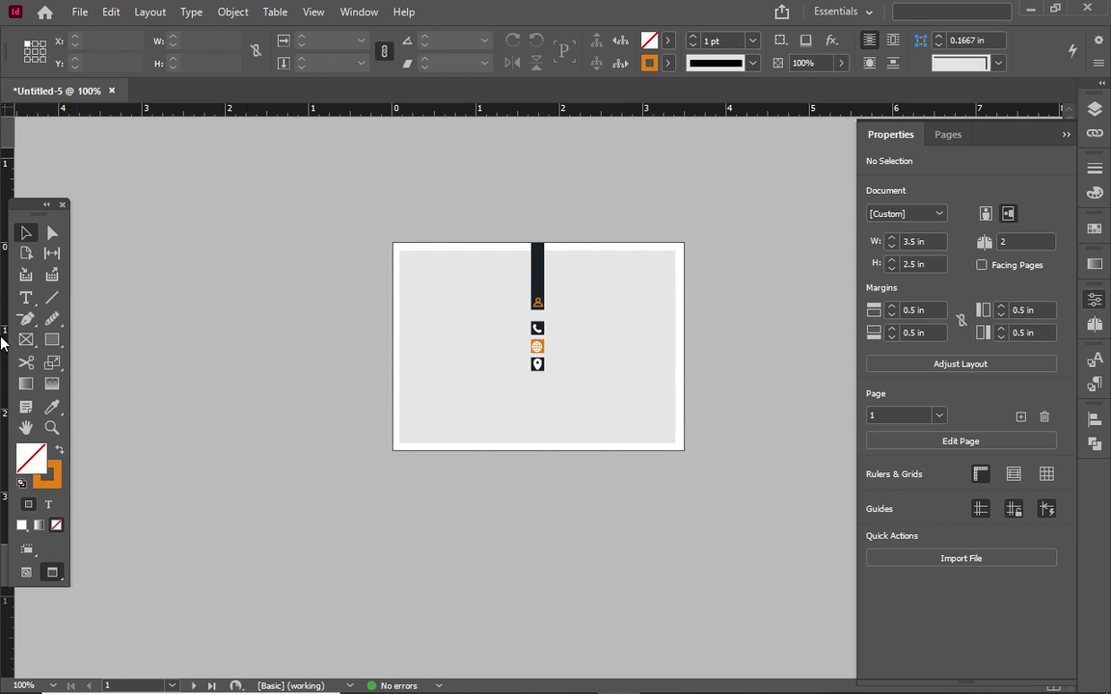
pyautogui.hotkey('ctrl', '=')
# Draw a text frame beside the dark bar and type 'YOUR NAME'
pyautogui.press('t')
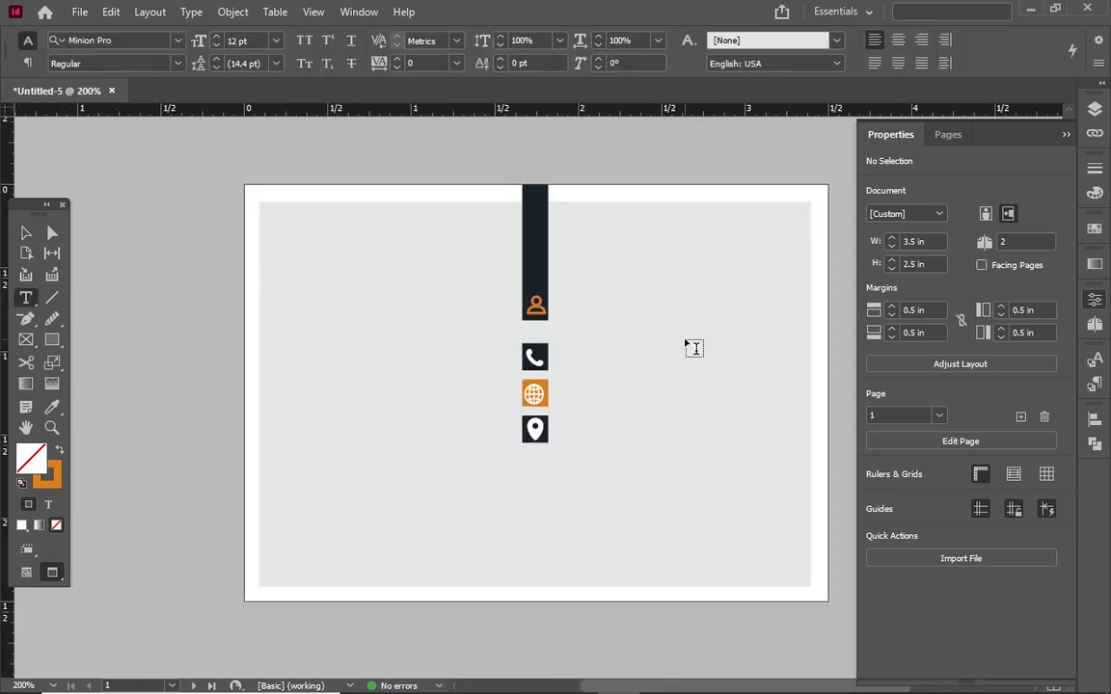
pyautogui.moveTo(555, 268); pyautogui.dragTo(803, 321)
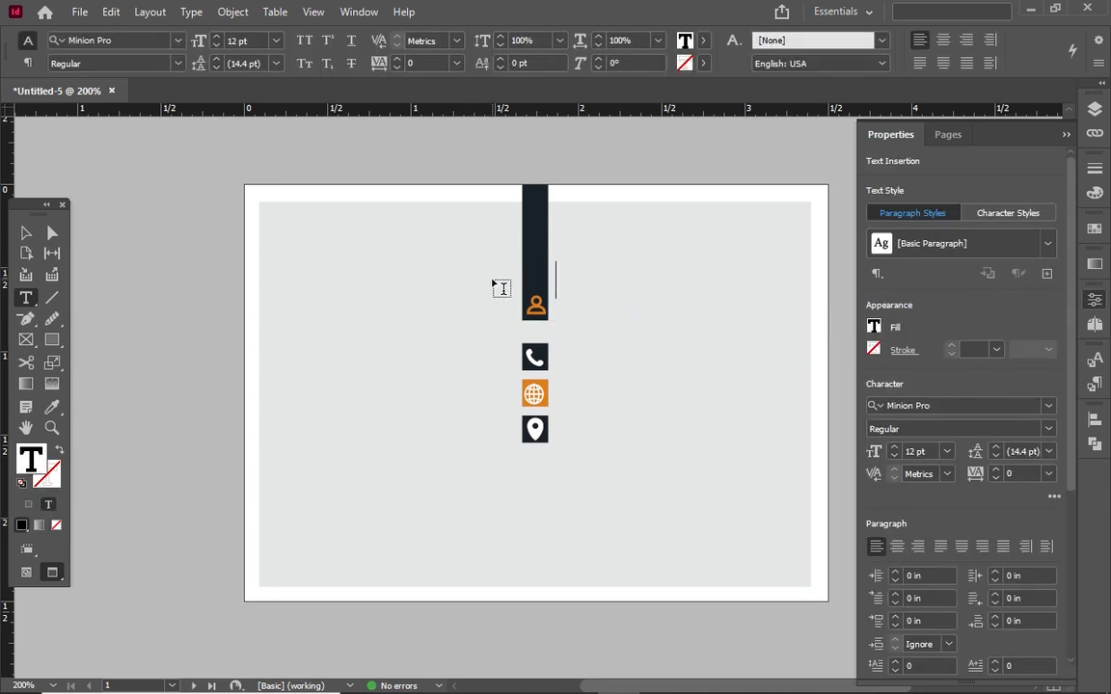
pyautogui.write('y')
pyautogui.press('BackSpace')
pyautogui.write('YYOUR NAME')
# Set YOUR in Myriad Pro Bold and NAME in Myriad Pro Regular
pyautogui.doubleClick(573, 281)
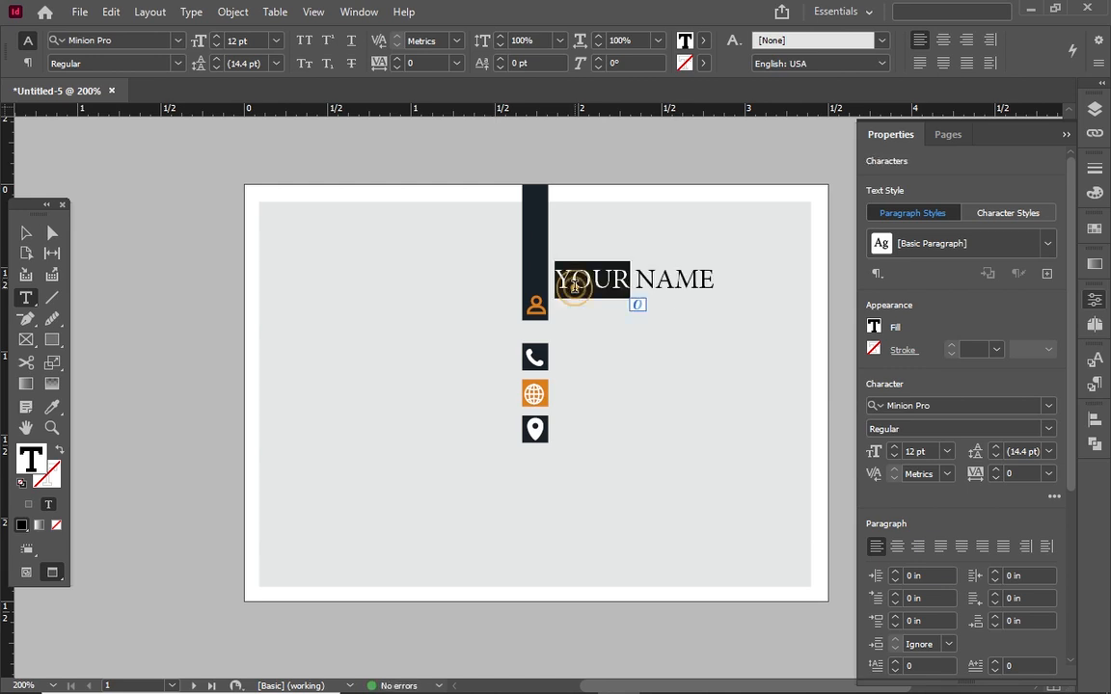
pyautogui.tripleClick(574, 281)
pyautogui.click(111, 41)
pyautogui.write('MYRA')
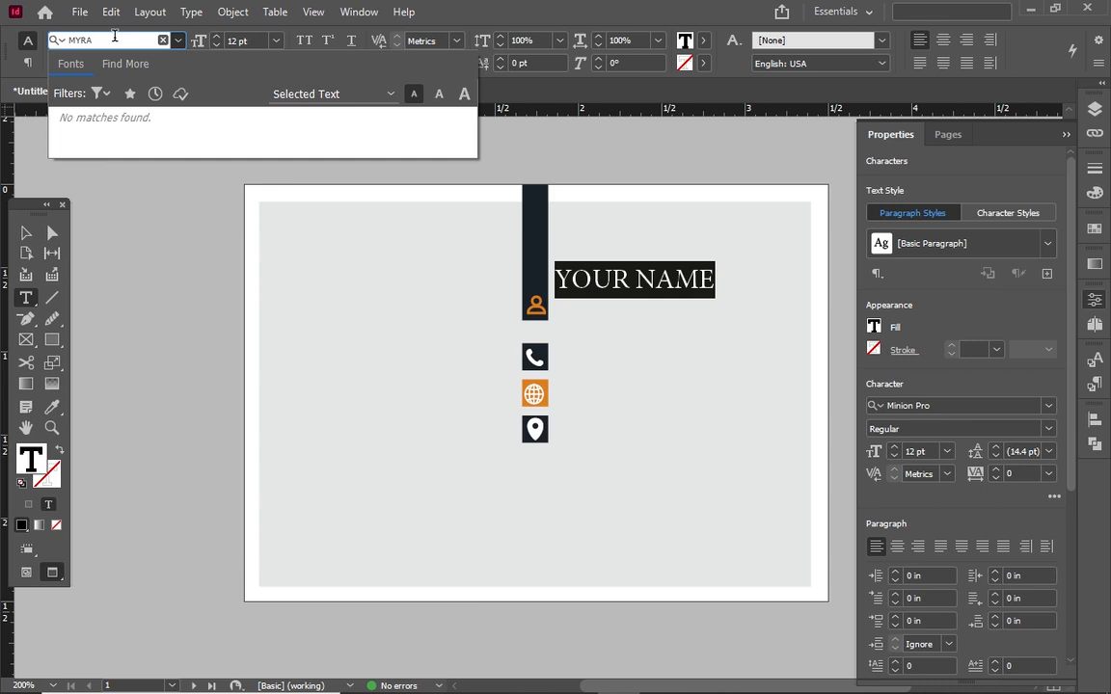
pyautogui.press('BackSpace')
pyautogui.write('I')
pyautogui.click(72, 108)
pyautogui.click(632, 280)
pyautogui.doubleClick(617, 280)
pyautogui.doubleClick(670, 280)
pyautogui.click(177, 62)
pyautogui.click(146, 84)
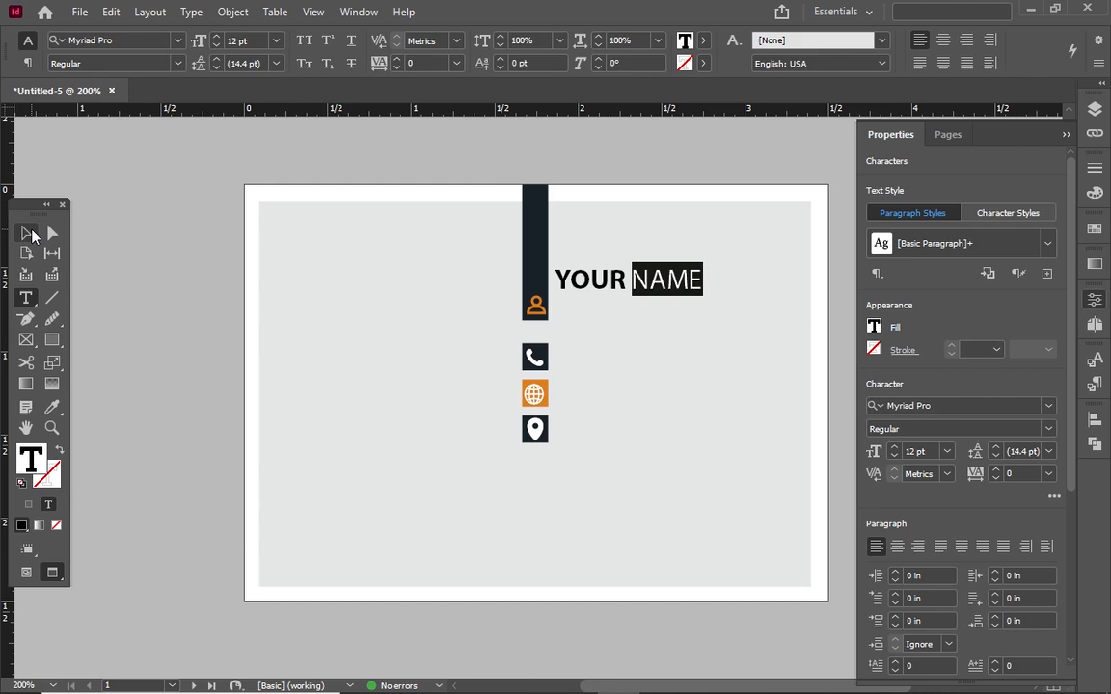
# Raise the tracking of the whole YOUR NAME line to 90
pyautogui.click(26, 232)
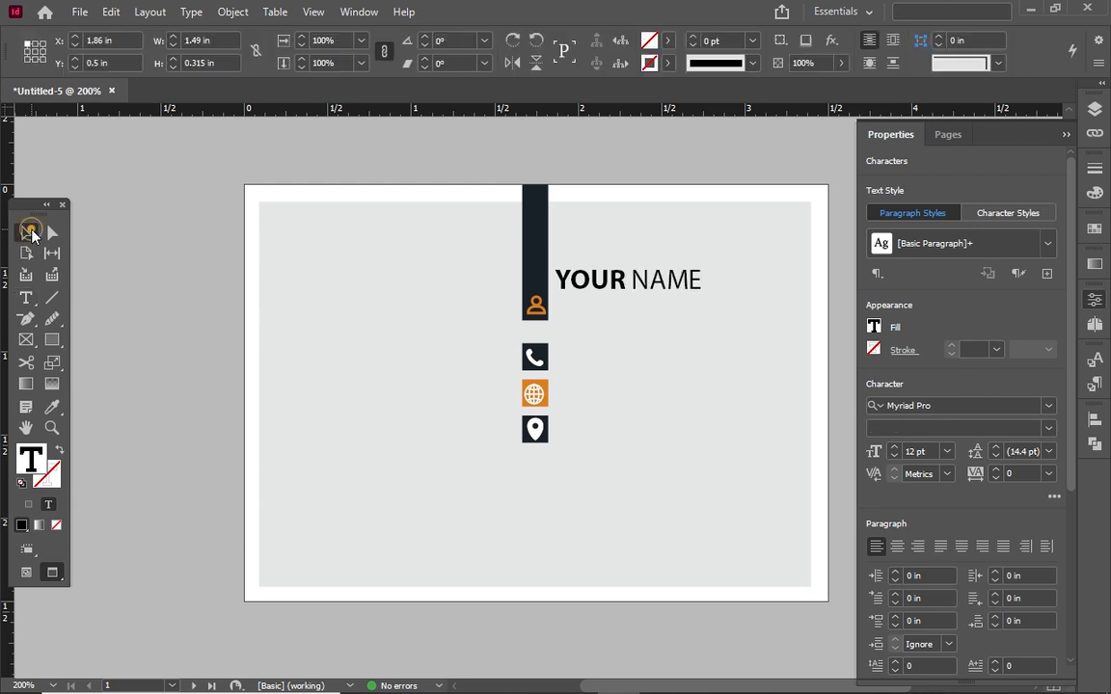
pyautogui.click(691, 278)
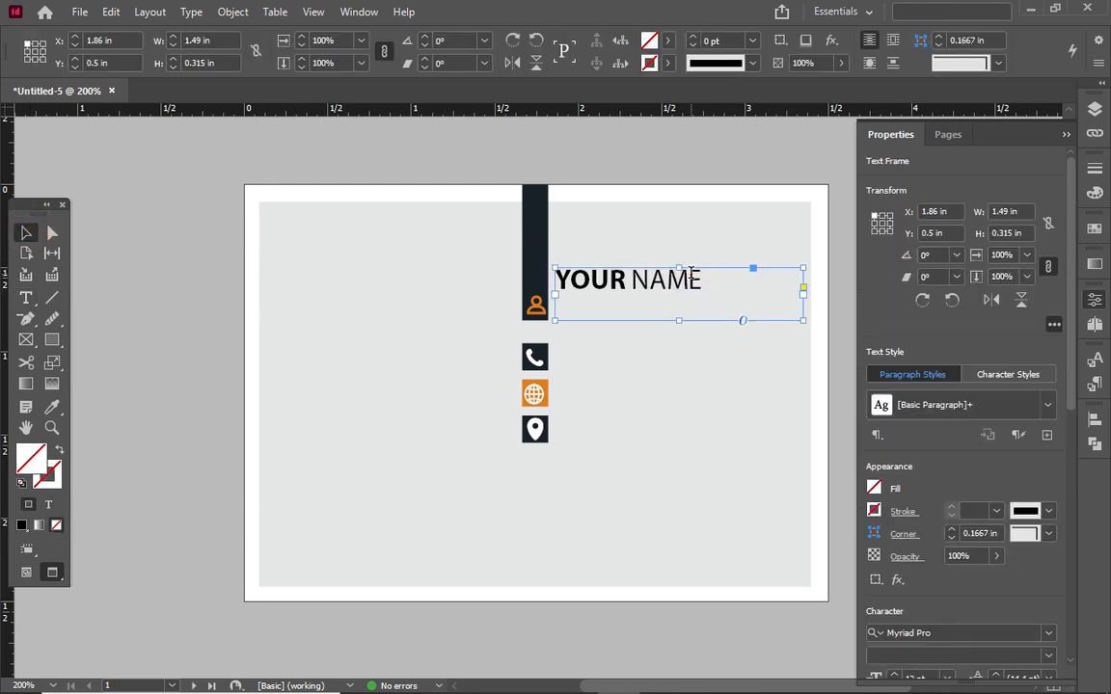
pyautogui.doubleClick(690, 277)
pyautogui.hotkey('ctrl', 'a')
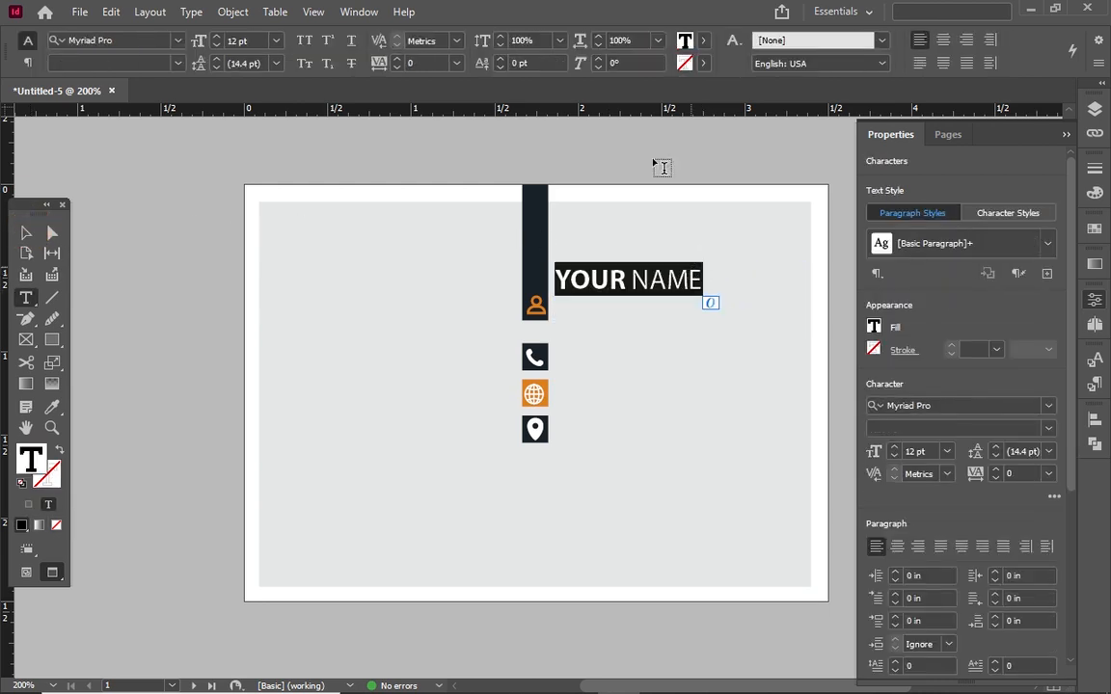
pyautogui.click(396, 59)
pyautogui.click(396, 59)
pyautogui.click(397, 59)
pyautogui.click(396, 59)
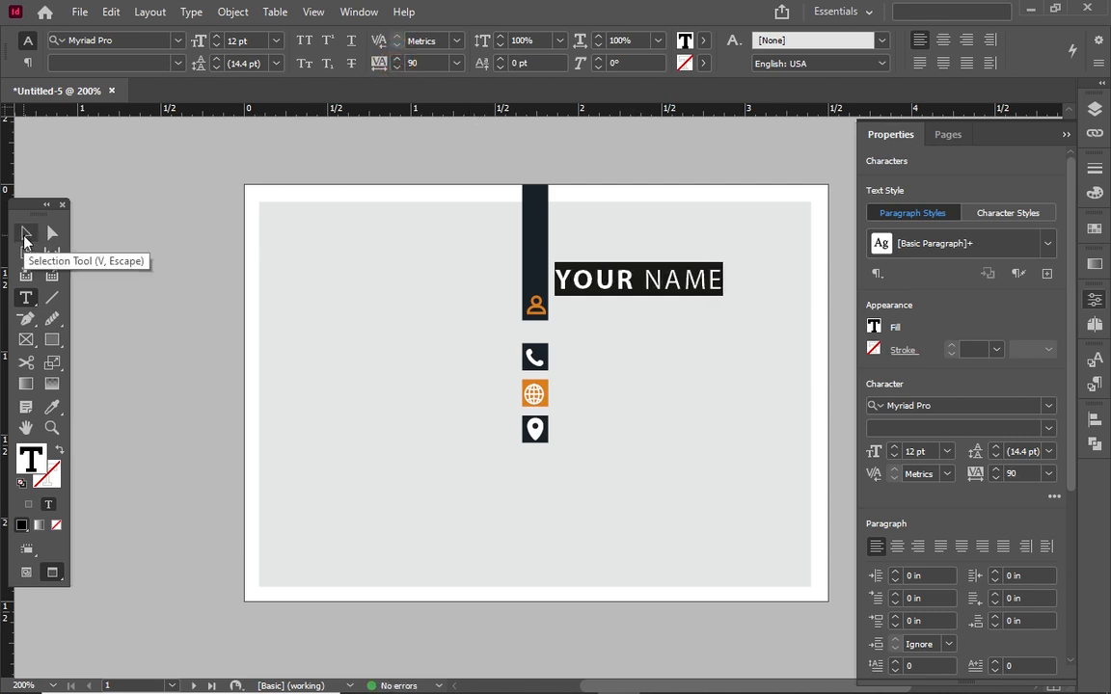
# Shrink the name frame's height to fit the text and cancel the Save As dialog
pyautogui.click(26, 233)
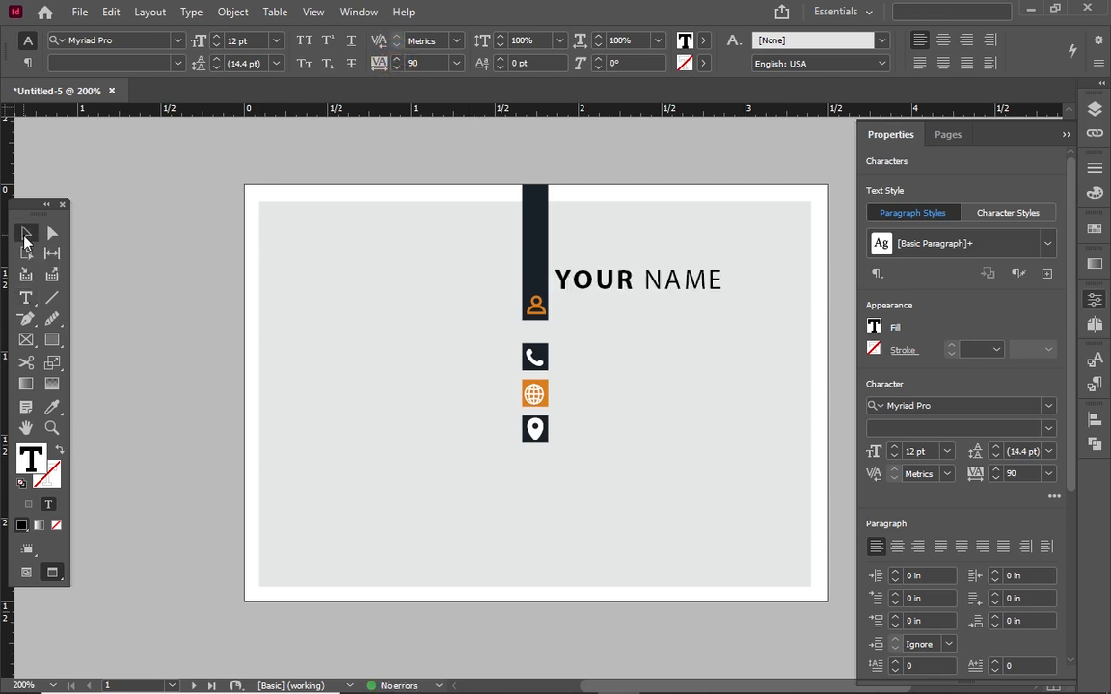
pyautogui.moveTo(683, 328); pyautogui.dragTo(658, 307)
pyautogui.doubleClick(658, 307)
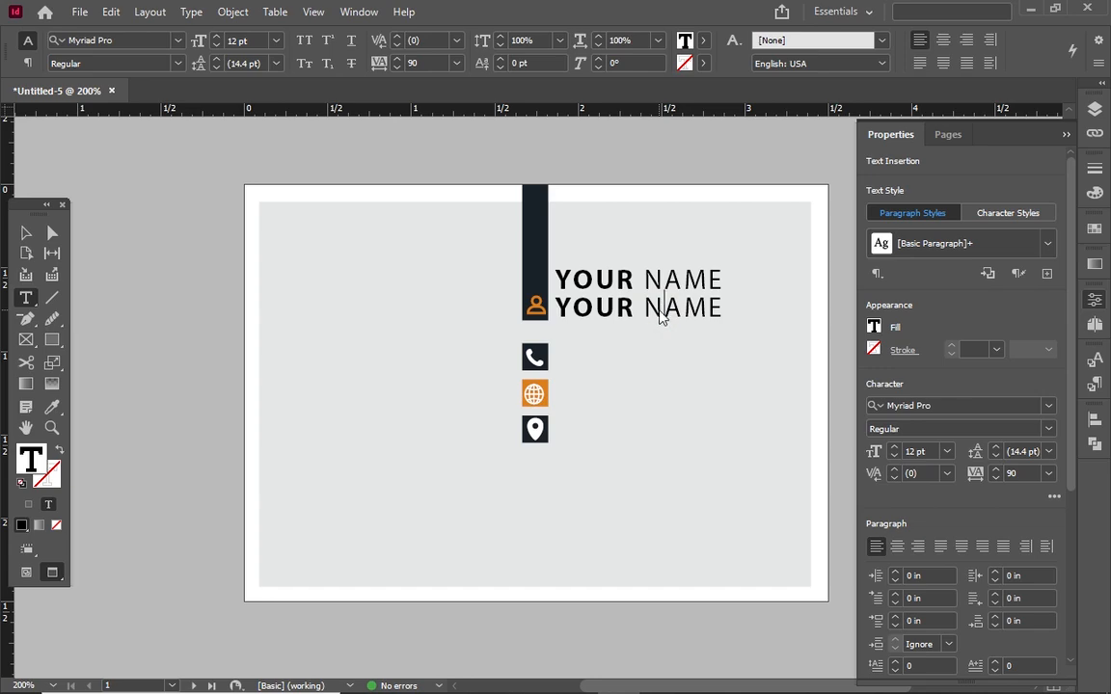
pyautogui.hotkey('ctrl', 's')
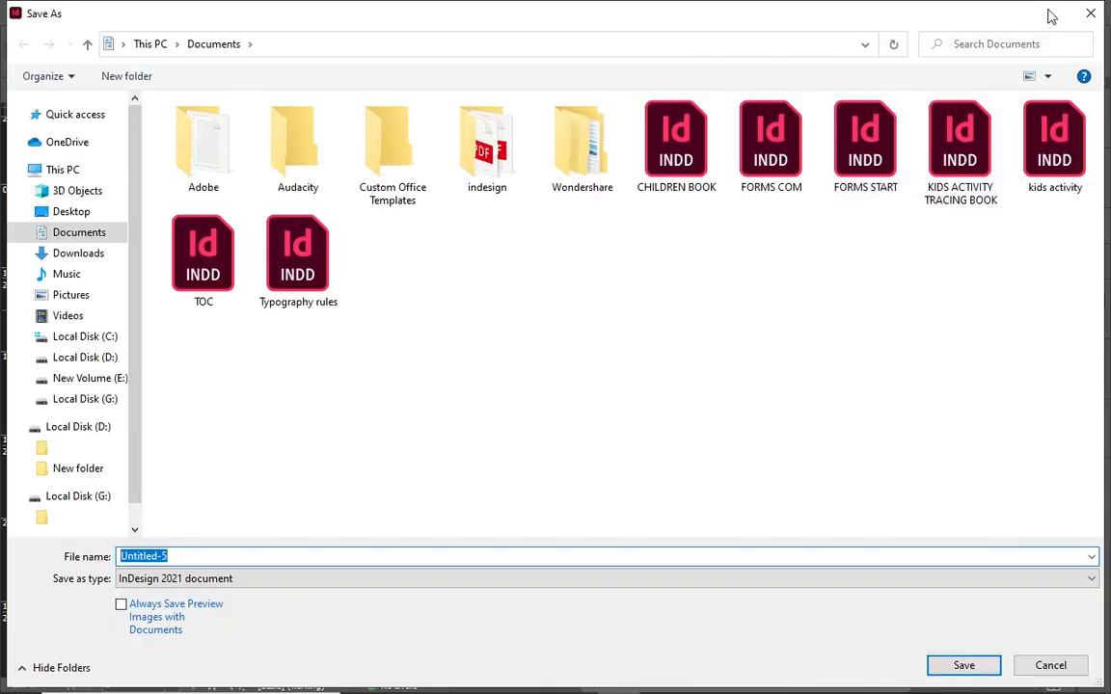
pyautogui.click(1093, 13)
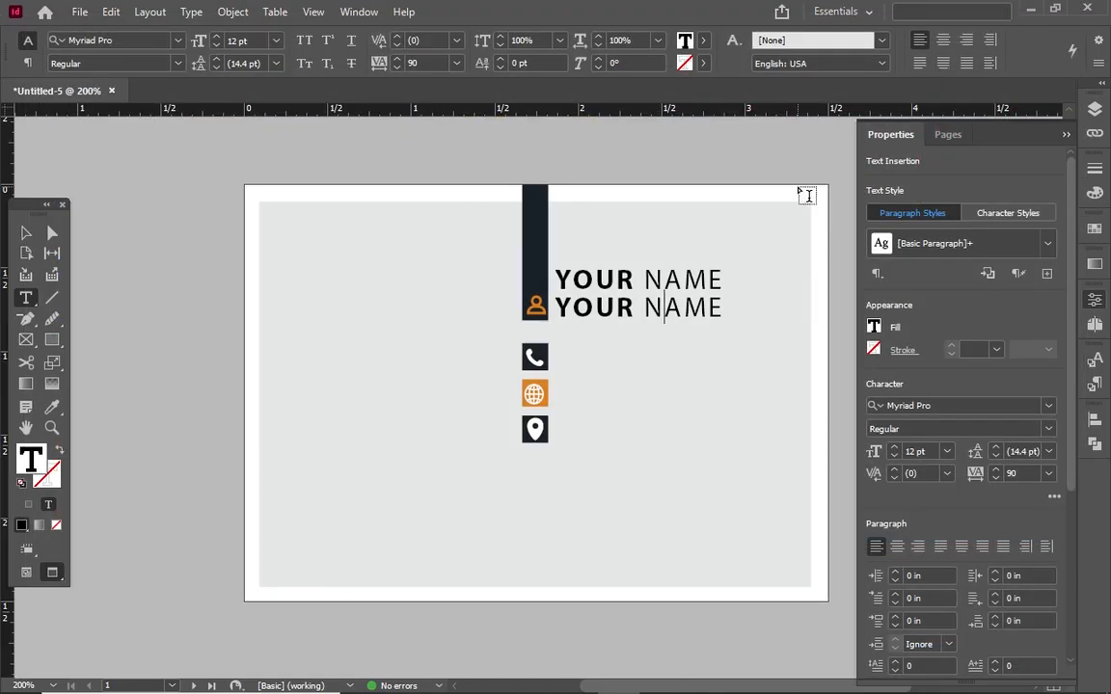
# Replace the lower line with 'Teacher' in Italic at 9 pt
pyautogui.hotkey('ctrl', 'a')
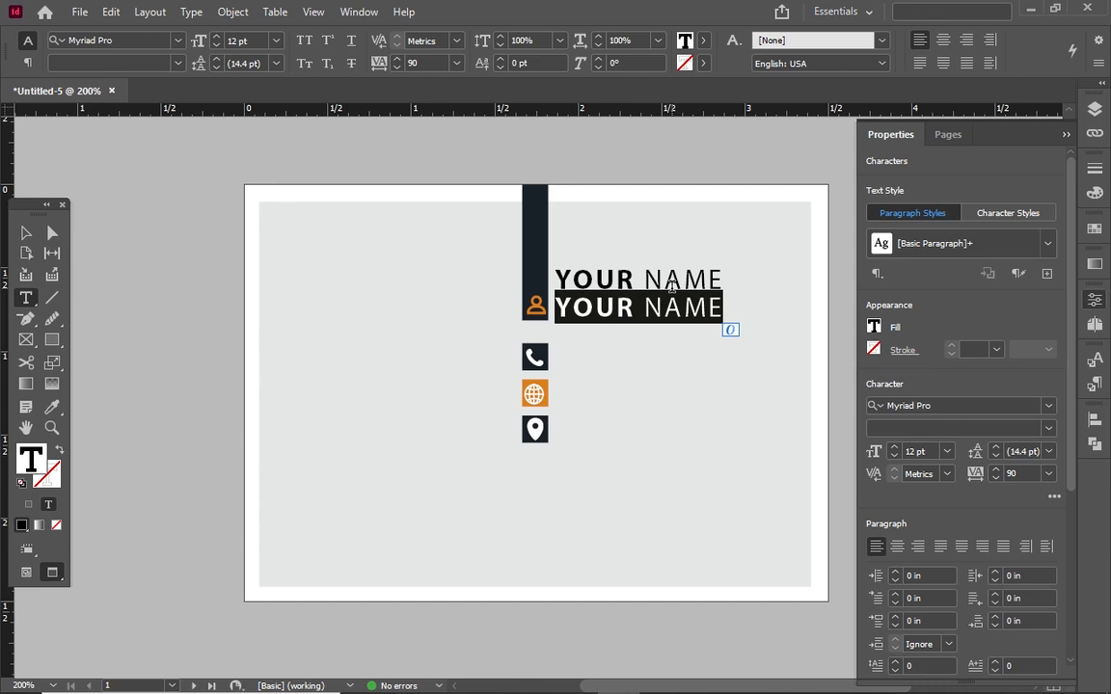
pyautogui.write('Teacher')
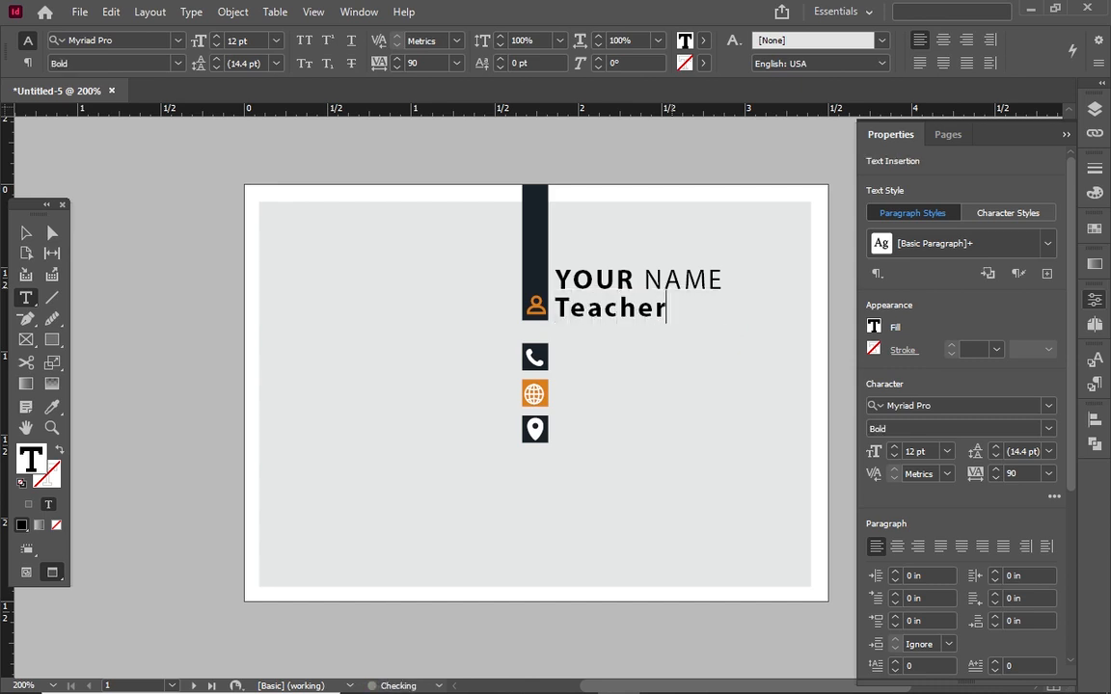
pyautogui.hotkey('shift', 'Home')
pyautogui.click(161, 60)
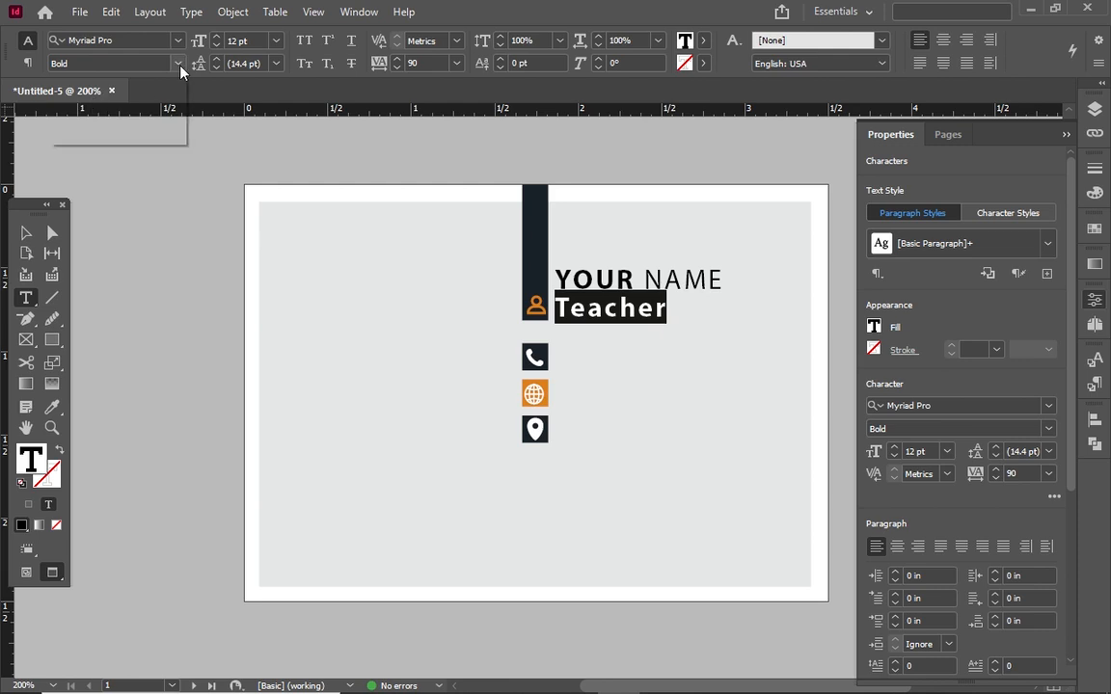
pyautogui.click(121, 96)
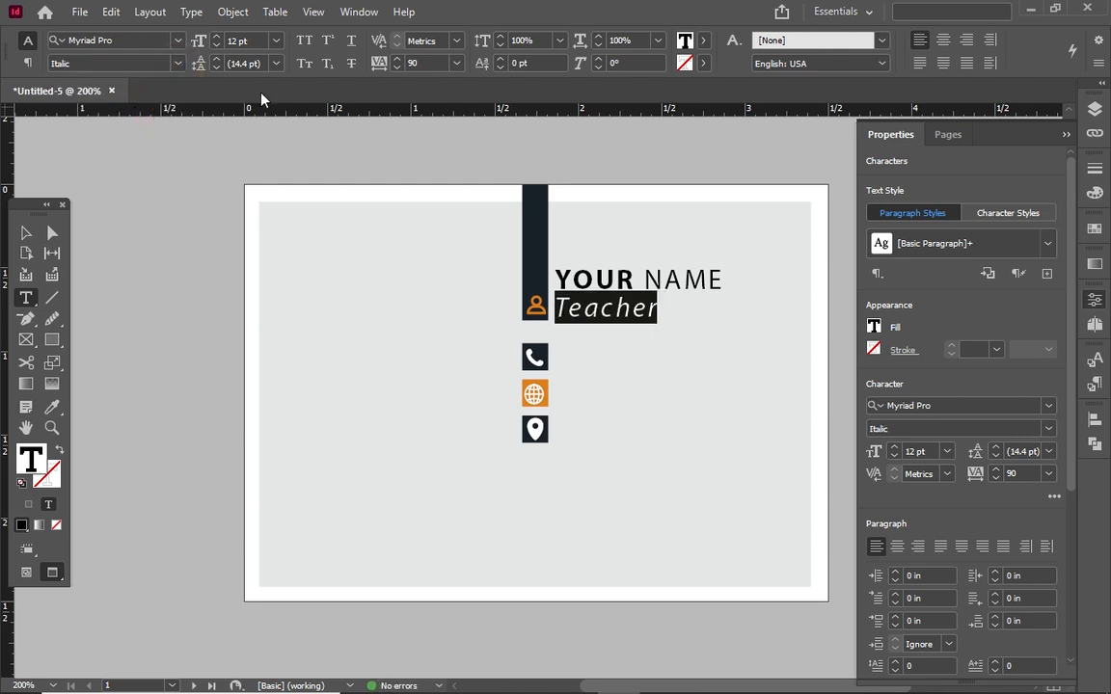
pyautogui.click(215, 46)
pyautogui.click(215, 47)
pyautogui.click(215, 47)
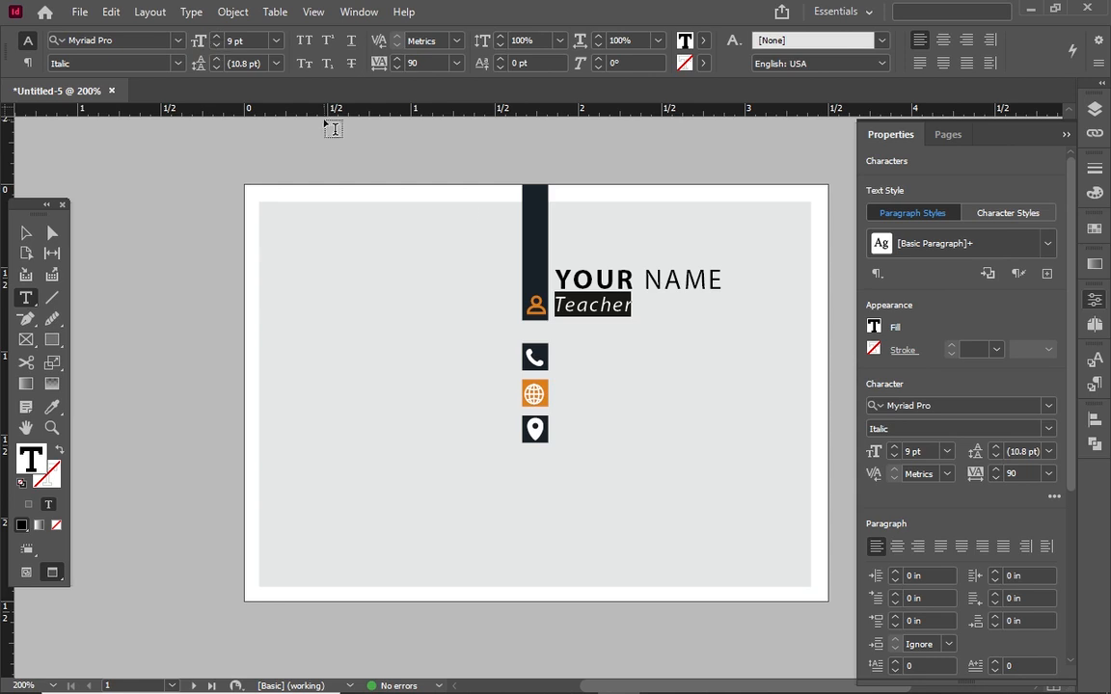
# Nudge the Teacher frame slightly down and colour the text orange
pyautogui.click(26, 232)
pyautogui.press('Down')
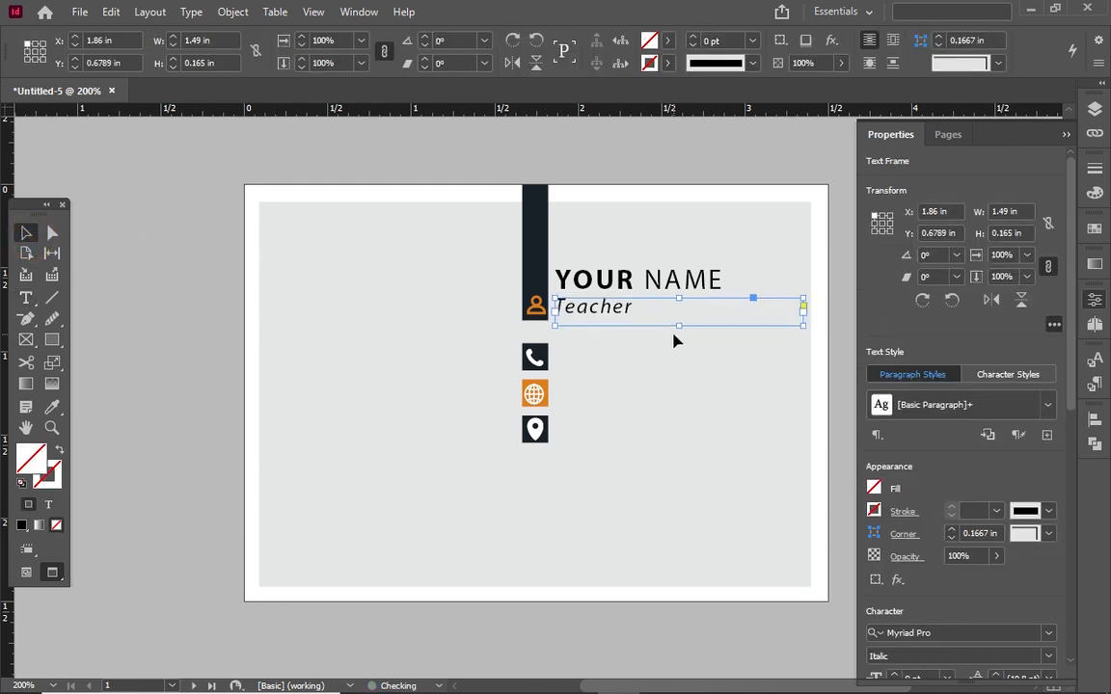
pyautogui.doubleClick(624, 313)
pyautogui.doubleClick(625, 311)
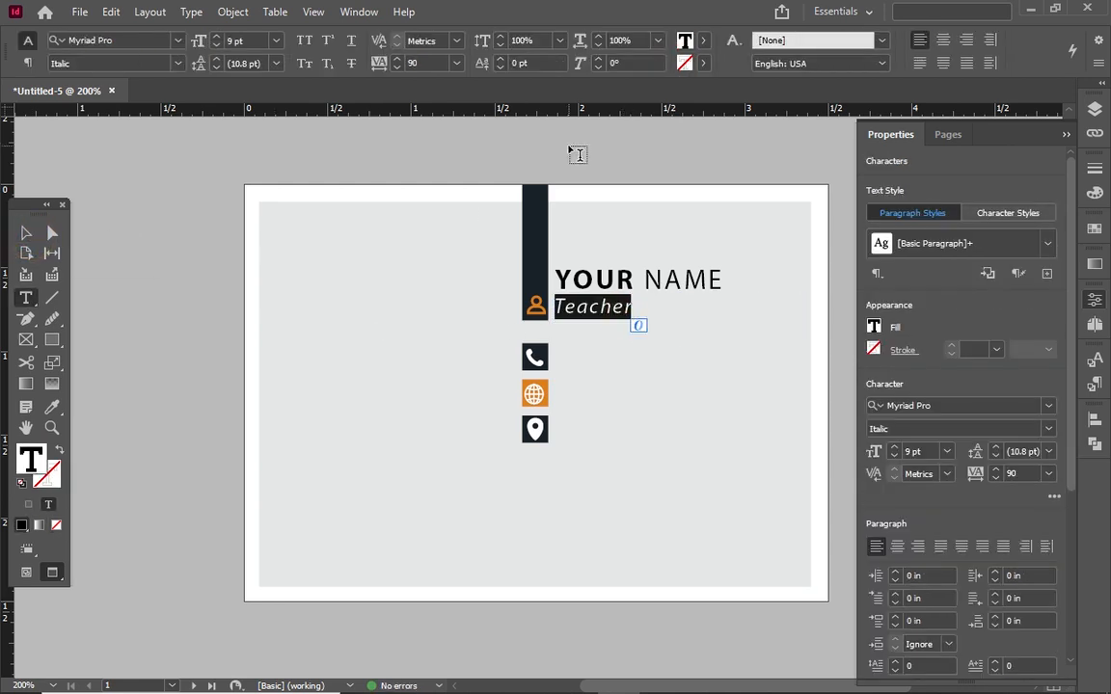
pyautogui.click(703, 41)
pyautogui.click(563, 212)
pyautogui.press('Escape')
pyautogui.click(52, 298)
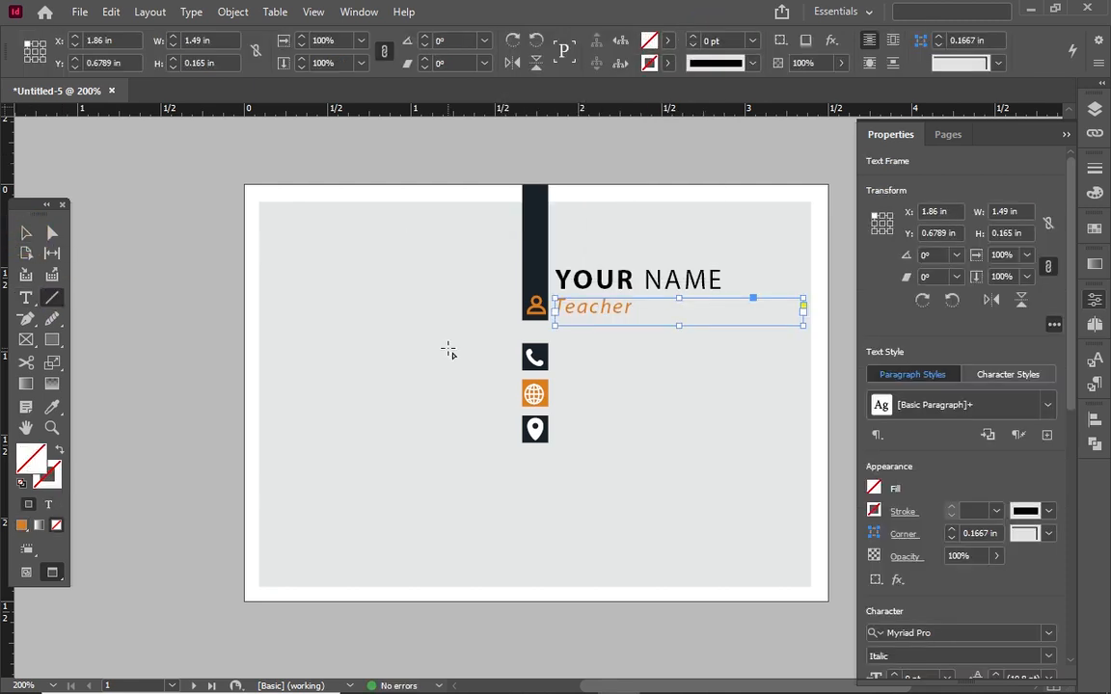
pyautogui.click(678, 351)
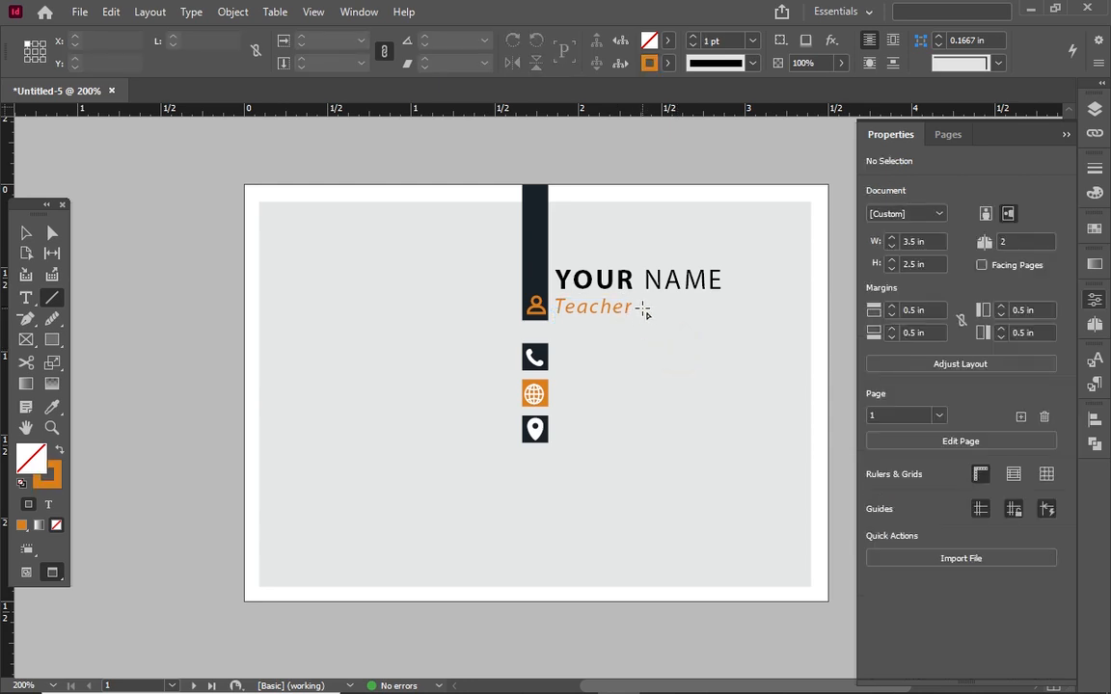
# Draw a short horizontal line right of Teacher with the C=81 M=70 Y=58 K=70 navy stroke
pyautogui.moveTo(643, 308); pyautogui.dragTo(724, 306)
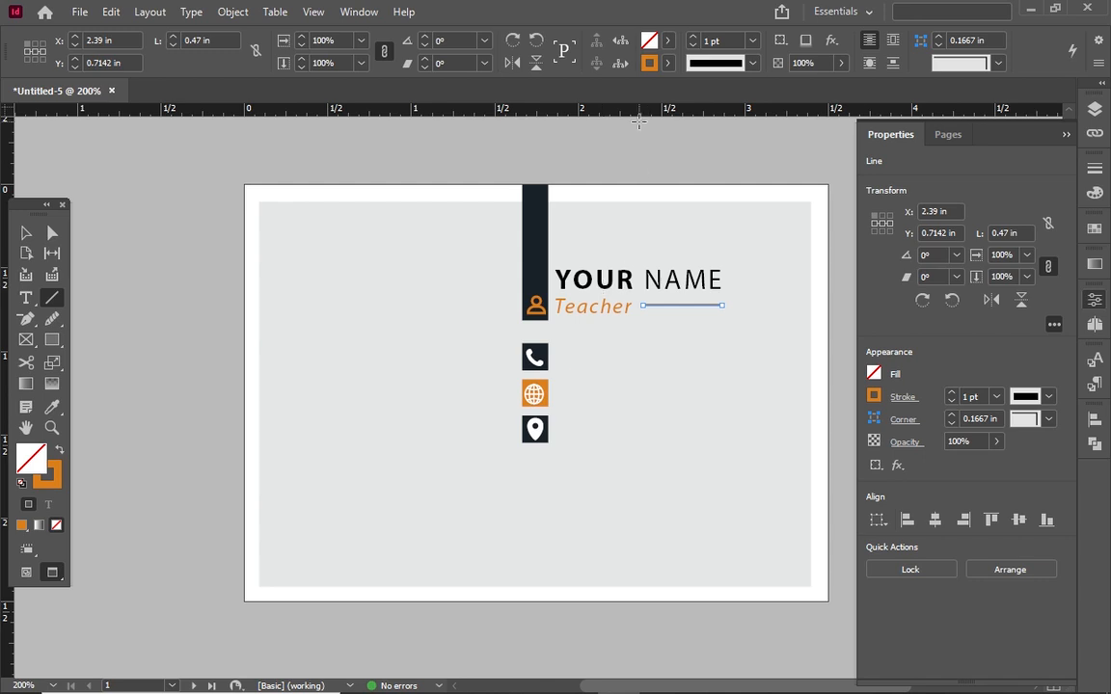
pyautogui.click(668, 61)
pyautogui.scroll(-3, 548, 226)
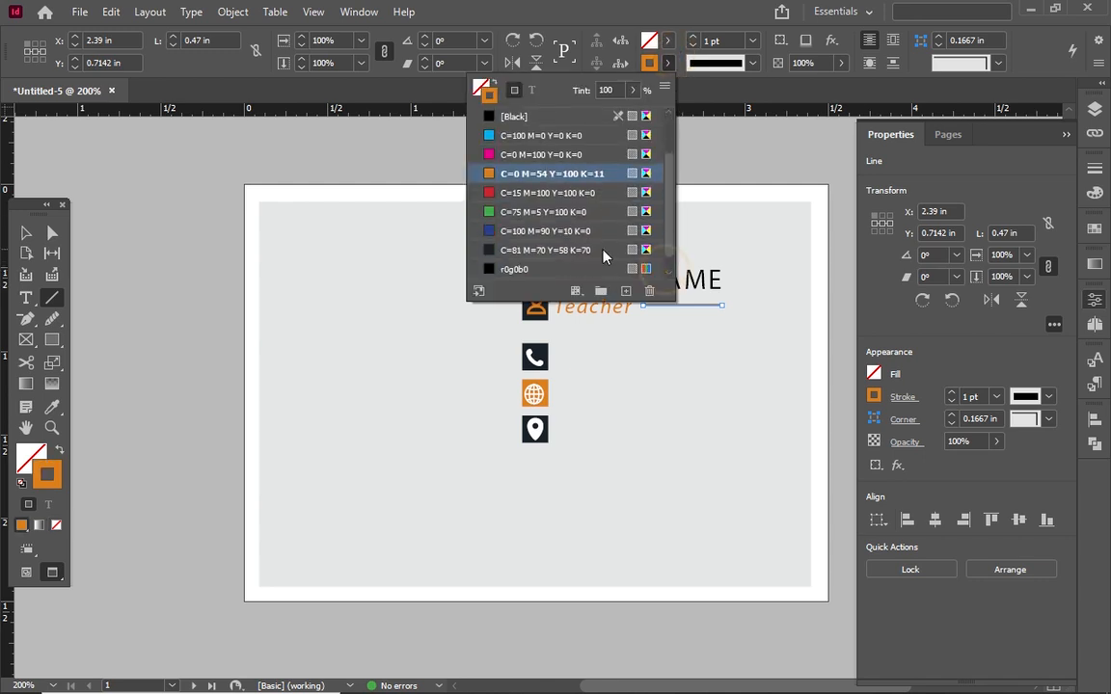
pyautogui.click(551, 250)
pyautogui.click(27, 232)
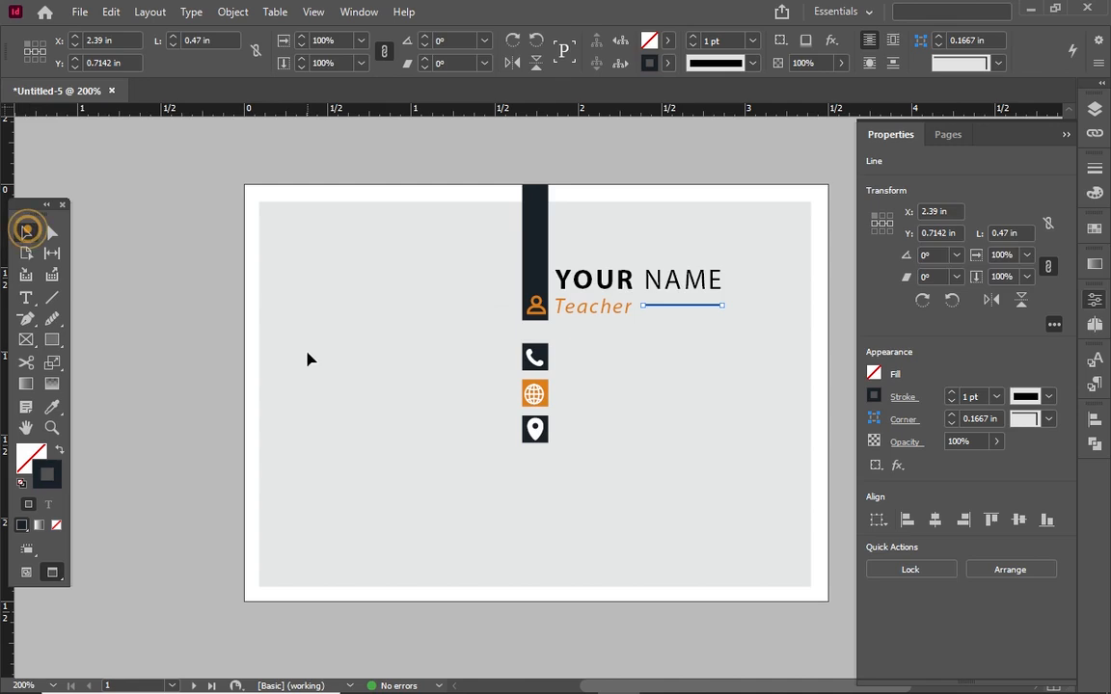
pyautogui.click(308, 358)
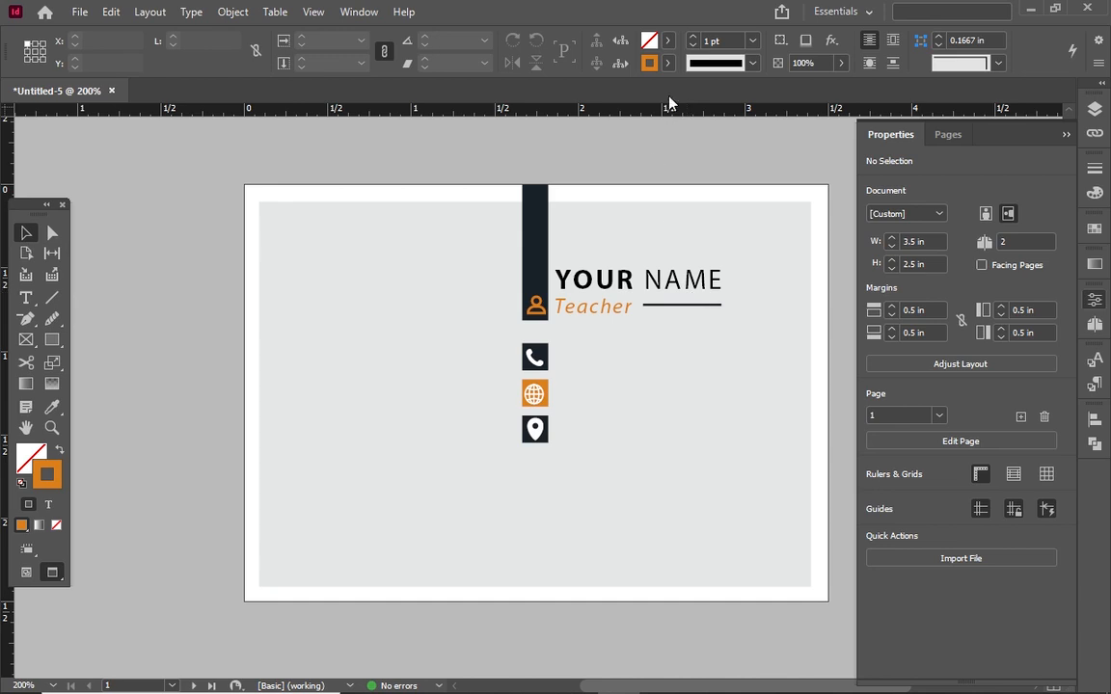
pyautogui.click(693, 45)
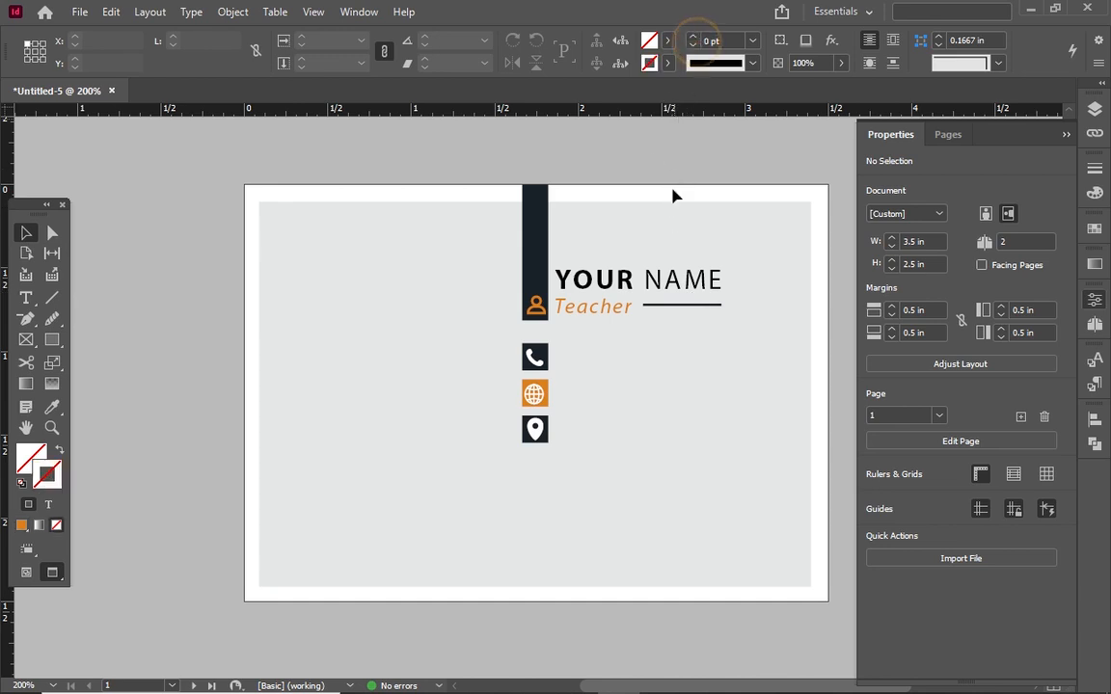
pyautogui.click(661, 305)
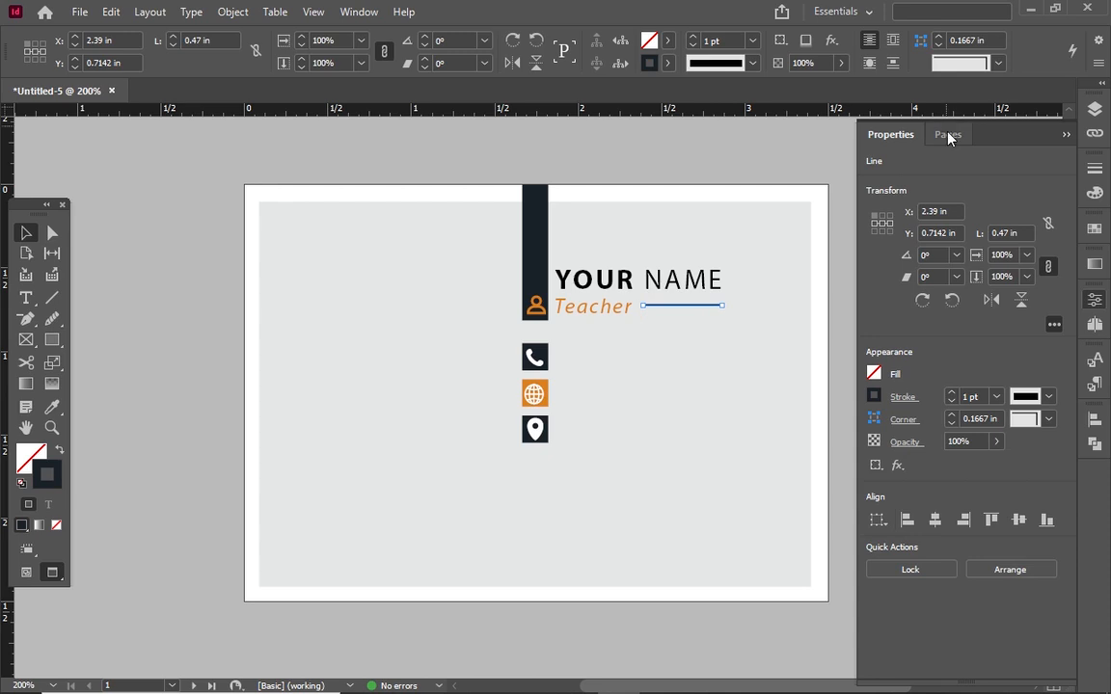
# Set the stroke weight of the line beside Teacher to 0.5 pt
pyautogui.click(1091, 175)
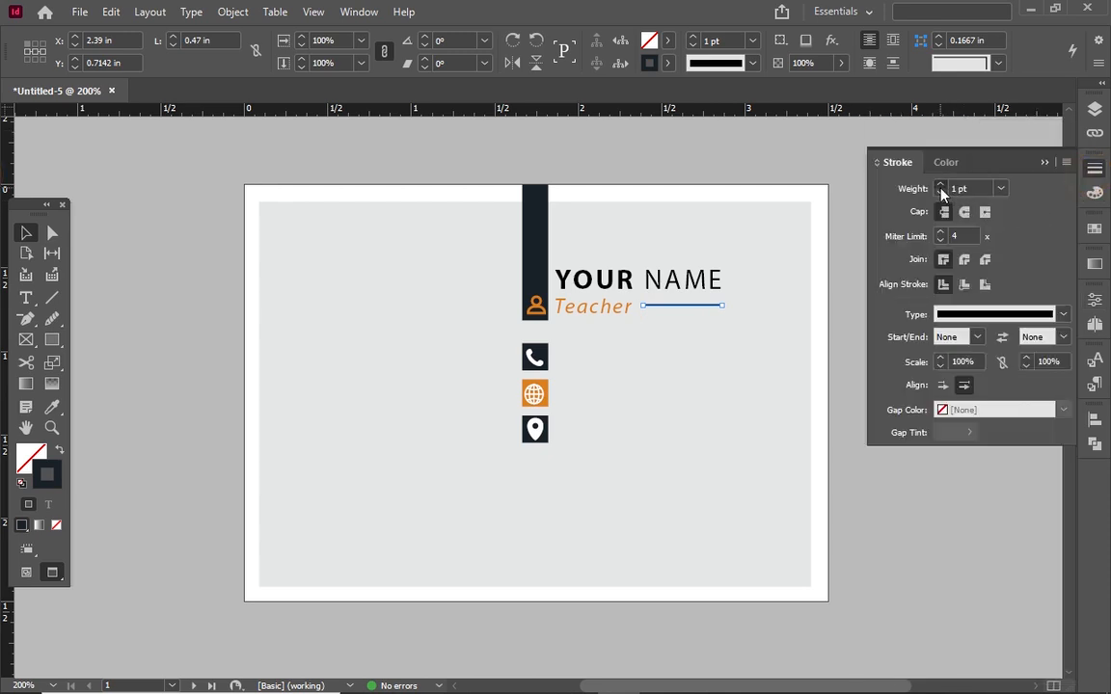
pyautogui.click(940, 187)
pyautogui.click(940, 192)
pyautogui.click(940, 192)
pyautogui.click(998, 189)
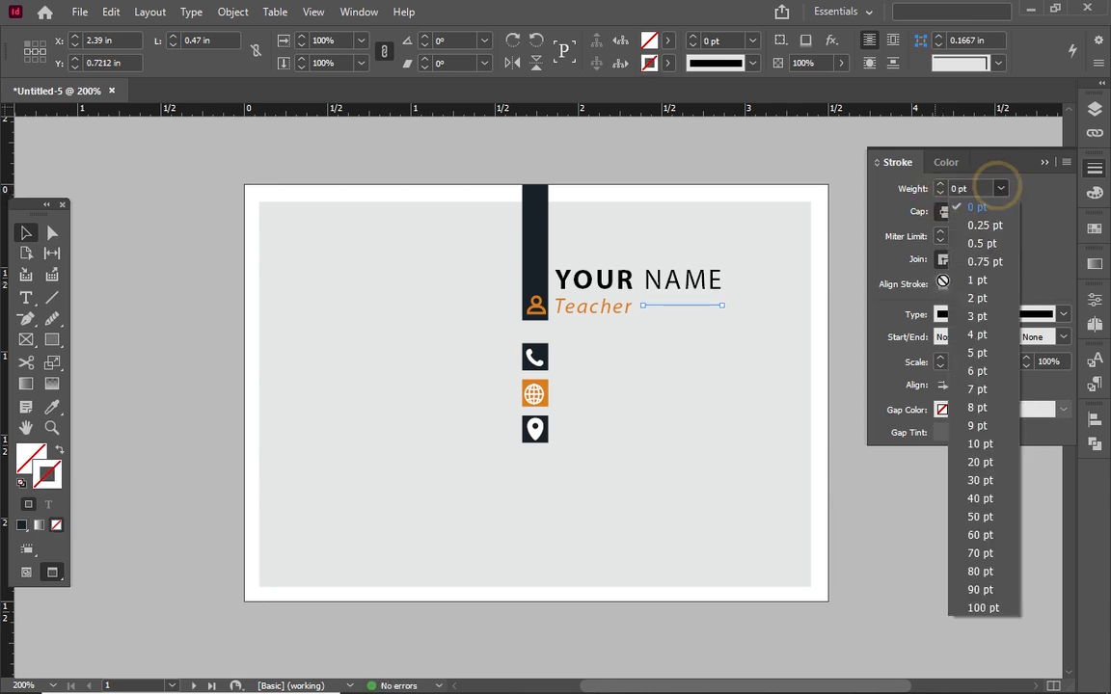
pyautogui.click(967, 244)
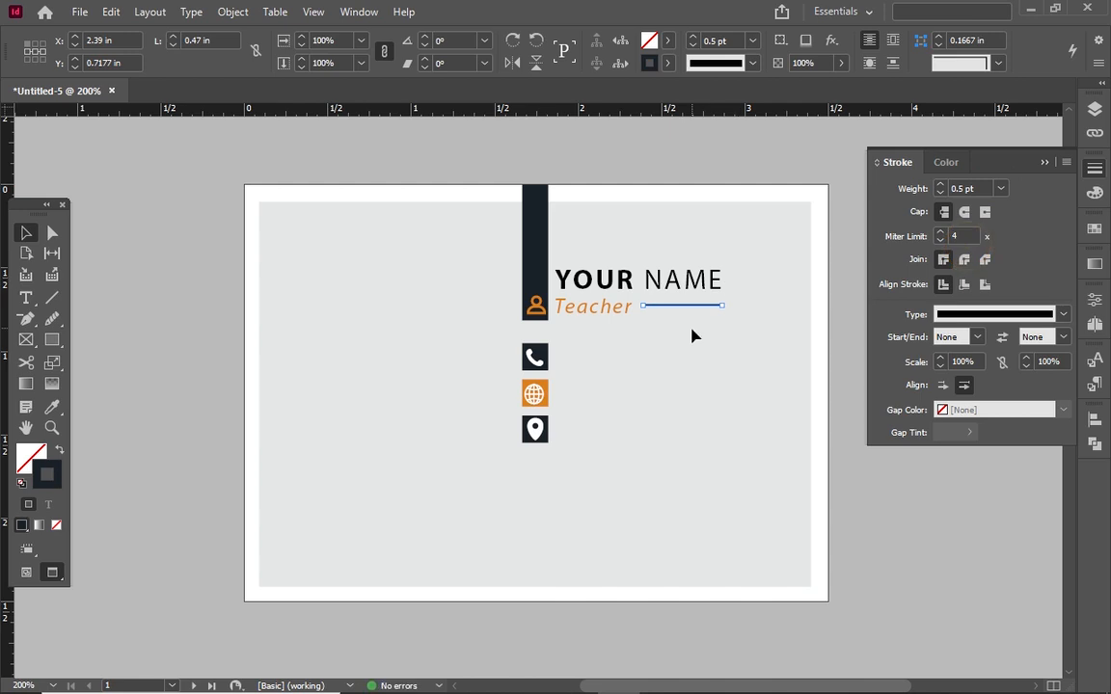
pyautogui.click(596, 382)
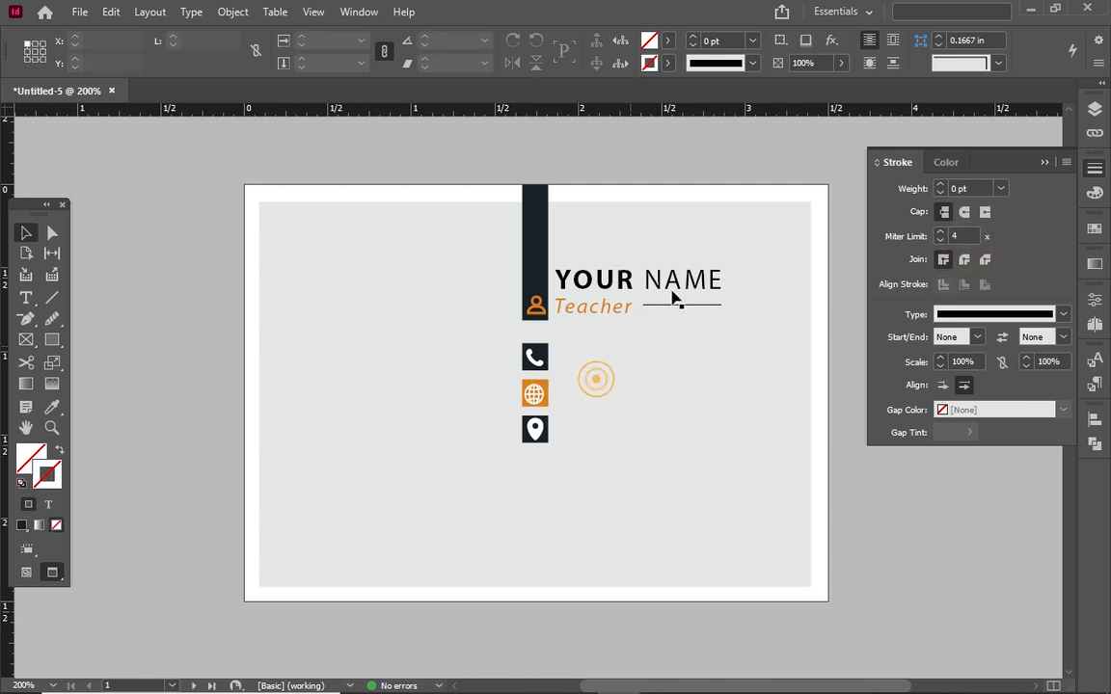
pyautogui.click(671, 307)
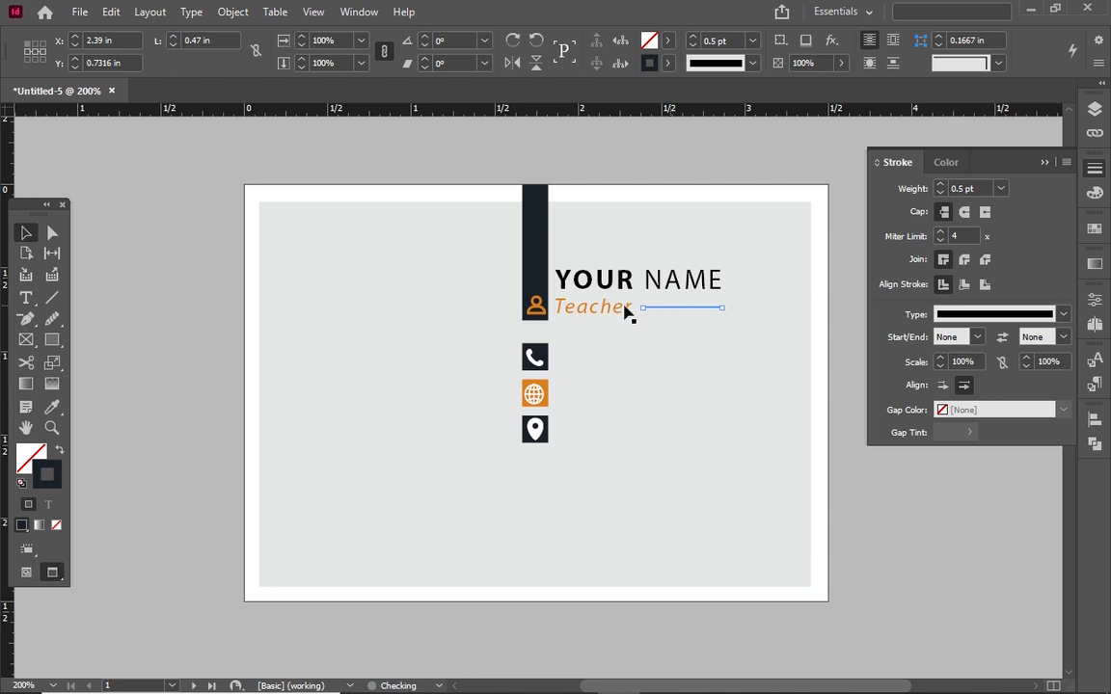
pyautogui.click(625, 312)
# Remove the extra gap between YOUR and NAME and raise the heading's tracking to 310
pyautogui.doubleClick(648, 279)
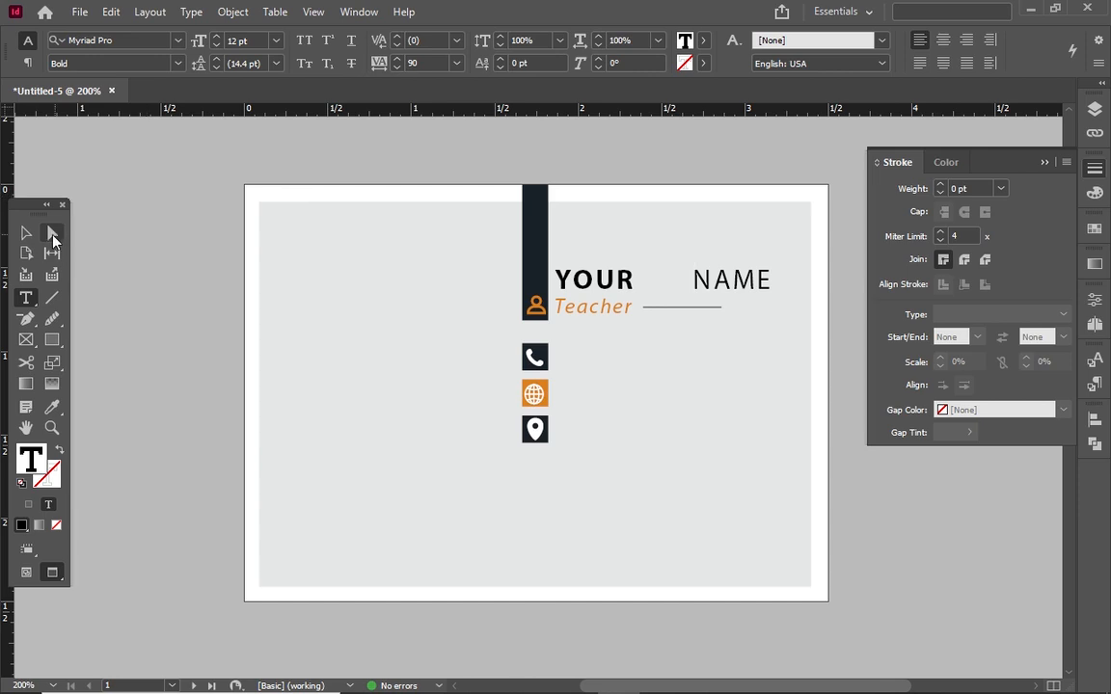
pyautogui.click(26, 236)
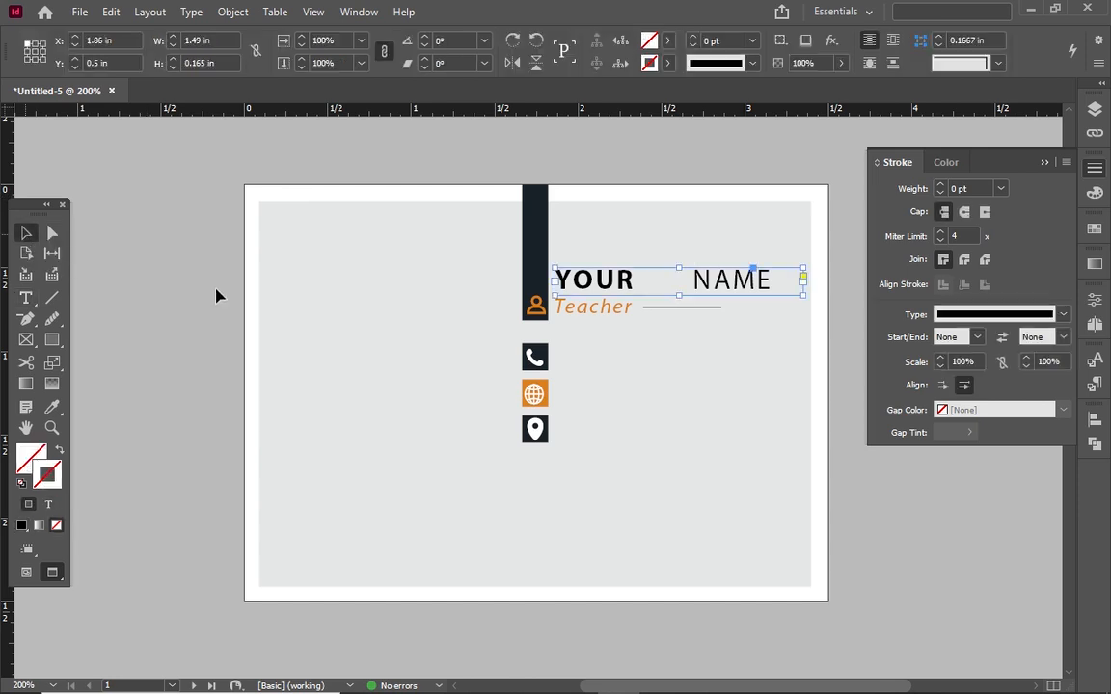
pyautogui.click(670, 308)
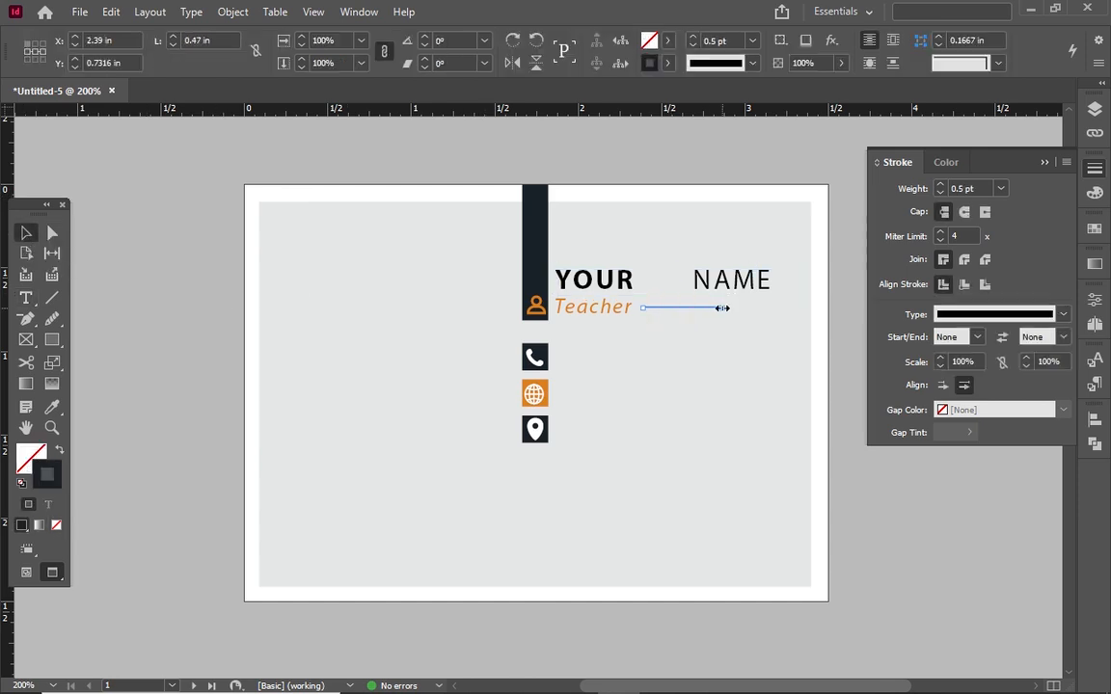
pyautogui.moveTo(722, 308); pyautogui.dragTo(770, 306)
pyautogui.hotkey('ctrl', 'z')
pyautogui.doubleClick(714, 278)
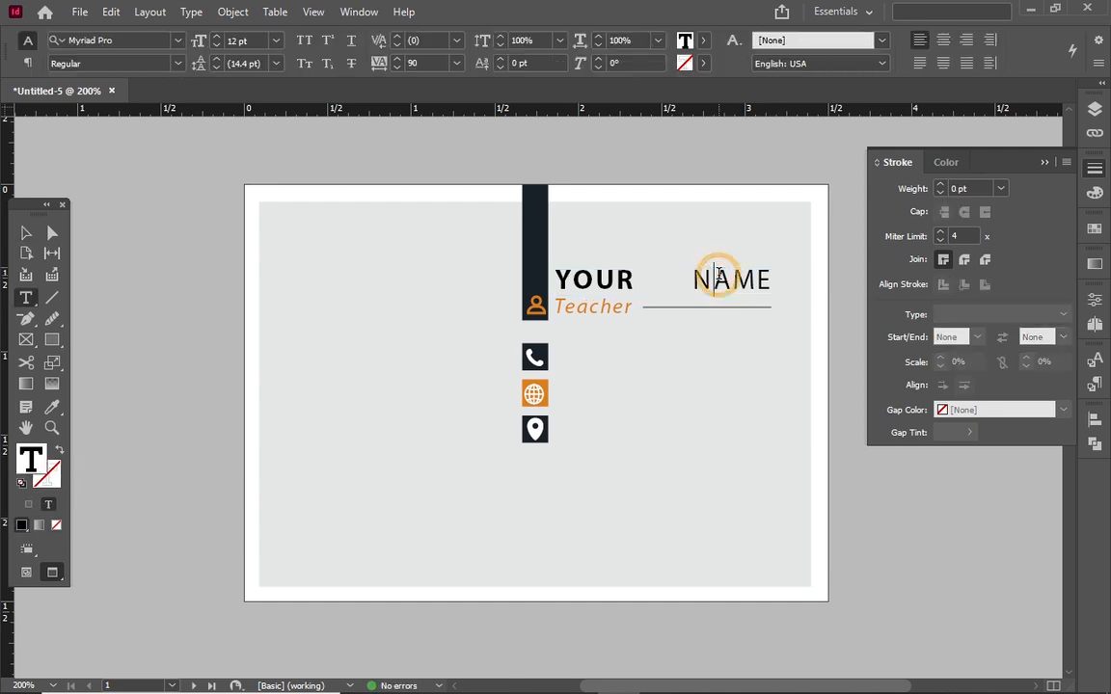
pyautogui.press('BackSpace')
pyautogui.press('BackSpace')
pyautogui.press('BackSpace')
pyautogui.press('BackSpace')
pyautogui.press('BackSpace')
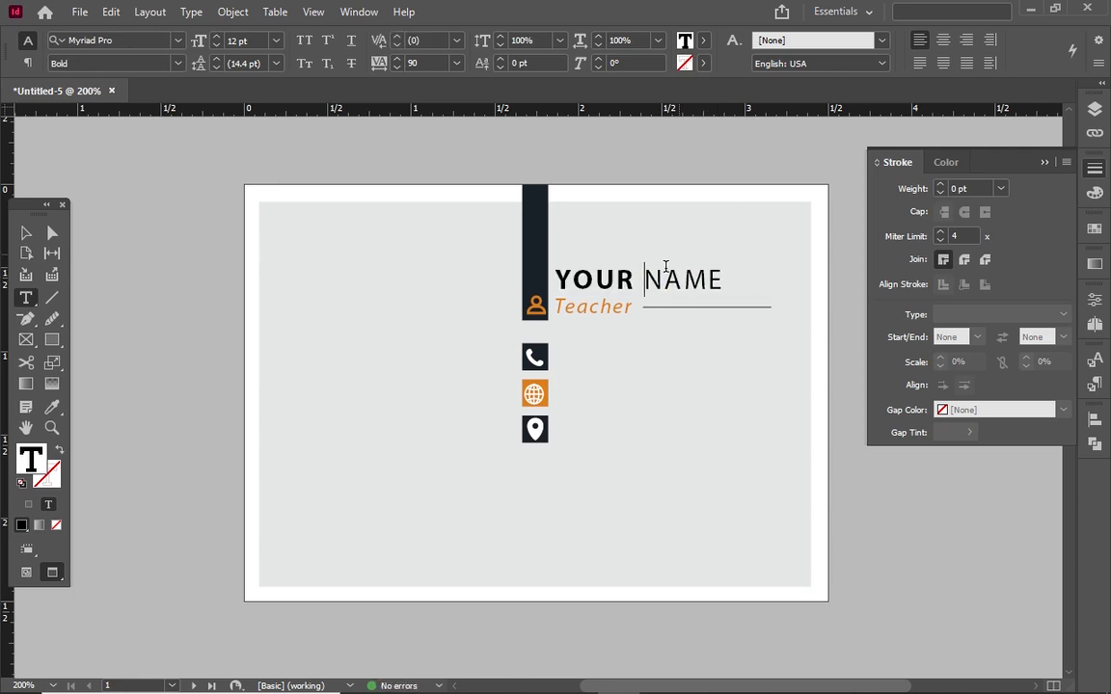
pyautogui.hotkey('ctrl', 'a')
pyautogui.click(397, 58)
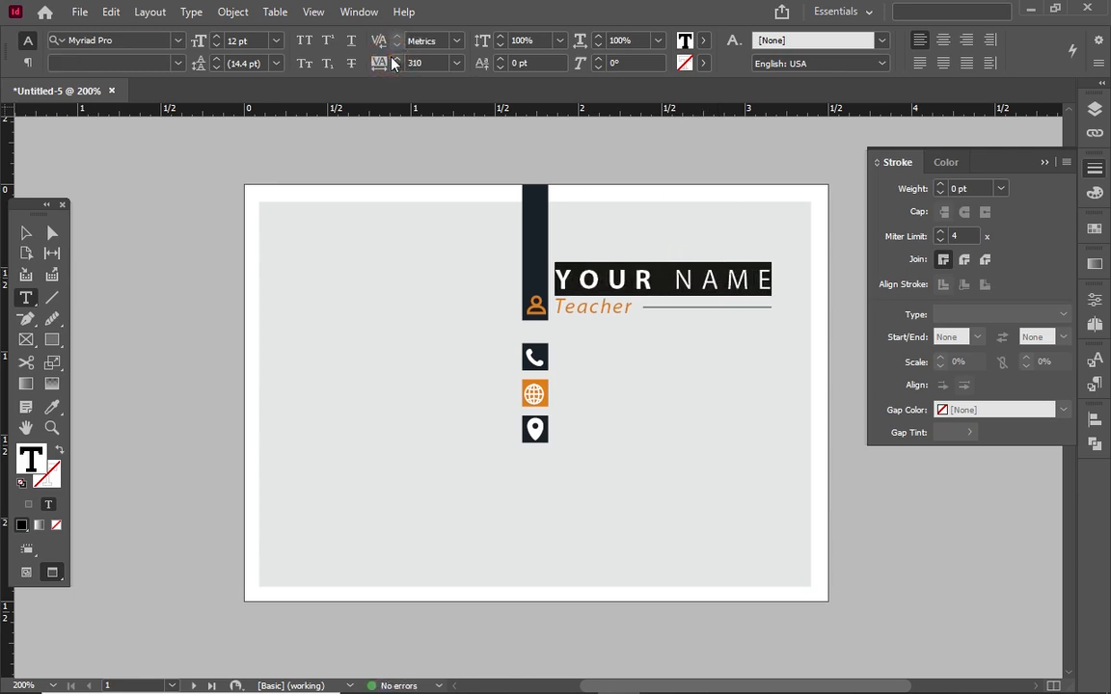
pyautogui.click(25, 235)
pyautogui.click(464, 506)
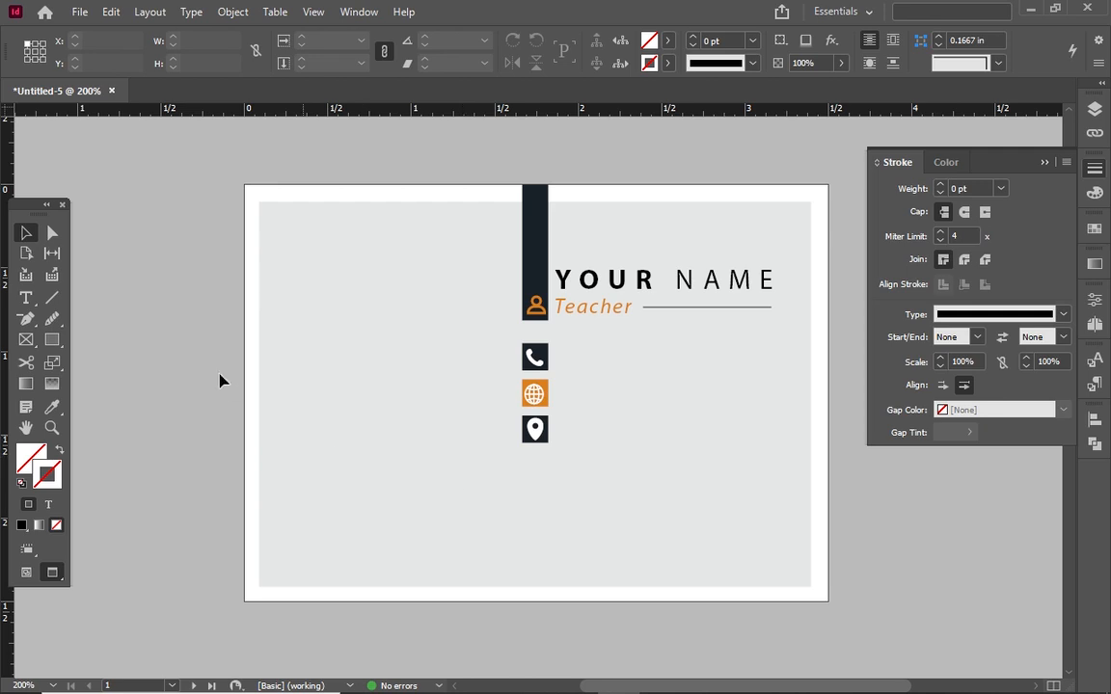
pyautogui.click(28, 299)
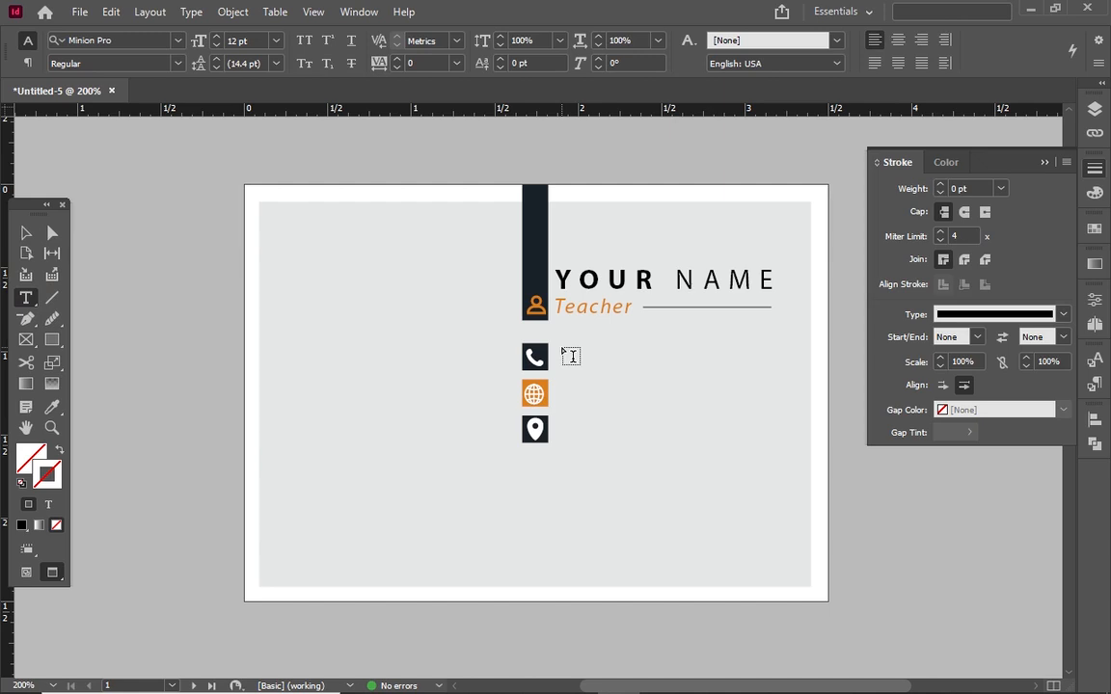
pyautogui.moveTo(562, 345); pyautogui.dragTo(805, 378)
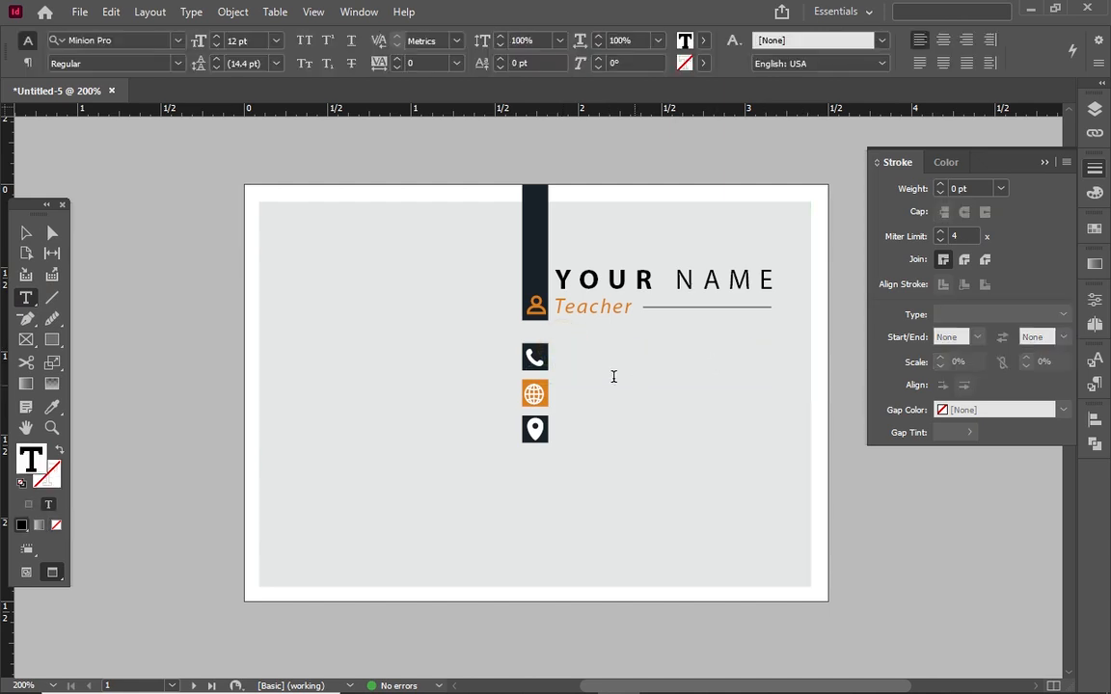
pyautogui.click(218, 45)
pyautogui.click(217, 45)
pyautogui.click(217, 45)
pyautogui.click(217, 45)
pyautogui.click(217, 45)
pyautogui.click(144, 45)
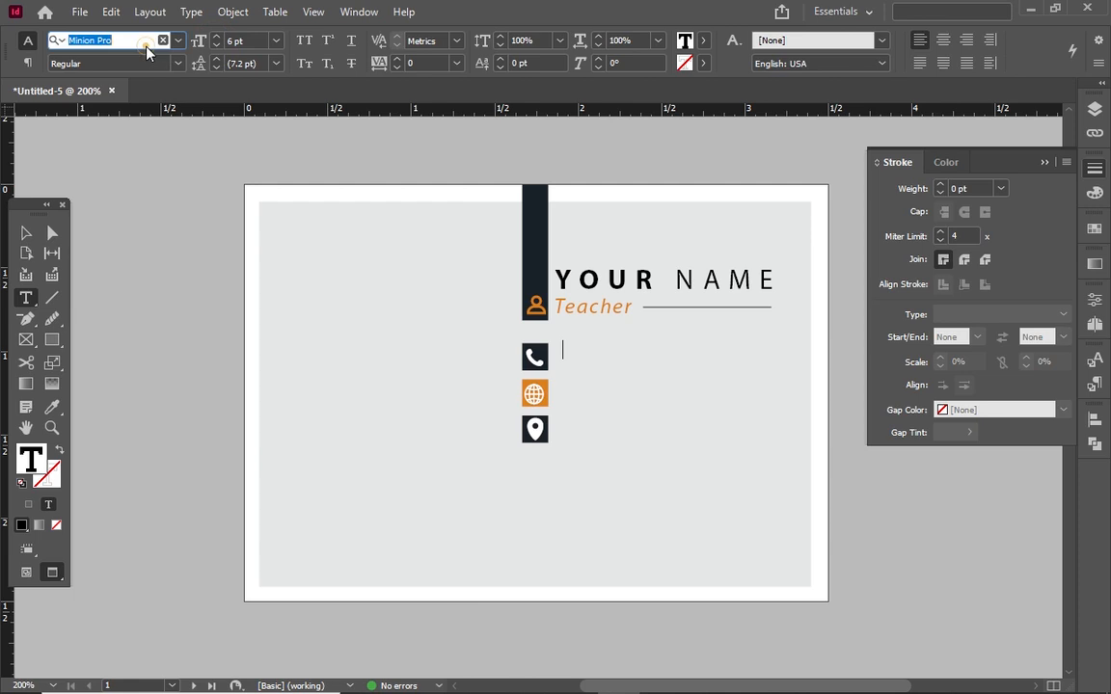
pyautogui.write('m')
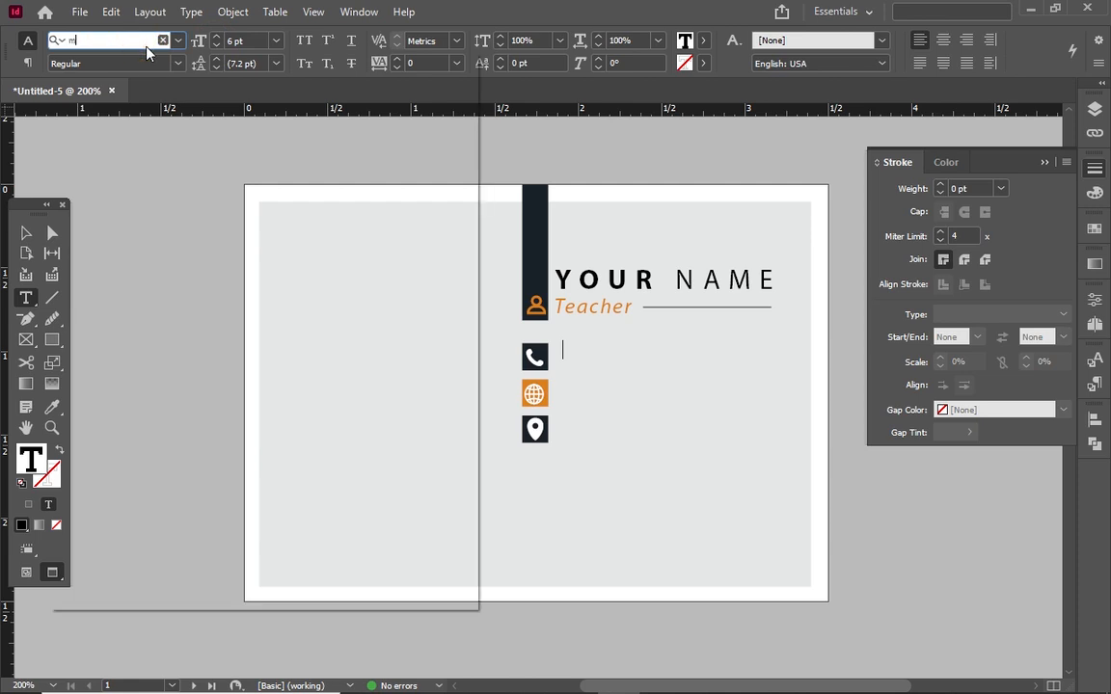
pyautogui.write('yr')
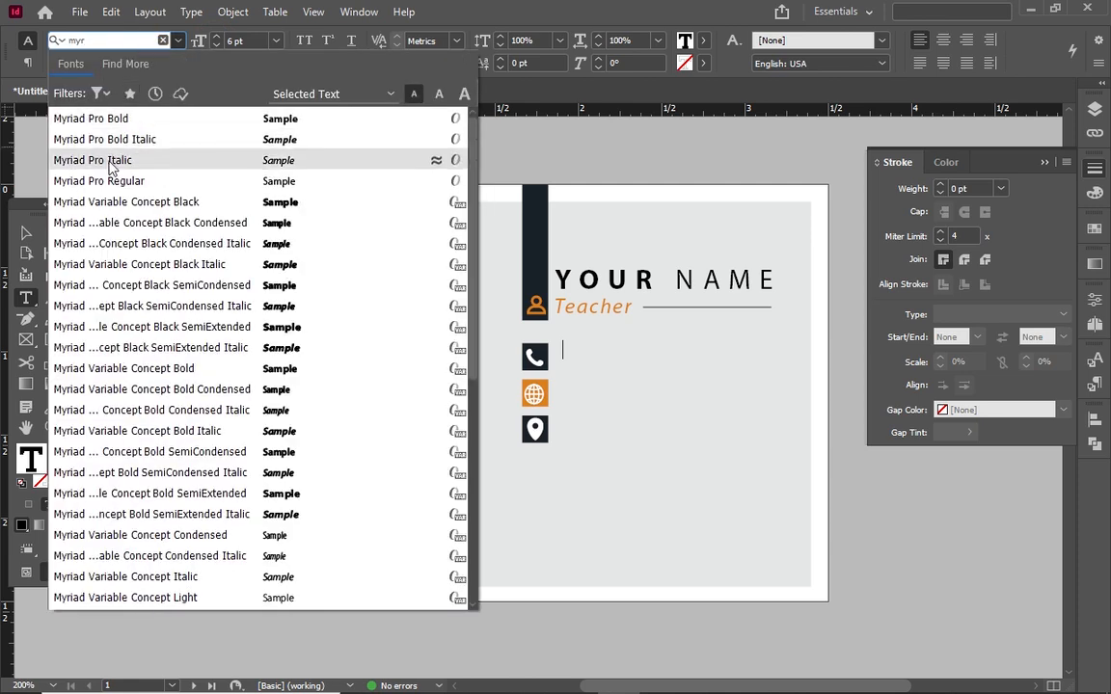
pyautogui.click(101, 180)
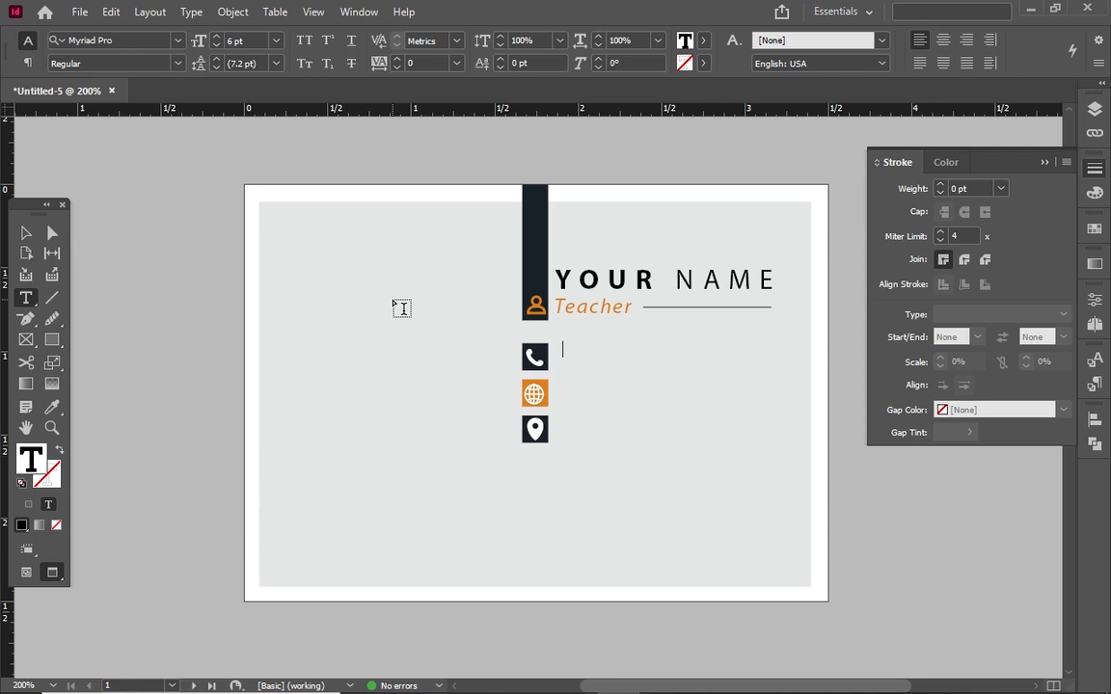
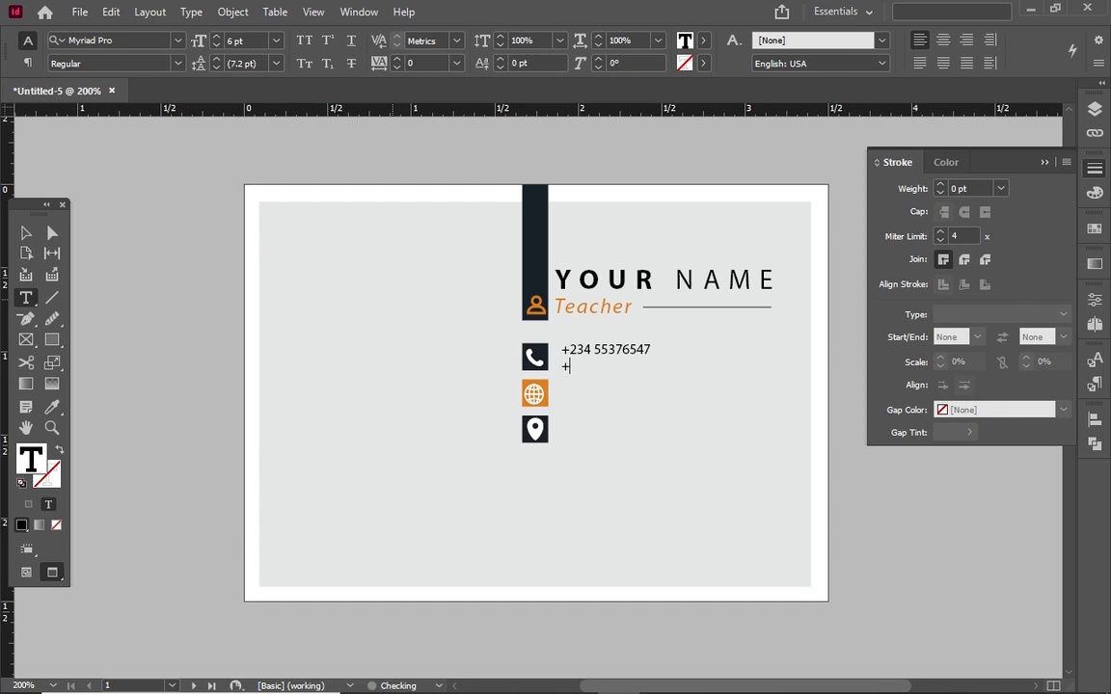
# Set the phone numbers' leading to 6 pt and shorten the frame to fit
pyautogui.press('Escape')
pyautogui.press('t')
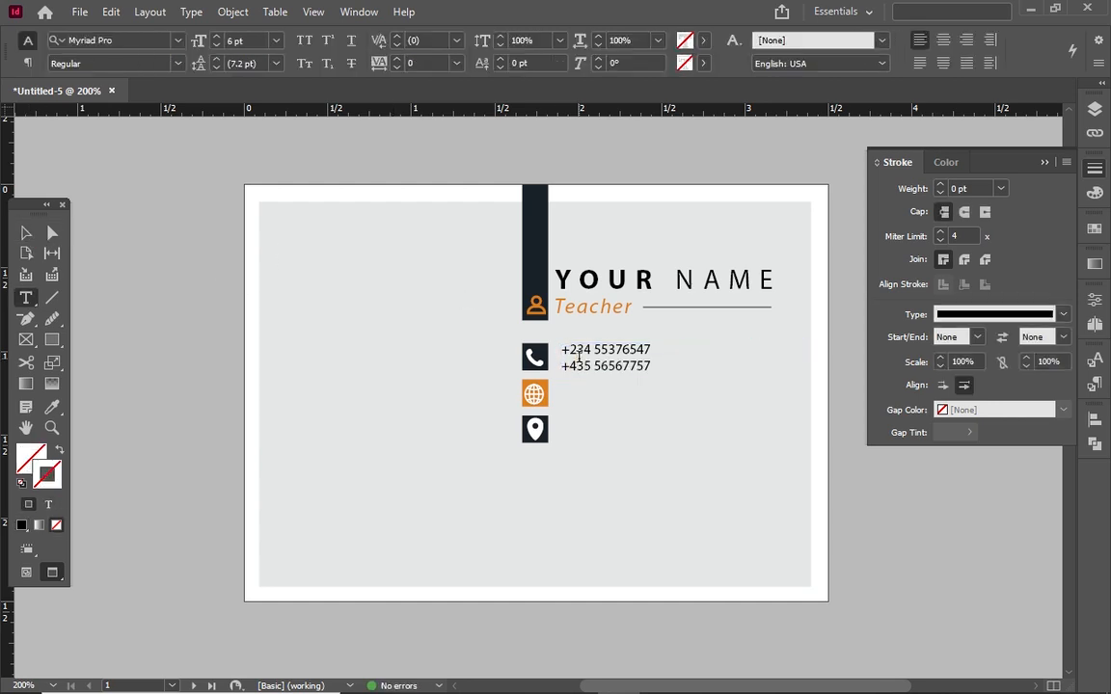
pyautogui.click(574, 353)
pyautogui.hotkey('ctrl', 'a')
pyautogui.tripleClick(216, 69)
pyautogui.click(216, 59)
pyautogui.click(26, 237)
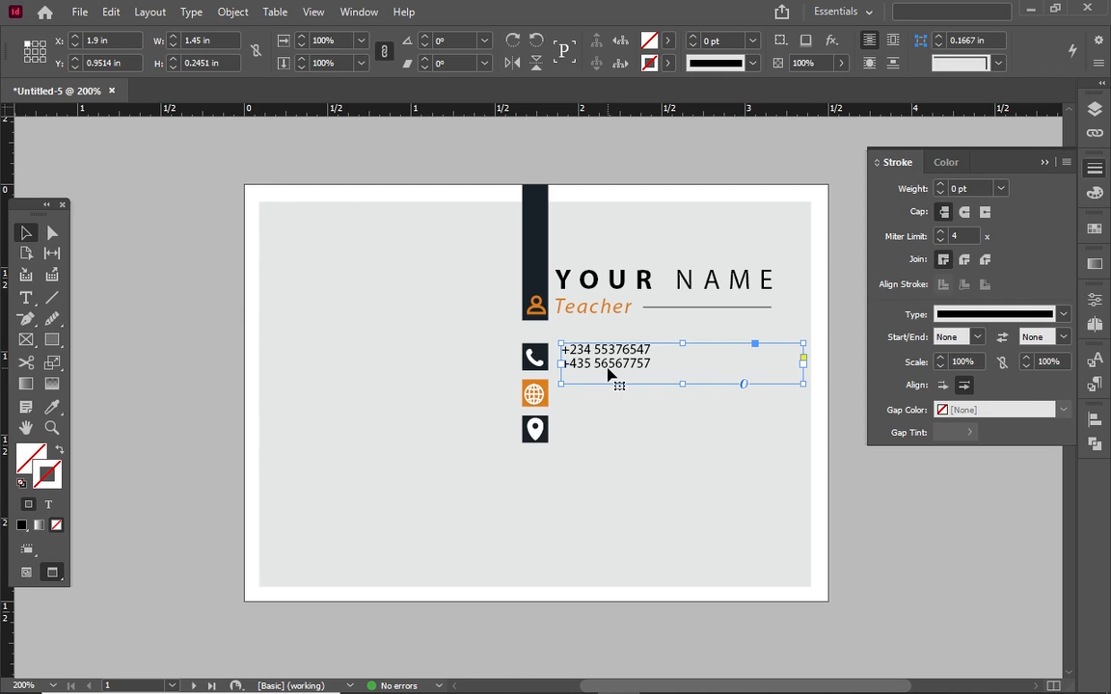
pyautogui.moveTo(682, 384); pyautogui.dragTo(649, 405)
# Replace the copied frame's text with yourdomain.com and yourwebsite.com on two lines
pyautogui.doubleClick(641, 390)
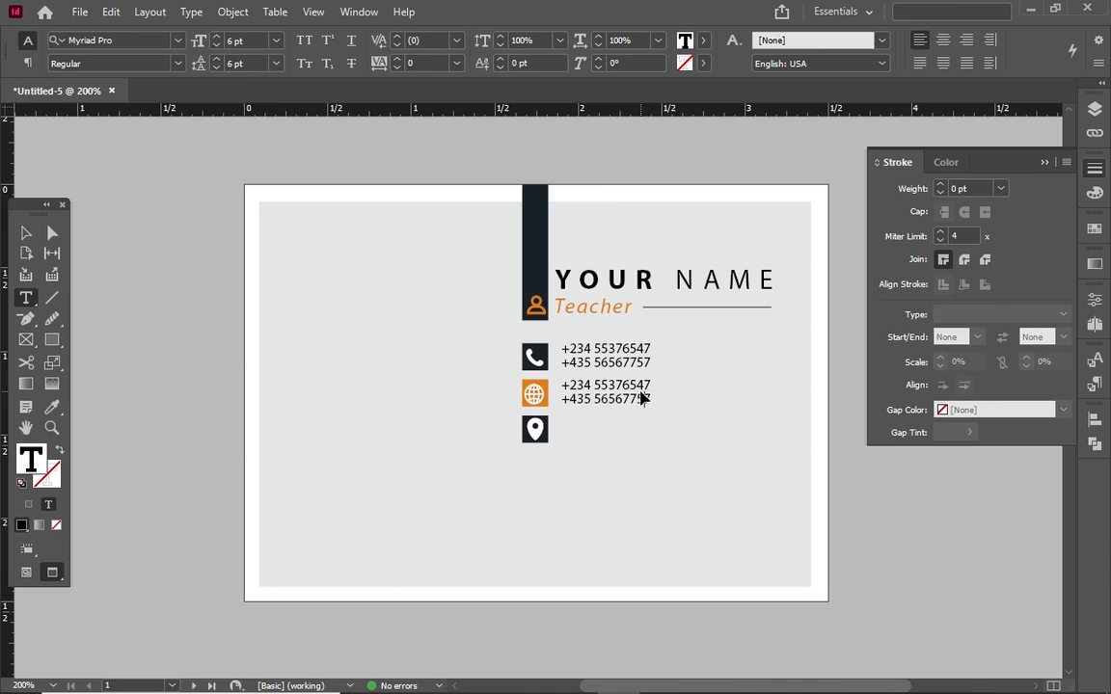
pyautogui.hotkey('ctrl', 'y')
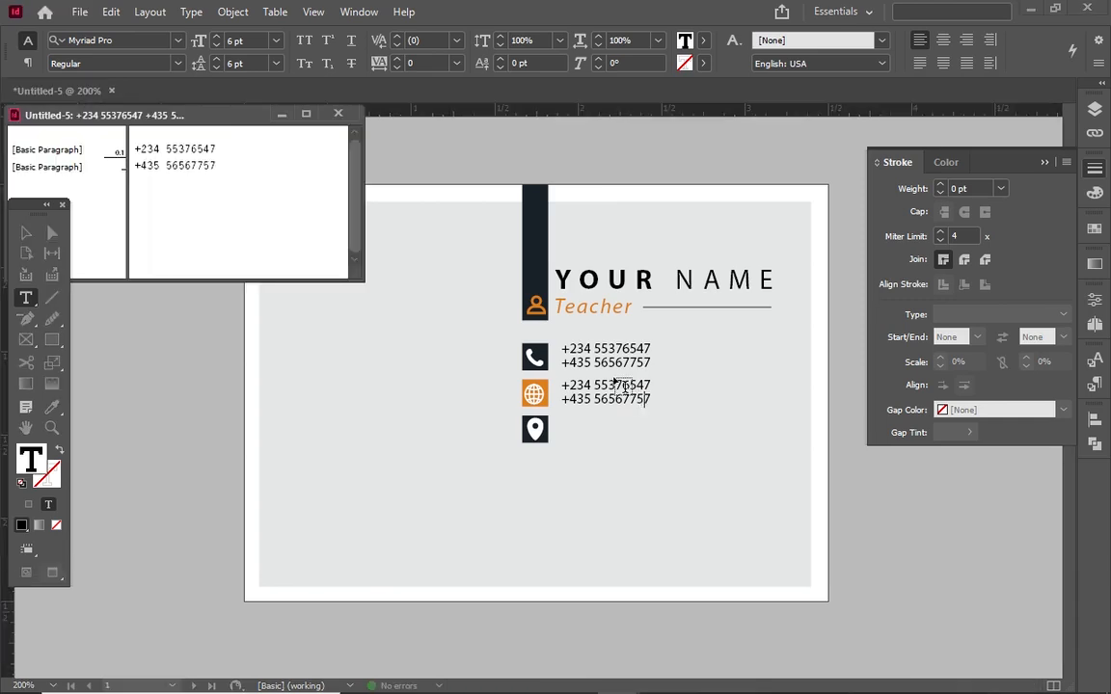
pyautogui.click(339, 115)
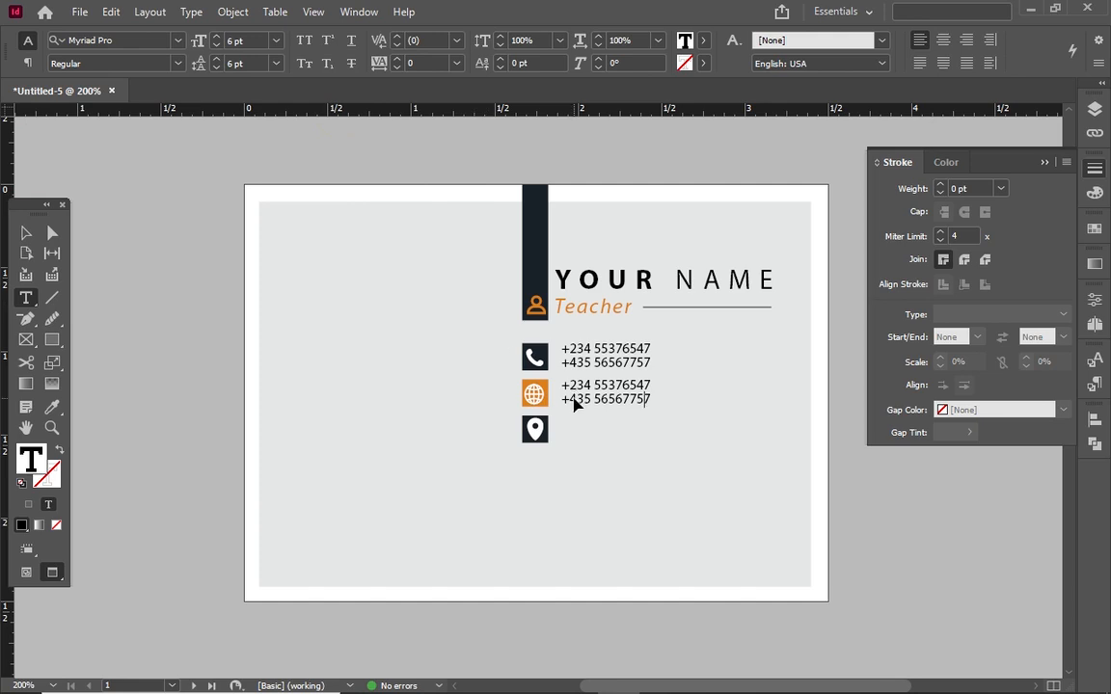
pyautogui.hotkey('ctrl', 'a')
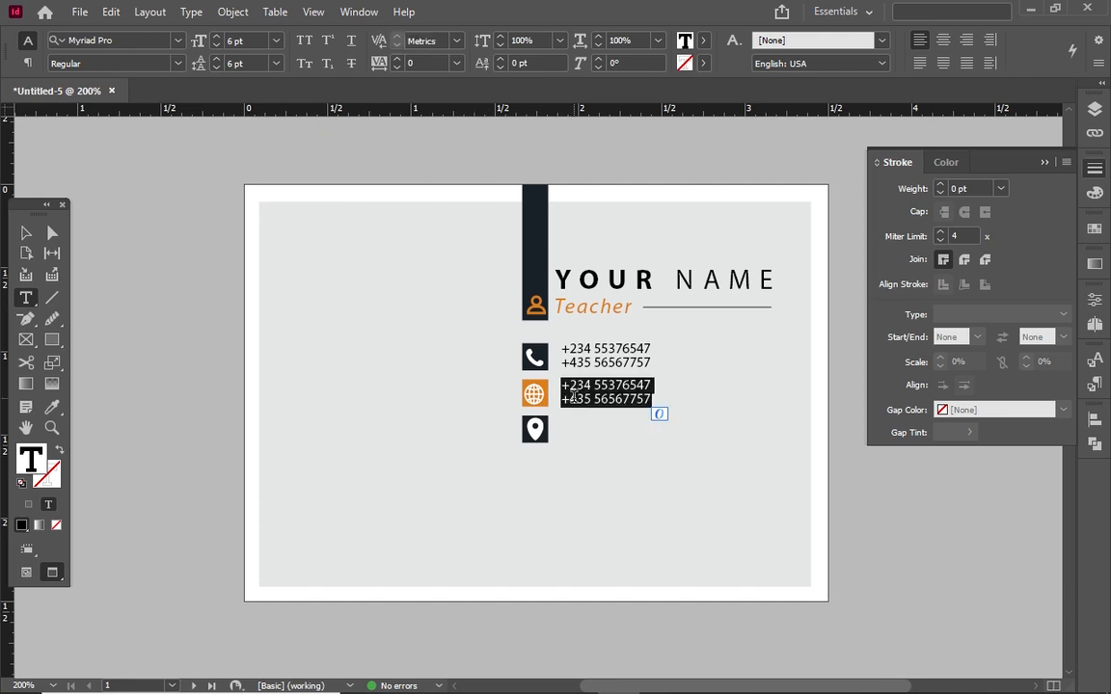
pyautogui.write('yourdom')
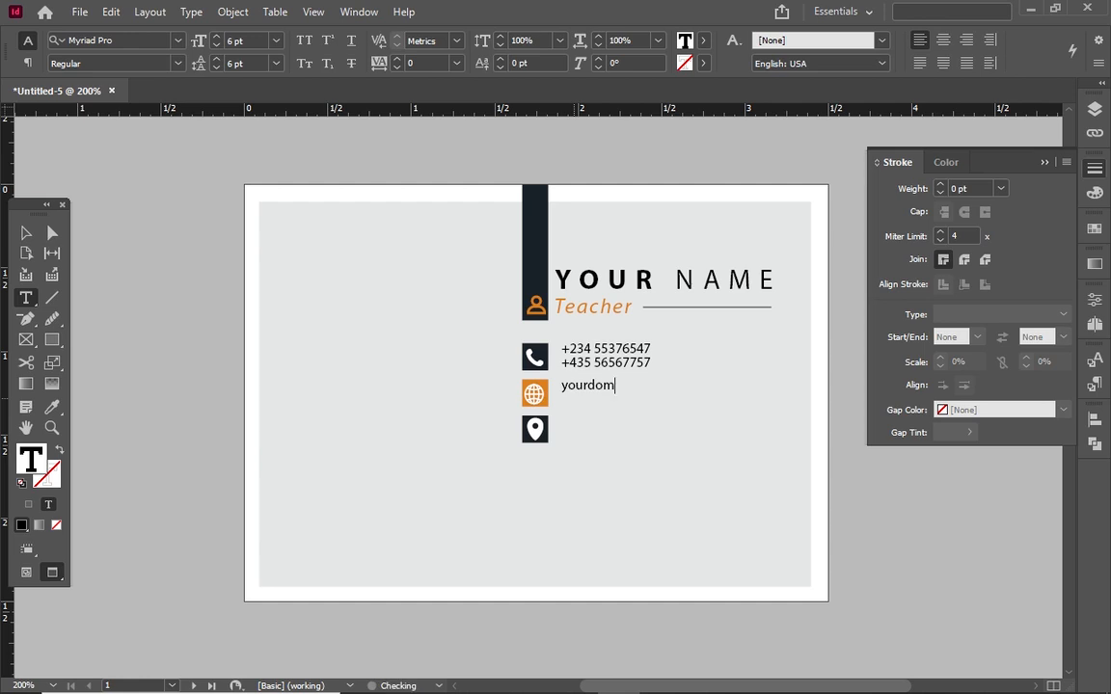
pyautogui.write('ain.com')
pyautogui.press('Return')
pyautogui.write('ypurwebsite.com')
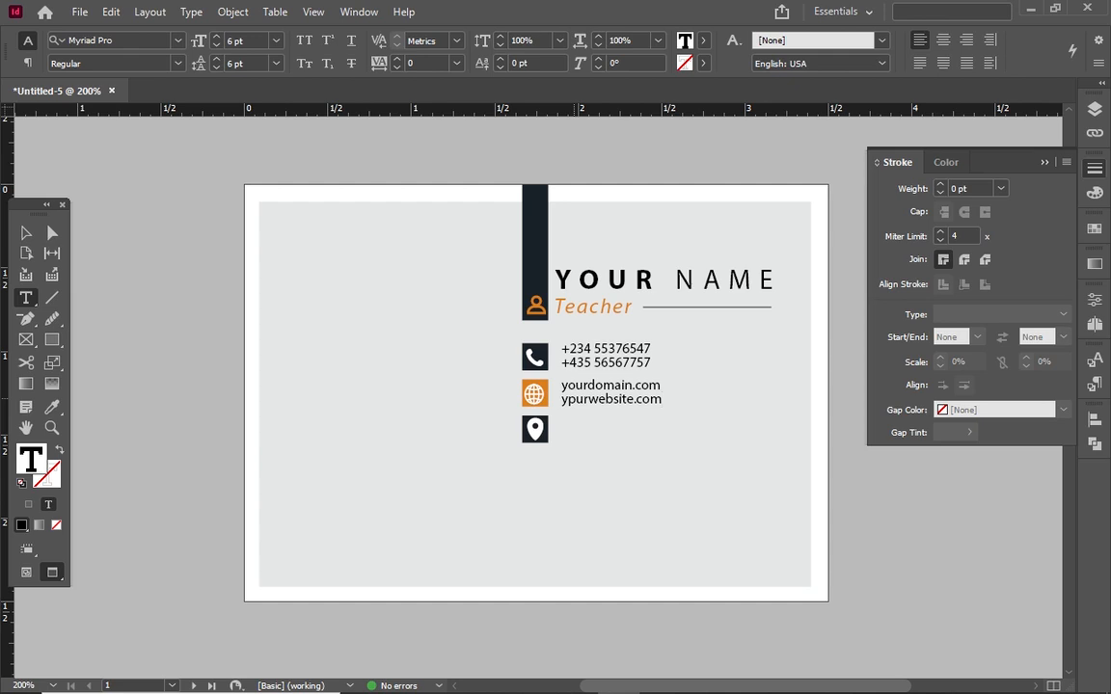
pyautogui.press('Left')
pyautogui.press('Left')
pyautogui.press('Left')
pyautogui.press('Left')
pyautogui.press('Left')
pyautogui.press('Left')
pyautogui.press('Left')
pyautogui.press('BackSpace')
pyautogui.write('o')
pyautogui.click(15, 241)
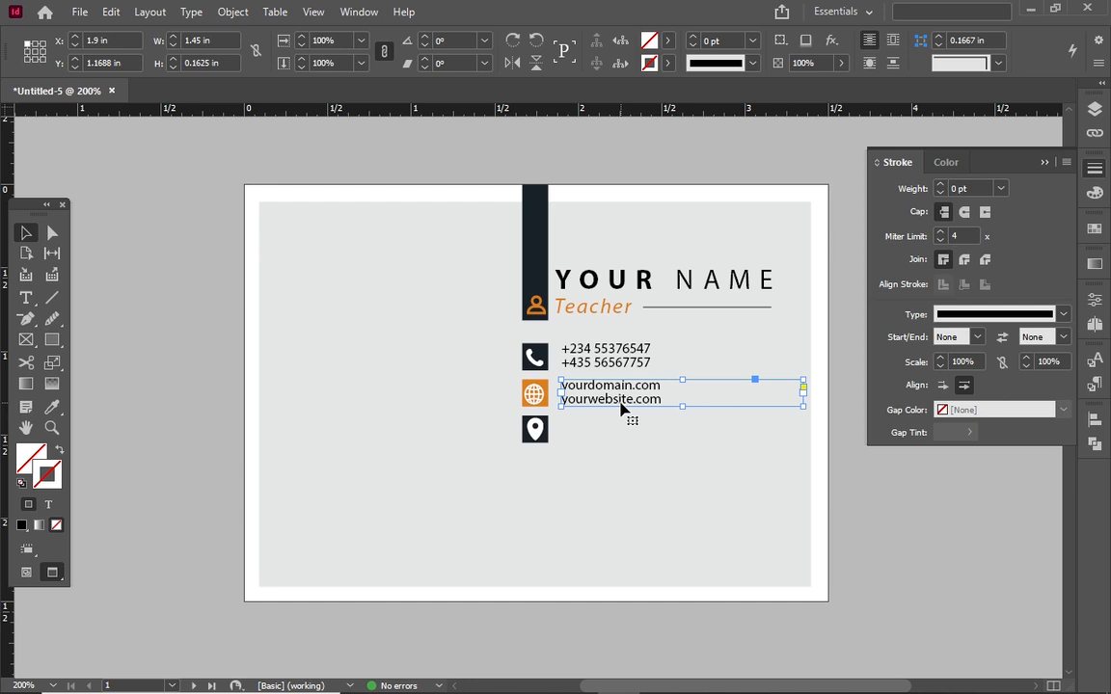
# Copy the frame beside the location icon and retype it as 'Your Address' over 57586
pyautogui.moveTo(622, 408); pyautogui.dragTo(625, 443)
pyautogui.doubleClick(622, 439)
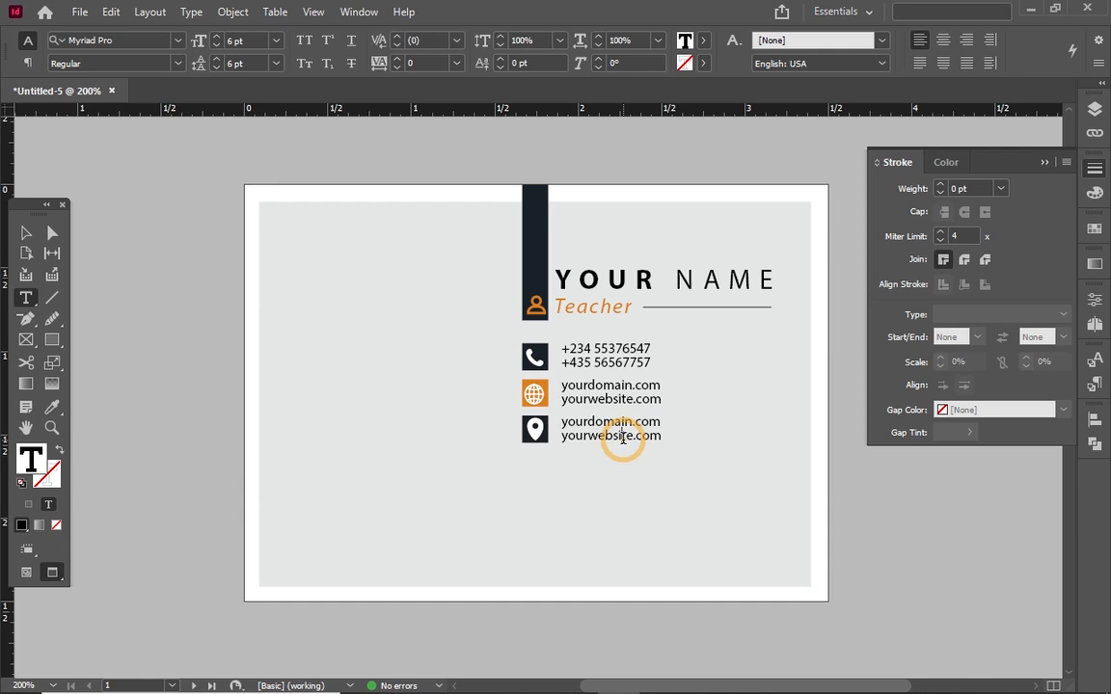
pyautogui.hotkey('ctrl', 'a')
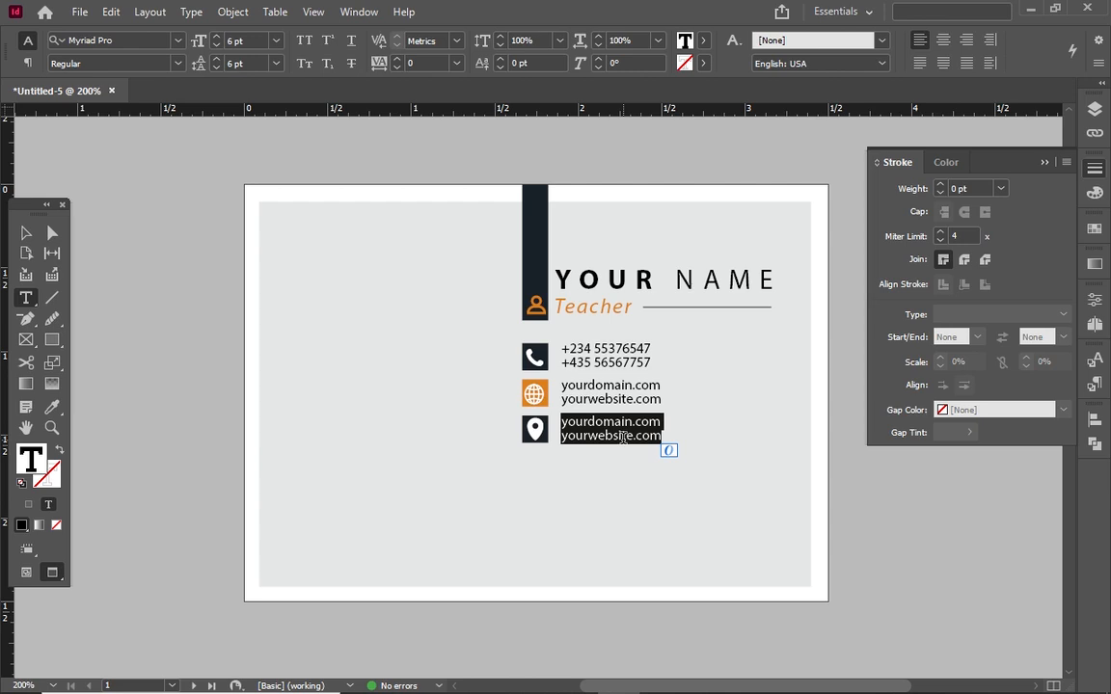
pyautogui.write('y')
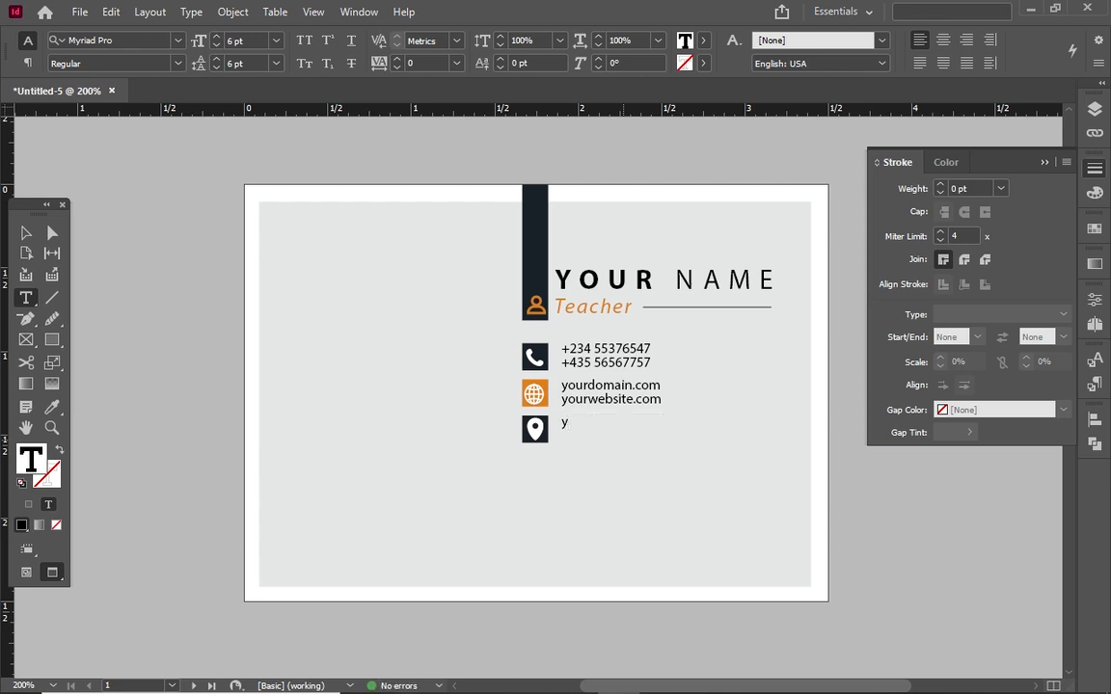
pyautogui.press('BackSpace')
pyautogui.write('Your Adr')
pyautogui.press('BackSpace')
pyautogui.write('dress')
pyautogui.press('Return')
pyautogui.write('57586')
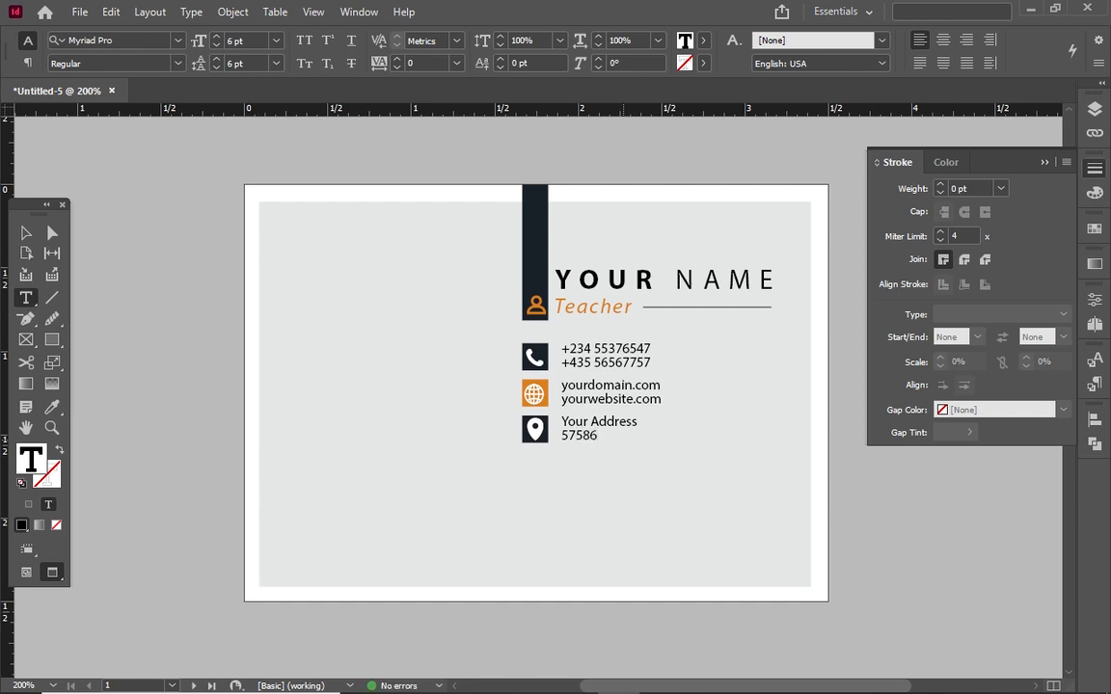
# Select the address row and nudge it down to even out the contact spacing
pyautogui.click(25, 233)
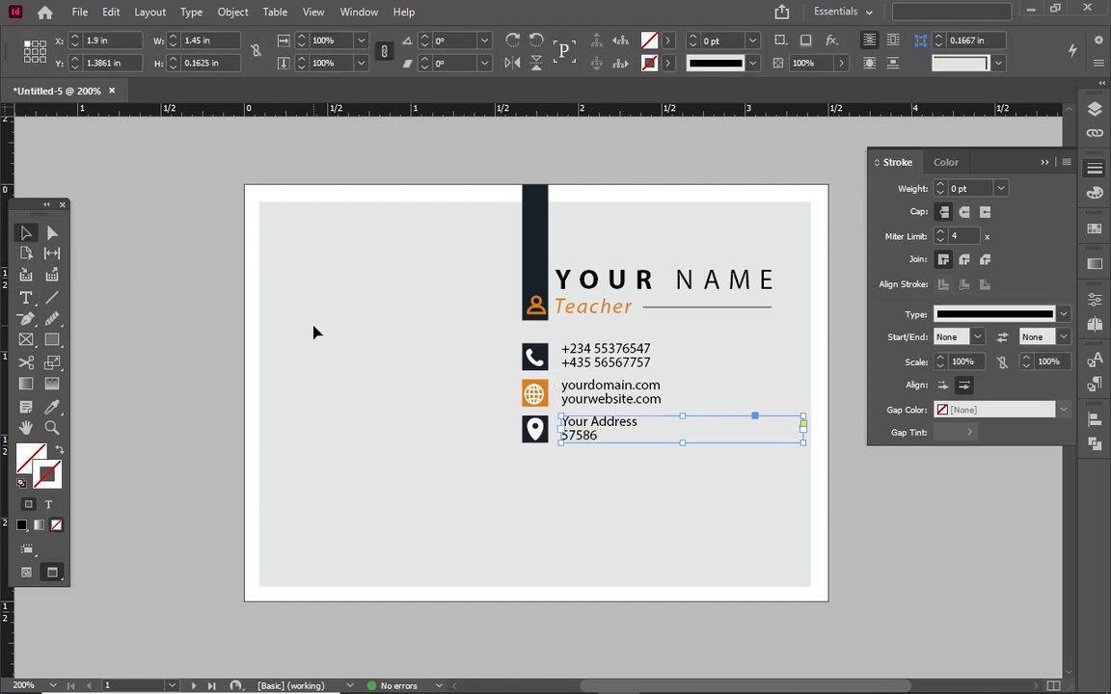
pyautogui.moveTo(492, 350); pyautogui.dragTo(682, 497)
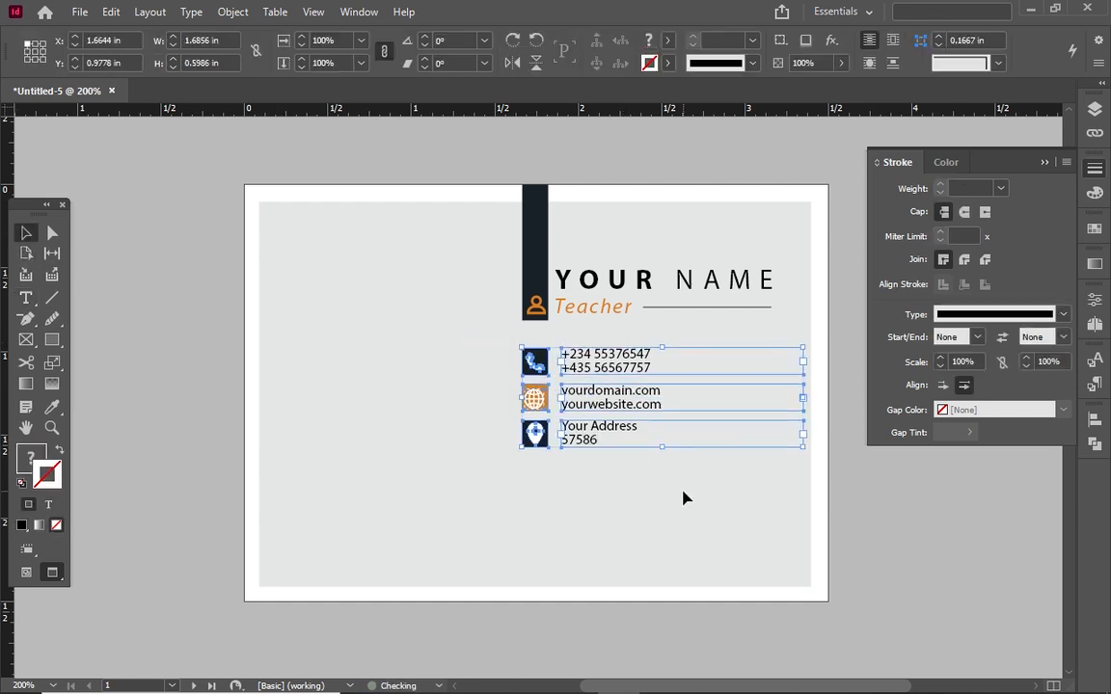
pyautogui.click(463, 405)
pyautogui.moveTo(486, 379); pyautogui.dragTo(610, 472)
pyautogui.click(523, 463)
pyautogui.moveTo(499, 422); pyautogui.dragTo(680, 484)
pyautogui.press('Down')
pyautogui.press('Down')
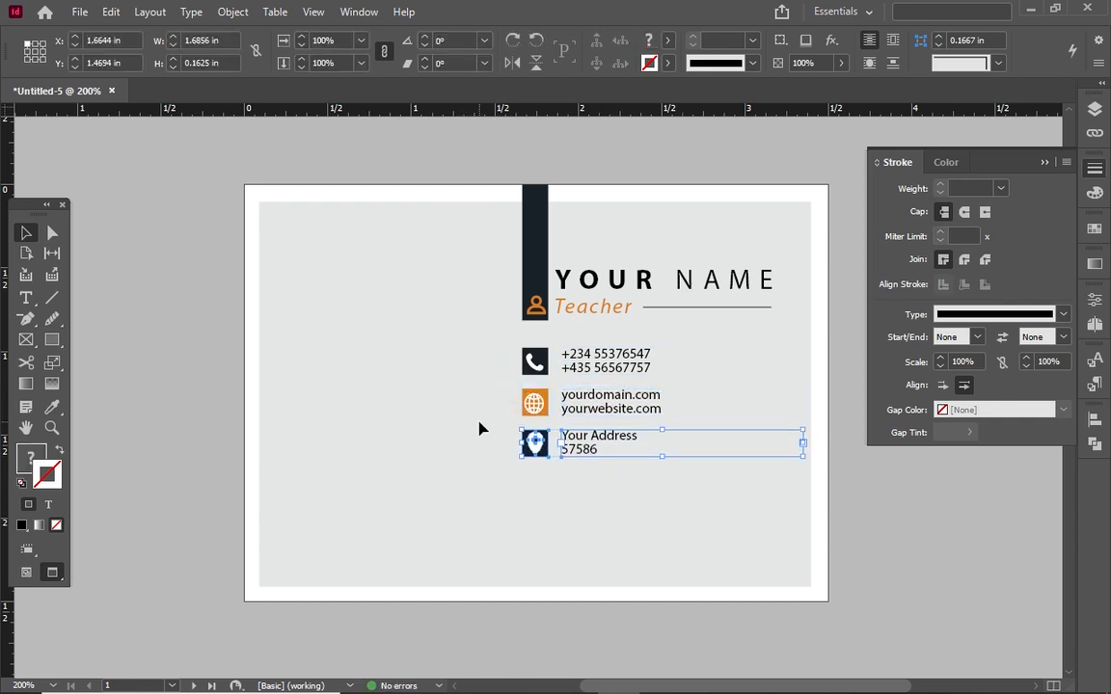
pyautogui.click(480, 428)
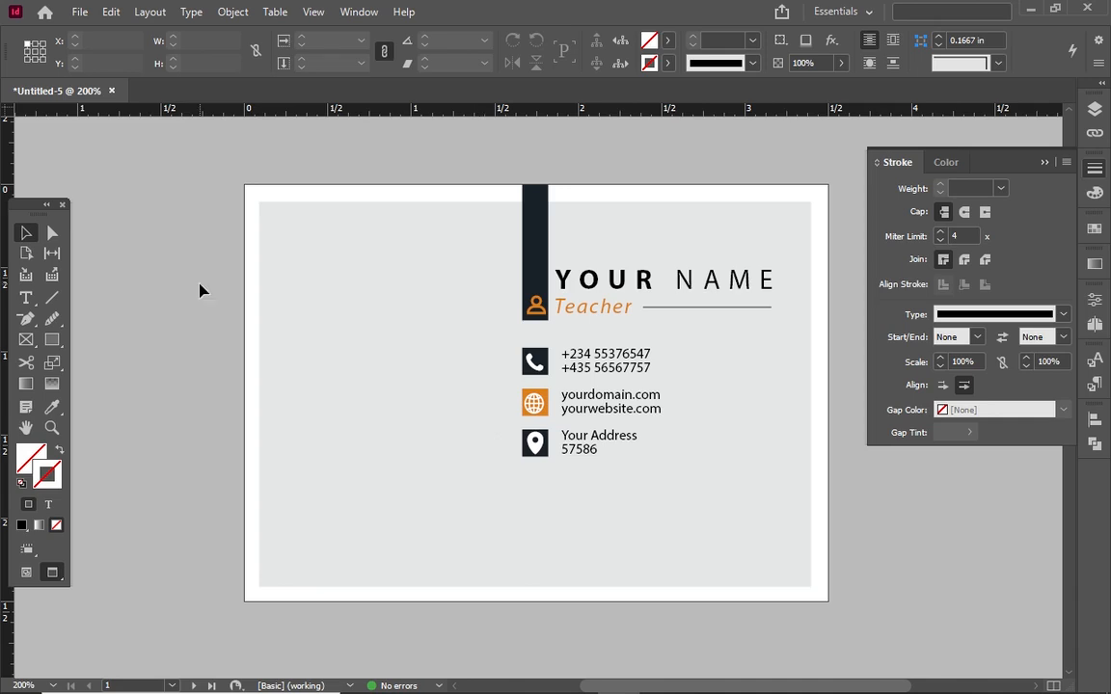
# Try the ellipse and polygon tools on the card's left, undoing both attempts
pyautogui.moveTo(52, 340); pyautogui.dragTo(101, 376)
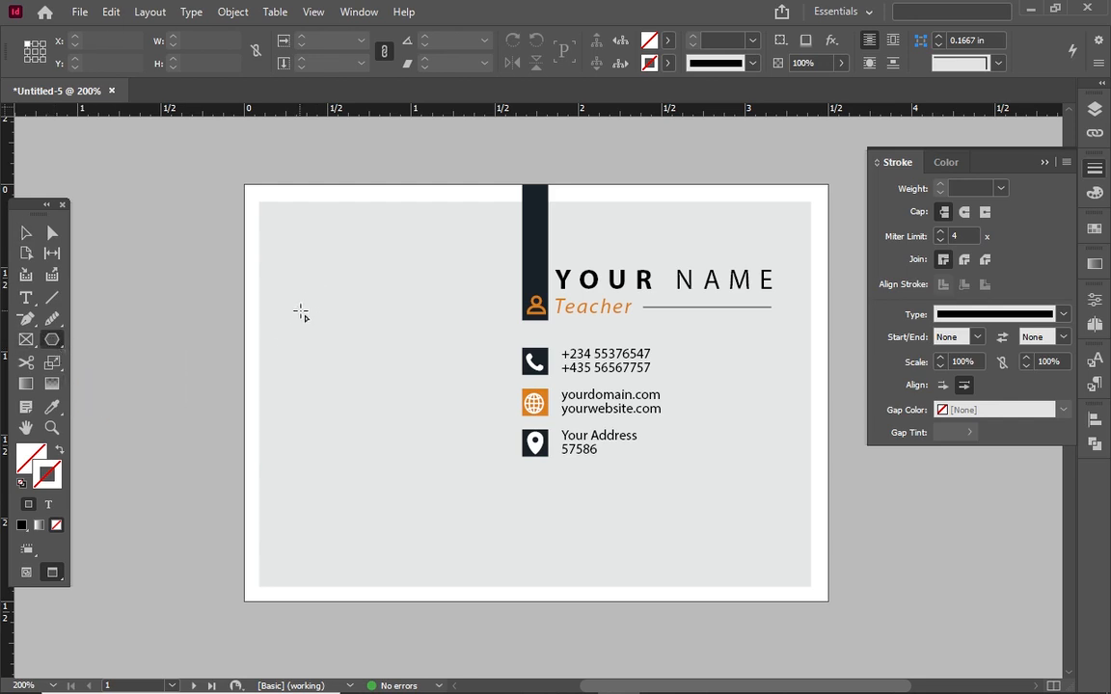
pyautogui.click(300, 312)
pyautogui.click(521, 389)
pyautogui.click(660, 283)
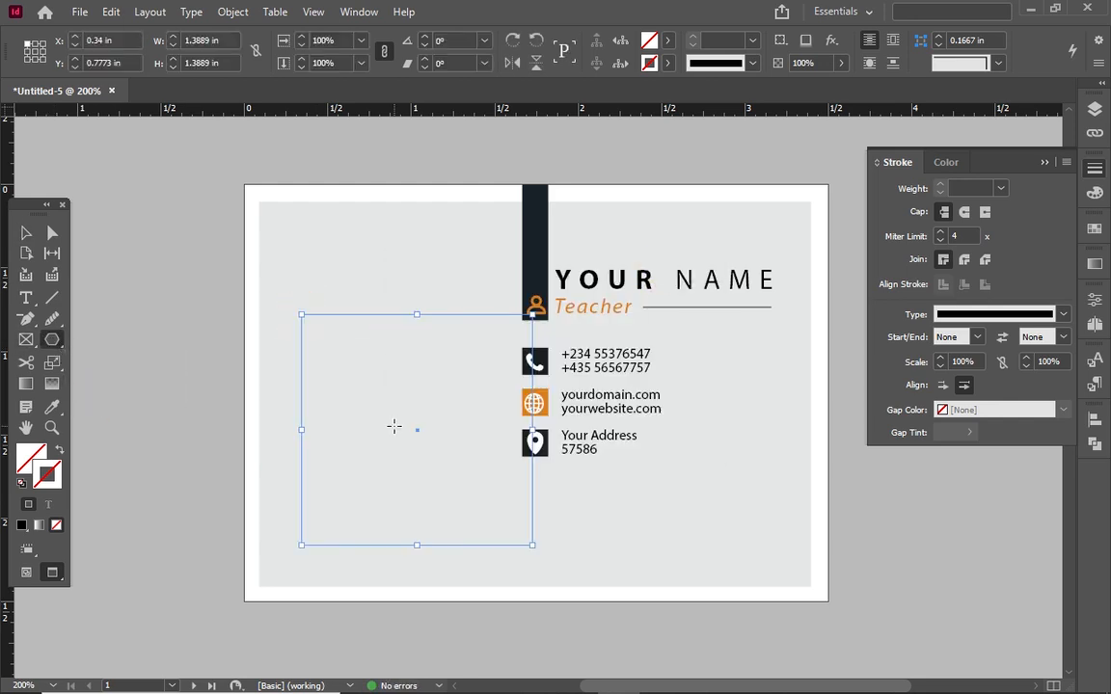
pyautogui.hotkey('ctrl', 'z')
pyautogui.moveTo(52, 340); pyautogui.dragTo(102, 357)
pyautogui.moveTo(319, 311); pyautogui.dragTo(363, 362)
pyautogui.moveTo(304, 320); pyautogui.dragTo(442, 423)
pyautogui.hotkey('ctrl', 'z')
# Draw a circle on the card's left, fill it orange and move it into place
pyautogui.click(26, 233)
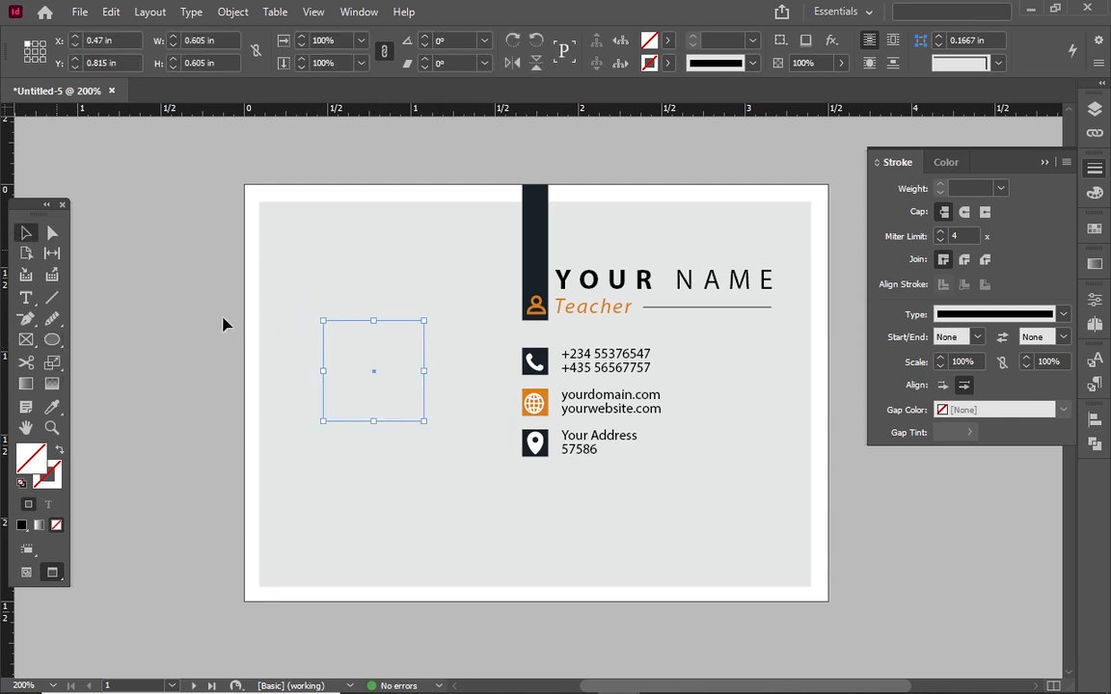
pyautogui.click(360, 347)
pyautogui.press('l')
pyautogui.moveTo(309, 322); pyautogui.dragTo(404, 414)
pyautogui.click(667, 40)
pyautogui.click(535, 208)
pyautogui.press('v')
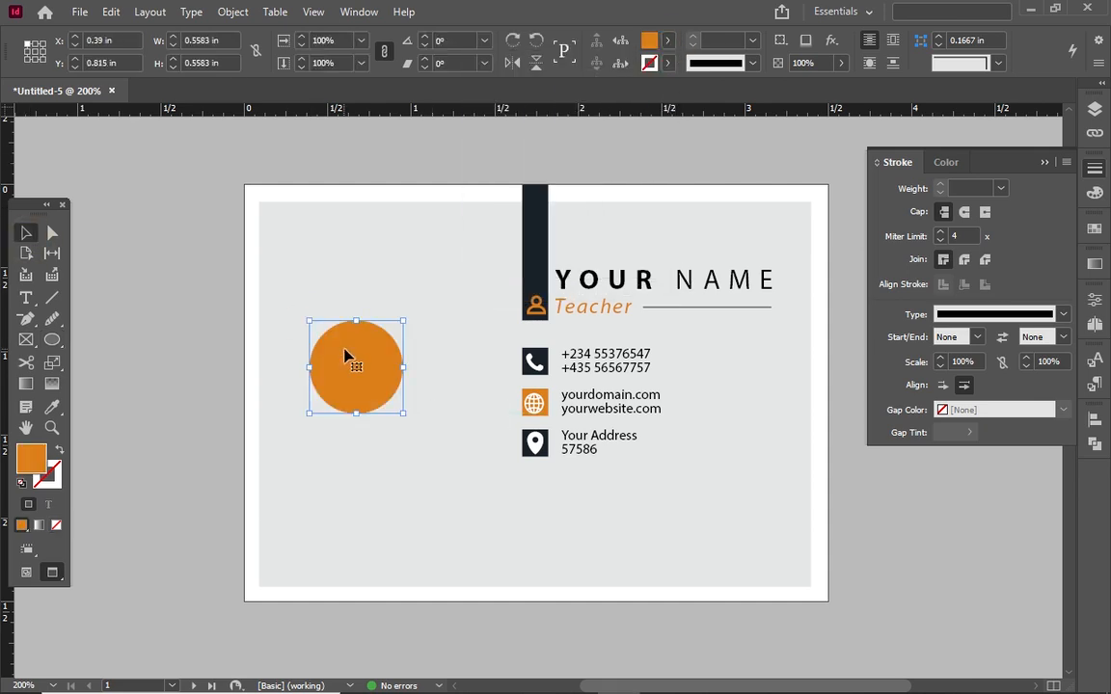
pyautogui.moveTo(349, 361); pyautogui.dragTo(393, 330)
# Alt-drag a copy of YOUR NAME onto the circle, retype it, and bring it to front
pyautogui.click(617, 276)
pyautogui.moveTo(618, 274); pyautogui.dragTo(404, 332)
pyautogui.doubleClick(466, 338)
pyautogui.hotkey('ctrl', 'a')
pyautogui.write('LOO')
pyautogui.click(20, 237)
pyautogui.rightClick(346, 336)
pyautogui.moveTo(482, 359)
pyautogui.click(660, 361)
pyautogui.click(660, 362)
# Correct the copied label so it reads LOGO
pyautogui.rightClick(345, 336)
pyautogui.click(323, 374)
pyautogui.doubleClick(346, 339)
pyautogui.rightClick(365, 335)
pyautogui.click(365, 335)
pyautogui.doubleClick(372, 348)
pyautogui.write('G')
pyautogui.click(25, 235)
# Shorten the LOGO text frame and position it on the orange circle
pyautogui.moveTo(536, 518); pyautogui.dragTo(536, 380)
pyautogui.click(414, 337)
pyautogui.click(314, 386)
pyautogui.click(357, 354)
pyautogui.moveTo(378, 351); pyautogui.dragTo(427, 349)
# Set the LOGO text's tracking to 0
pyautogui.doubleClick(406, 335)
pyautogui.hotkey('ctrl', 'a')
pyautogui.click(397, 67)
pyautogui.click(457, 62)
pyautogui.click(431, 193)
pyautogui.click(30, 234)
# Reselect the LOGO text, then select the YOUR NAME line
pyautogui.doubleClick(406, 350)
pyautogui.rightClick(406, 350)
pyautogui.click(32, 233)
pyautogui.click(313, 386)
pyautogui.click(361, 454)
pyautogui.click(593, 286)
# Duplicate YOUR NAME below the logo and retype it as COMPANY with tighter tracking
pyautogui.moveTo(593, 286); pyautogui.dragTo(314, 403)
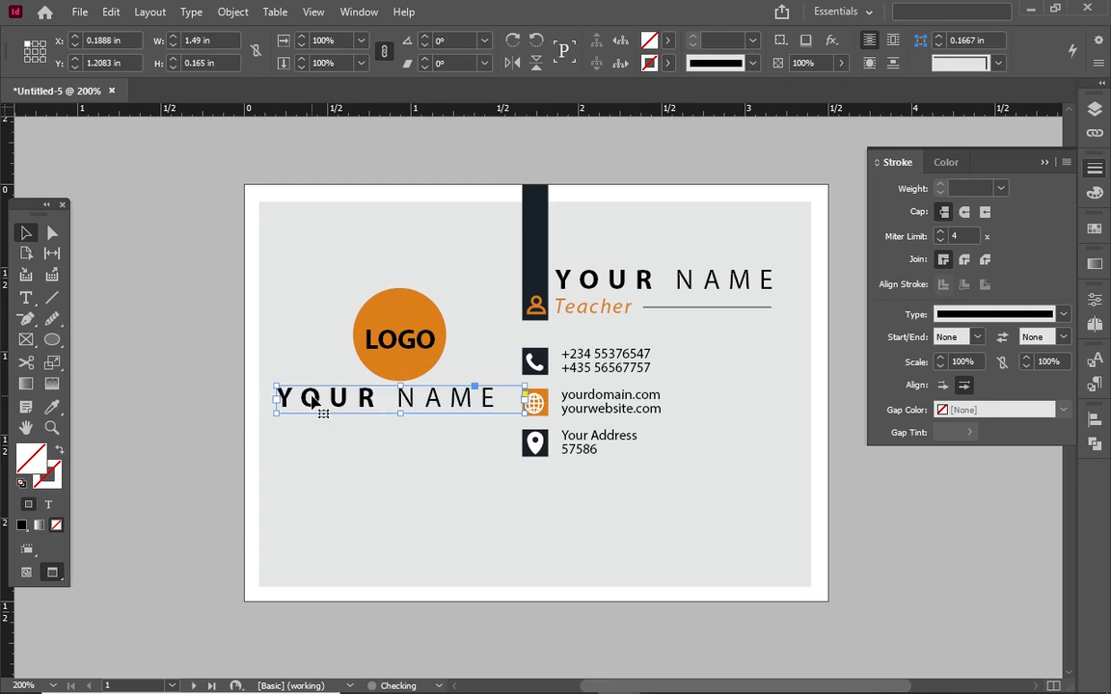
pyautogui.doubleClick(313, 403)
pyautogui.hotkey('ctrl', 'a')
pyautogui.write('COMPANY LO')
pyautogui.press('BackSpace')
pyautogui.press('BackSpace')
pyautogui.press('BackSpace')
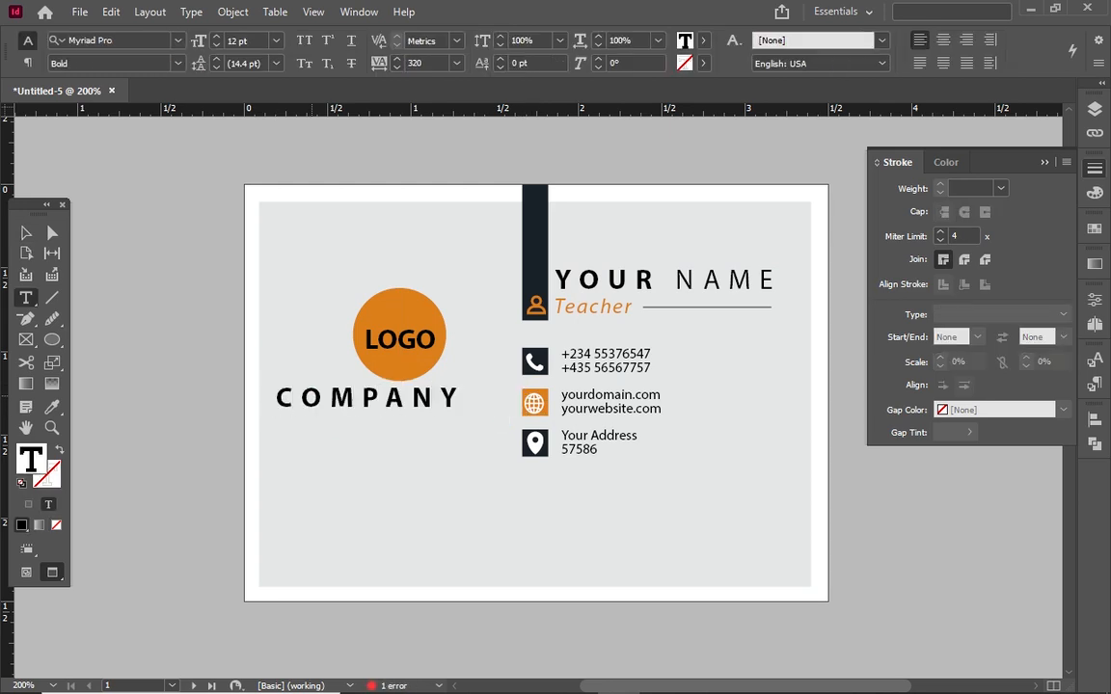
pyautogui.hotkey('ctrl', 'a')
pyautogui.click(456, 63)
pyautogui.click(429, 267)
pyautogui.click(177, 63)
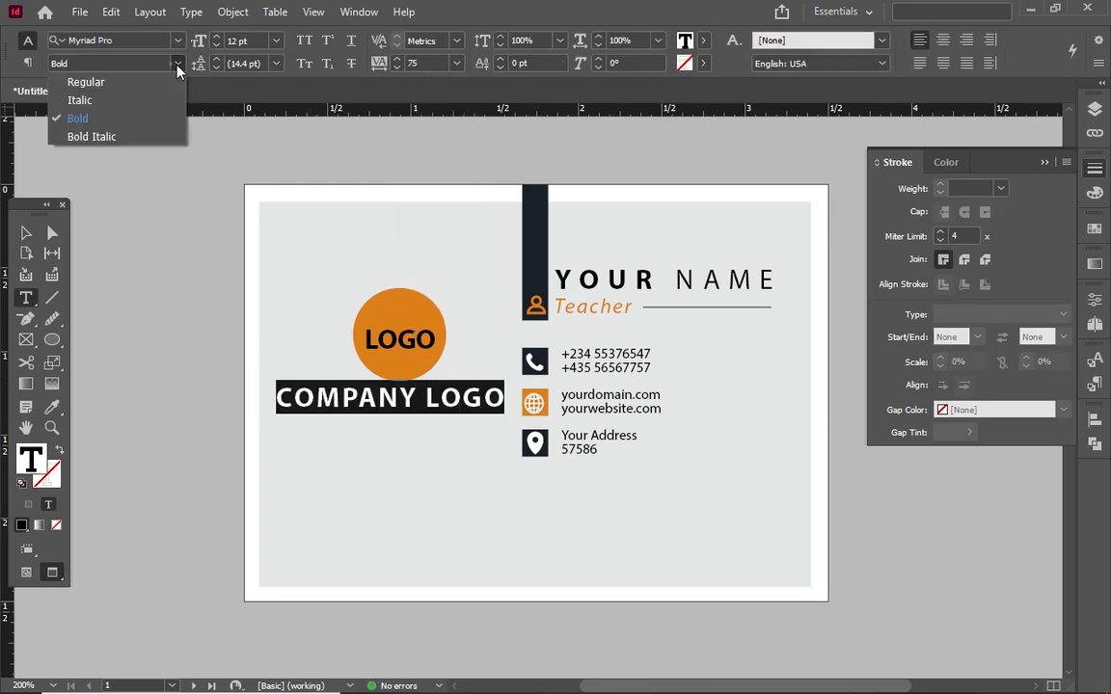
# Finish the line as COMPANY SLOGAN in Regular style with tracking 60
pyautogui.click(157, 83)
pyautogui.moveTo(418, 397); pyautogui.dragTo(504, 397)
pyautogui.write('SLOGAN')
pyautogui.hotkey('ctrl', 'a')
pyautogui.click(396, 67)
pyautogui.click(396, 68)
pyautogui.press('Escape')
pyautogui.click(372, 453)
pyautogui.click(459, 403)
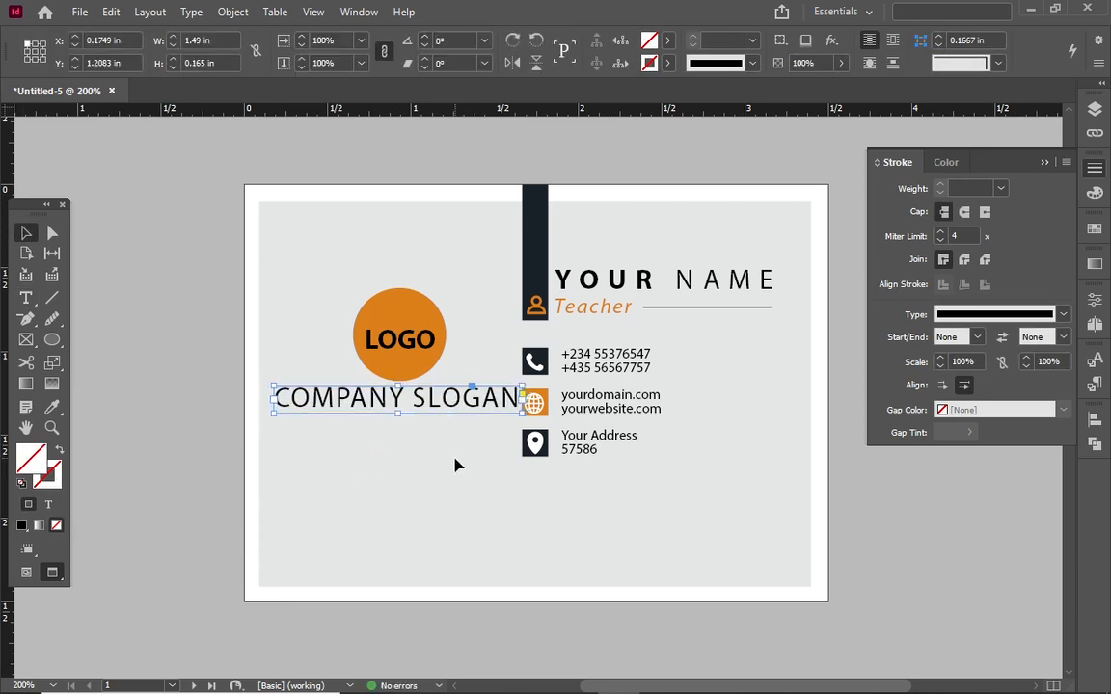
pyautogui.click(455, 461)
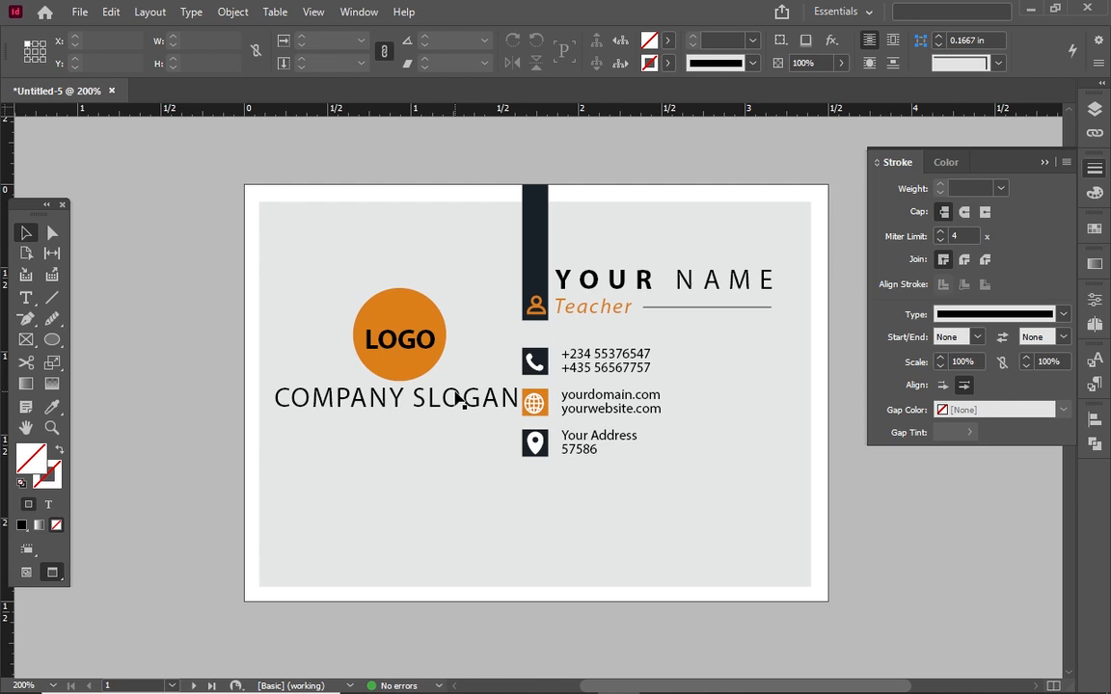
# Generate a yourdomain.com QR code, shrink it to about 0.63 in, and place it under the slogan
pyautogui.click(190, 11)
pyautogui.moveTo(268, 314)
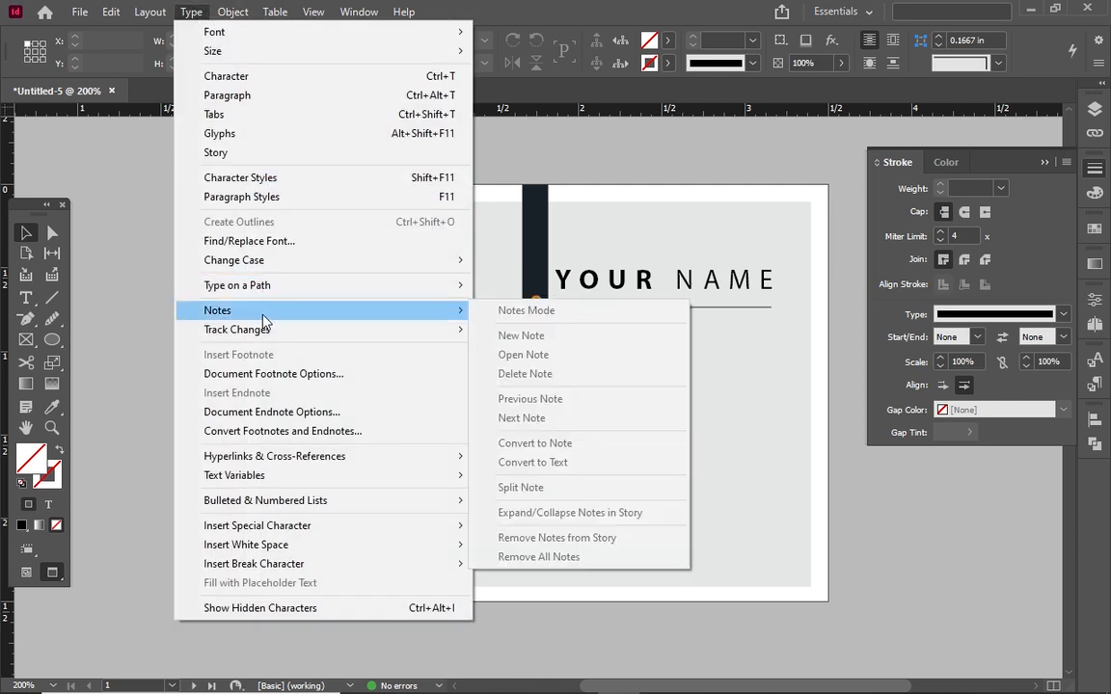
pyautogui.click(275, 261)
pyautogui.write('yourdomain.com')
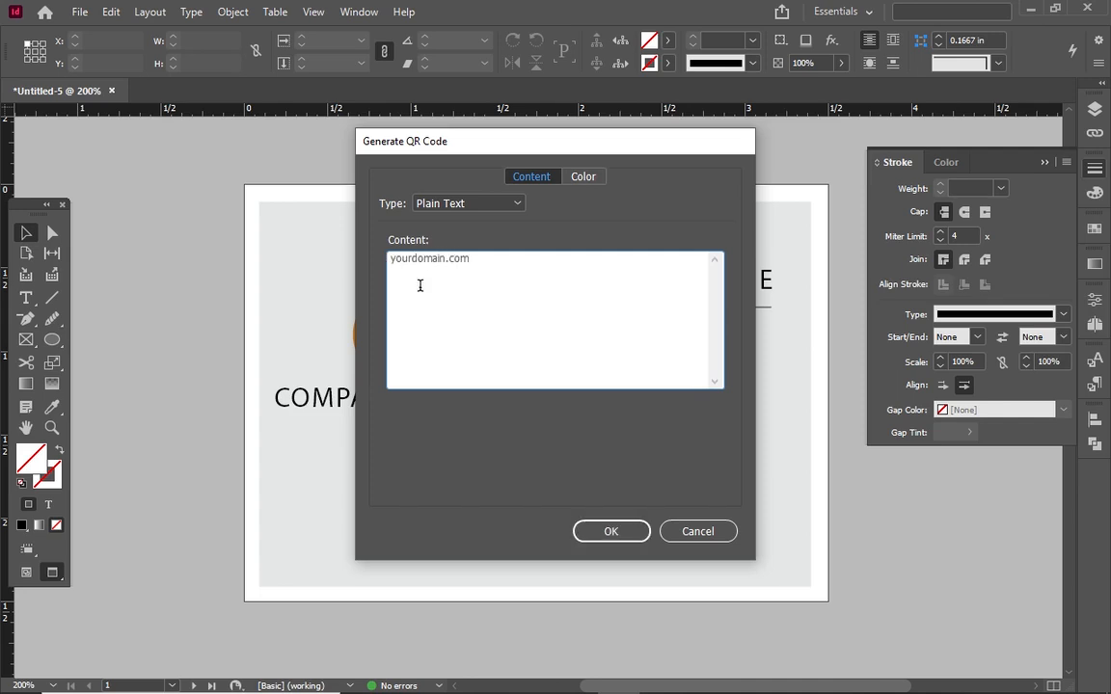
pyautogui.click(611, 532)
pyautogui.click(352, 421)
pyautogui.moveTo(550, 616); pyautogui.dragTo(455, 444)
pyautogui.moveTo(434, 495); pyautogui.dragTo(434, 479)
pyautogui.press('Left')
pyautogui.press('Left')
pyautogui.click(536, 375)
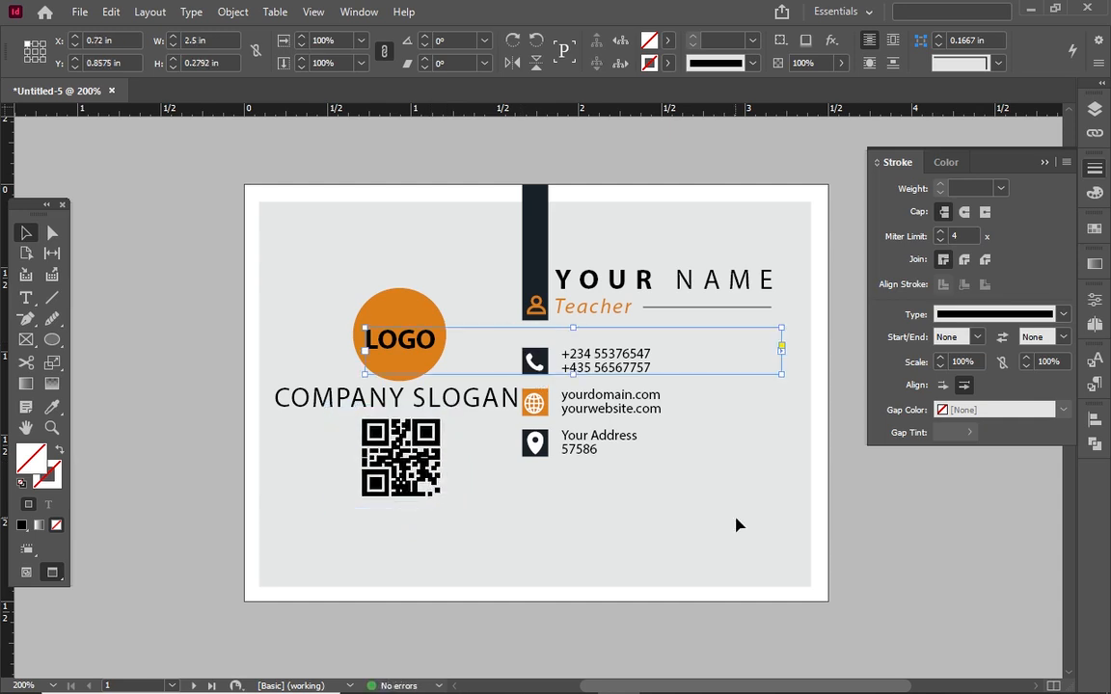
# Nudge the orange logo circle and the COMPANY SLOGAN line up slightly
pyautogui.click(528, 497)
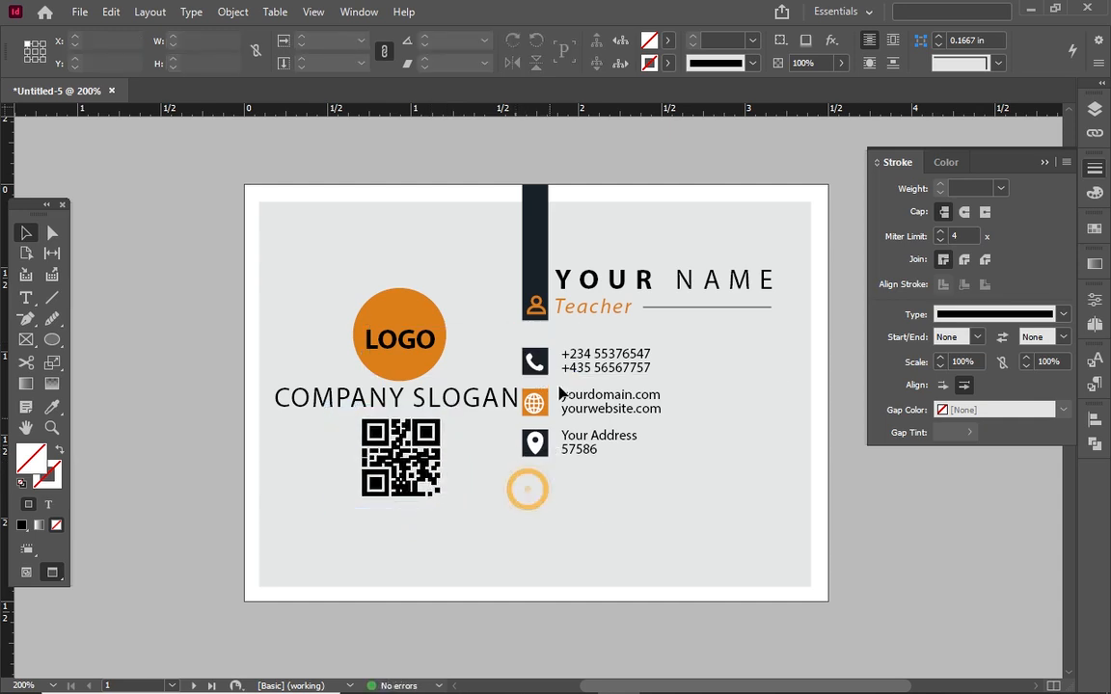
pyautogui.click(417, 325)
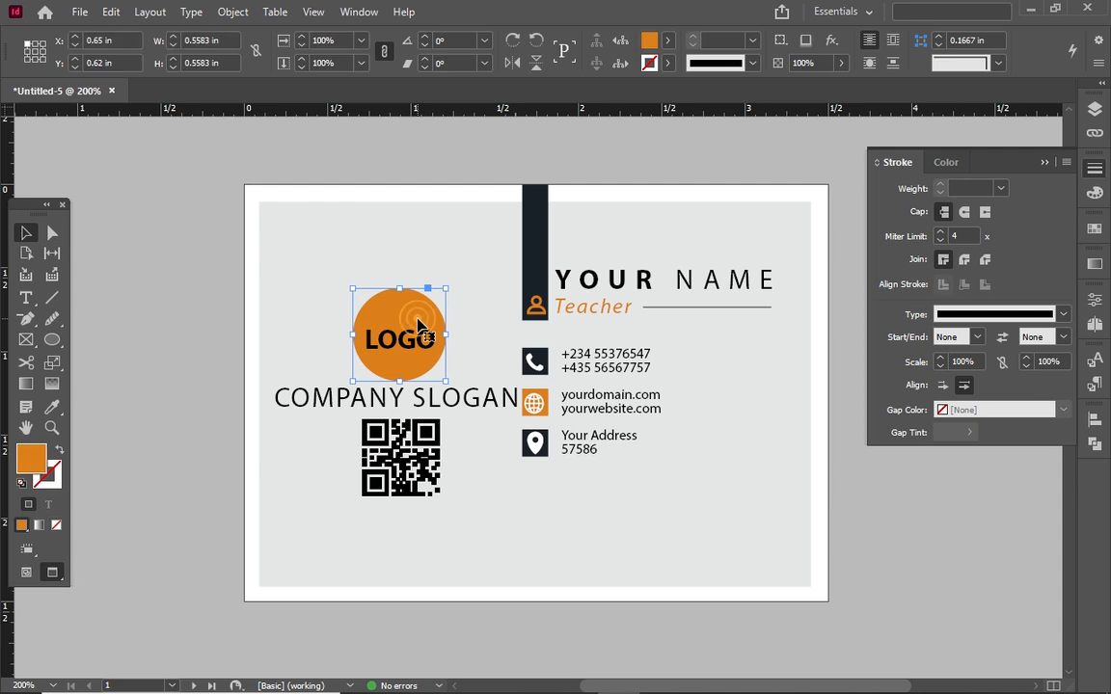
pyautogui.press('Up')
pyautogui.press('Up')
pyautogui.press('Up')
pyautogui.press('Up')
pyautogui.press('Up')
pyautogui.press('Up')
pyautogui.press('Up')
pyautogui.press('Up')
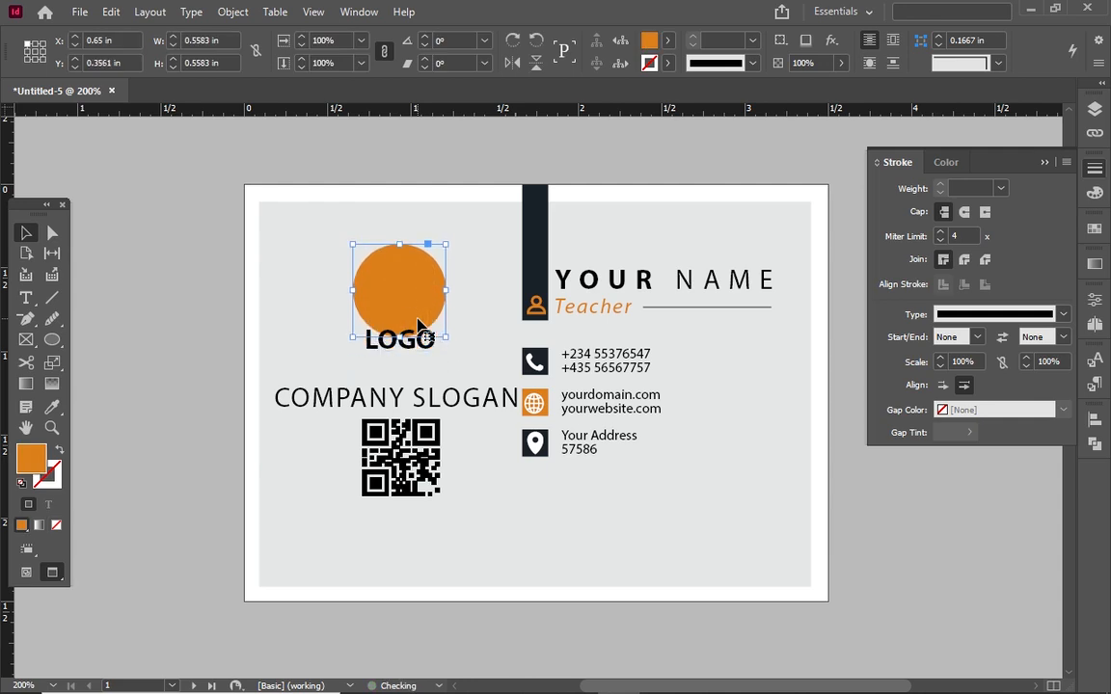
pyautogui.click(376, 398)
pyautogui.press('Up')
pyautogui.press('Up')
pyautogui.press('Up')
pyautogui.press('Up')
pyautogui.press('Up')
pyautogui.press('Up')
pyautogui.press('Up')
pyautogui.press('Up')
pyautogui.press('Up')
pyautogui.press('Up')
pyautogui.press('Up')
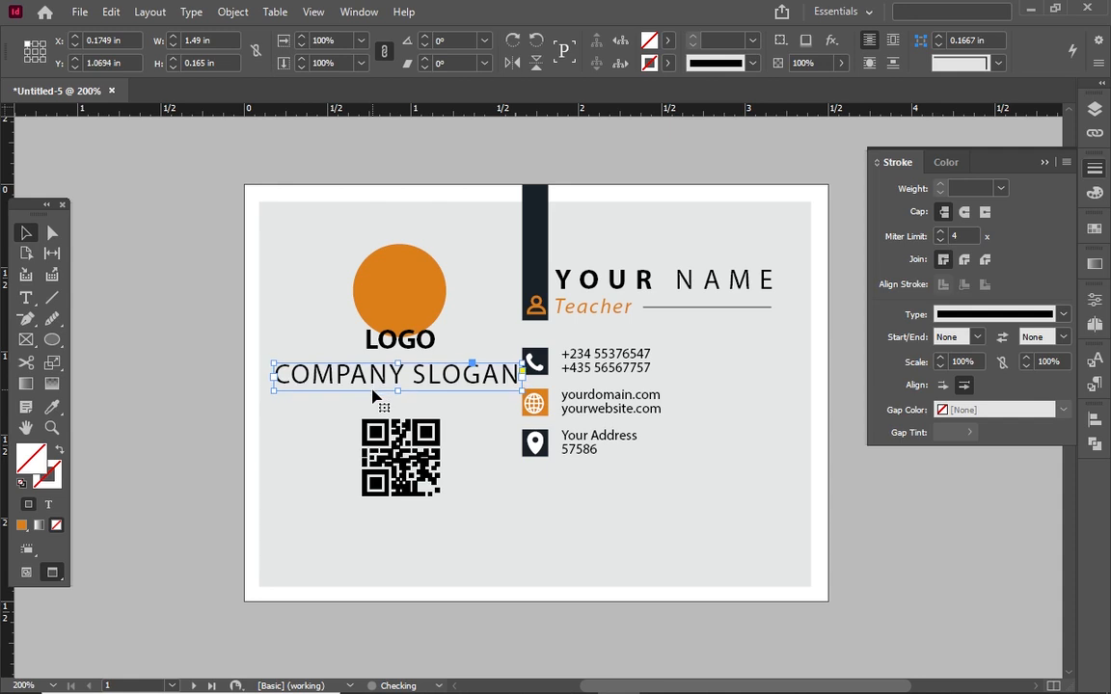
pyautogui.click(395, 345)
pyautogui.press('Up')
pyautogui.press('Up')
pyautogui.press('Up')
pyautogui.press('Up')
pyautogui.press('Up')
pyautogui.press('Up')
pyautogui.press('Up')
pyautogui.press('Up')
pyautogui.press('Up')
pyautogui.press('Up')
pyautogui.press('Up')
pyautogui.press('Up')
pyautogui.press('Up')
pyautogui.press('Up')
pyautogui.press('Up')
pyautogui.press('Up')
pyautogui.press('Up')
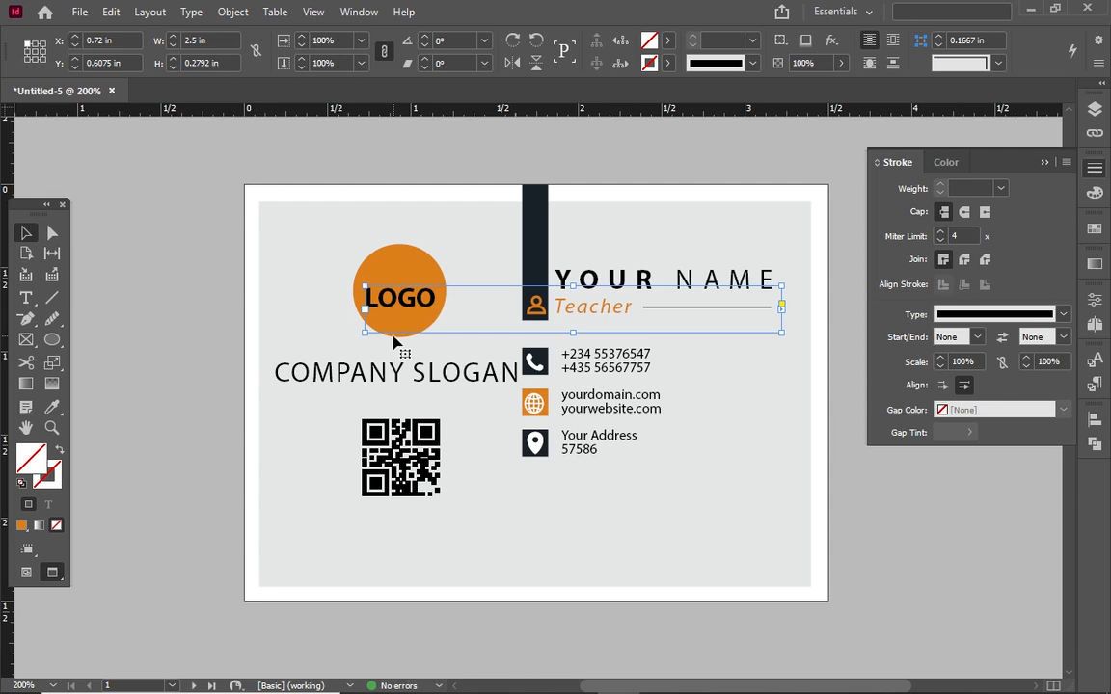
# Move the address and website lines lower on the card
pyautogui.click(525, 442)
pyautogui.press('Down')
pyautogui.press('Down')
pyautogui.press('Down')
pyautogui.press('Down')
pyautogui.press('Down')
pyautogui.press('Down')
pyautogui.press('Down')
pyautogui.press('Down')
pyautogui.click(508, 383)
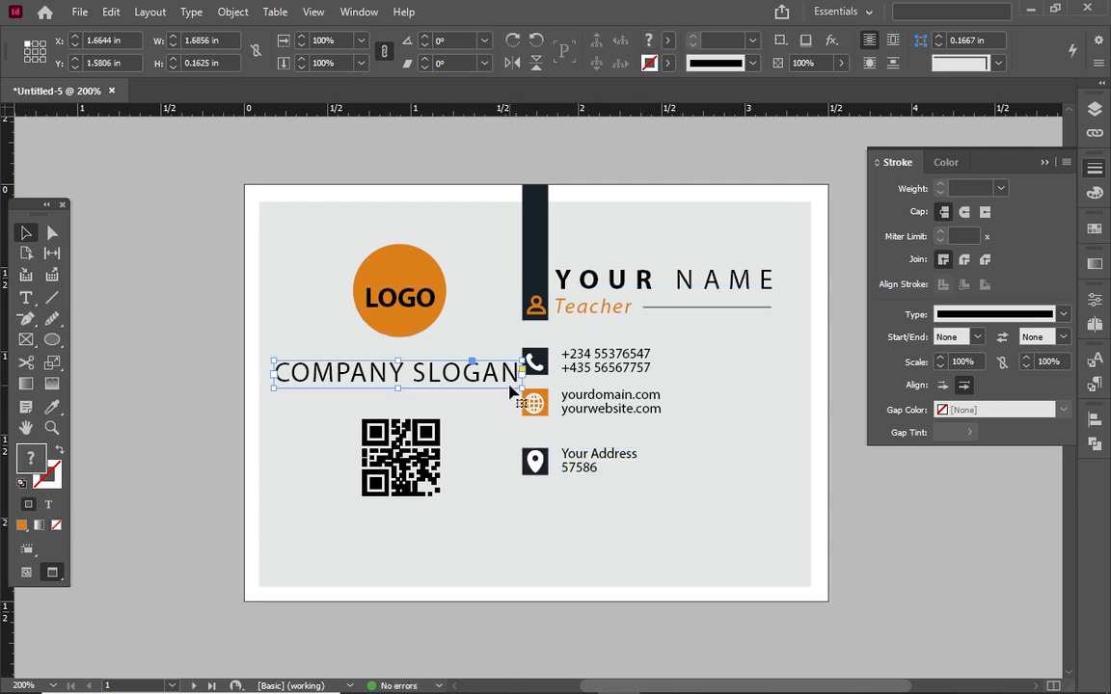
pyautogui.click(508, 395)
pyautogui.press('Down')
pyautogui.press('Down')
pyautogui.press('Down')
pyautogui.press('Down')
pyautogui.moveTo(529, 328); pyautogui.dragTo(702, 388)
pyautogui.click(705, 409)
pyautogui.click(502, 388)
pyautogui.click(626, 400)
pyautogui.click(717, 370)
# Settle the QR code just under the slogan, raising the slogan once more
pyautogui.click(401, 459)
pyautogui.moveTo(241, 436); pyautogui.dragTo(413, 470)
pyautogui.press('Up')
pyautogui.press('Up')
pyautogui.press('Up')
pyautogui.press('Up')
pyautogui.press('Up')
pyautogui.press('Up')
pyautogui.press('Up')
pyautogui.press('Up')
pyautogui.click(381, 374)
pyautogui.press('Up')
pyautogui.press('Up')
pyautogui.press('Up')
pyautogui.press('Up')
pyautogui.press('Up')
pyautogui.click(403, 425)
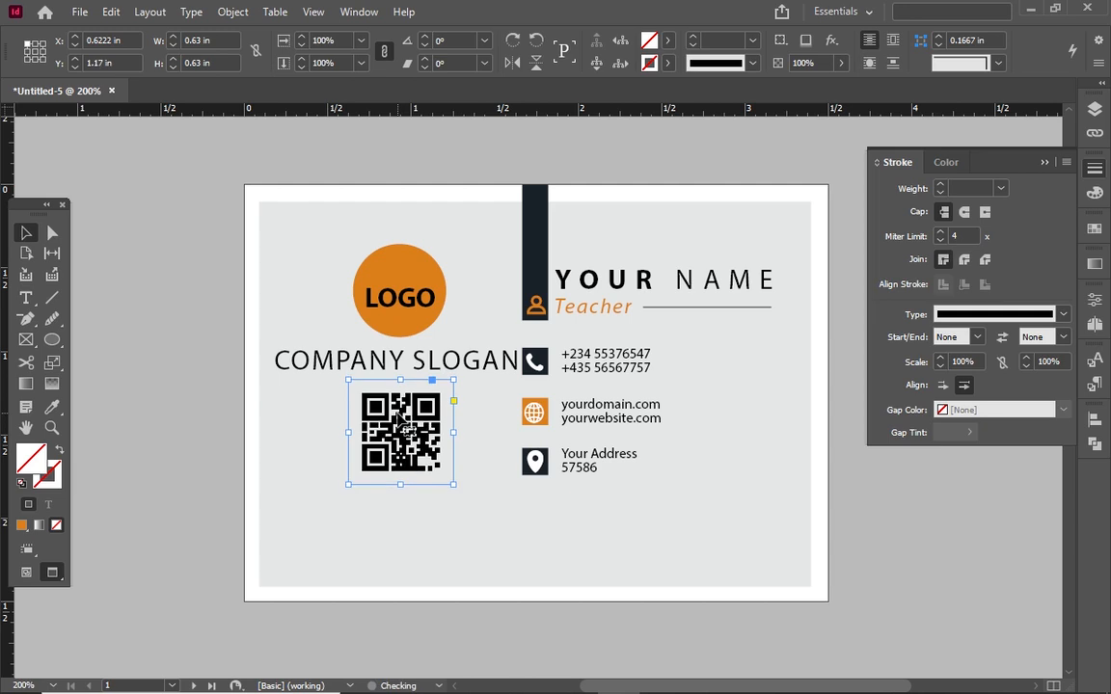
pyautogui.press('Down')
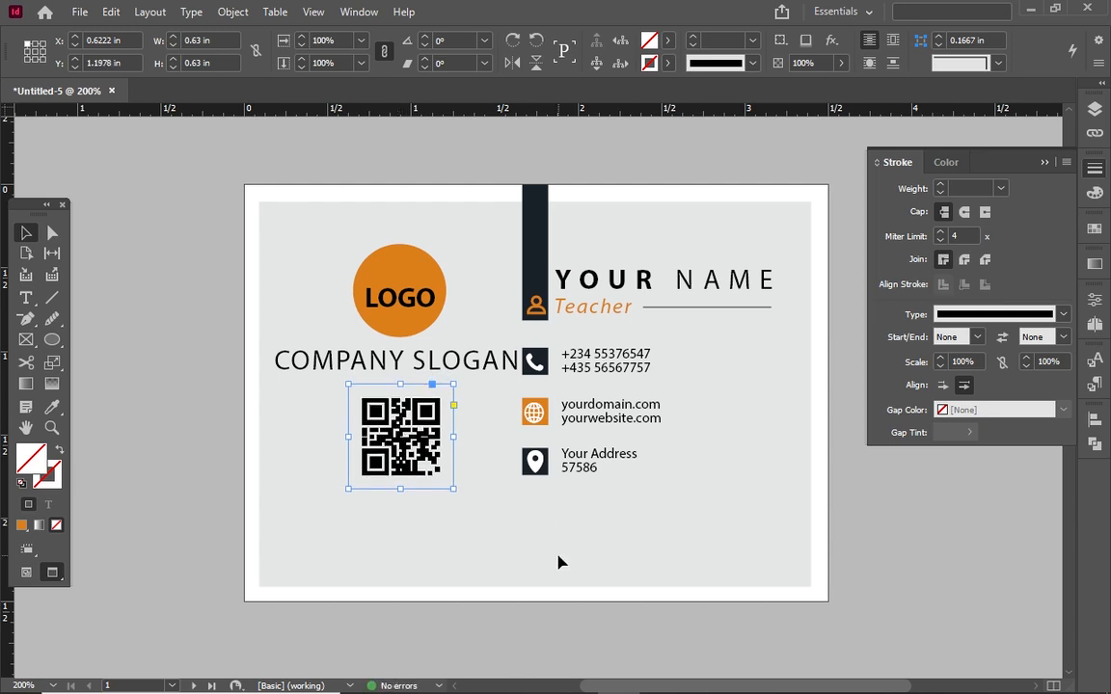
pyautogui.click(560, 561)
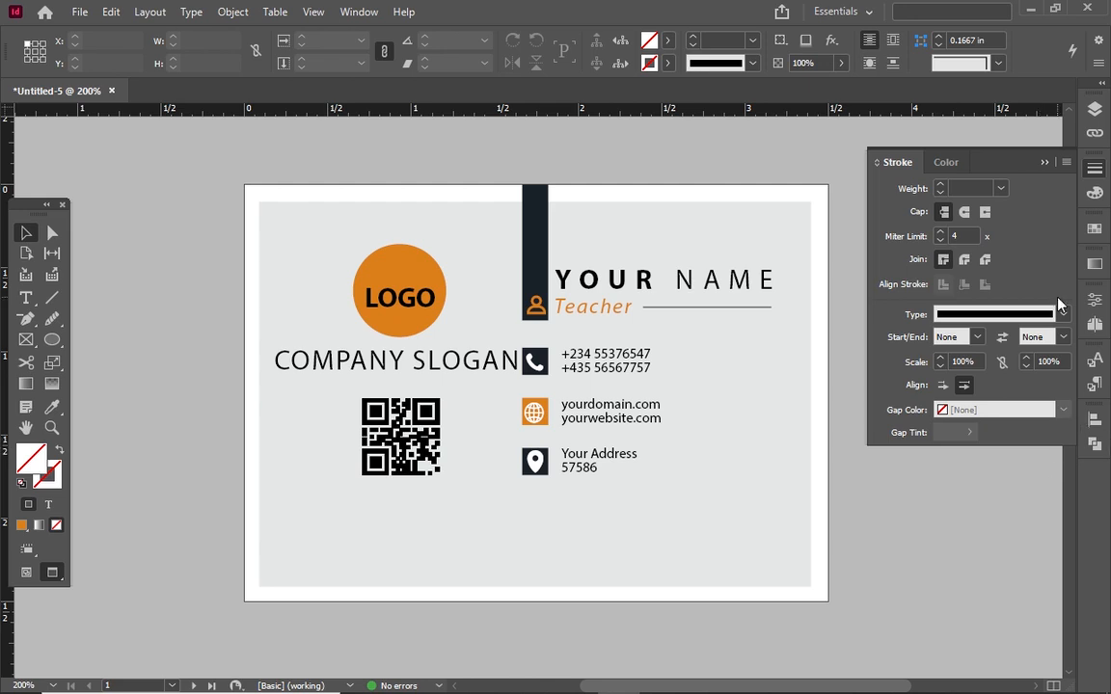
pyautogui.click(1048, 161)
# On page 2, draw a bleed-sized rectangle with no stroke and C=81 M=70 Y=58 K=70 fill
pyautogui.moveTo(1068, 217); pyautogui.dragTo(1094, 480)
pyautogui.moveTo(52, 340); pyautogui.dragTo(78, 355)
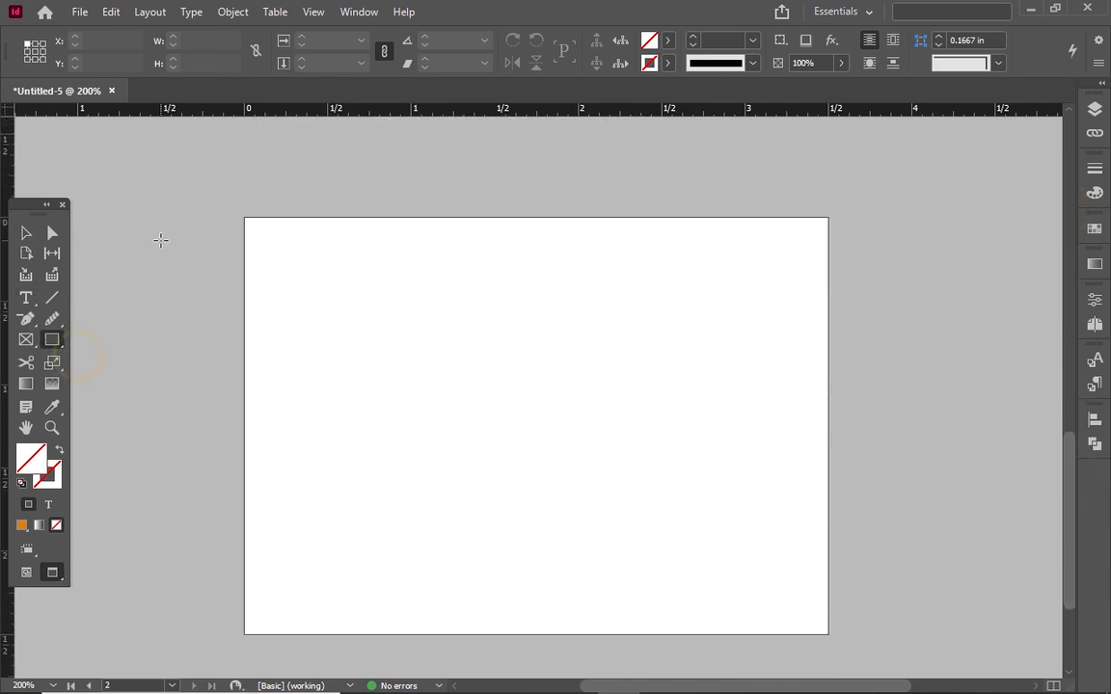
pyautogui.moveTo(229, 210); pyautogui.dragTo(842, 645)
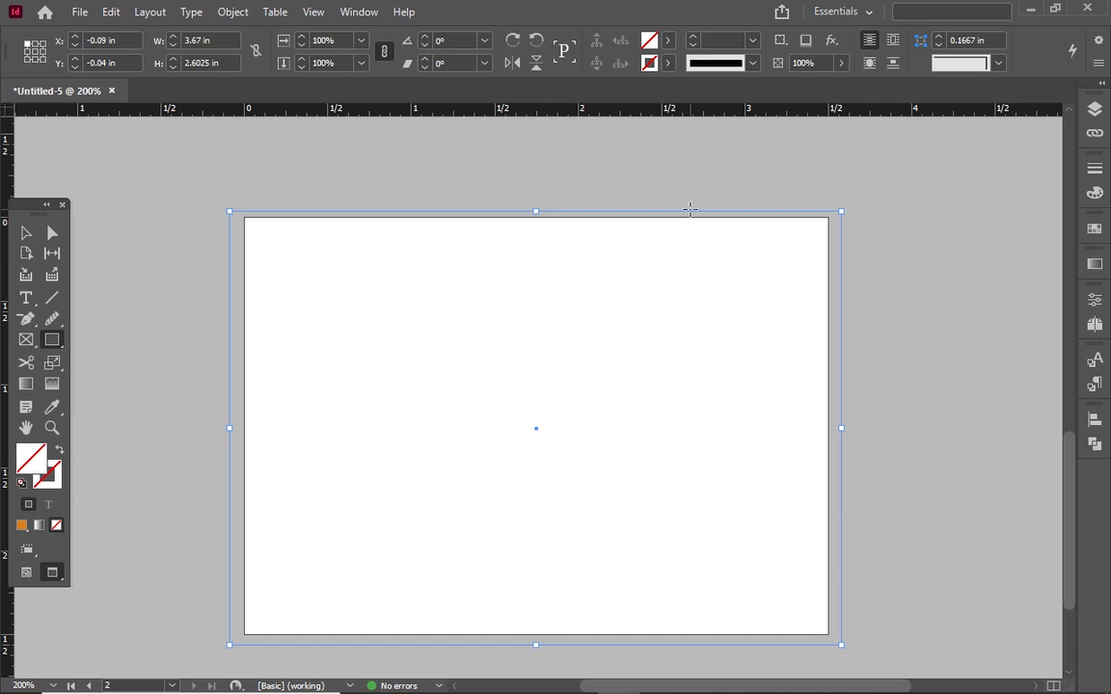
pyautogui.click(669, 62)
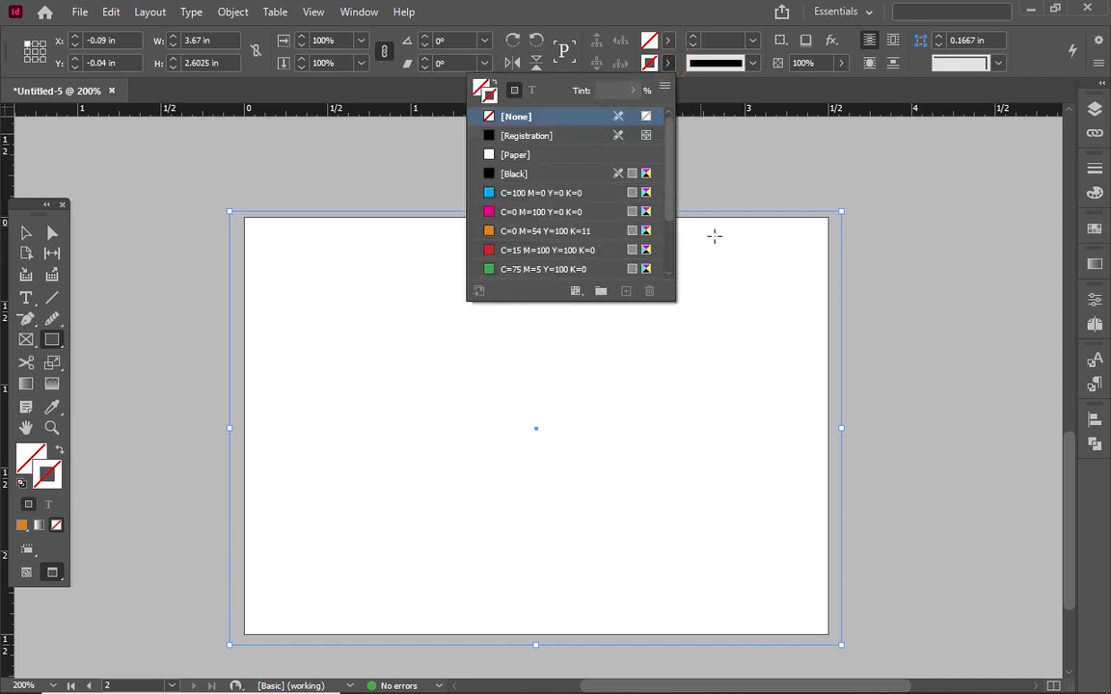
pyautogui.click(595, 115)
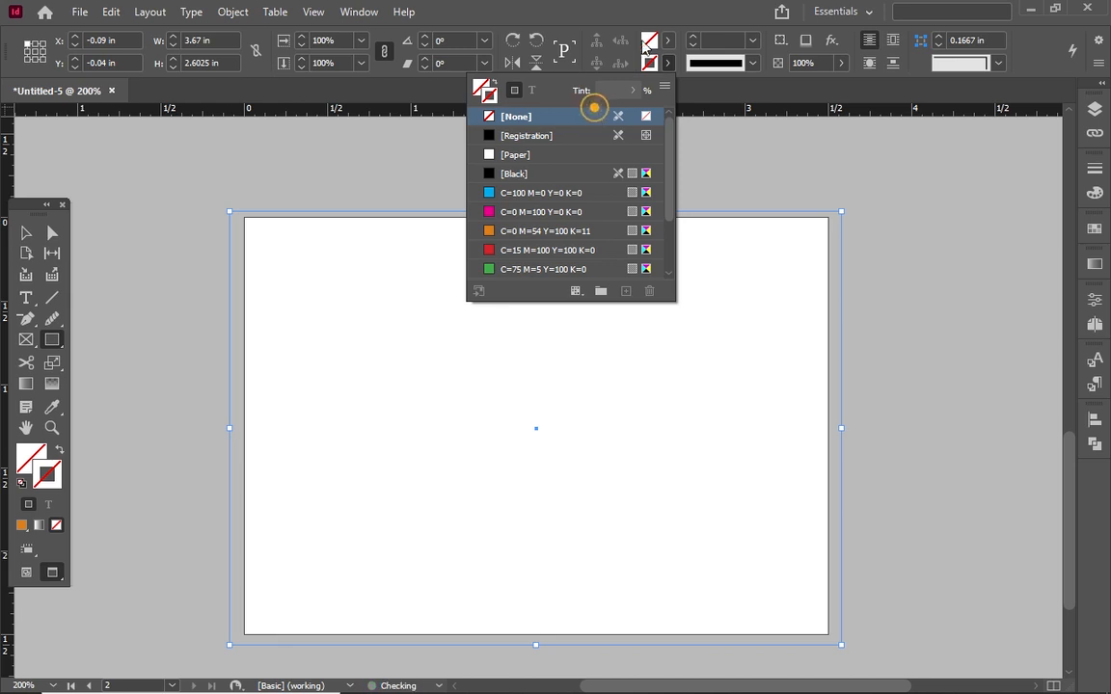
pyautogui.click(667, 40)
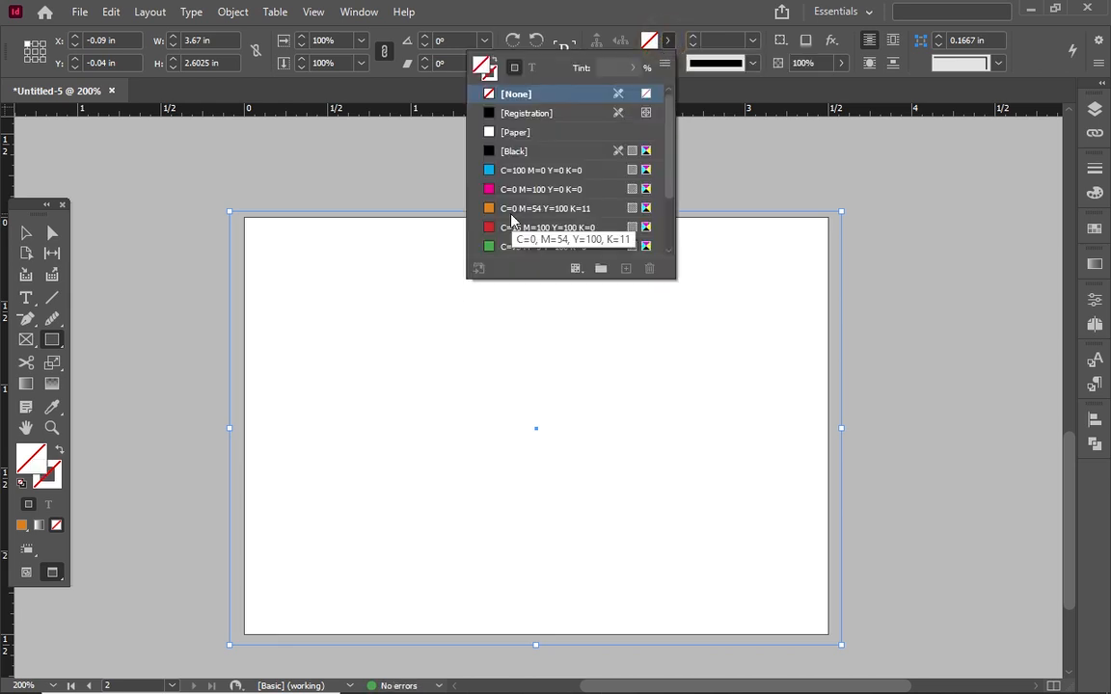
pyautogui.click(668, 250)
pyautogui.click(668, 250)
pyautogui.click(668, 249)
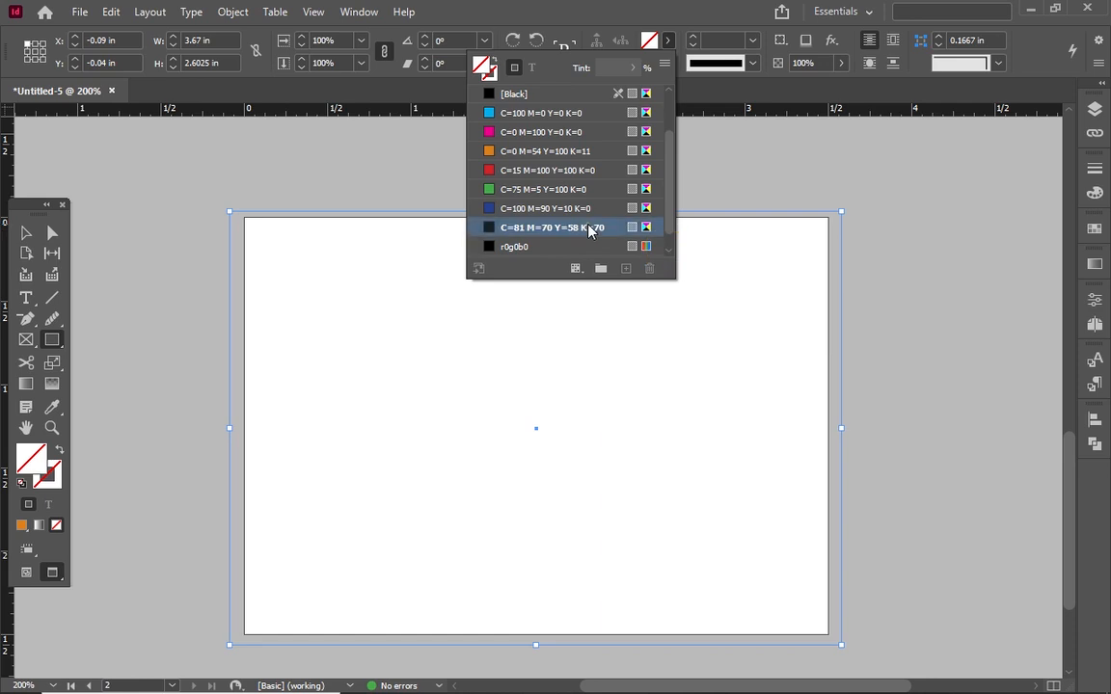
pyautogui.click(583, 228)
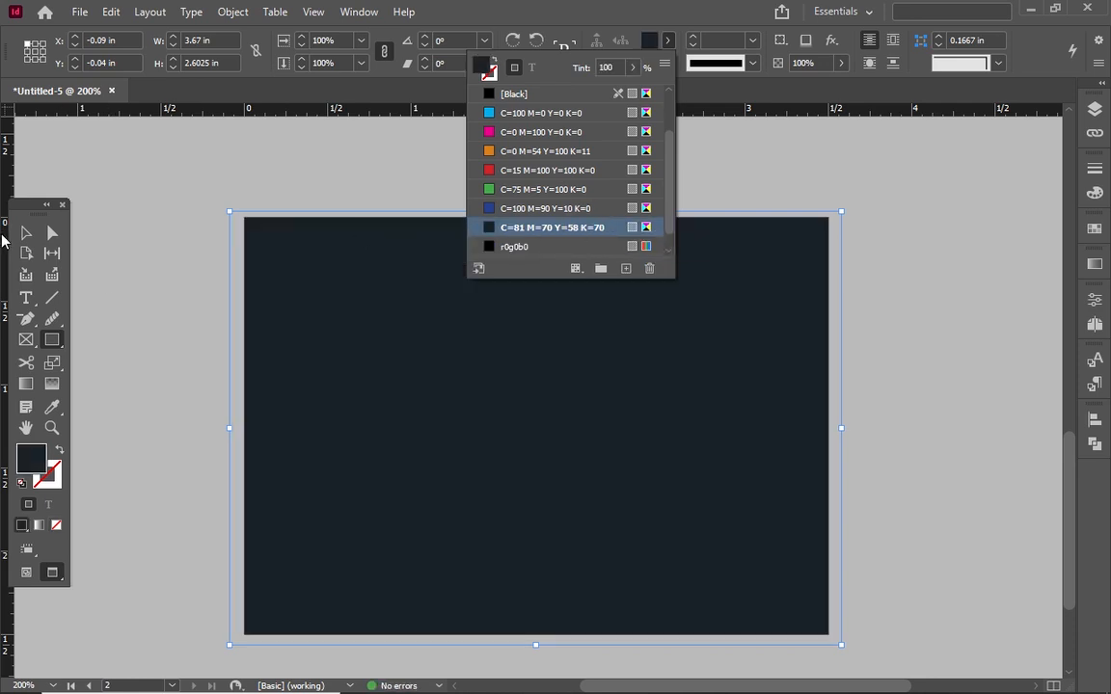
pyautogui.click(26, 234)
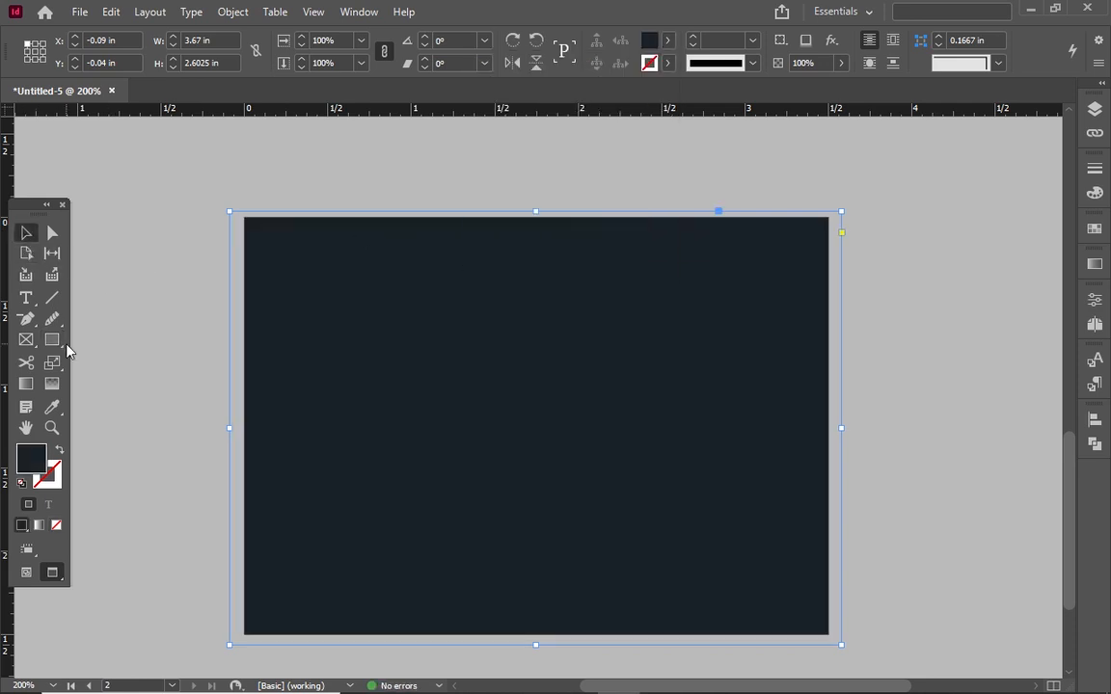
pyautogui.press('w')
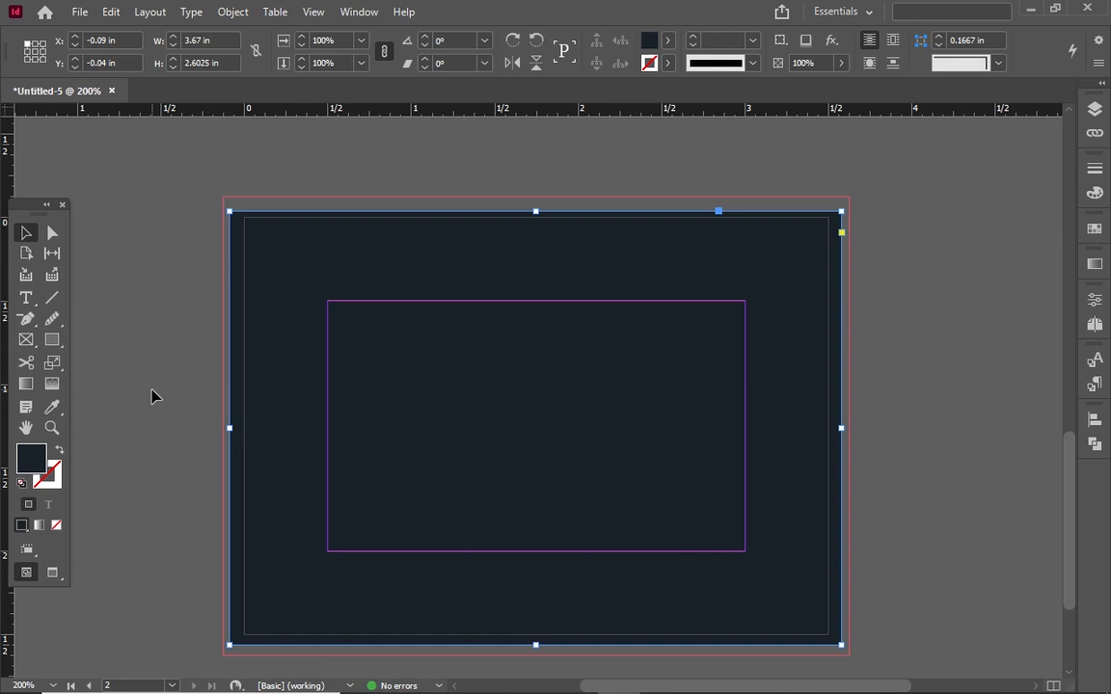
# Draw a narrow orange bar with slightly rounded corners at the back's left edge
pyautogui.click(52, 340)
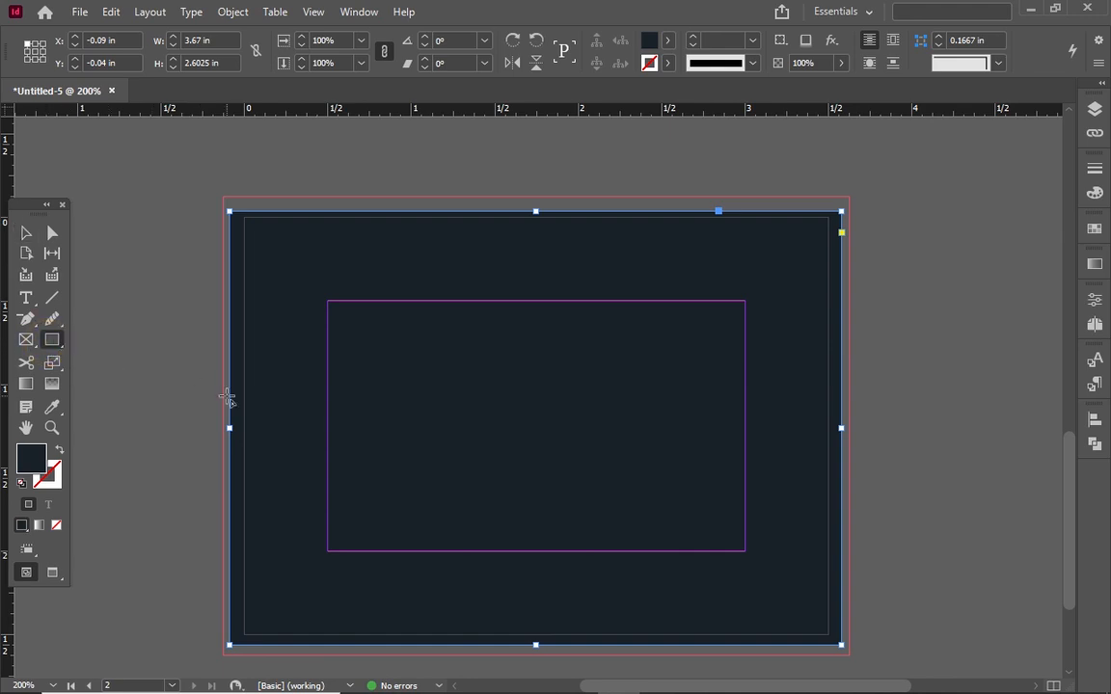
pyautogui.moveTo(230, 370); pyautogui.dragTo(256, 501)
pyautogui.click(668, 40)
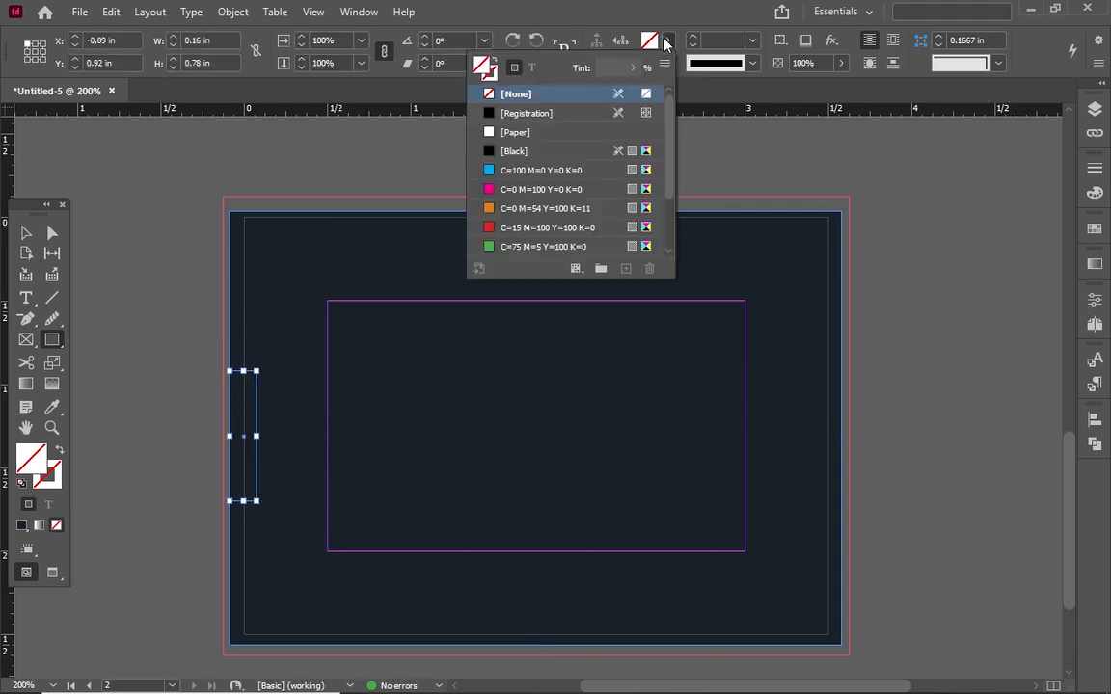
pyautogui.click(519, 208)
pyautogui.click(26, 235)
pyautogui.click(257, 392)
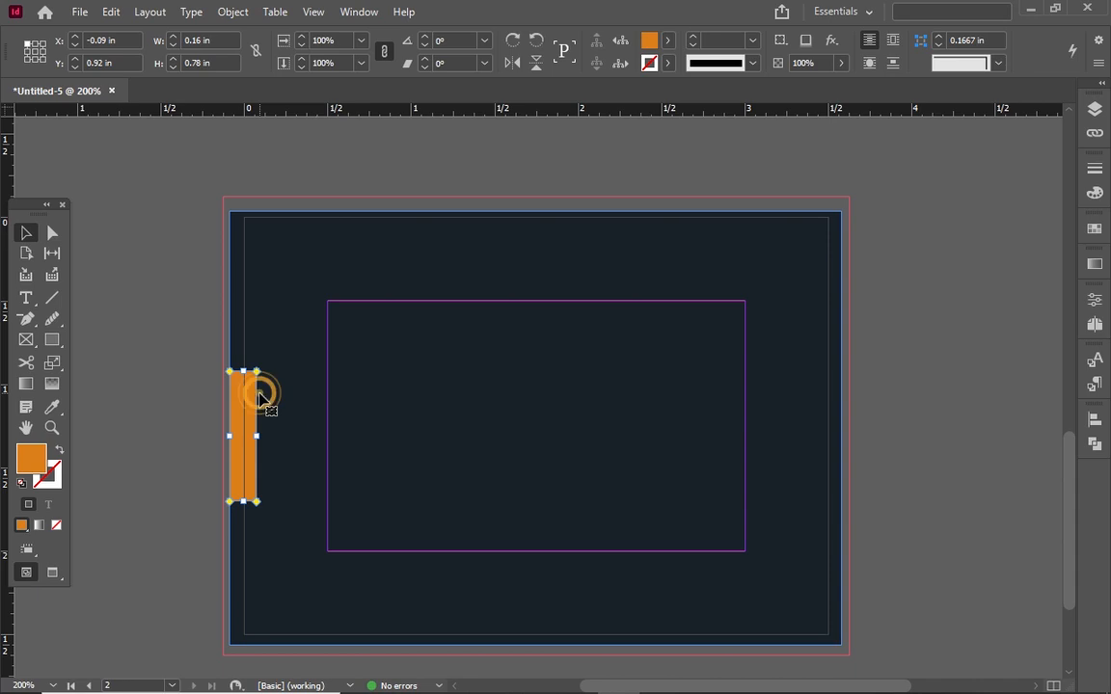
pyautogui.moveTo(255, 378); pyautogui.dragTo(258, 429)
pyautogui.click(299, 396)
# Alt-drag a copy of the orange bar to the right edge of the navy page
pyautogui.click(268, 345)
pyautogui.press('w')
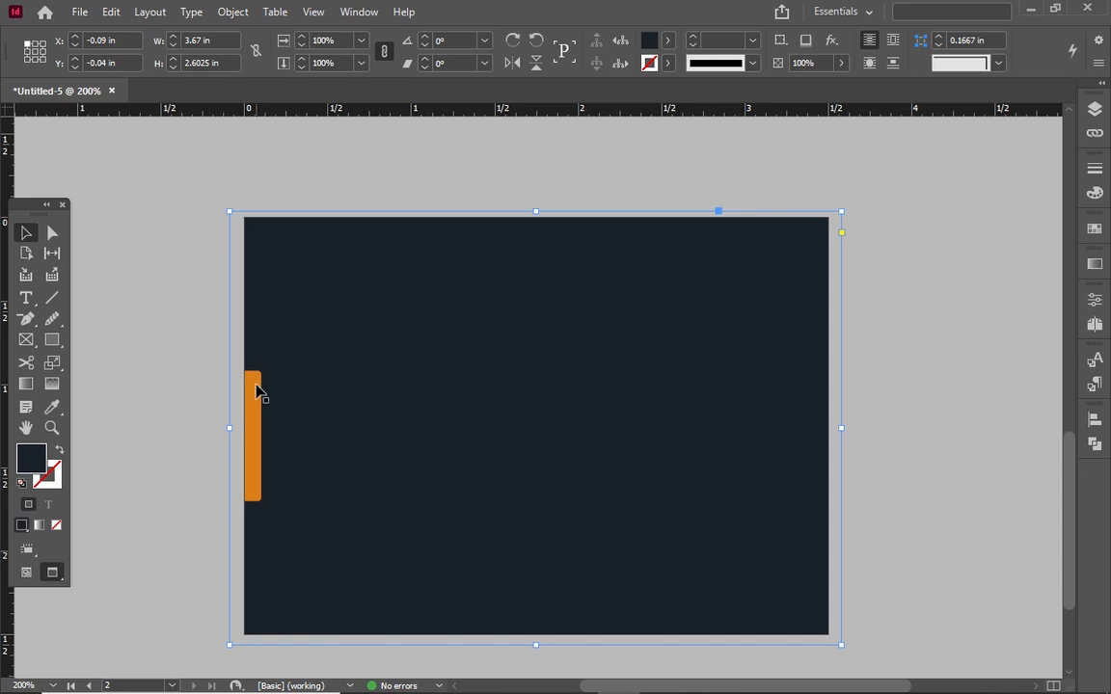
pyautogui.click(257, 390)
pyautogui.moveTo(260, 391); pyautogui.dragTo(835, 389)
pyautogui.click(515, 470)
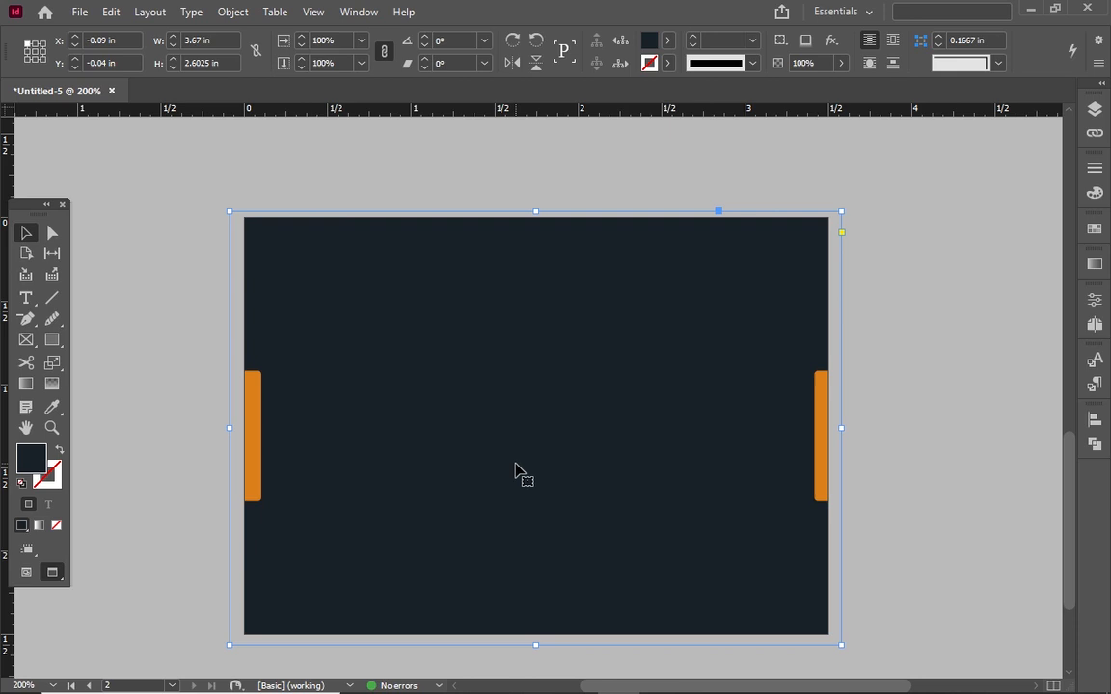
# Fit the LOGO text frame on the front card to its text
pyautogui.moveTo(1069, 490); pyautogui.dragTo(1069, 225)
pyautogui.moveTo(337, 228); pyautogui.dragTo(449, 331)
pyautogui.rightClick(567, 282)
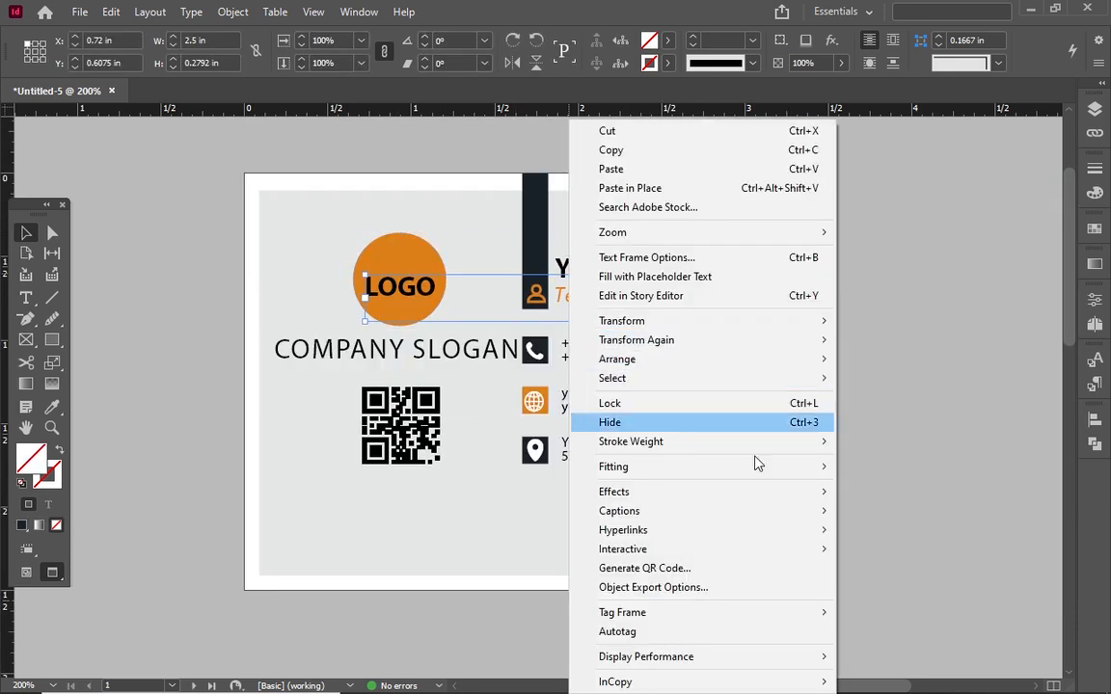
pyautogui.click(843, 469)
# Select the orange circle together with its LOGO text and copy them
pyautogui.moveTo(334, 220); pyautogui.dragTo(422, 326)
pyautogui.moveTo(299, 193); pyautogui.dragTo(394, 290)
pyautogui.rightClick(395, 291)
pyautogui.click(434, 182)
# Paste the logo onto the navy back card and shrink it slightly to 0.4965 in
pyautogui.moveTo(1067, 320); pyautogui.dragTo(1075, 571)
pyautogui.scroll(-2, 964, 448)
pyautogui.rightClick(464, 309)
pyautogui.click(482, 218)
pyautogui.moveTo(551, 367); pyautogui.dragTo(448, 308)
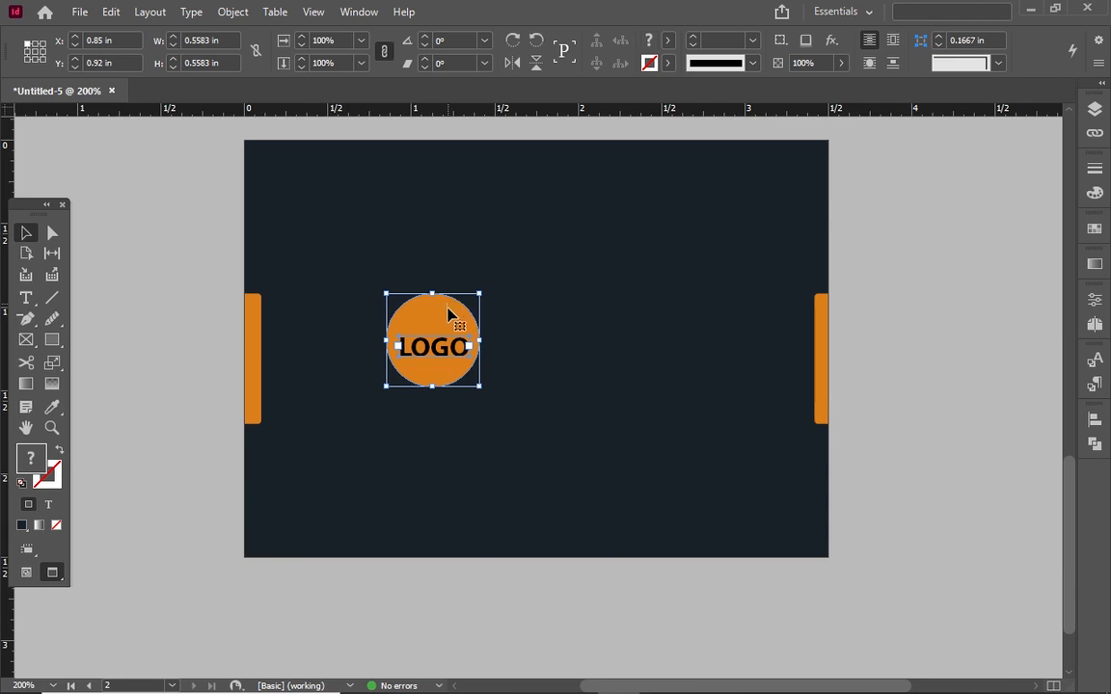
pyautogui.moveTo(480, 385); pyautogui.dragTo(469, 375)
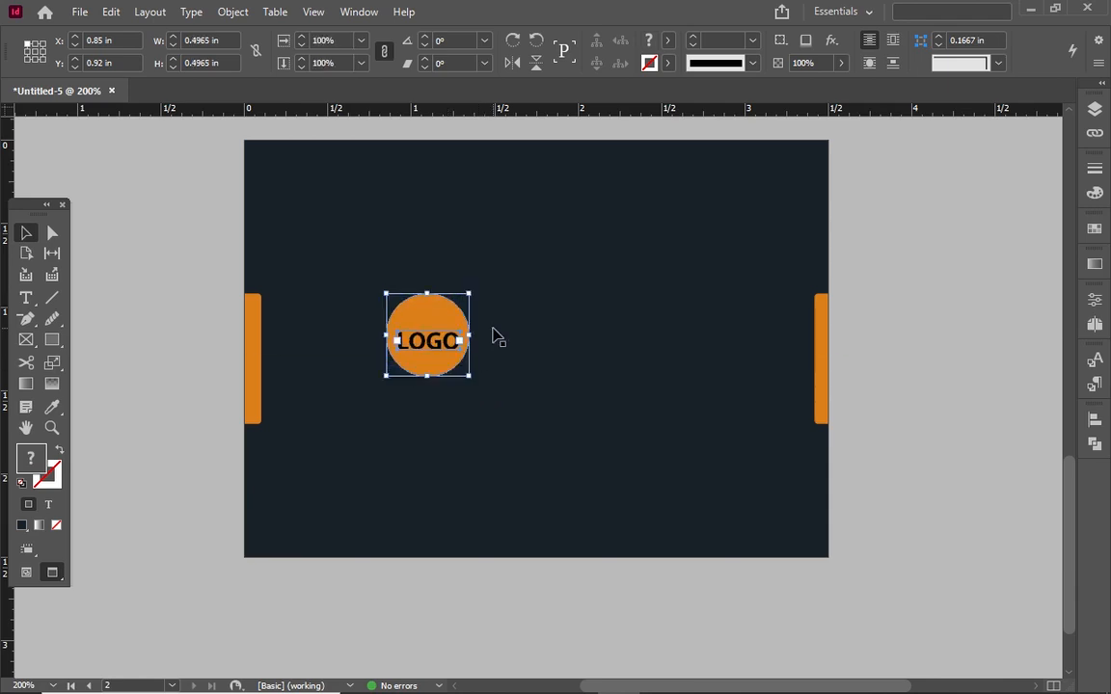
pyautogui.click(441, 292)
pyautogui.click(26, 297)
pyautogui.scroll(5, 1036, 337)
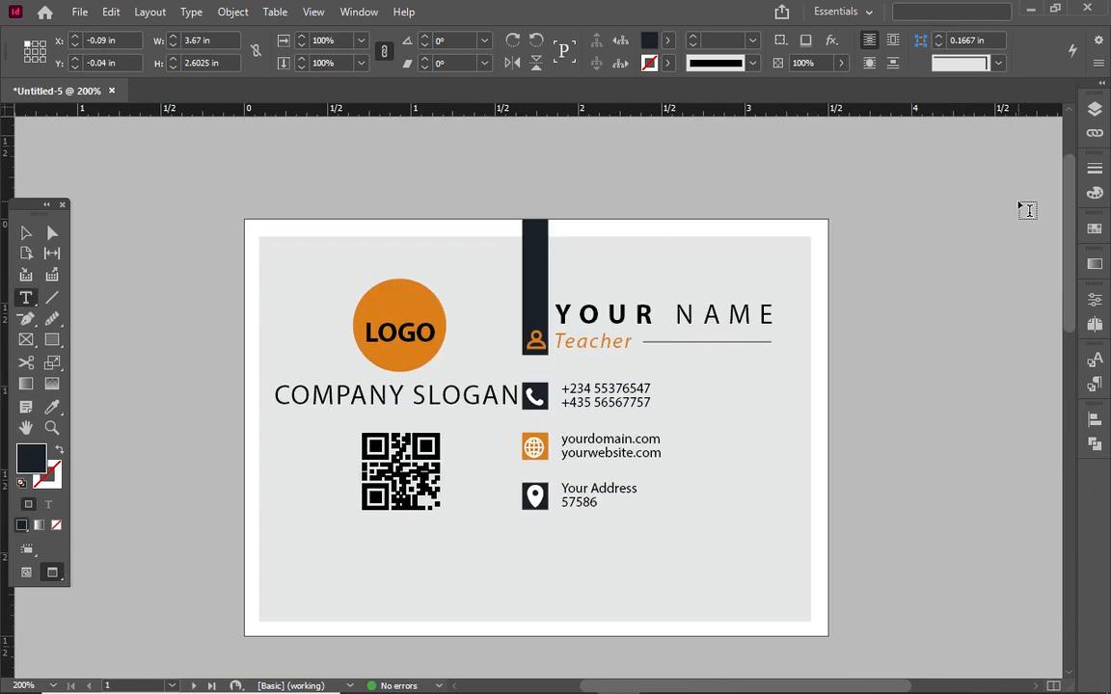
# Copy the YOUR NAME frame onto the back card and retype it as COMPANY NAME
pyautogui.press('v')
pyautogui.click(588, 310)
pyautogui.moveTo(589, 310); pyautogui.dragTo(522, 271)
pyautogui.doubleClick(522, 271)
pyautogui.hotkey('ctrl', 'a')
pyautogui.write('compa')
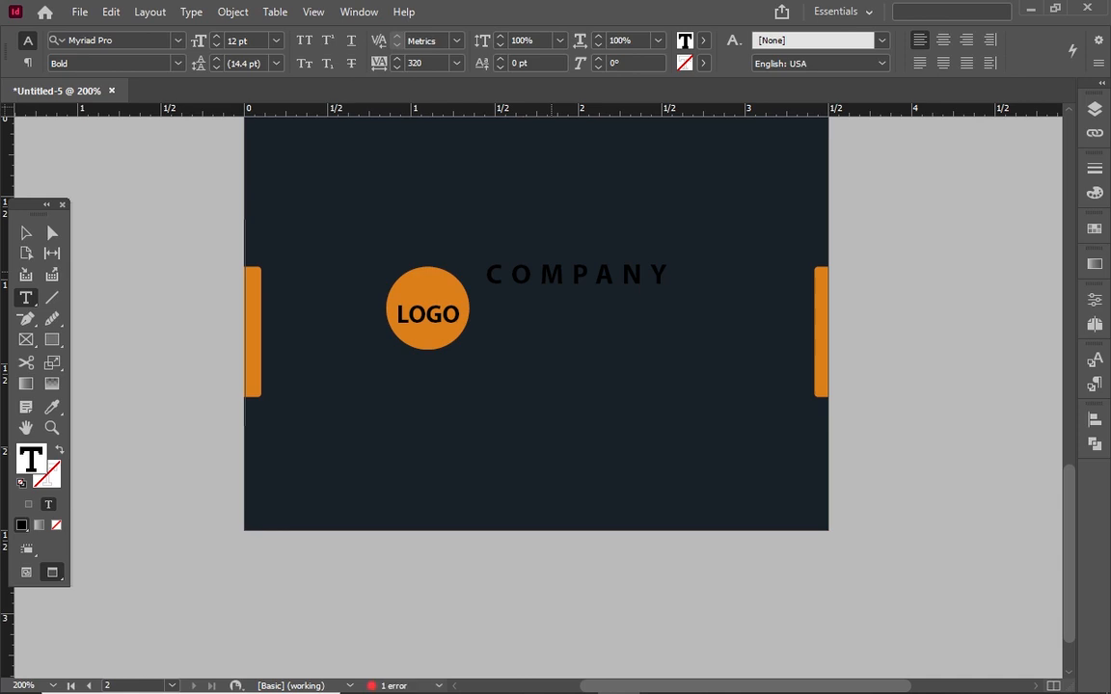
# Make the COMPANY NAME text white ([Paper]) with letter spacing 50
pyautogui.hotkey('ctrl', 'a')
pyautogui.click(703, 41)
pyautogui.click(551, 133)
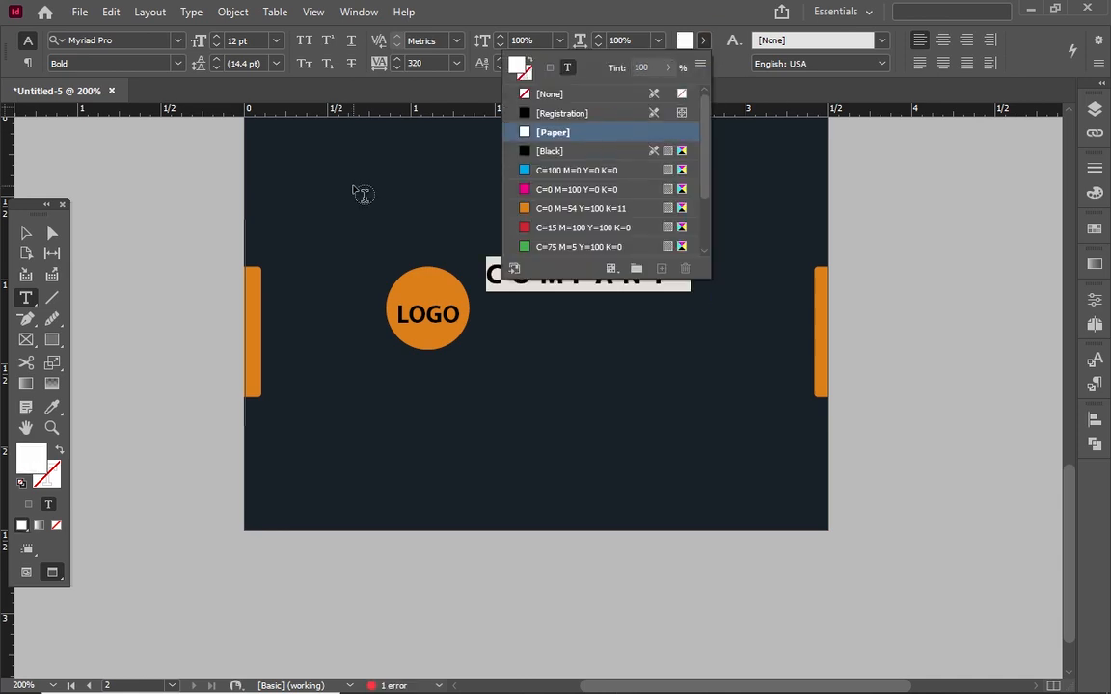
pyautogui.click(456, 63)
pyautogui.click(450, 278)
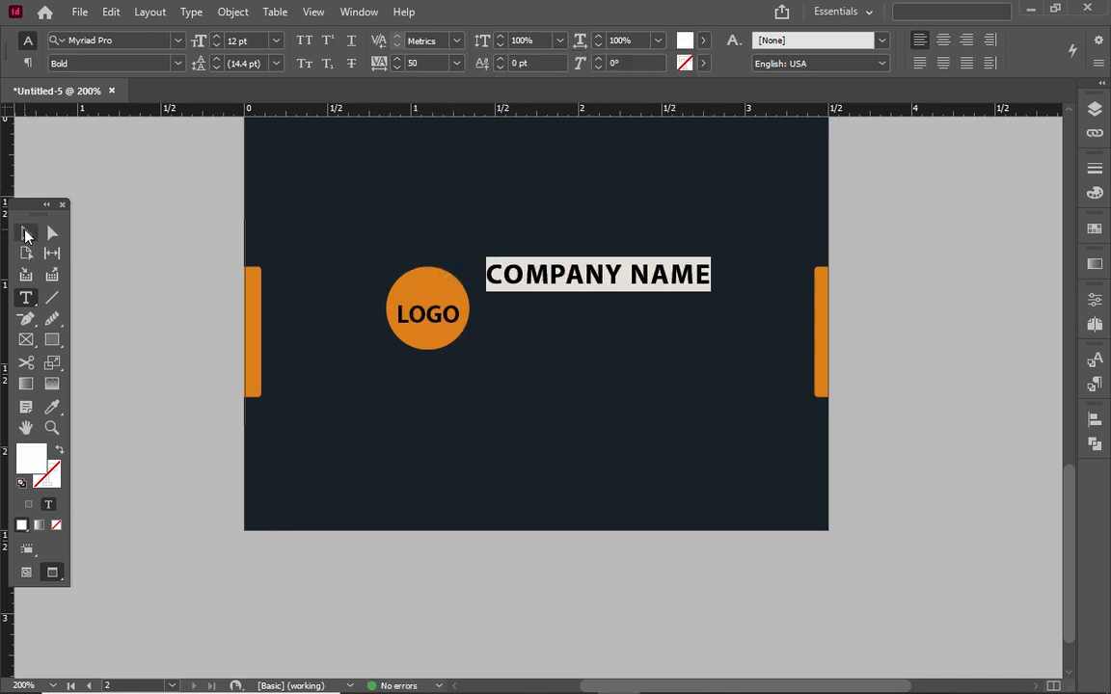
pyautogui.press('Escape')
# Duplicate the frame below as SLOGAN in Regular weight with tracking 200
pyautogui.moveTo(572, 268); pyautogui.dragTo(575, 297)
pyautogui.doubleClick(576, 300)
pyautogui.hotkey('ctrl', 'a')
pyautogui.write('SLOGAN')
pyautogui.hotkey('ctrl', 'a')
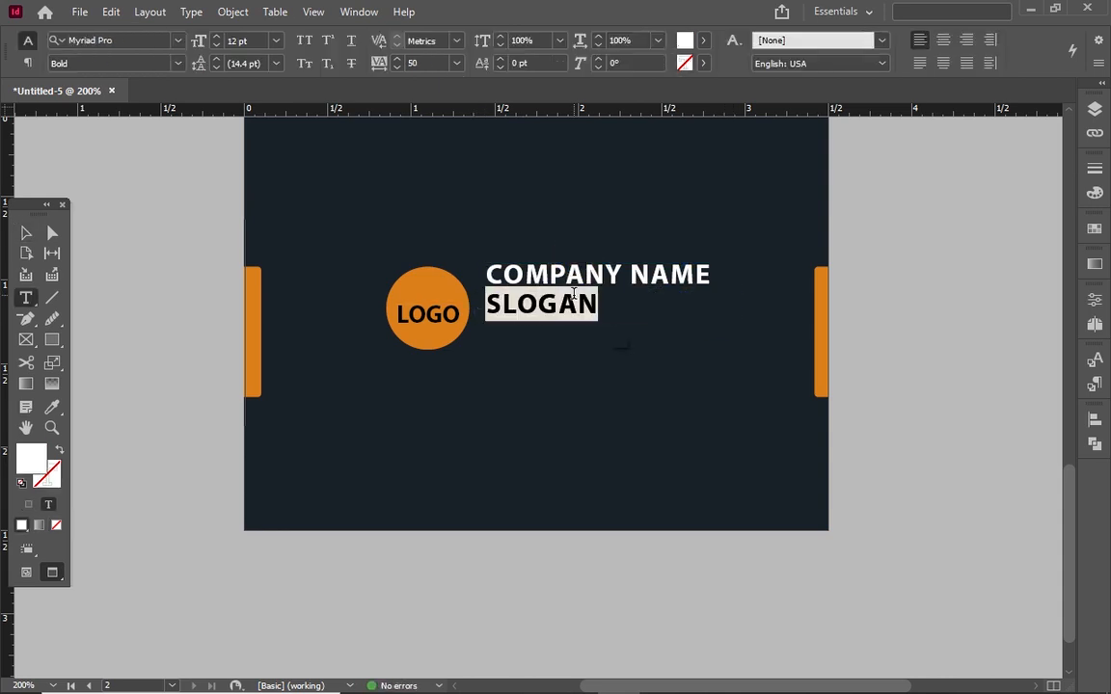
pyautogui.click(177, 63)
pyautogui.click(163, 83)
pyautogui.click(456, 63)
pyautogui.click(432, 307)
pyautogui.click(456, 63)
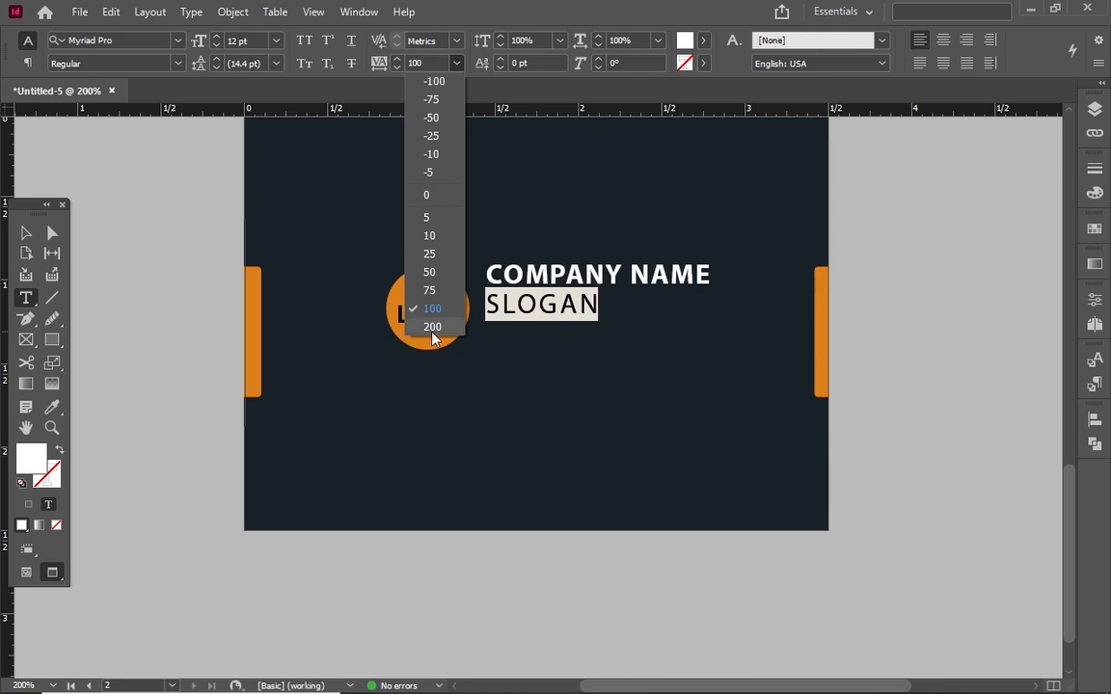
pyautogui.click(432, 327)
pyautogui.press('Escape')
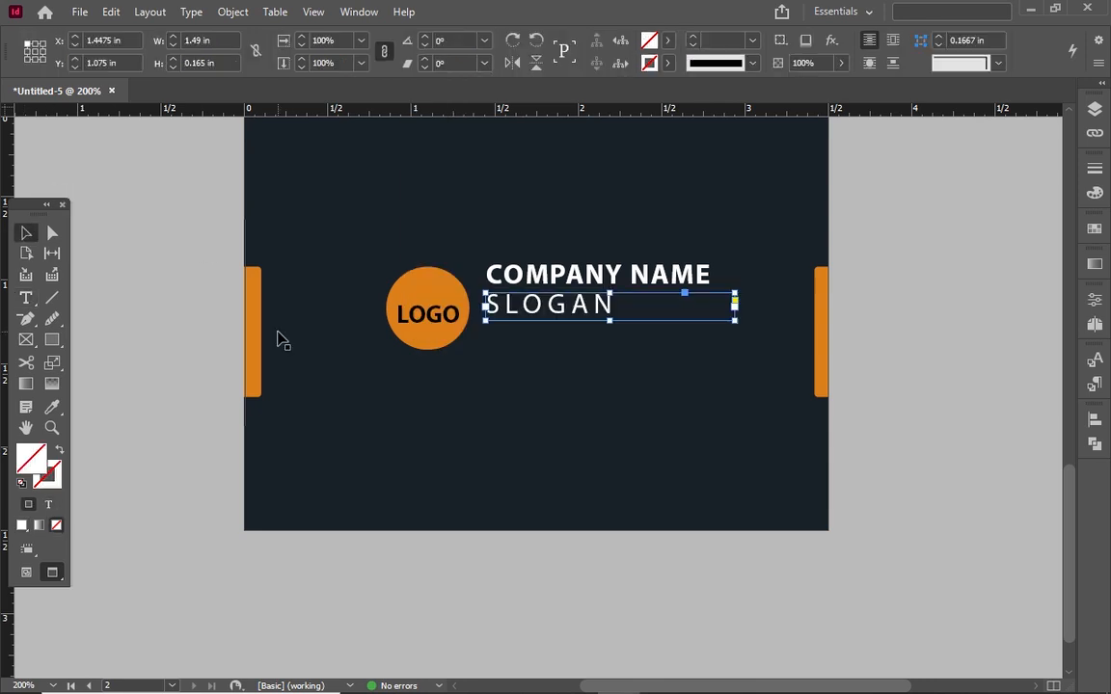
# Extend the text to SLOGAN HERE, set tracking 10 and reduce its font size one step
pyautogui.doubleClick(627, 311)
pyautogui.write('HERE')
pyautogui.hotkey('ctrl', 'a')
pyautogui.click(456, 62)
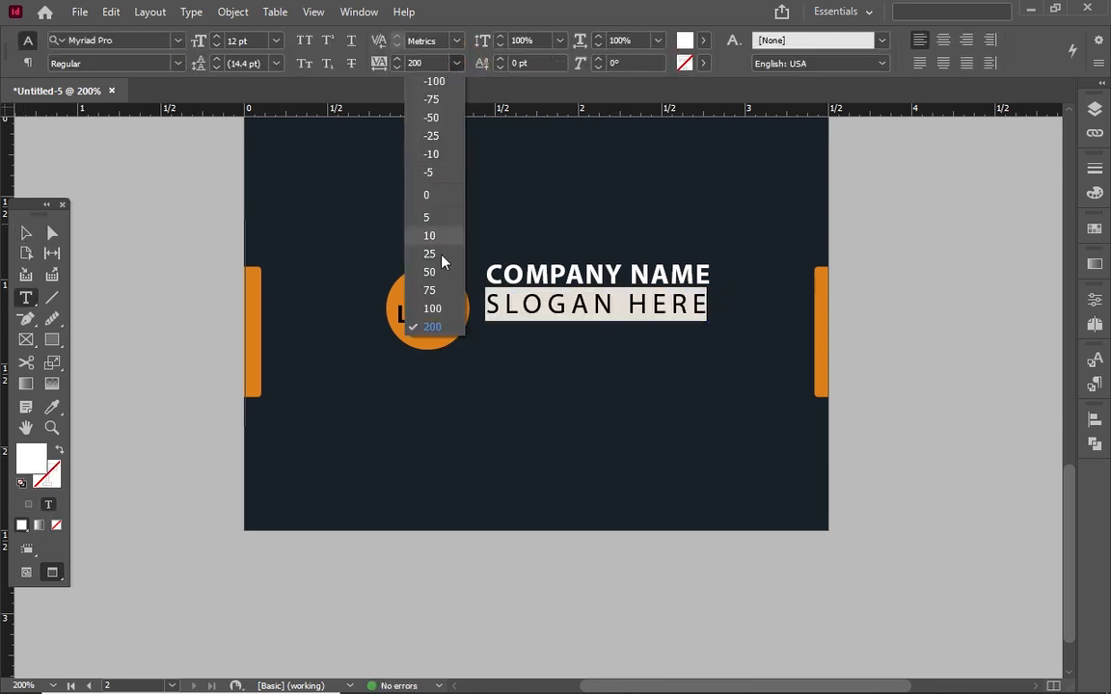
pyautogui.click(429, 253)
pyautogui.click(456, 62)
pyautogui.click(430, 236)
pyautogui.press('Escape')
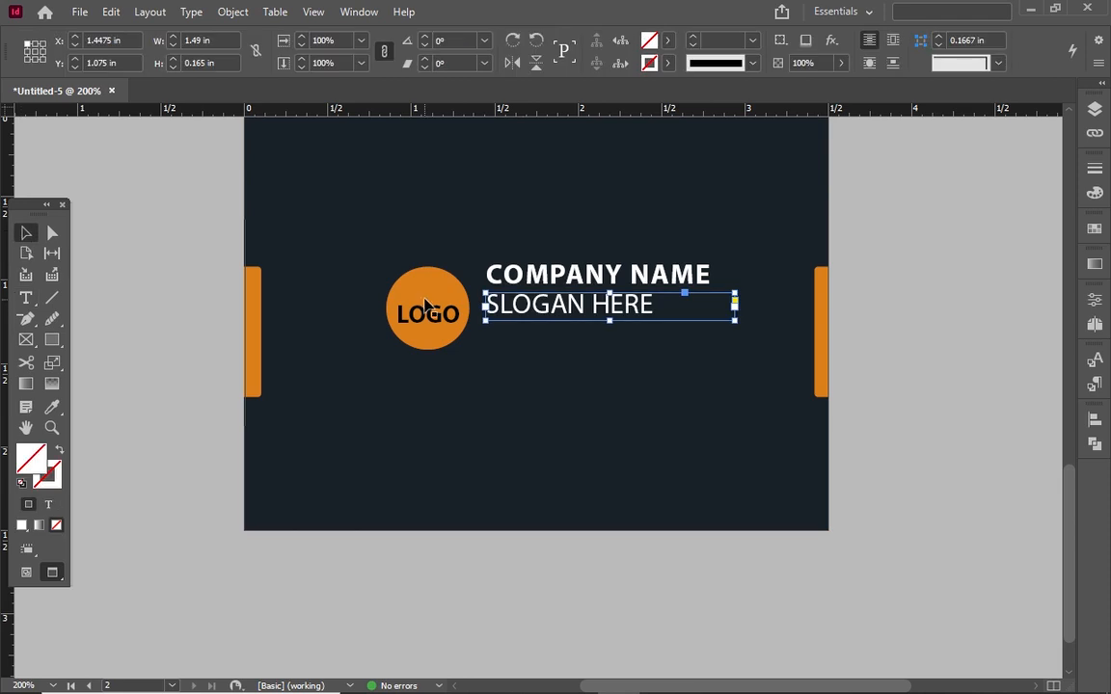
pyautogui.doubleClick(491, 301)
pyautogui.hotkey('ctrl', 'a')
pyautogui.click(211, 43)
pyautogui.press('Escape')
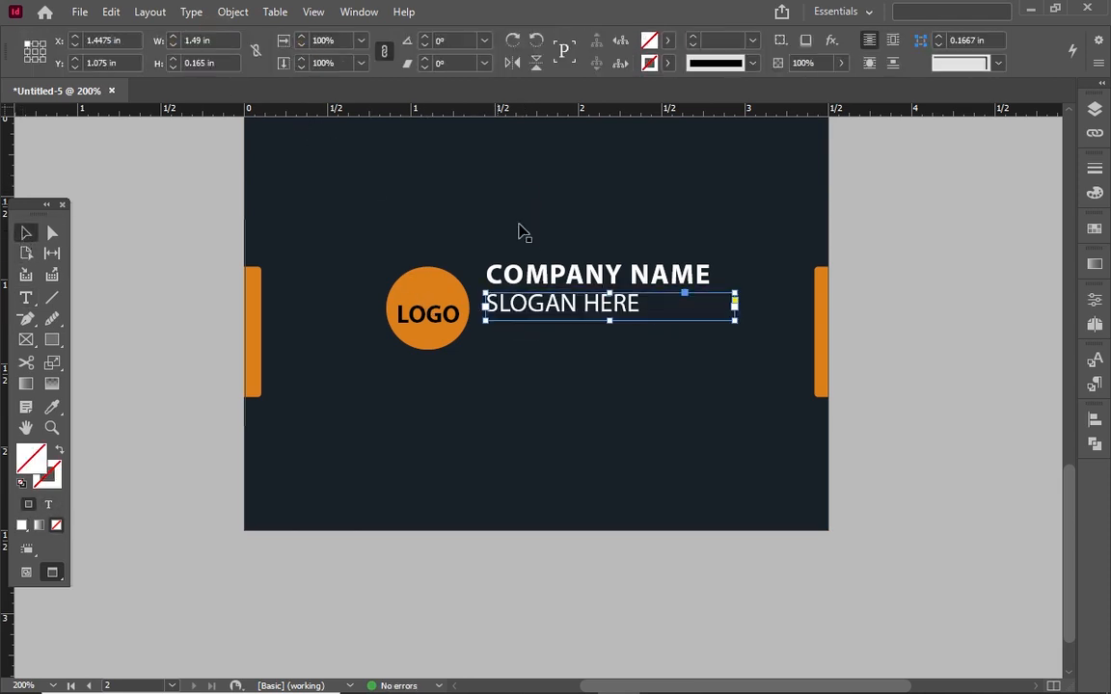
# Undo the accidental background move and lock the background rectangle in the Layers panel
pyautogui.moveTo(503, 229); pyautogui.dragTo(620, 310)
pyautogui.hotkey('ctrl', 'z')
pyautogui.click(663, 284)
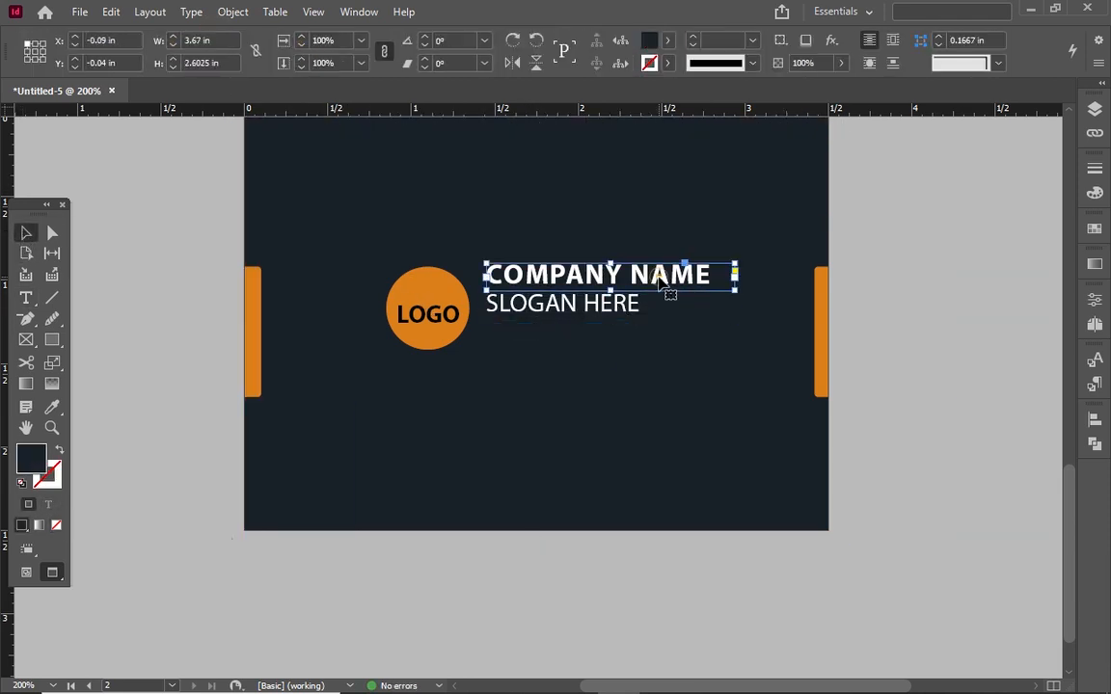
pyautogui.click(1095, 109)
pyautogui.click(799, 245)
pyautogui.click(884, 260)
# Nudge the COMPANY NAME and SLOGAN HERE frames down and left beside the logo
pyautogui.moveTo(495, 241); pyautogui.dragTo(605, 346)
pyautogui.press('Down')
pyautogui.press('Down')
pyautogui.press('Down')
pyautogui.press('Down')
pyautogui.press('Down')
pyautogui.press('Down')
pyautogui.press('Left')
pyautogui.press('Left')
pyautogui.press('Left')
pyautogui.press('Down')
pyautogui.press('Down')
pyautogui.click(620, 382)
# Draw a short horizontal line after SLOGAN HERE with a white [Paper] stroke
pyautogui.click(52, 298)
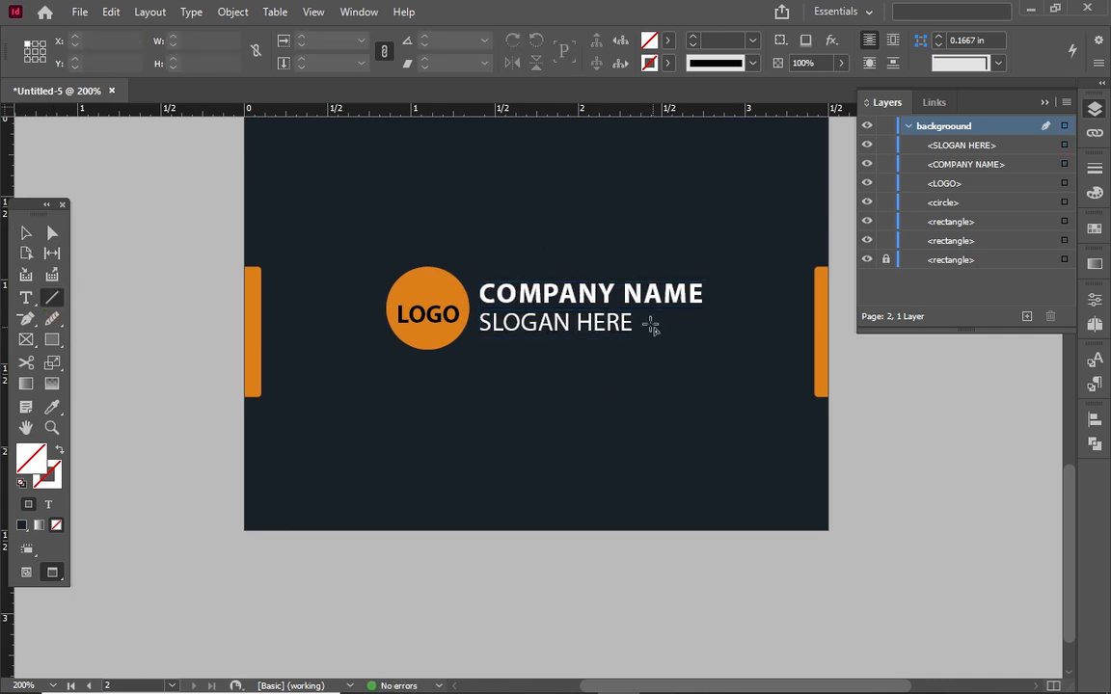
pyautogui.moveTo(635, 323); pyautogui.dragTo(701, 323)
pyautogui.click(669, 42)
pyautogui.click(669, 43)
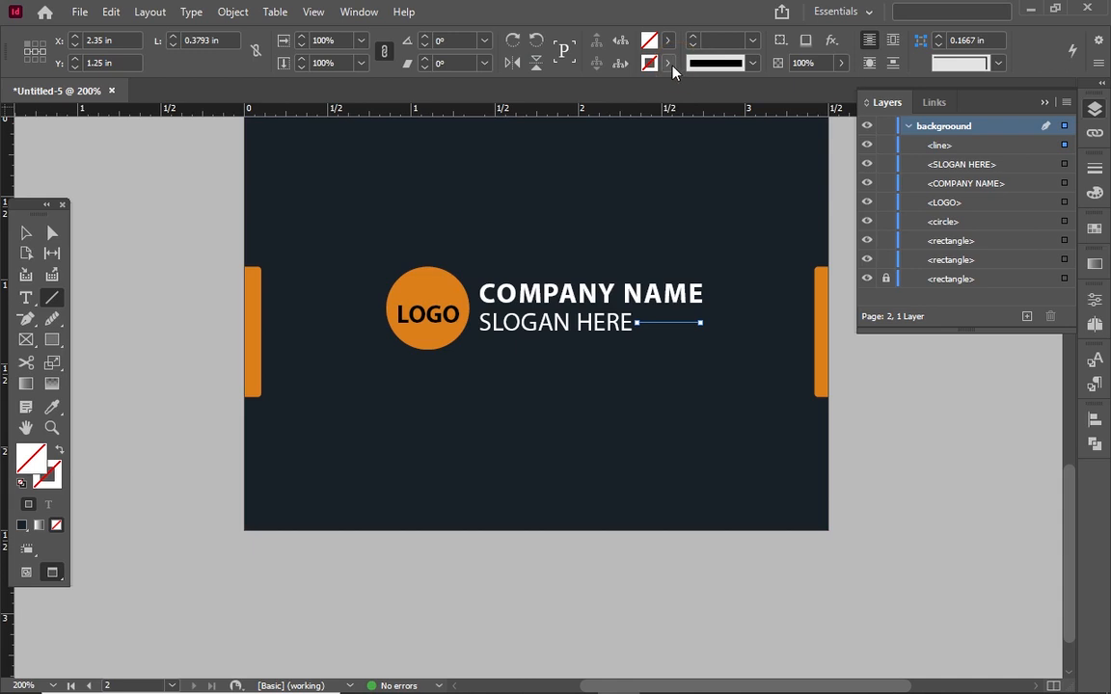
pyautogui.click(668, 64)
pyautogui.click(540, 154)
pyautogui.click(26, 233)
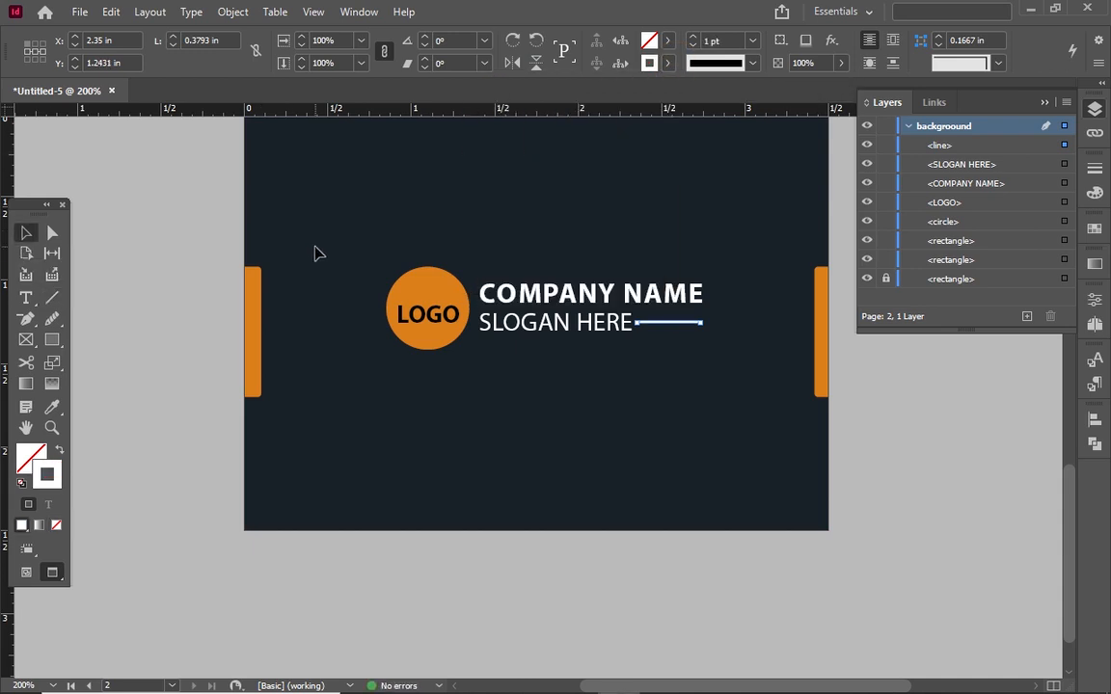
pyautogui.click(314, 249)
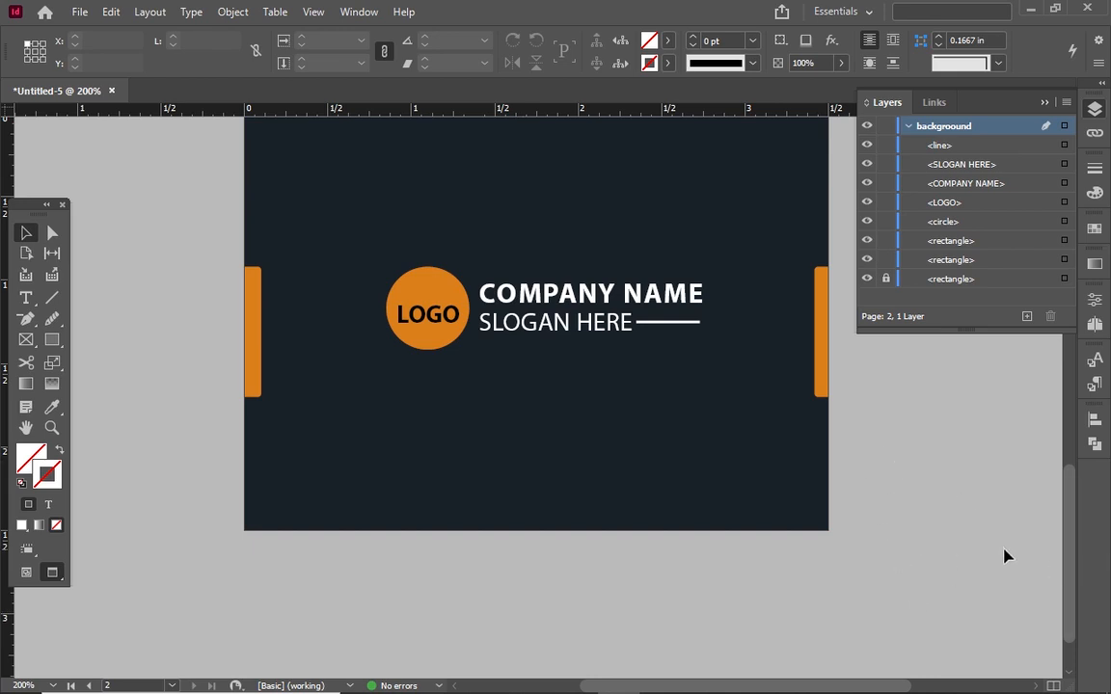
# Copy the web addresses onto the back card, coloured white and centre-aligned
pyautogui.scroll(5, 1068, 589)
pyautogui.click(625, 154)
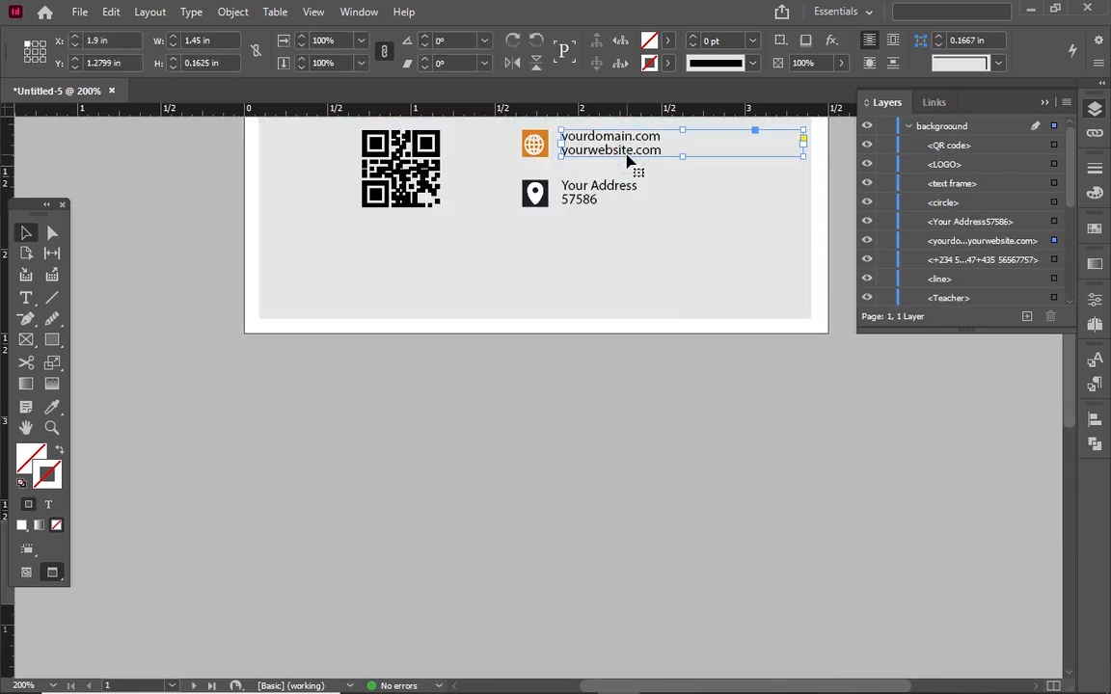
pyautogui.moveTo(625, 154); pyautogui.dragTo(503, 515)
pyautogui.doubleClick(538, 510)
pyautogui.hotkey('ctrl', 'a')
pyautogui.click(702, 40)
pyautogui.click(588, 134)
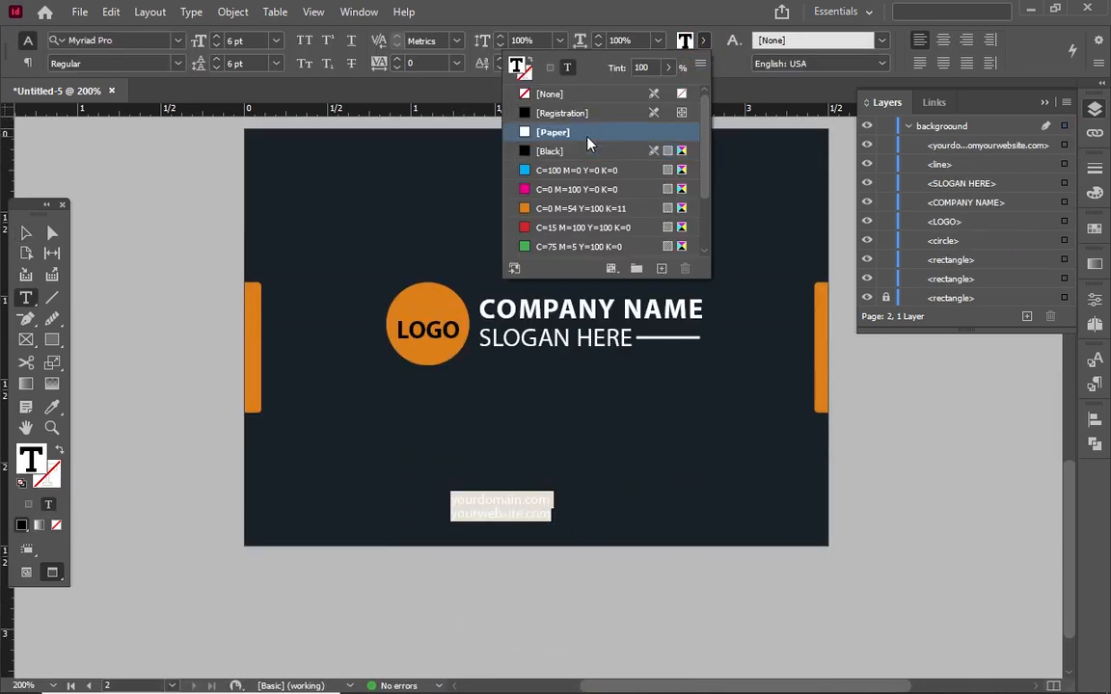
pyautogui.click(941, 40)
pyautogui.press('Escape')
# Centre the web addresses along the card's bottom and shift the logo block left
pyautogui.moveTo(551, 503); pyautogui.dragTo(517, 504)
pyautogui.moveTo(561, 348); pyautogui.dragTo(608, 331)
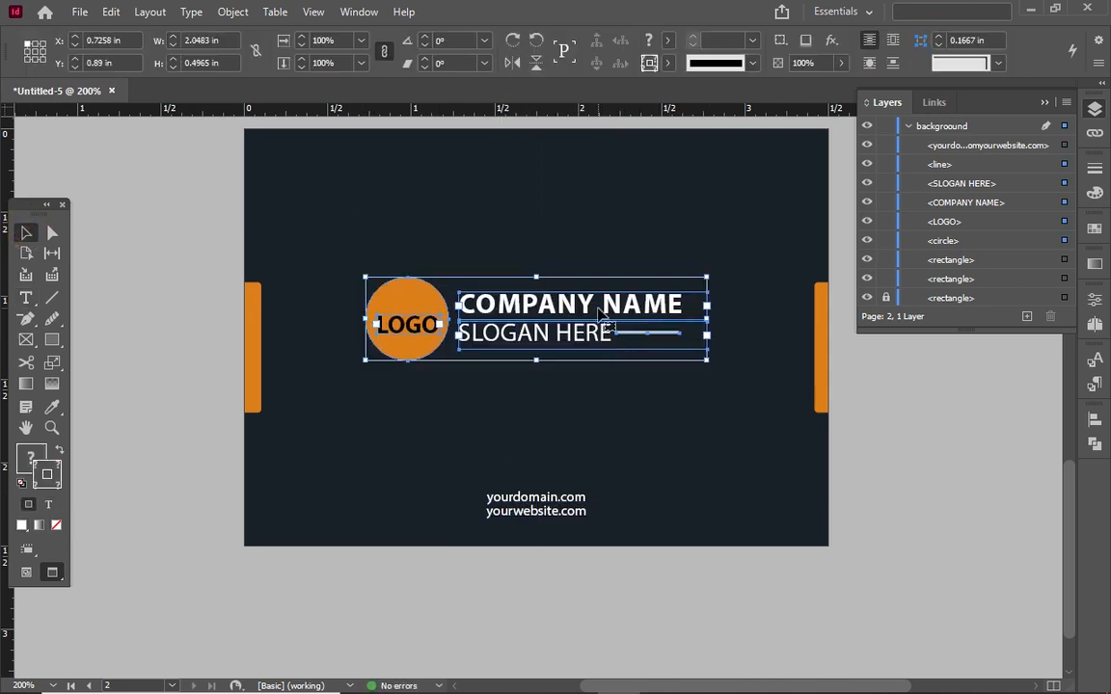
pyautogui.click(579, 203)
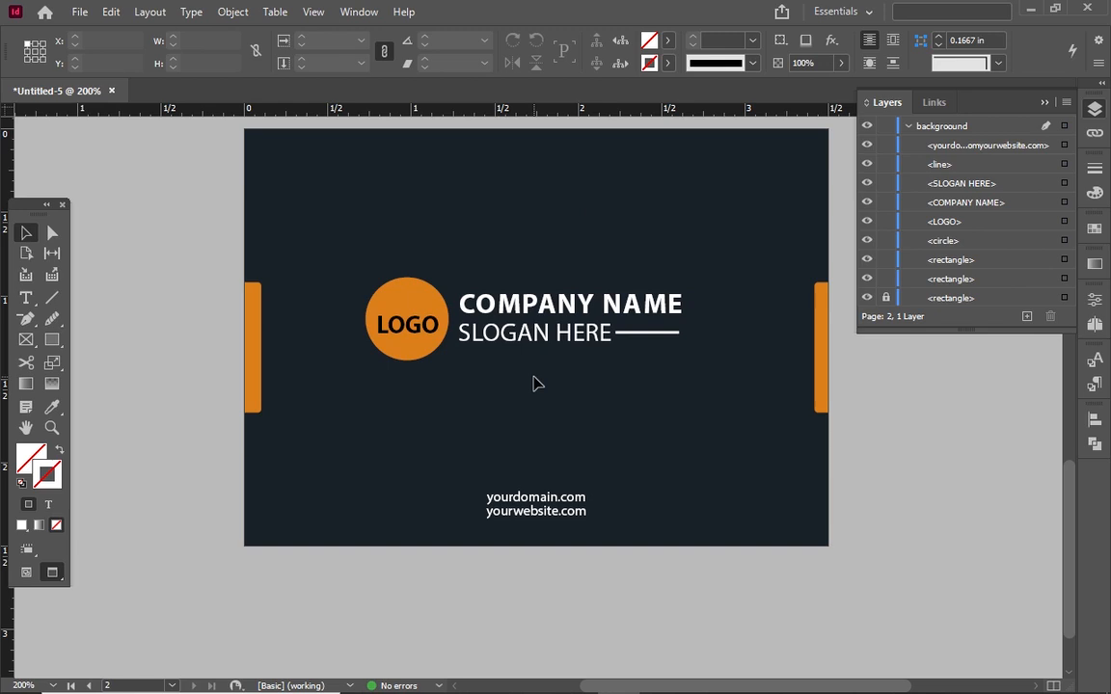
# Zoom out and preview both cards in Presentation mode, flipping between back and front
pyautogui.hotkey('ctrl', '-')
pyautogui.hotkey('ctrl', '-')
pyautogui.hotkey('ctrl', '-')
pyautogui.hotkey('ctrl', '-')
pyautogui.hotkey('ctrl', '-')
pyautogui.hotkey('ctrl', '-')
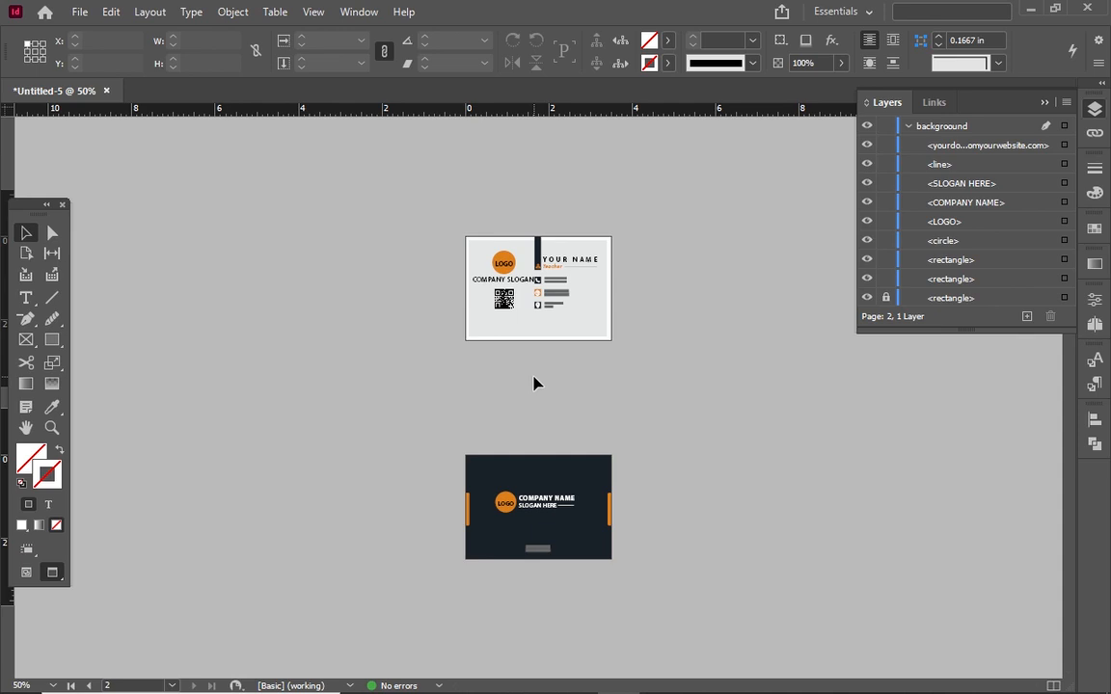
pyautogui.hotkey('shift', 'w')
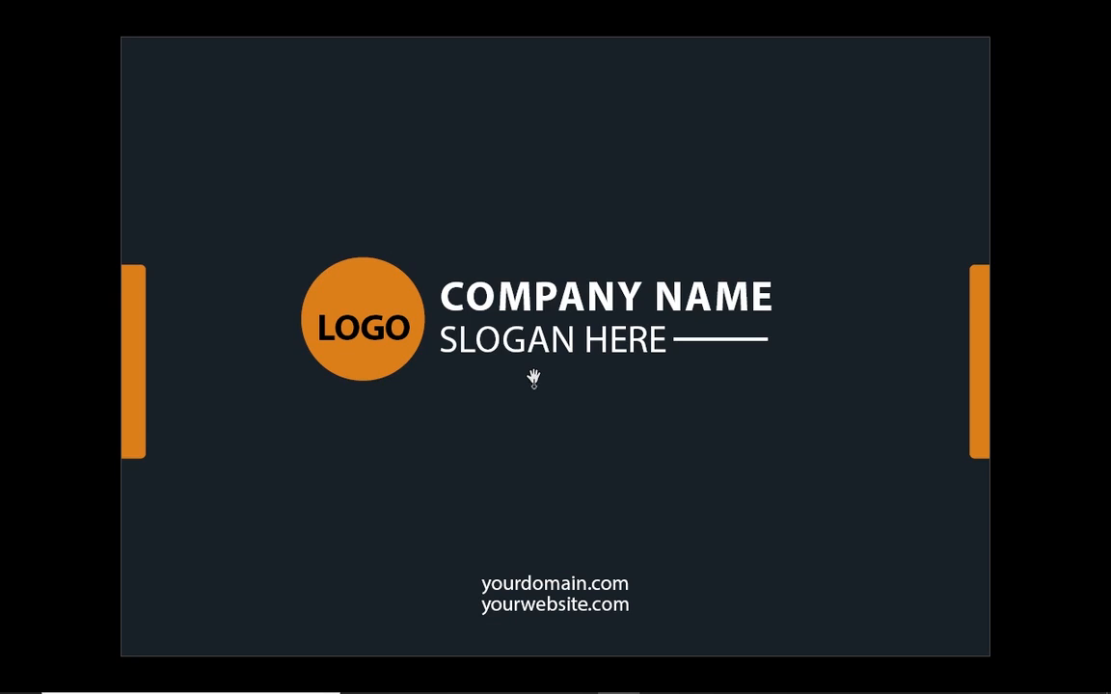
pyautogui.click(533, 378)
pyautogui.press('Left')
pyautogui.press('Right')
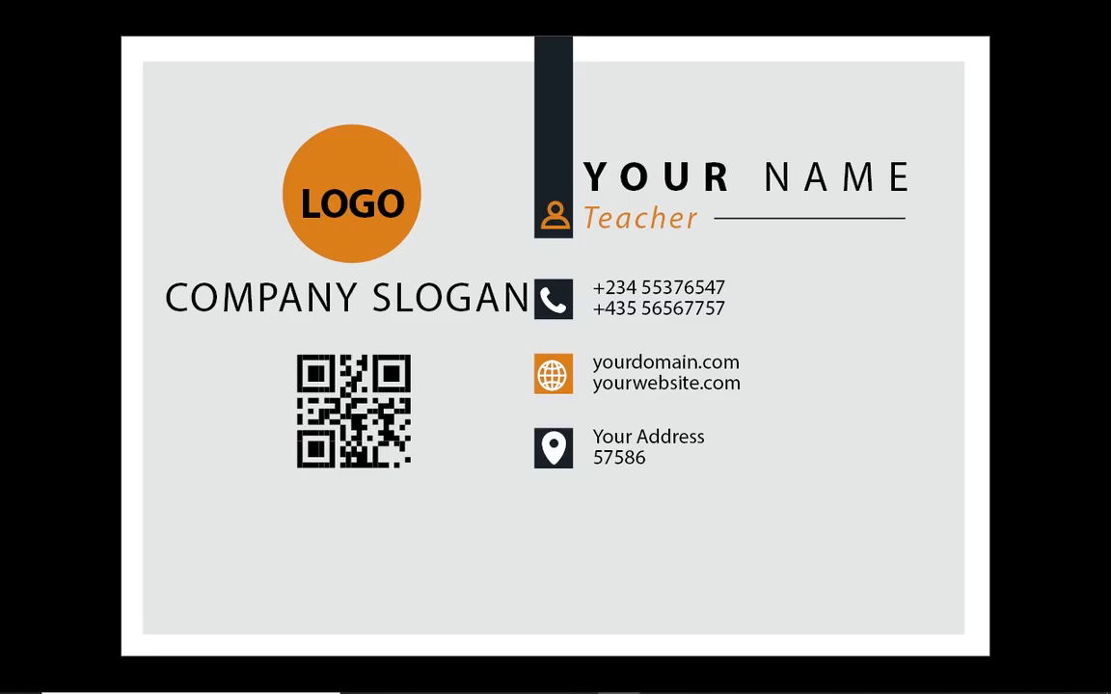